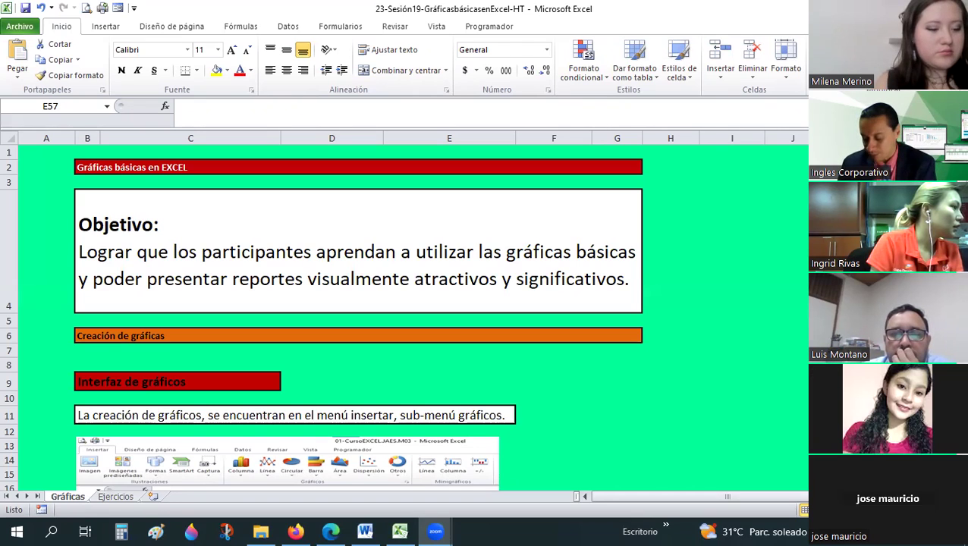
Step: Select cell I5 and display the Línea chart types from the Insertar tab
left_click(715, 315)
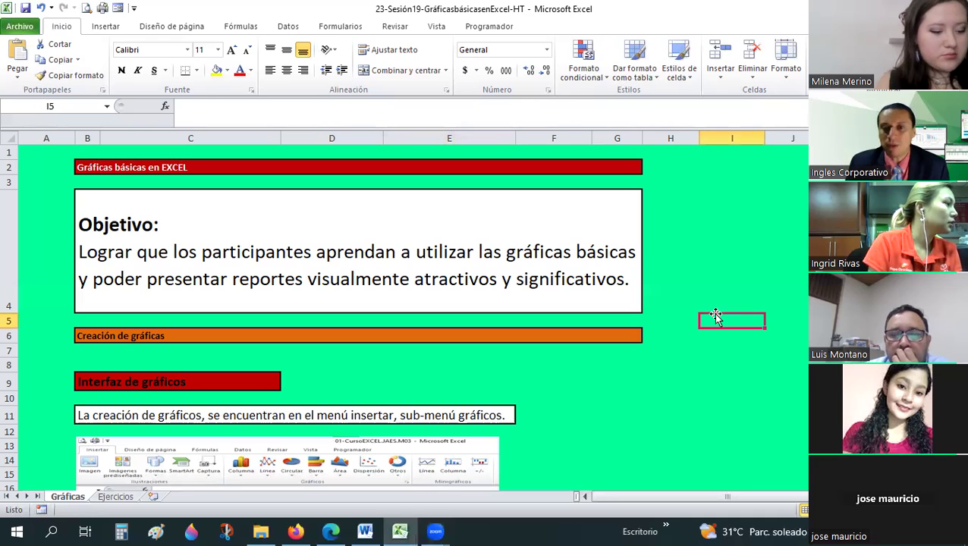
left_click(107, 27)
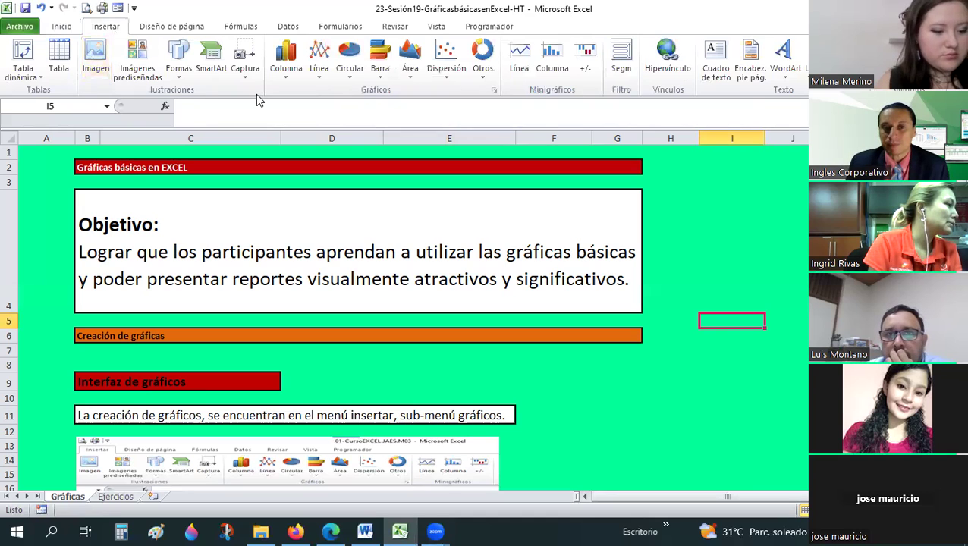
left_click(320, 72)
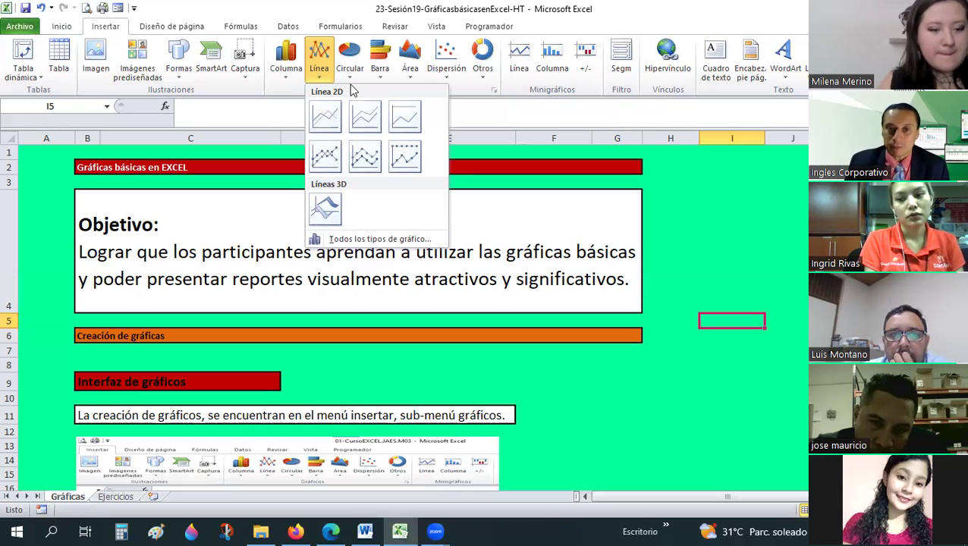
Step: Browse the Circular, Barra, Columna, Dispersión and Área chart galleries in turn
left_click(349, 61)
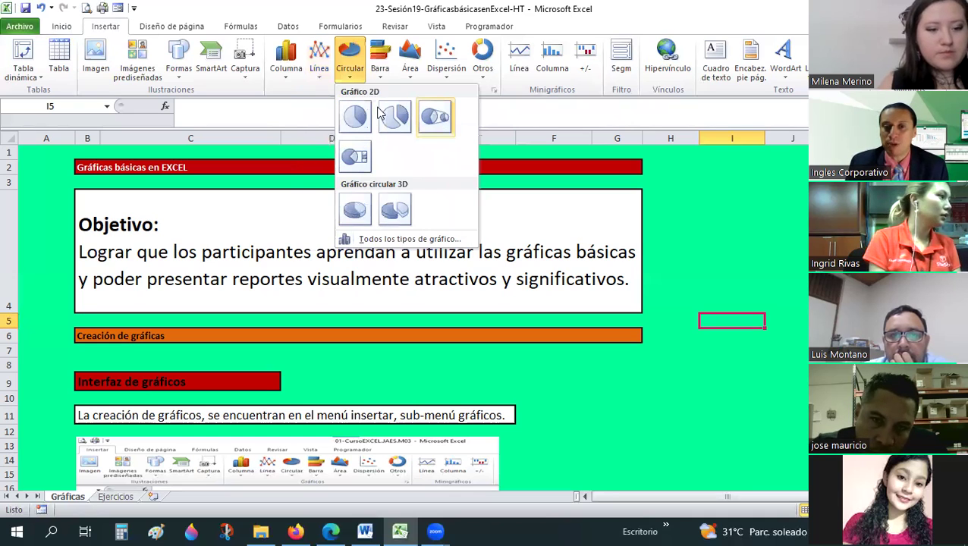
left_click(379, 59)
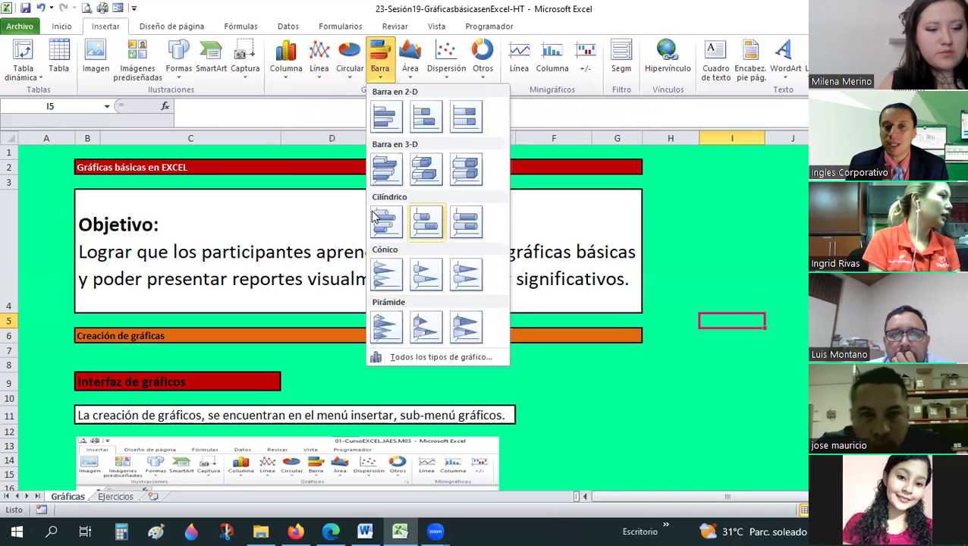
left_click(286, 72)
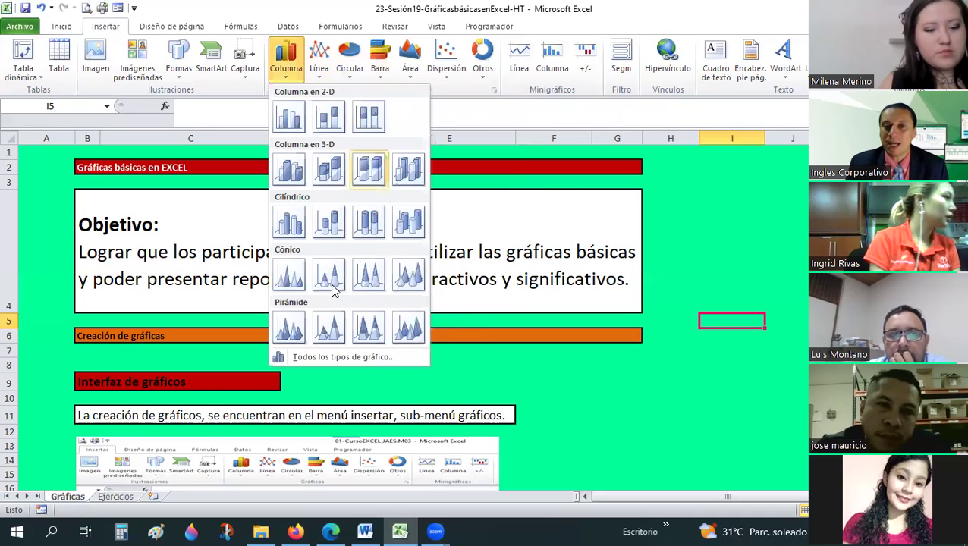
left_click(446, 76)
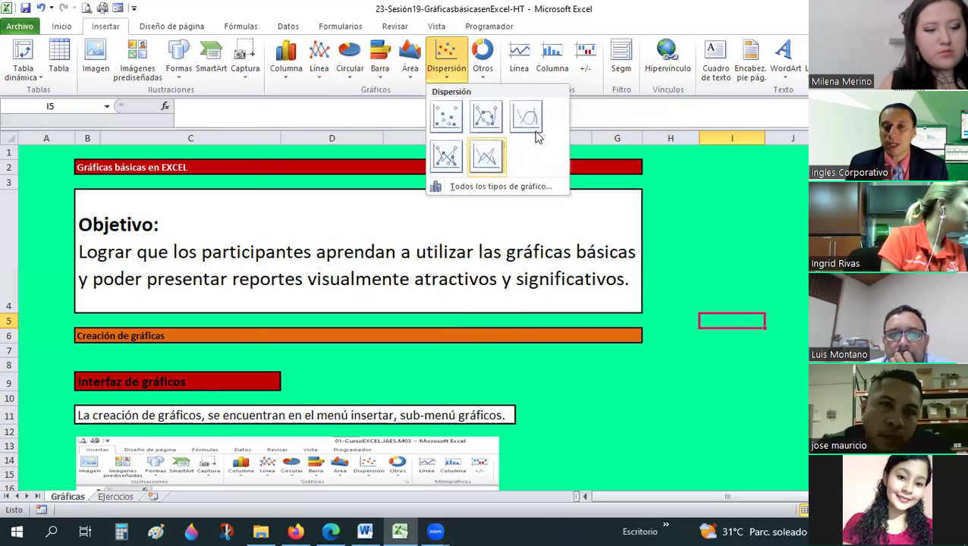
left_click(410, 82)
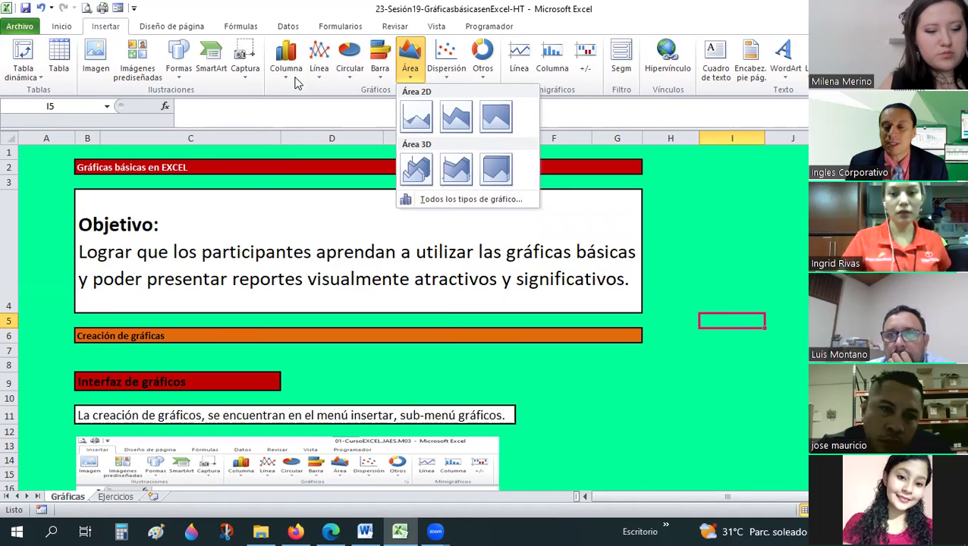
Step: Review the Otros chart types such as stock, surface, doughnut, bubble and radar, then close the gallery
left_click(482, 75)
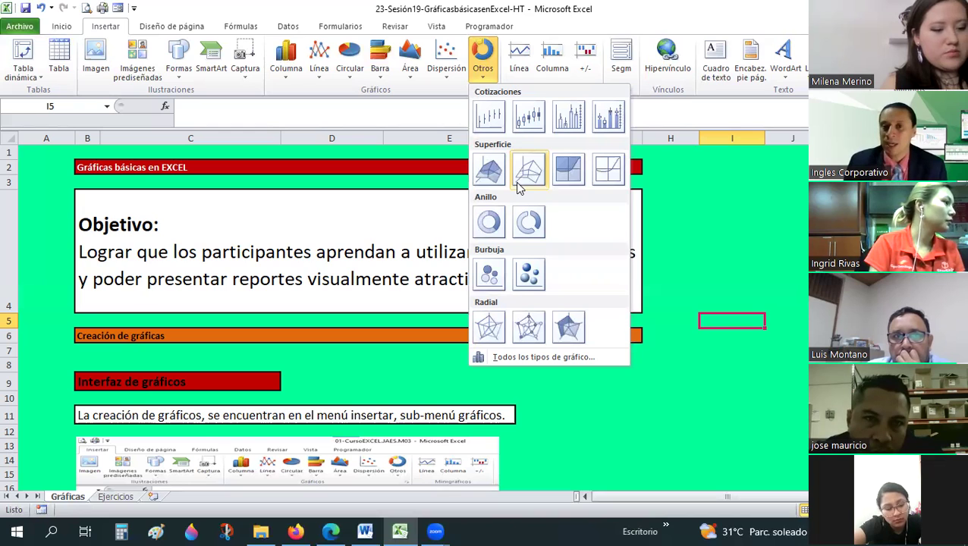
key("Escape")
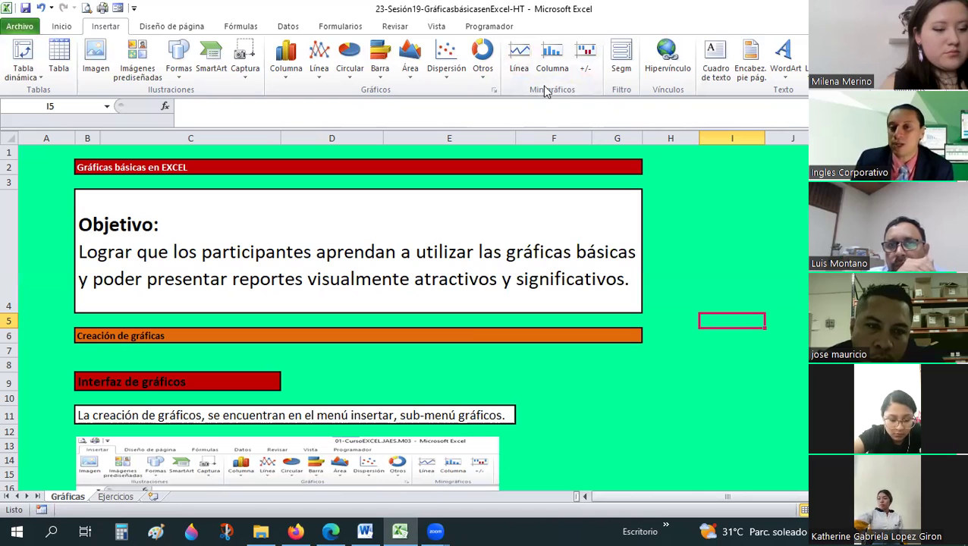
left_click(733, 244)
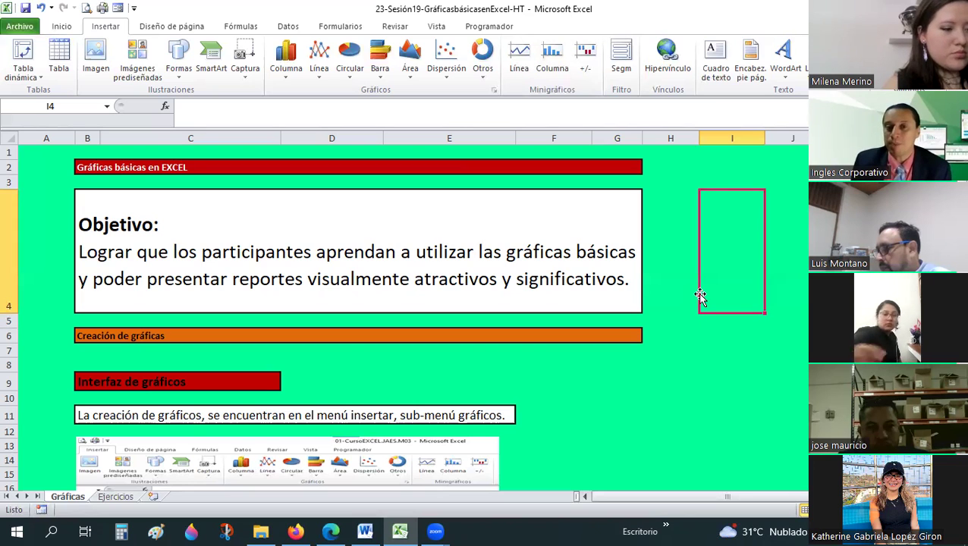
left_click(645, 376)
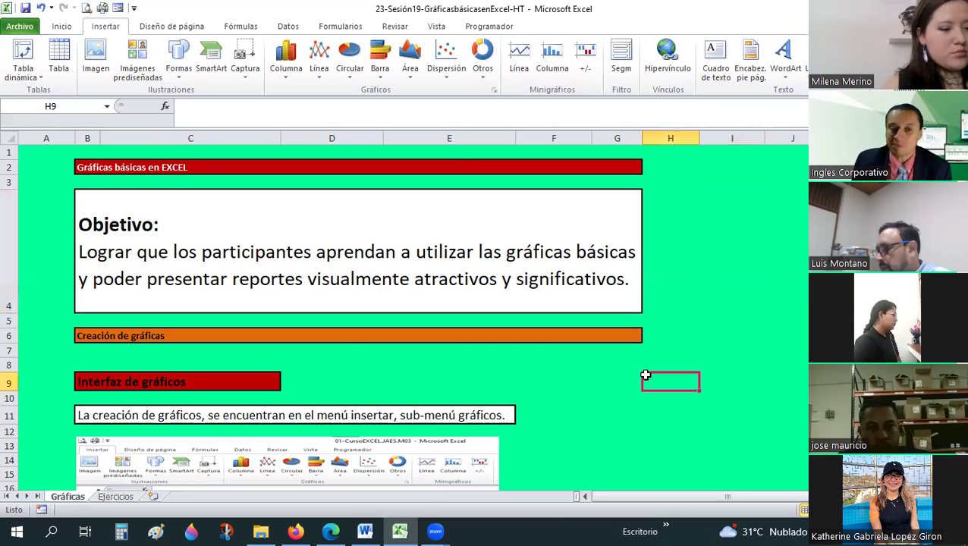
Step: Scroll to the explanation that charts start from a data table, with the Diseño tools picture
scroll(646, 374, "down", 3)
scroll(646, 374, "down", 1)
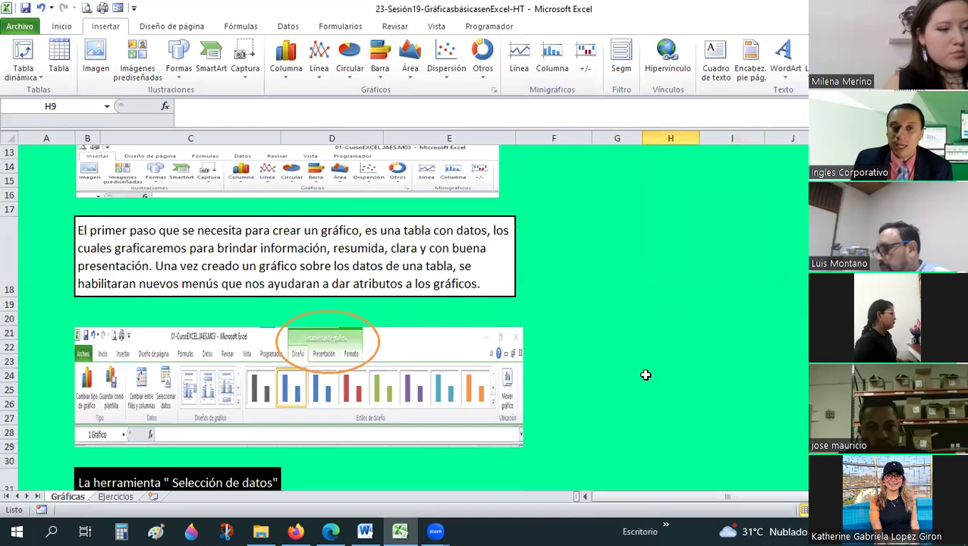
scroll(646, 375, "down", 4)
scroll(646, 377, "up", 3)
scroll(646, 377, "up", 1)
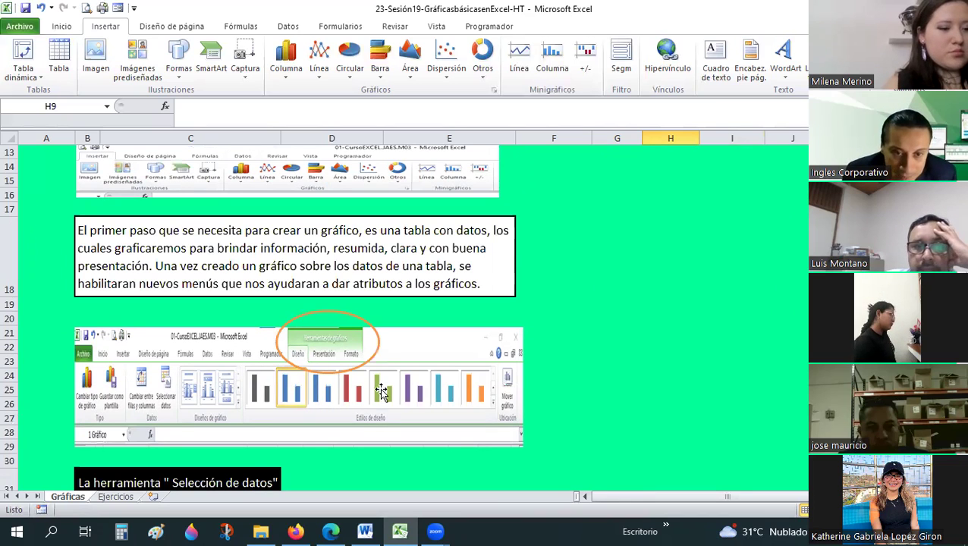
left_click(507, 350)
left_click_drag(528, 305, 672, 248)
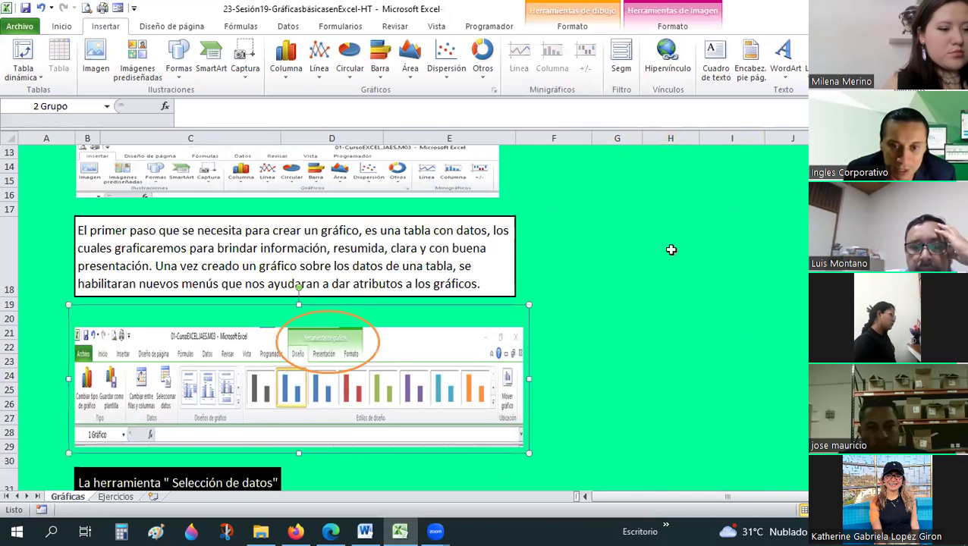
left_click(671, 250)
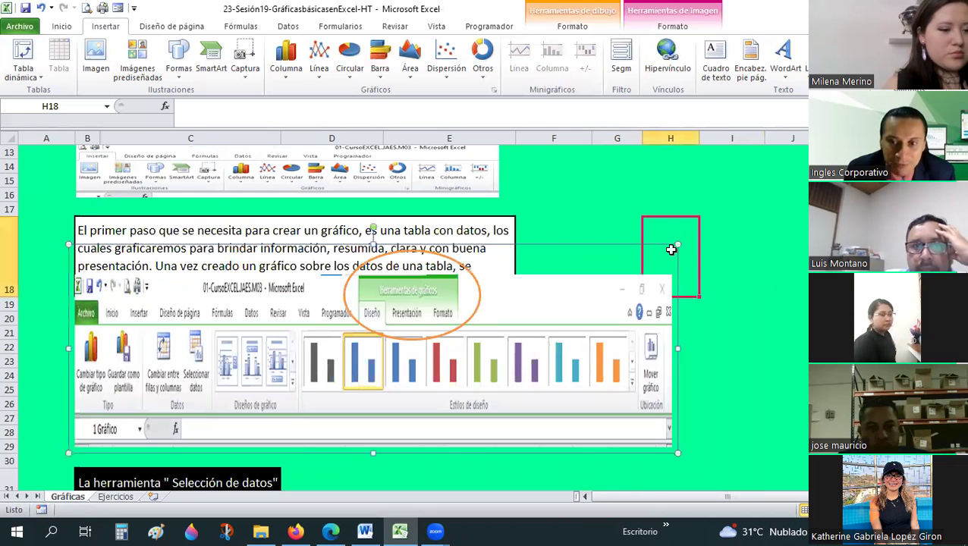
left_click(679, 248)
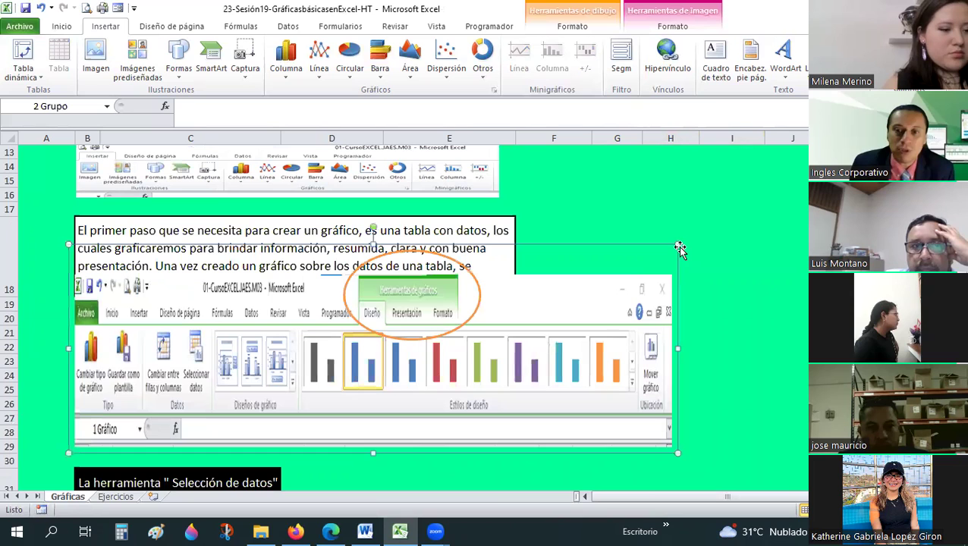
left_click_drag(590, 308, 553, 328)
scroll(446, 307, "up", 2)
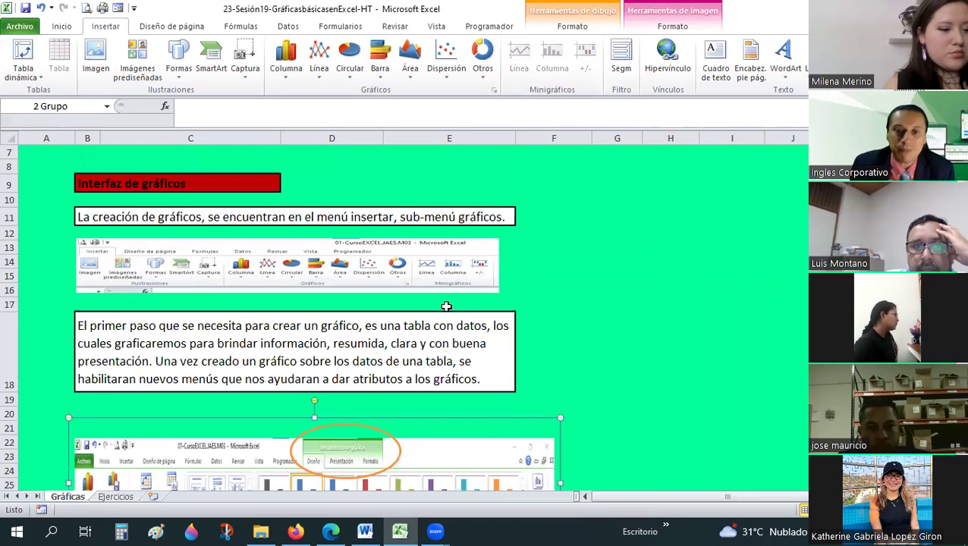
scroll(446, 307, "down", 2)
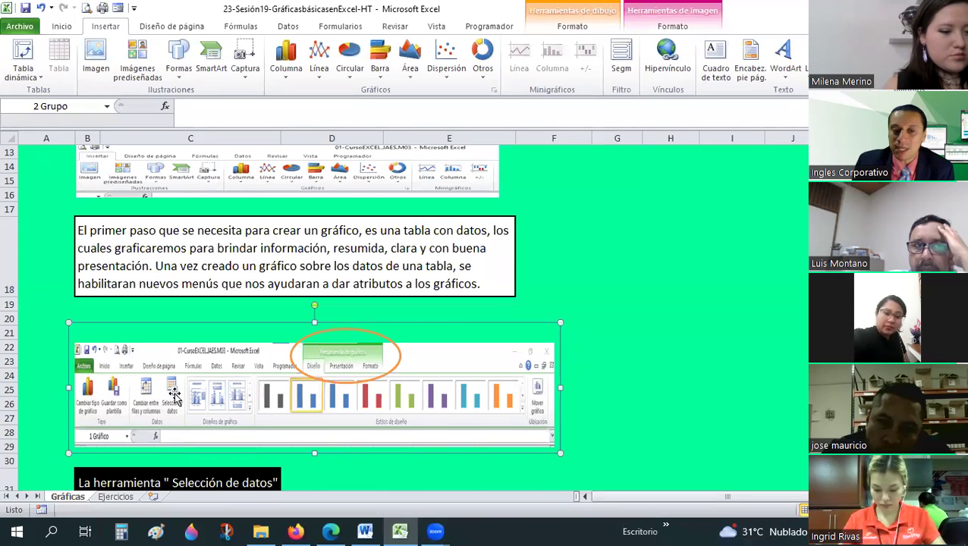
scroll(169, 404, "down", 3)
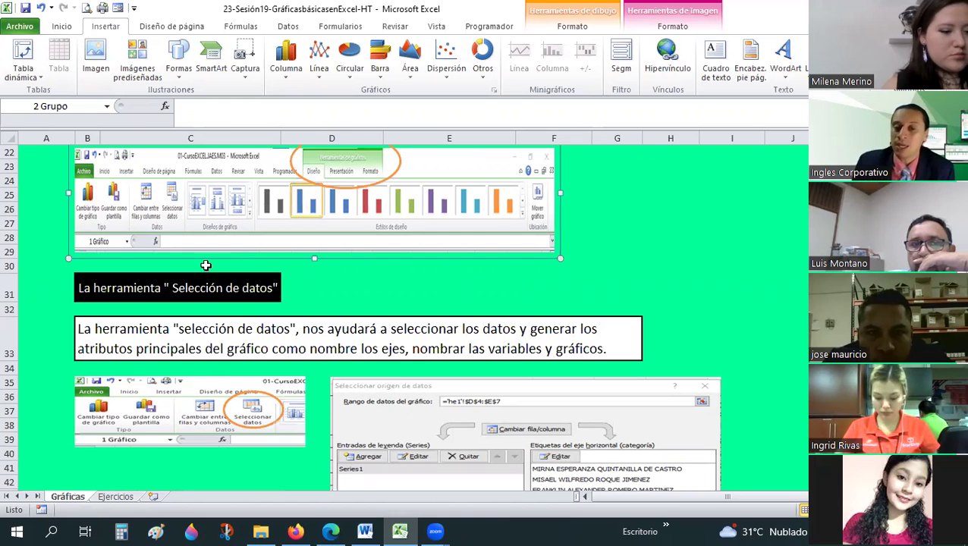
scroll(206, 266, "down", 2)
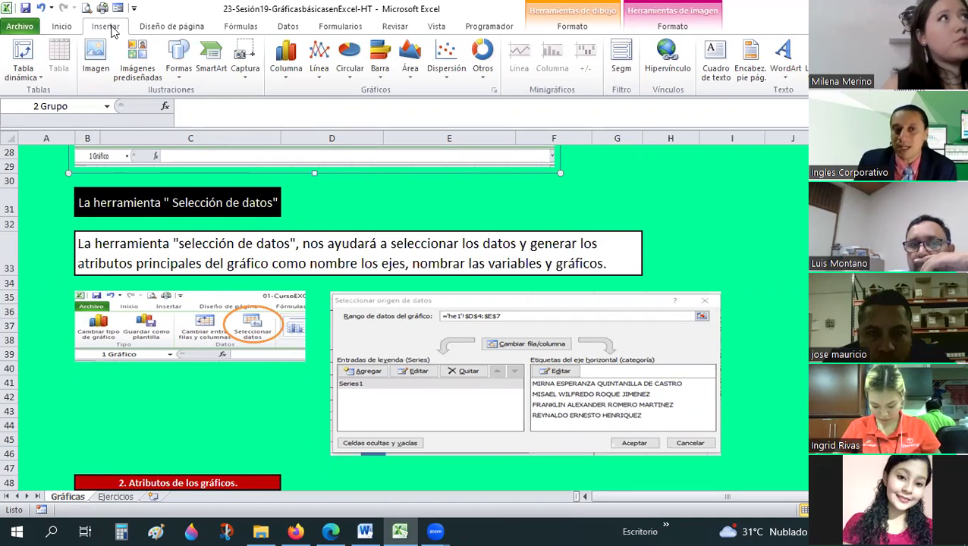
Step: Insert a blank 2-D clustered column chart and drag it right of the explanatory text
left_click(287, 76)
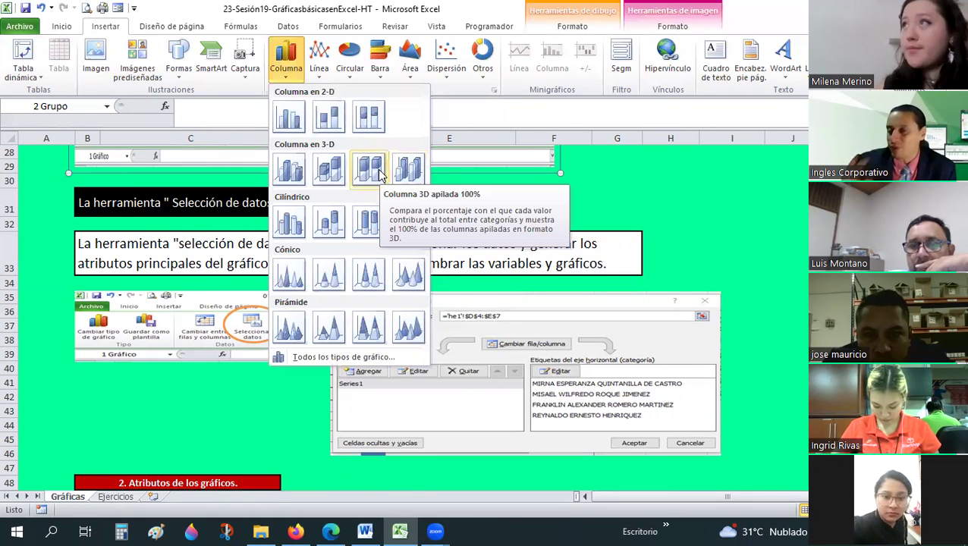
left_click(300, 122)
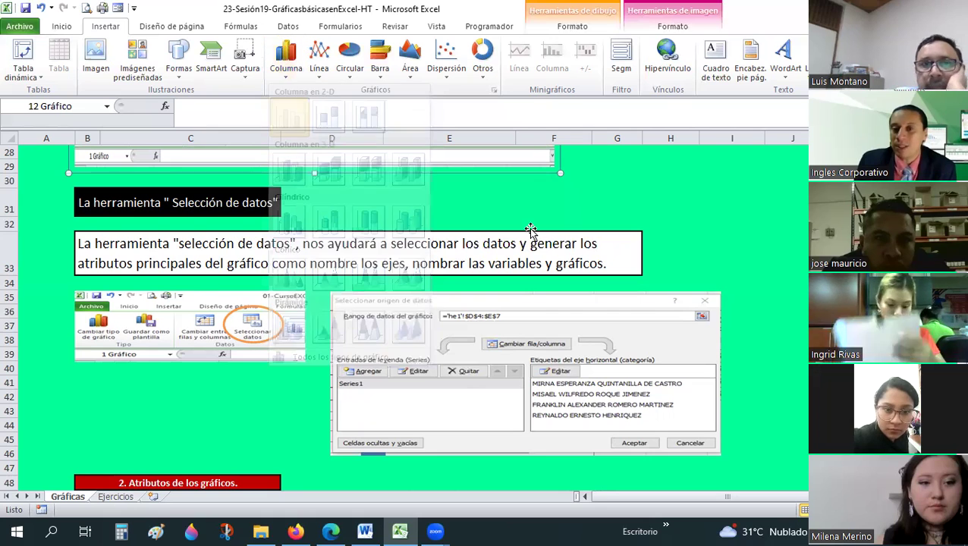
left_click_drag(542, 231, 432, 214)
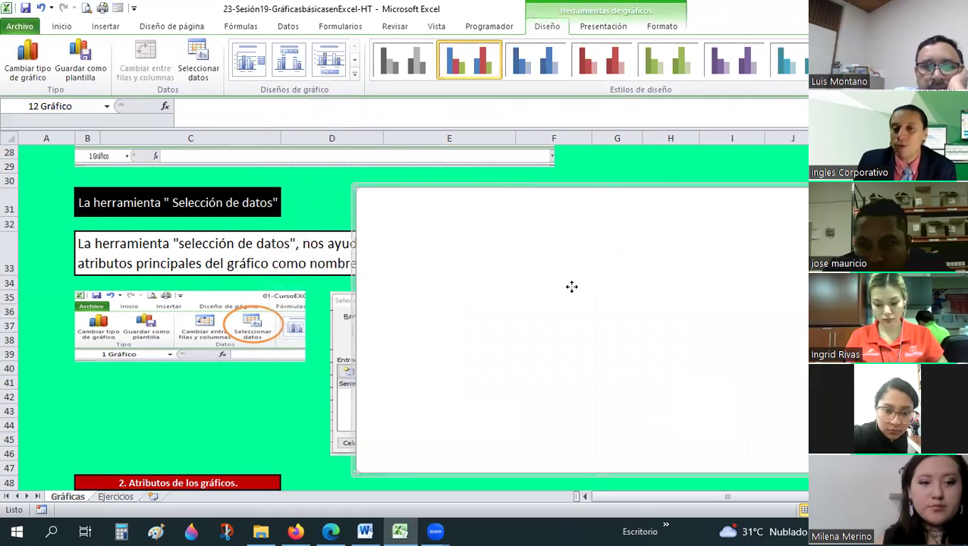
left_click_drag(679, 285, 789, 286)
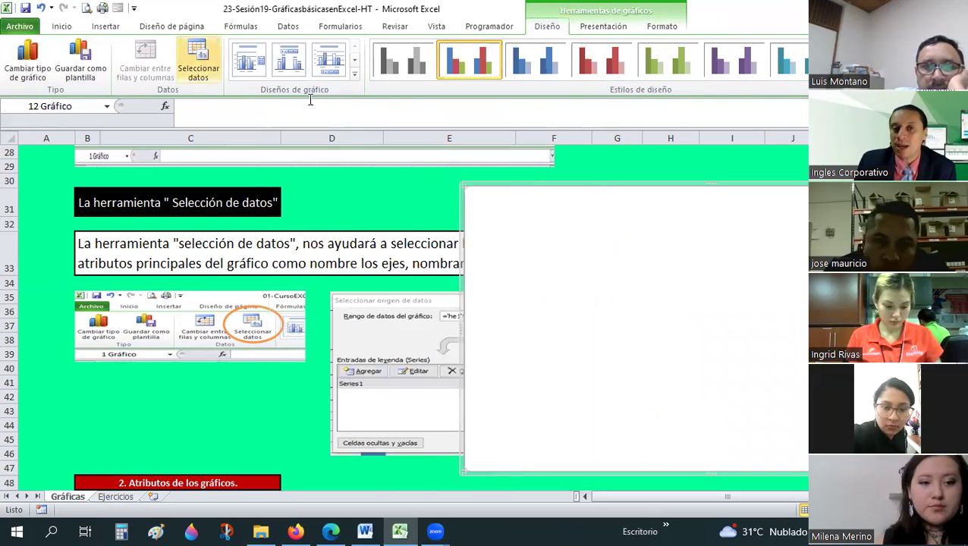
Step: Open Seleccionar datos for the blank chart and move the dialog aside
left_click(200, 70)
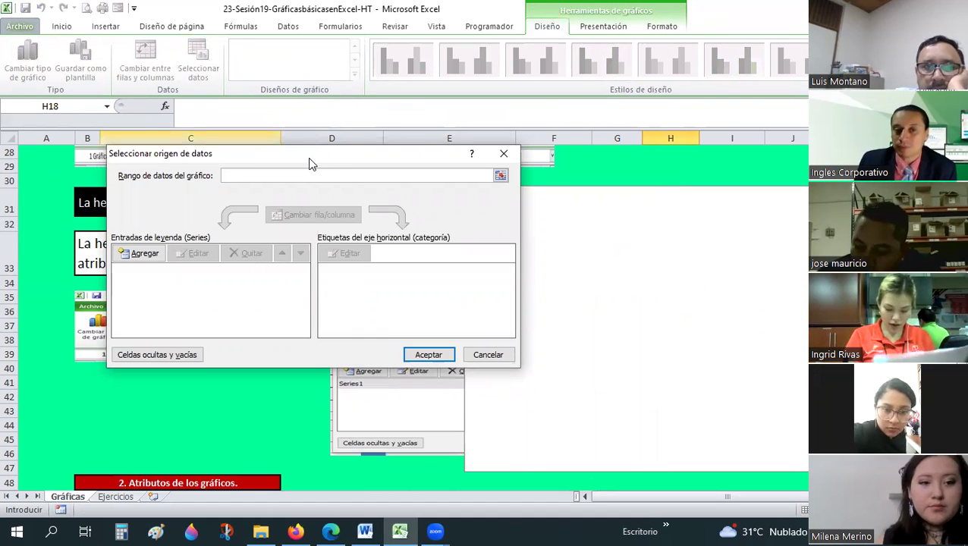
left_click_drag(310, 161, 504, 107)
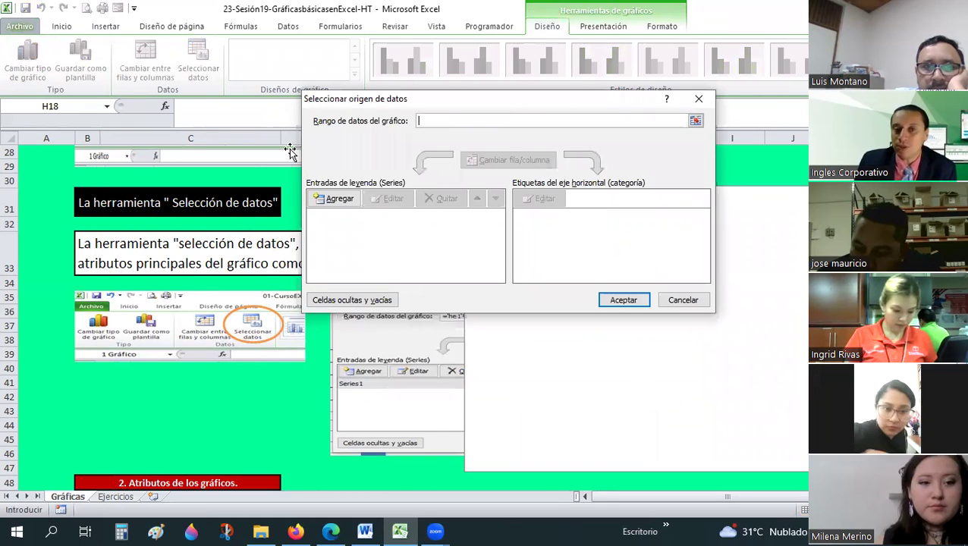
left_click(328, 199)
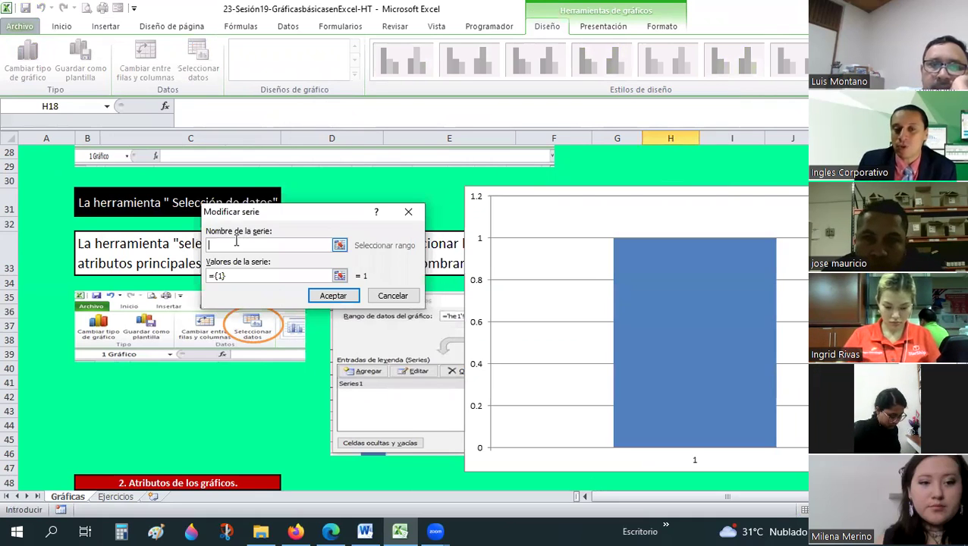
left_click(230, 278)
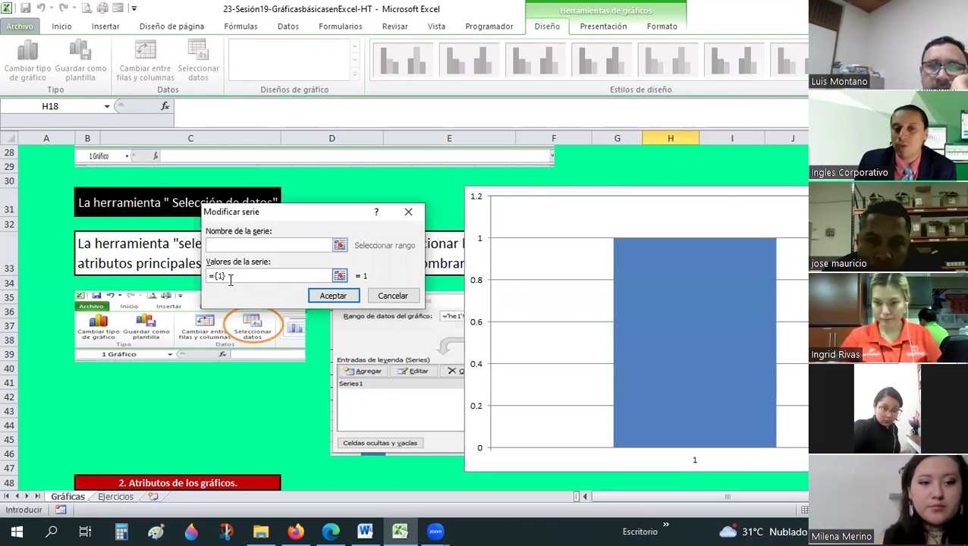
left_click(403, 300)
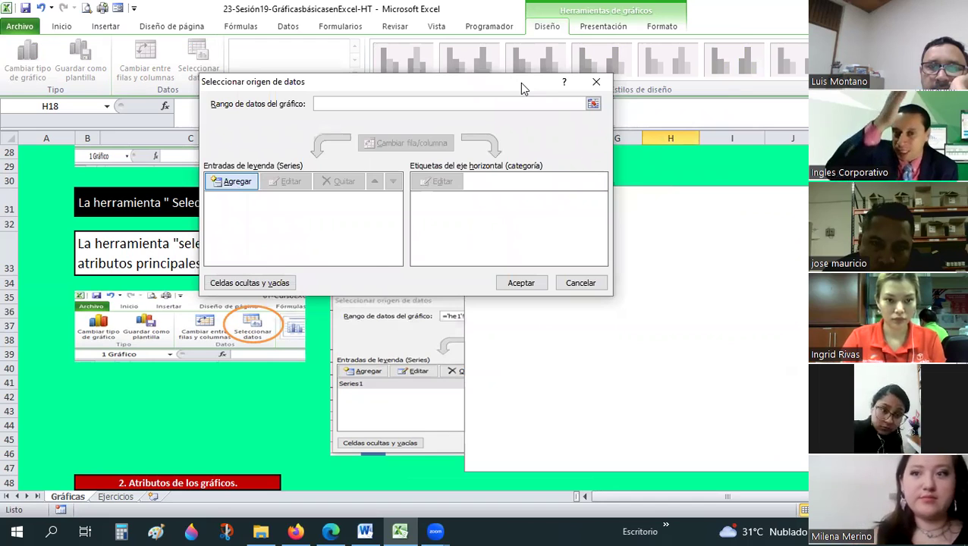
key("Escape")
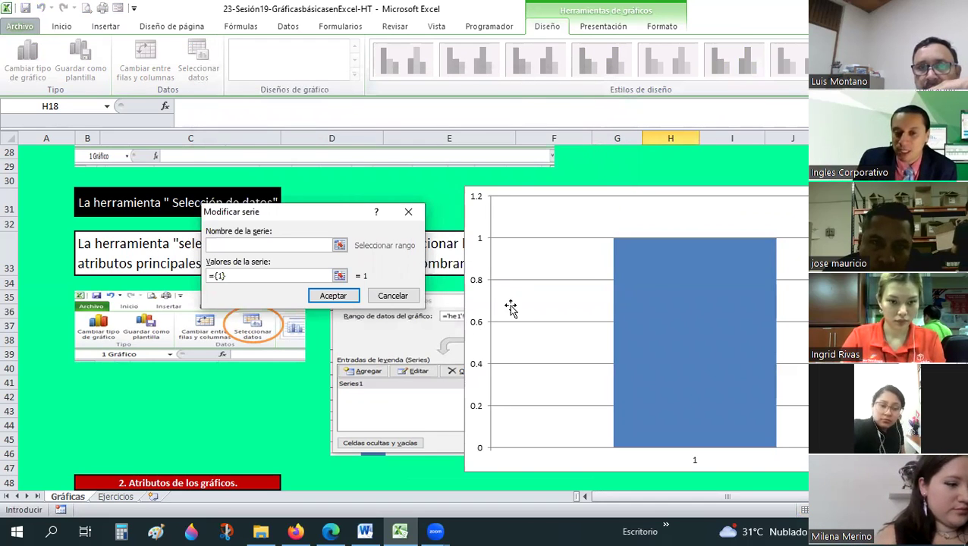
left_click_drag(307, 219, 200, 178)
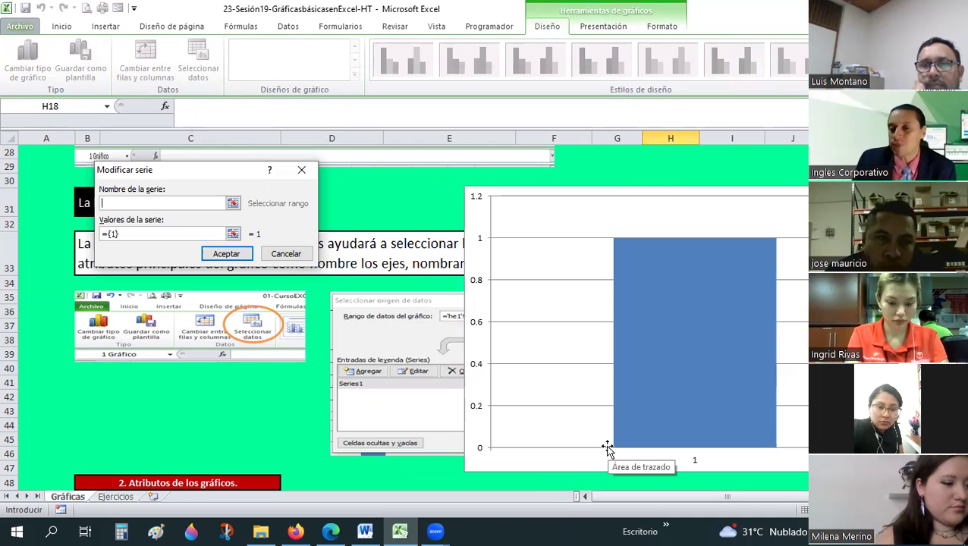
left_click(301, 170)
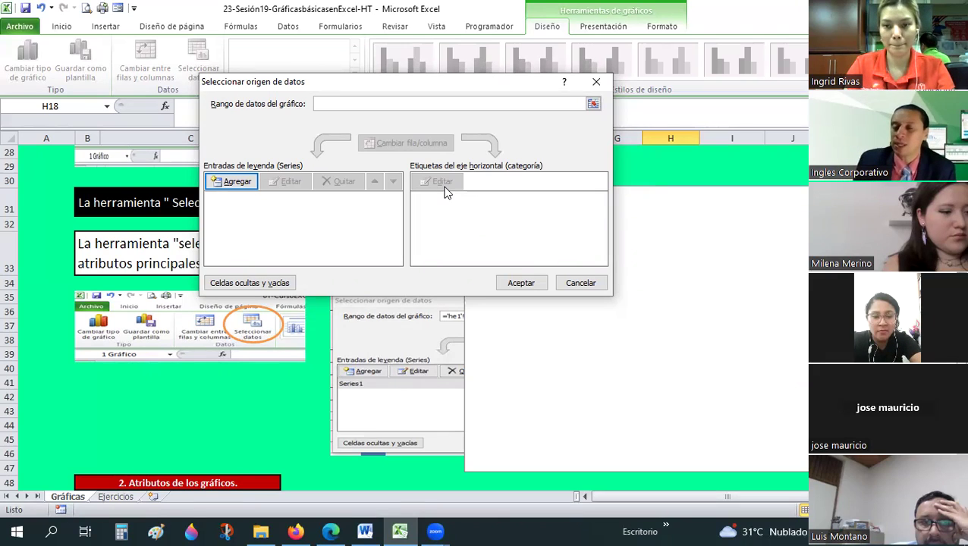
Step: Close the Seleccionar origen de datos dialog and delete the blank column chart
left_click(596, 84)
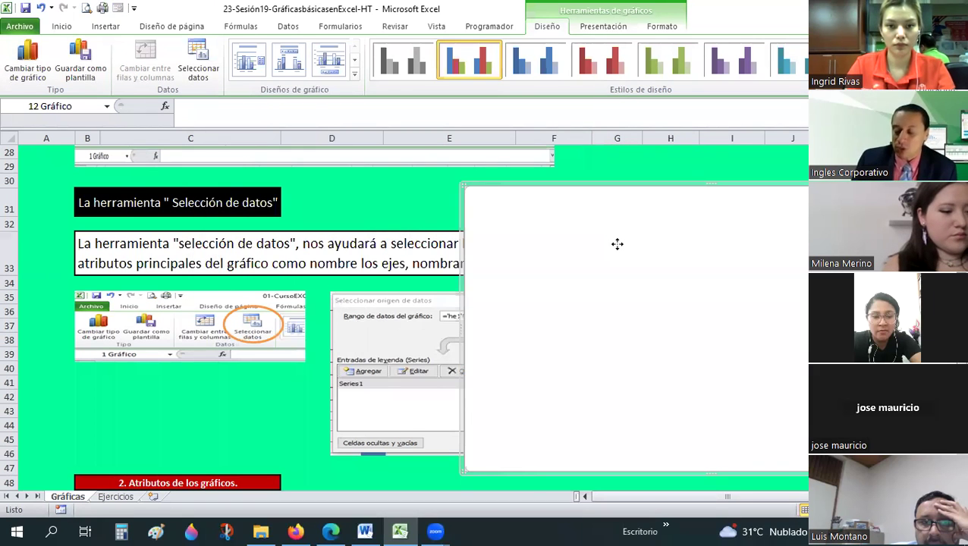
key("Delete")
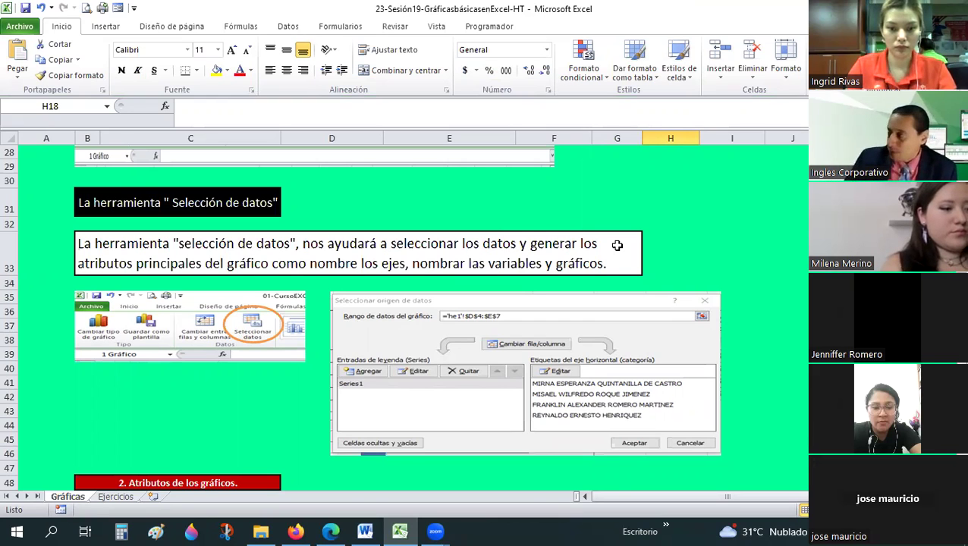
Step: Scroll down to the '2. Atributos de los gráficos' section with its chart style screenshots
left_click(715, 239)
scroll(714, 239, "down", 2)
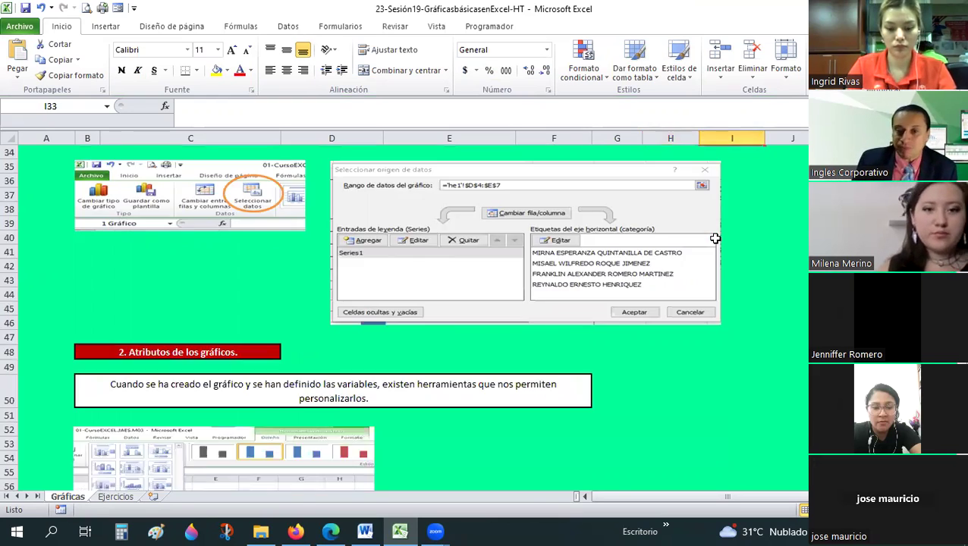
scroll(715, 239, "down", 3)
scroll(714, 239, "down", 3)
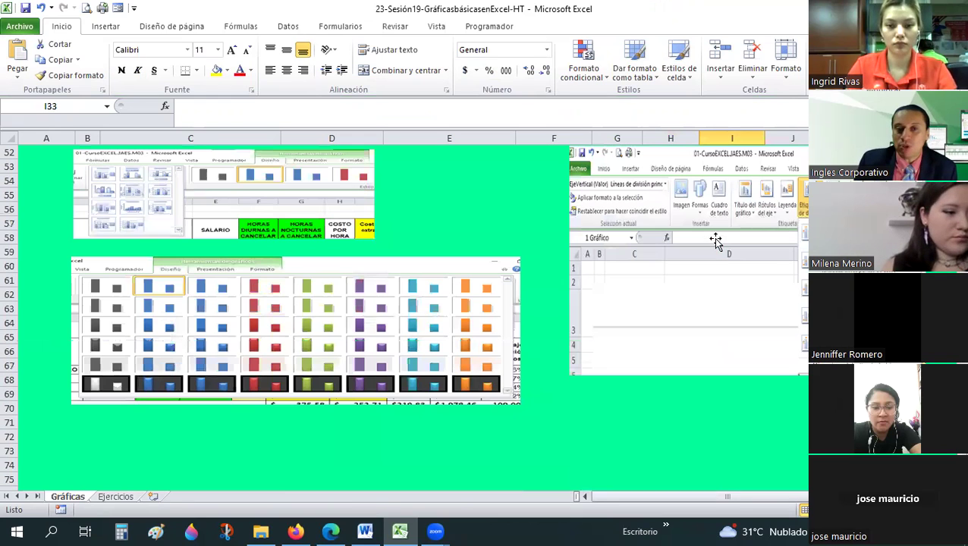
scroll(320, 271, "up", 1)
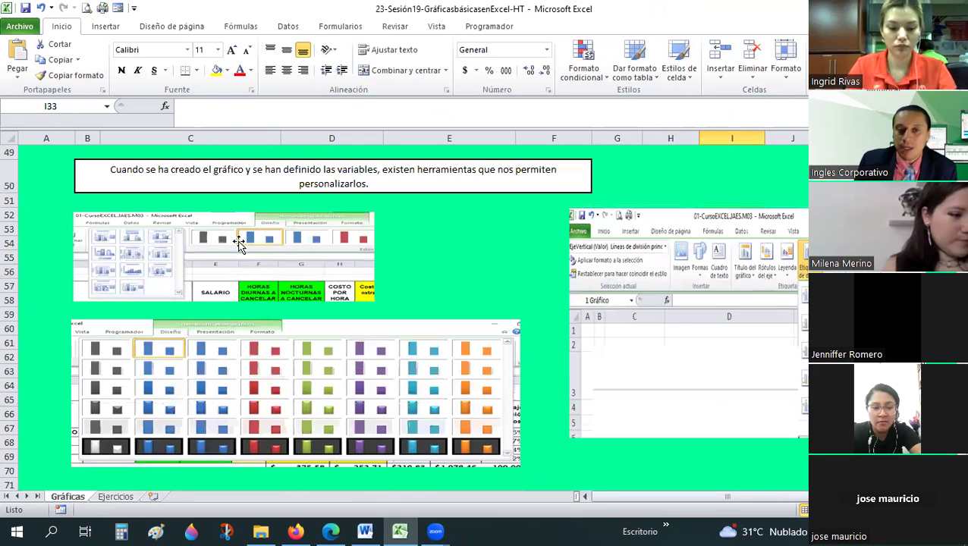
scroll(390, 296, "down", 1)
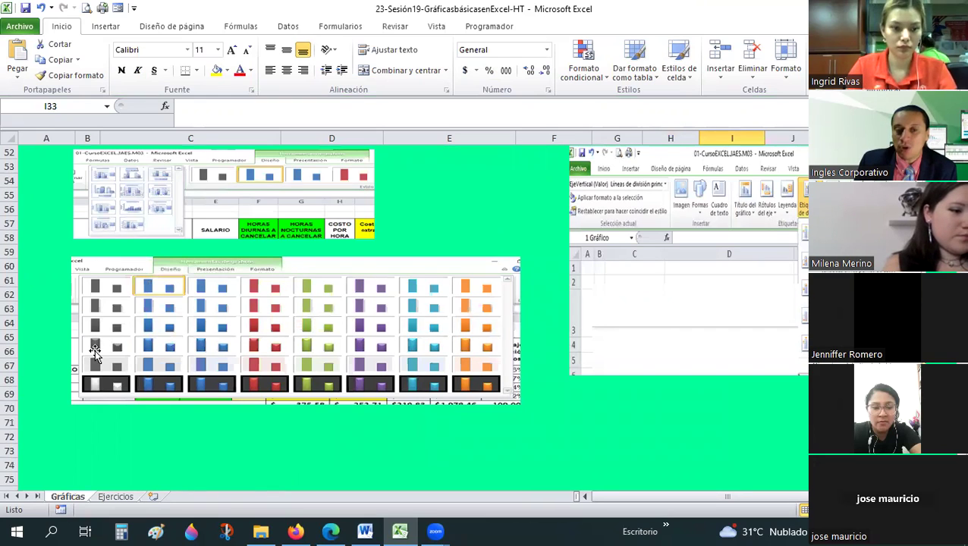
scroll(308, 356, "down", 1)
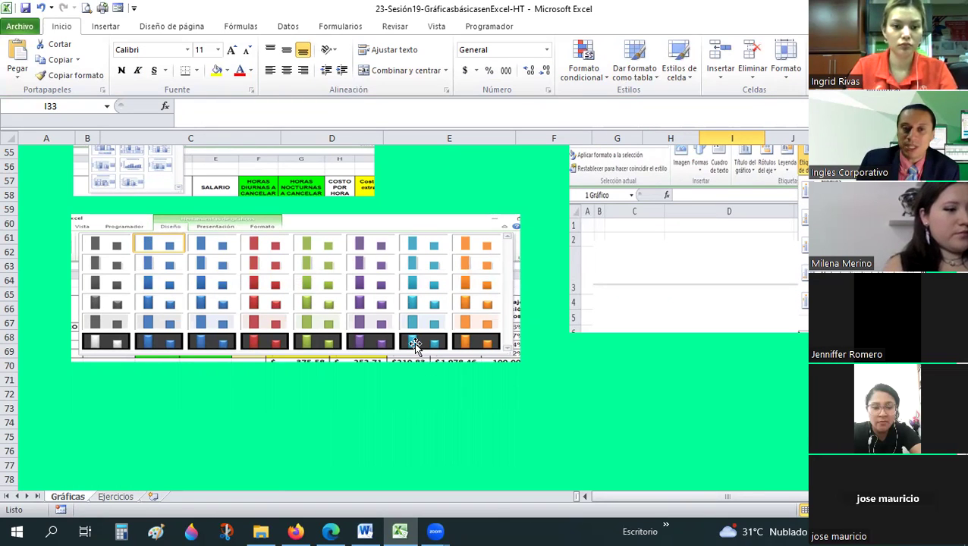
scroll(460, 309, "up", 1)
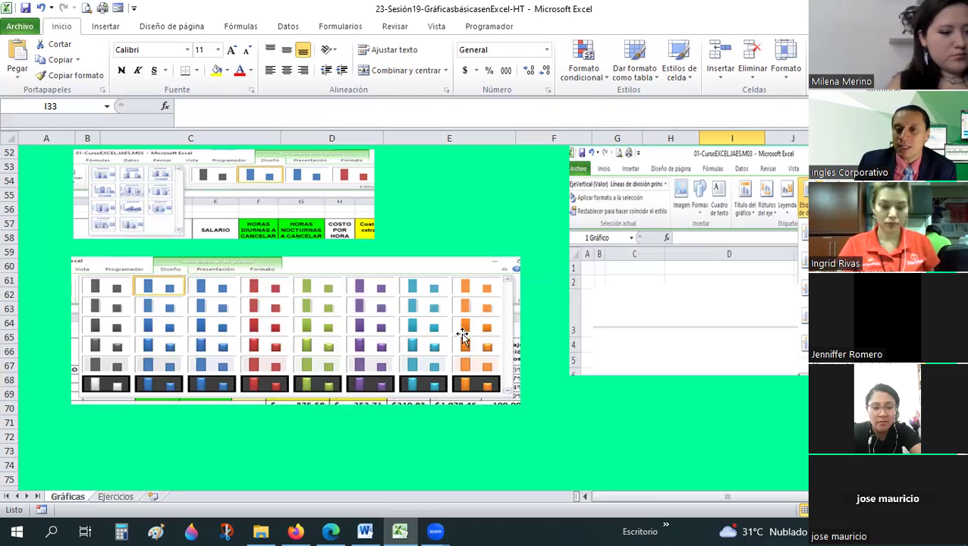
scroll(624, 296, "up", 1)
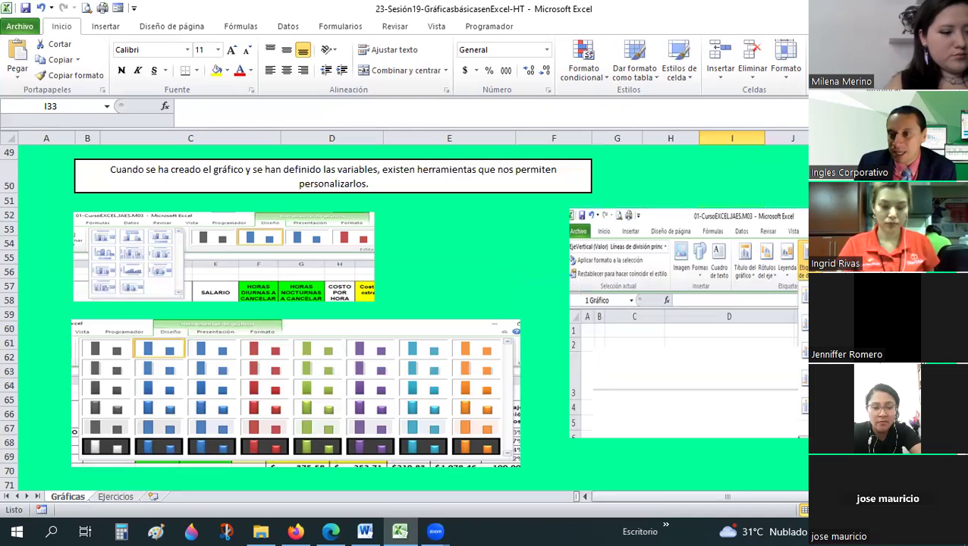
Step: Select the right-hand screenshot and scroll to the data-label placement options picture (Centro, Extremo interno, Extremo externo)
left_click(687, 322)
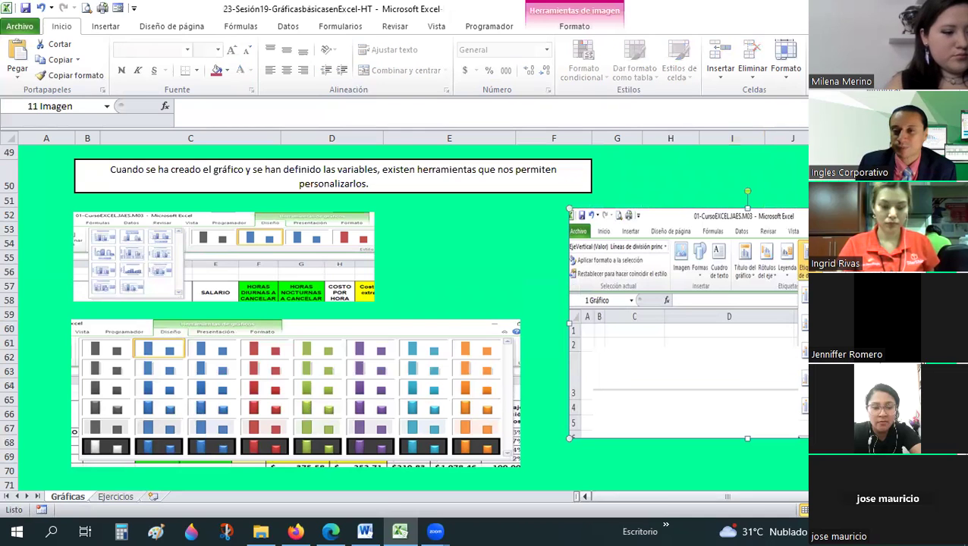
scroll(576, 315, "right", 3)
scroll(561, 377, "down", 1)
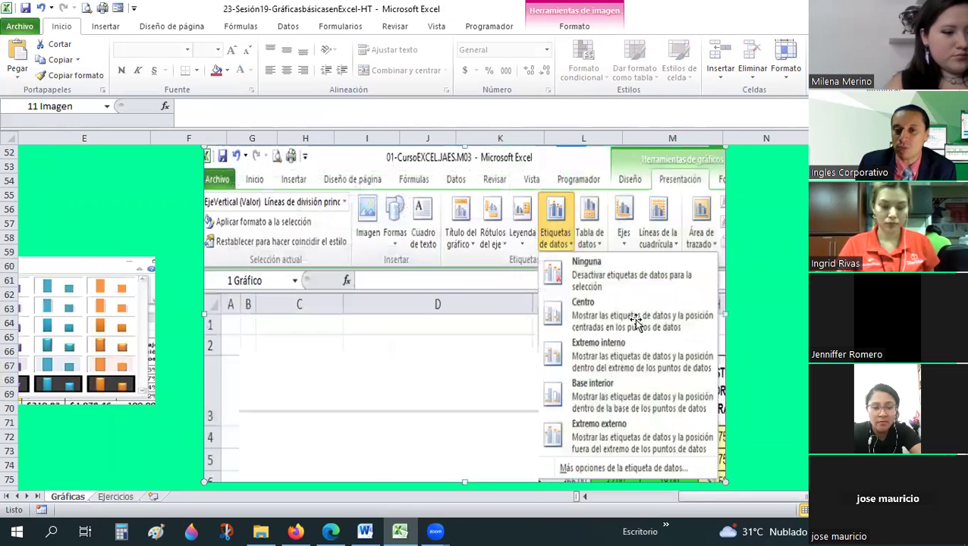
scroll(635, 323, "down", 1)
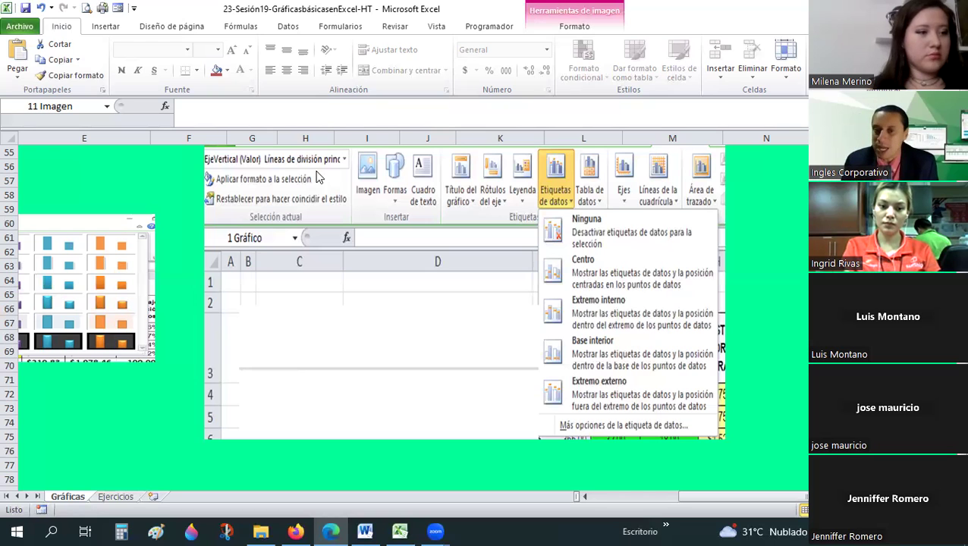
Step: Switch to the Ejercicios sheet and check the row 7 values from G7 through K7
left_click(106, 497)
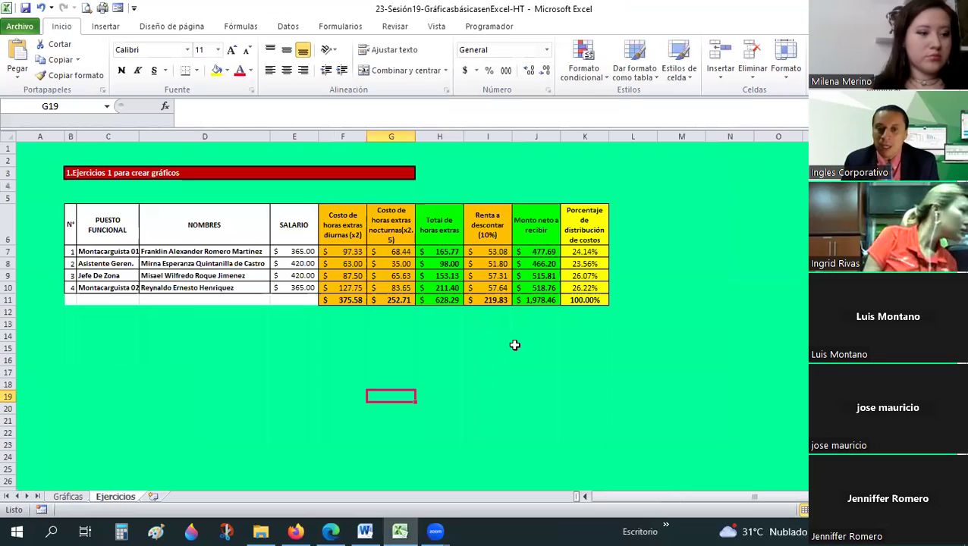
left_click(527, 340)
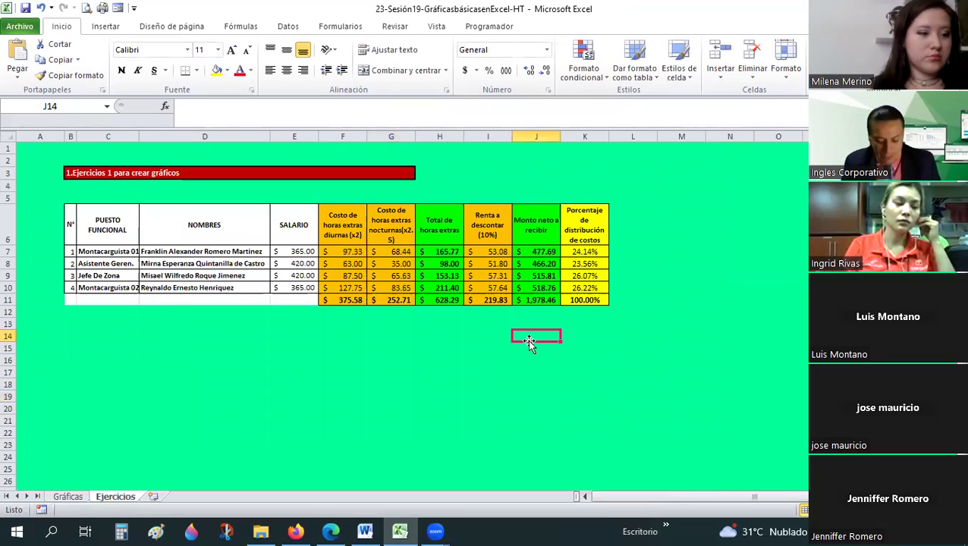
scroll(528, 339, "up", 2, "ctrl")
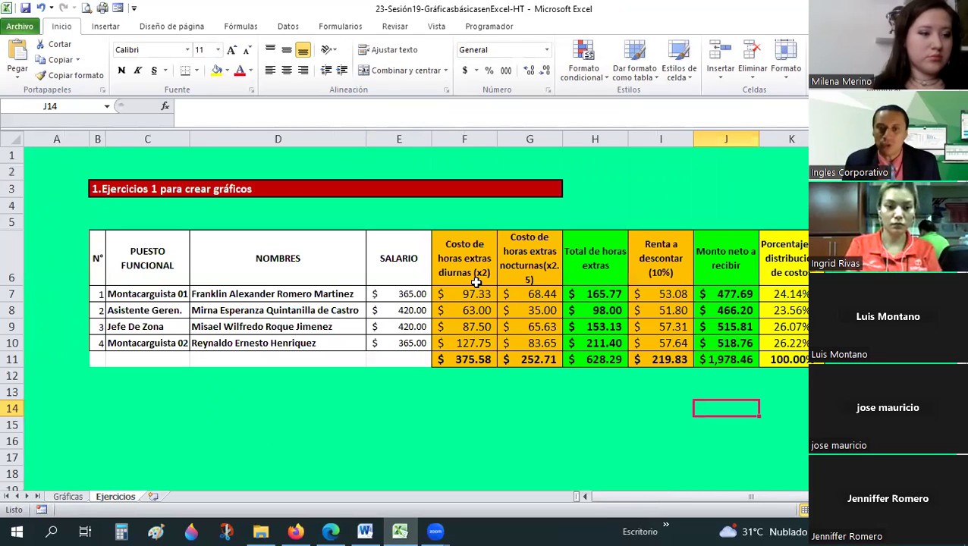
left_click(510, 297)
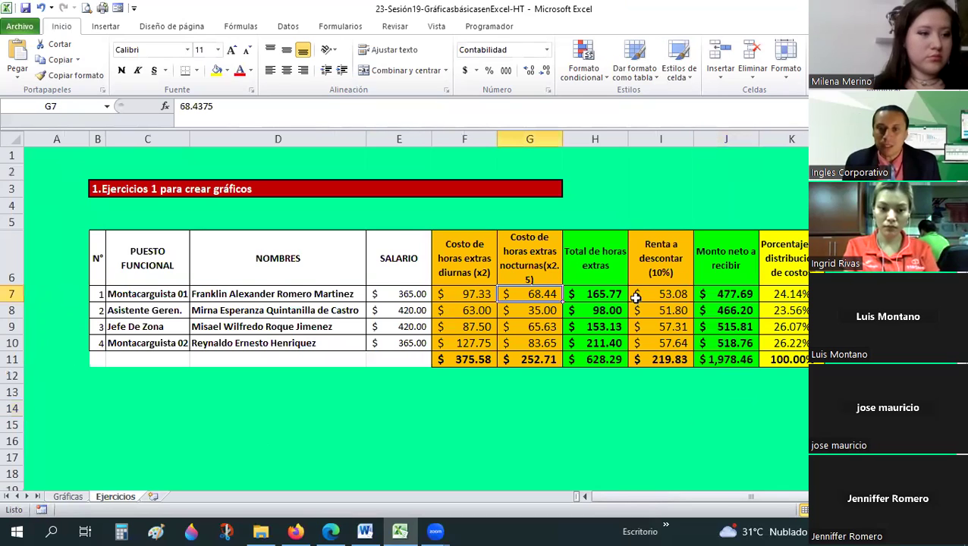
left_click(603, 295)
left_click(666, 293)
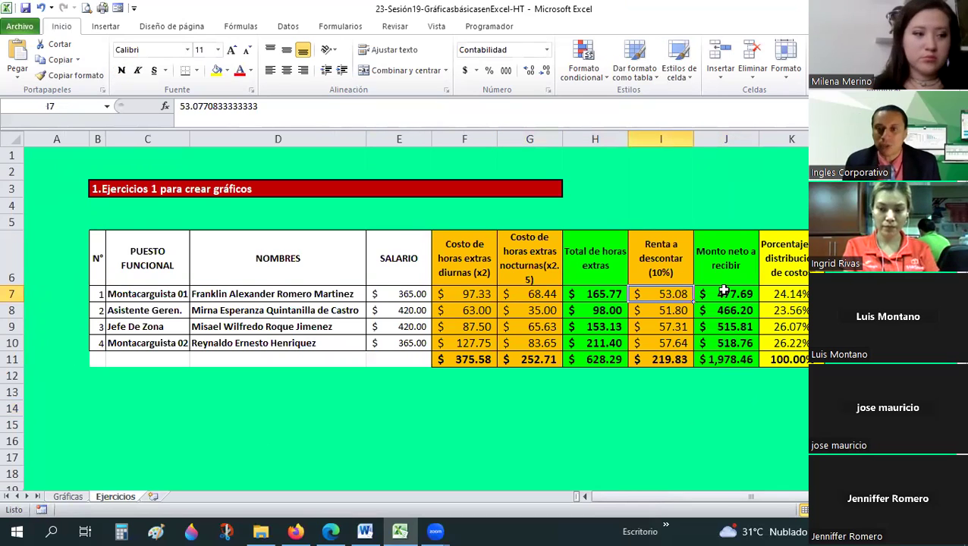
left_click(746, 293)
left_click(793, 291)
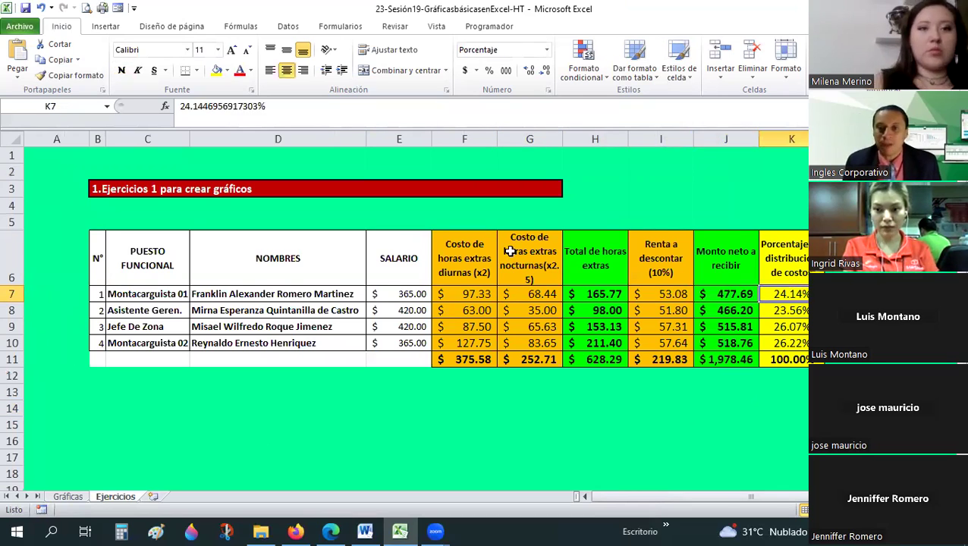
scroll(510, 251, "down", 1)
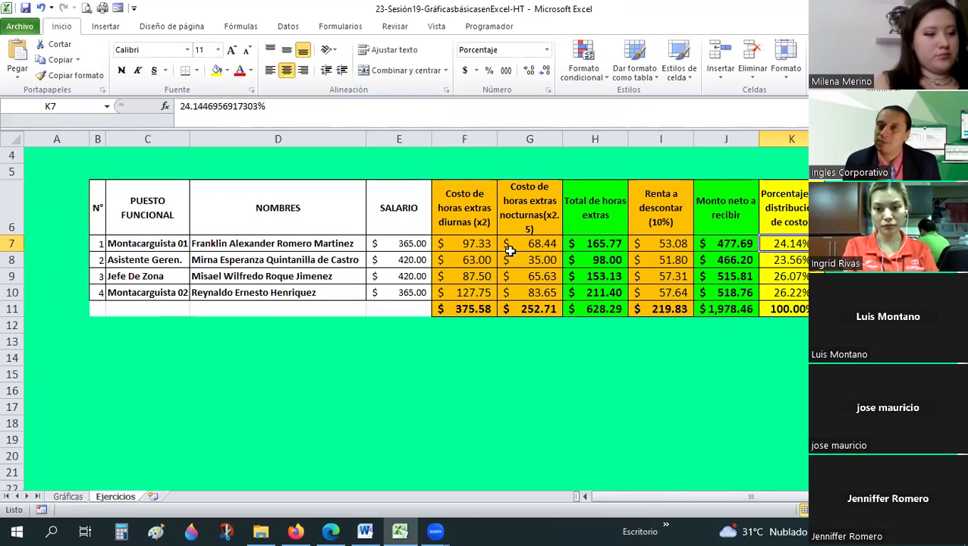
scroll(510, 251, "up", 1)
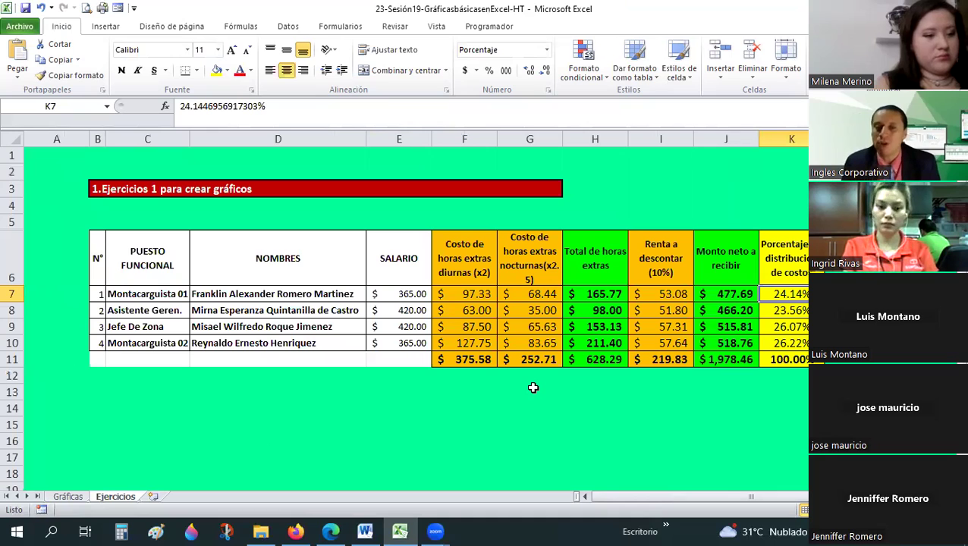
Step: Give B11:E11 an outside border and autofit column C to the job titles
left_click_drag(93, 360, 381, 354)
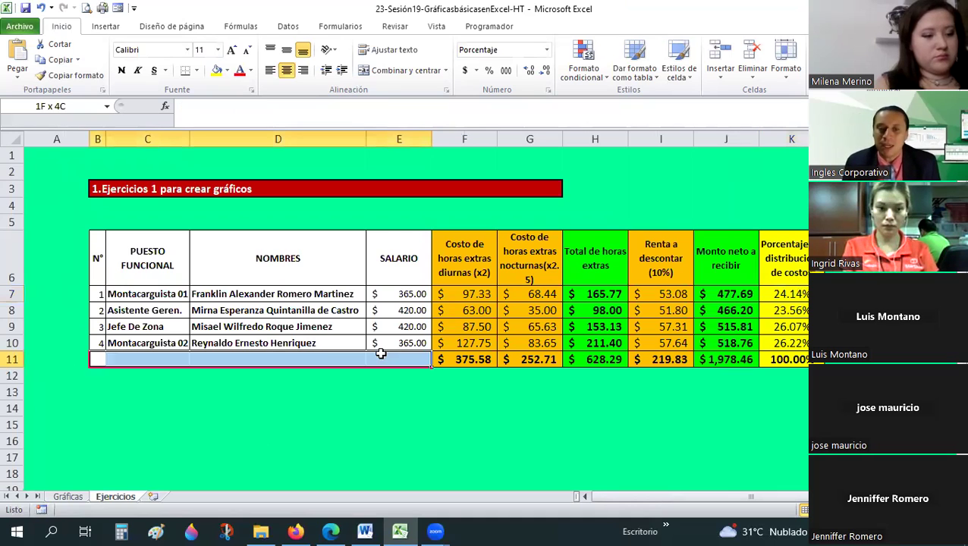
left_click(196, 69)
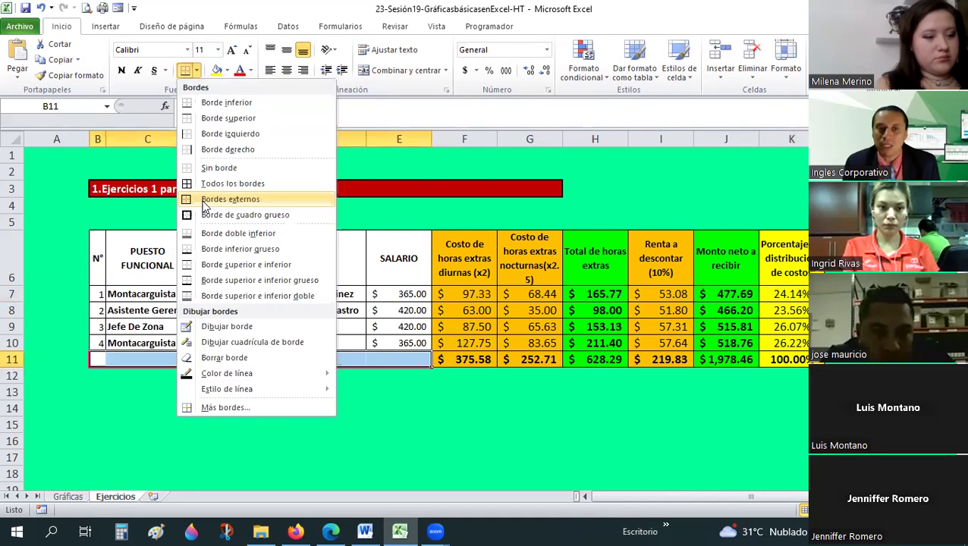
left_click(543, 356)
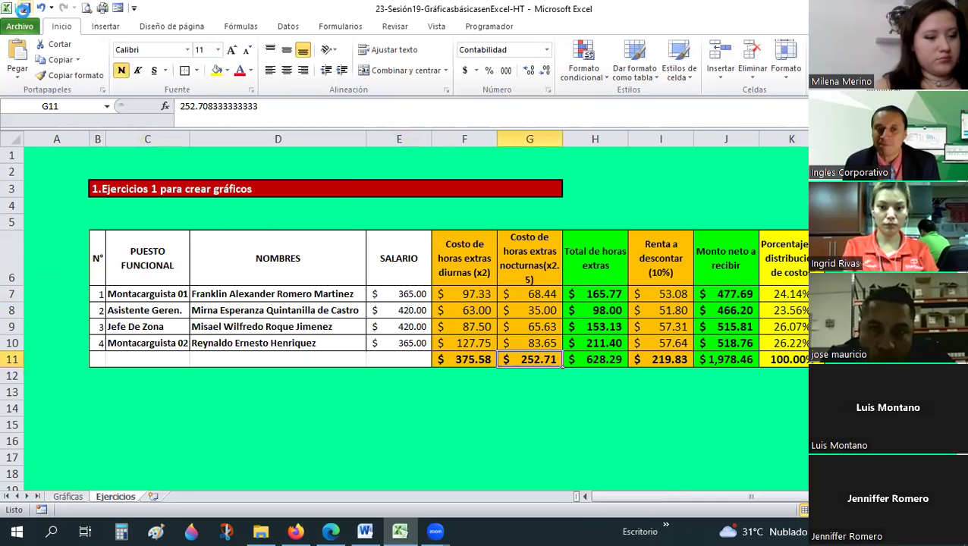
left_click(146, 255)
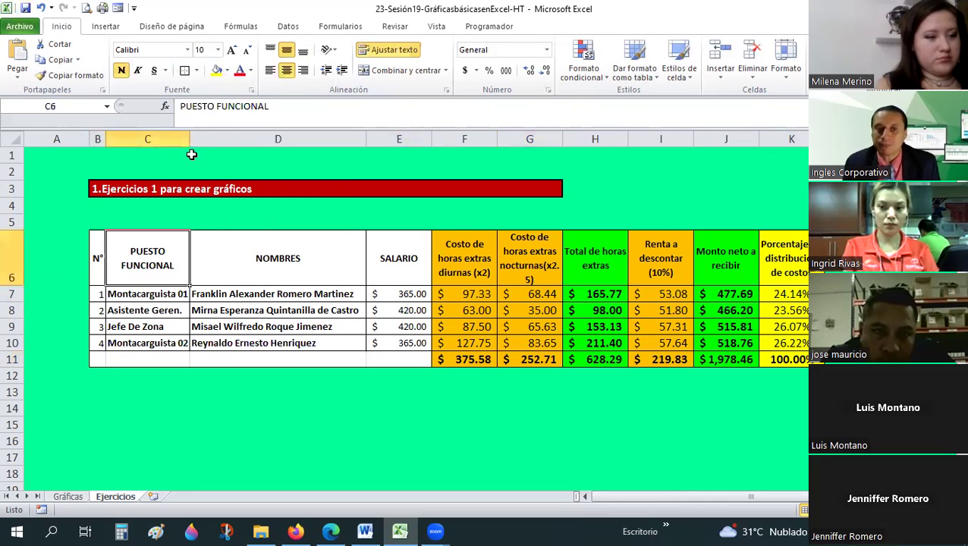
double_click(191, 143)
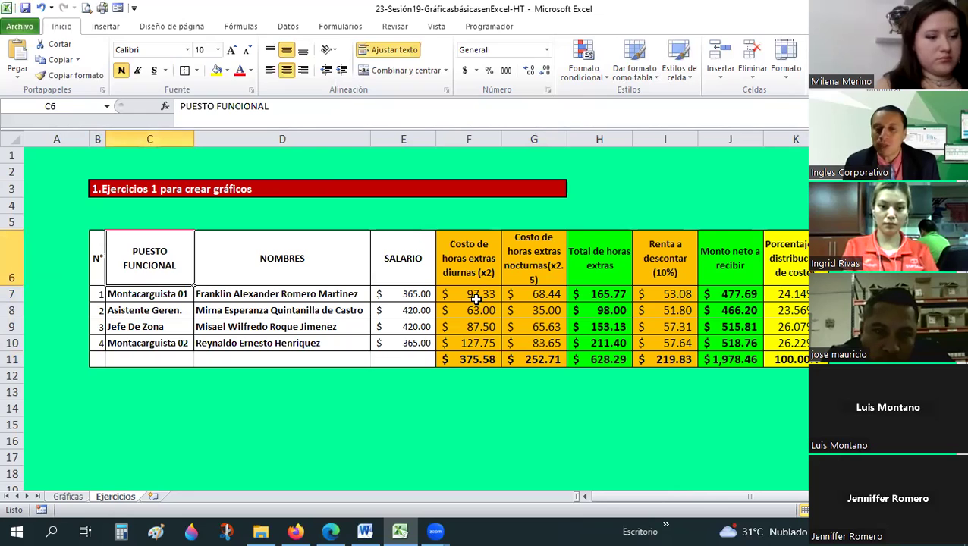
Step: Select the overtime cost range F7:G11 and the column H totals, checking I7, E7 and H7
left_click(475, 299)
left_click_drag(478, 293, 529, 363)
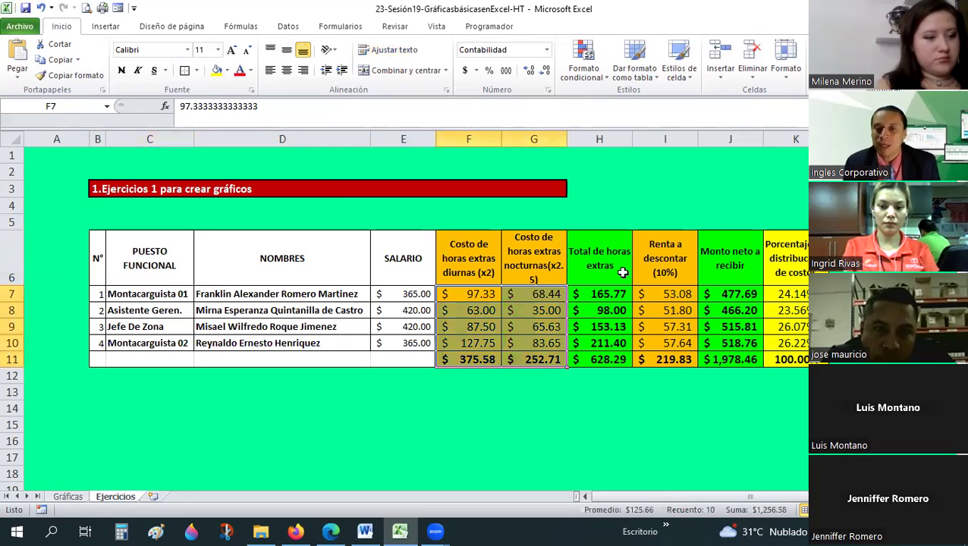
left_click_drag(599, 291, 590, 351)
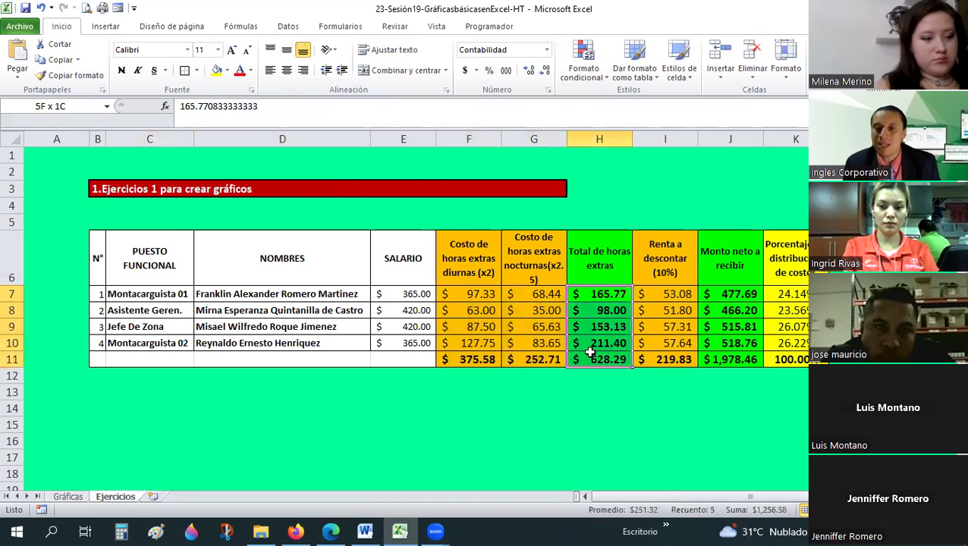
left_click(669, 293)
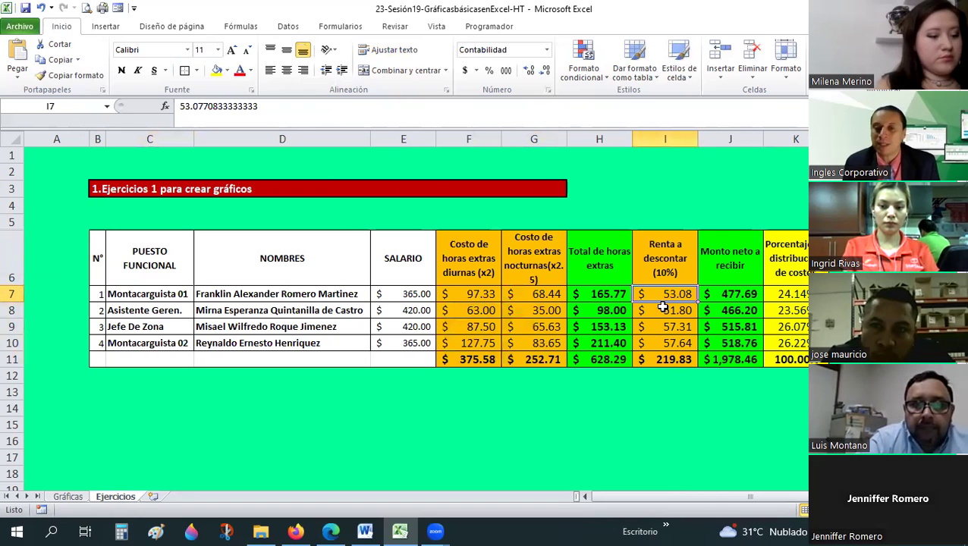
left_click(427, 295)
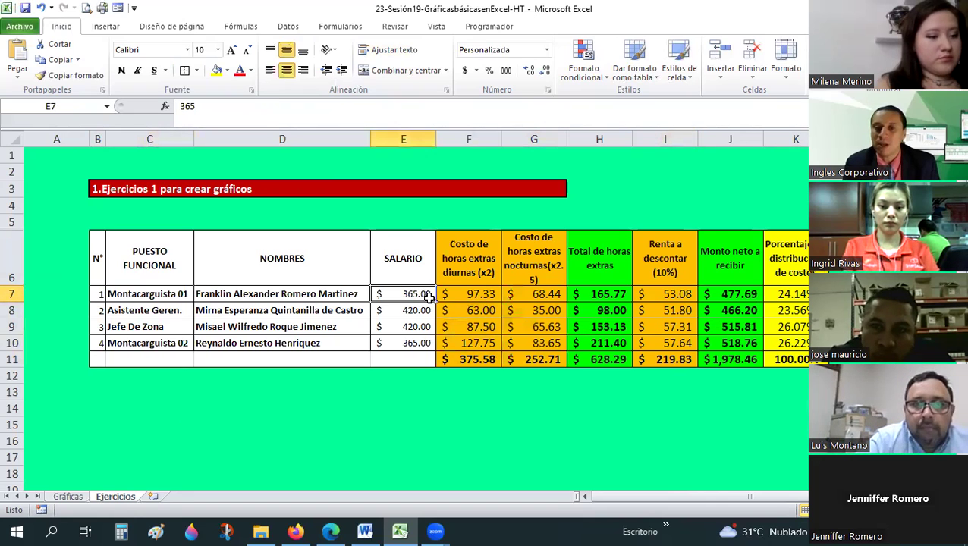
left_click(589, 293)
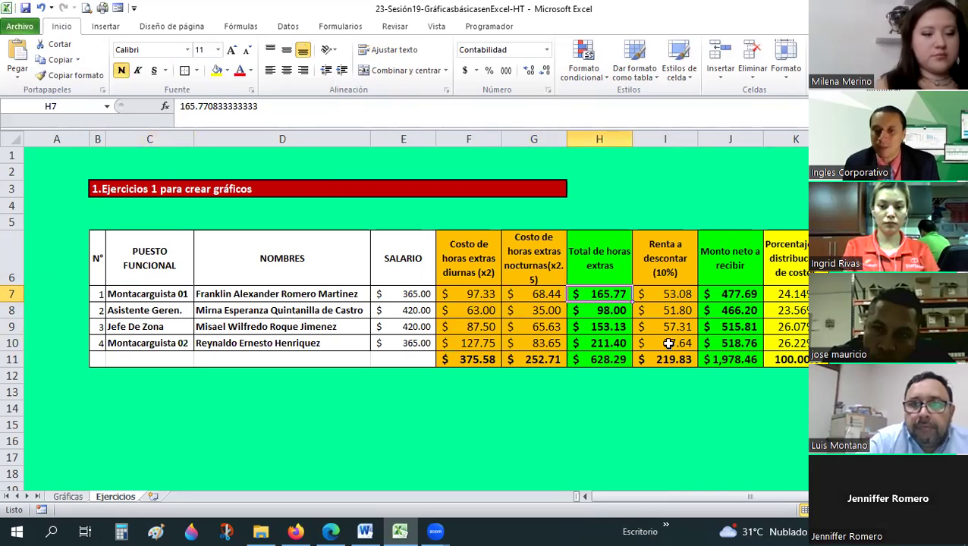
Step: Check the net amounts in J7 and J11 and the column K percentages, including the 100% total
left_click(741, 294)
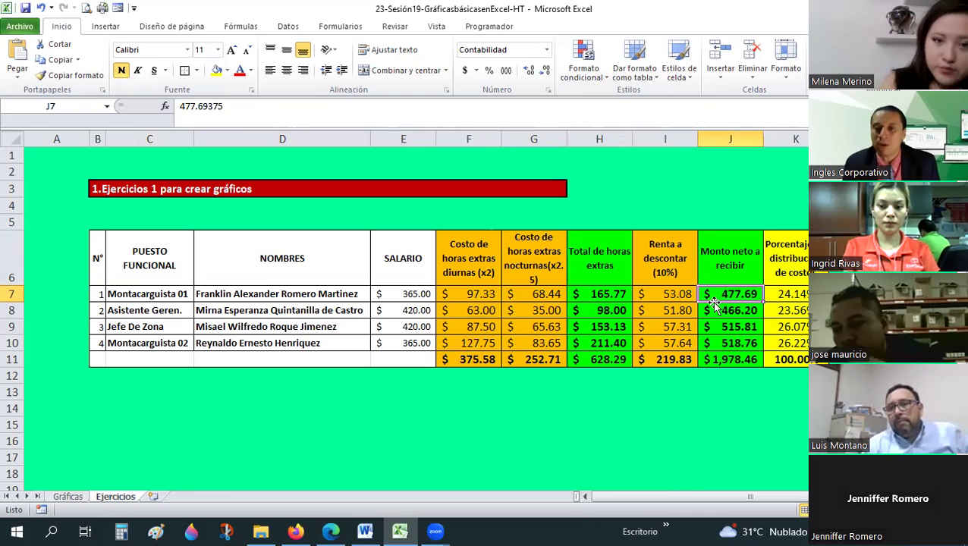
left_click(777, 296)
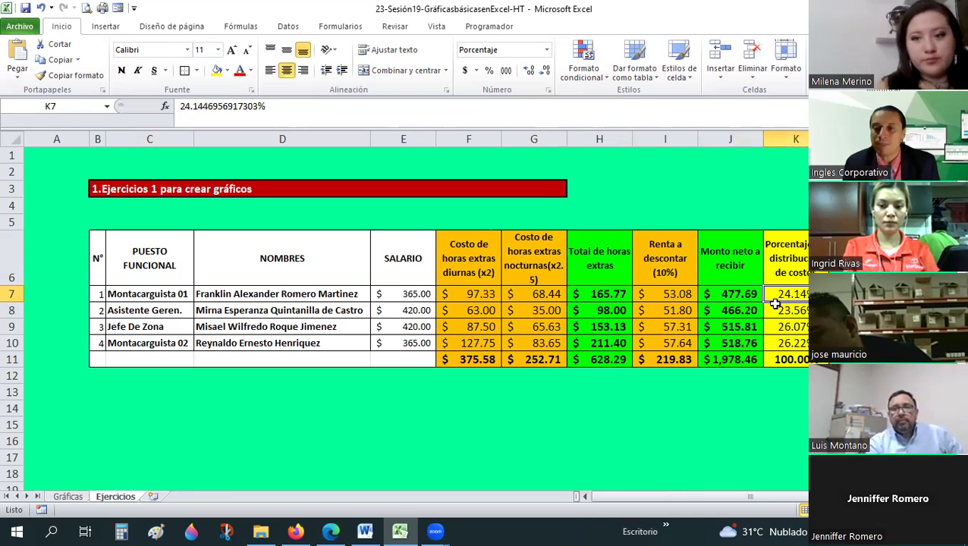
left_click(787, 326)
left_click(786, 358)
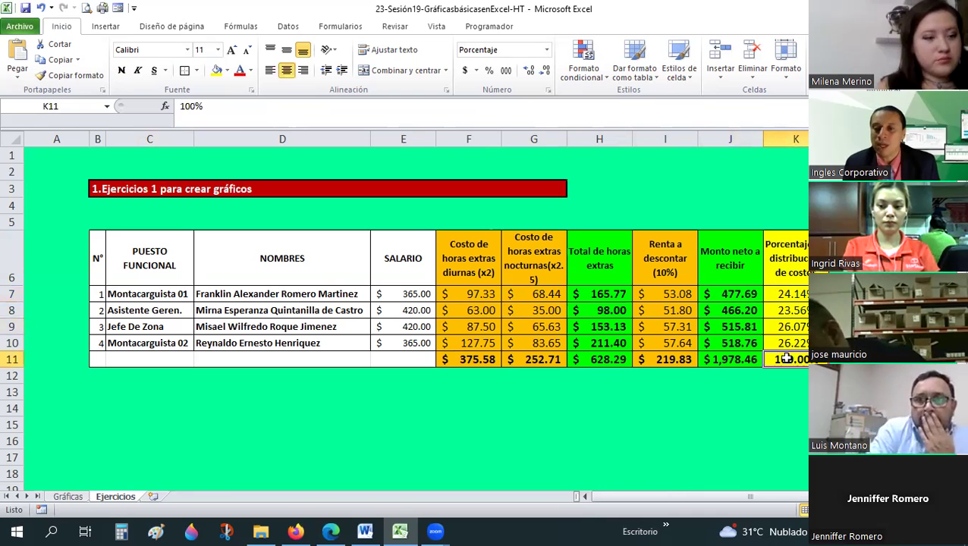
left_click(733, 293)
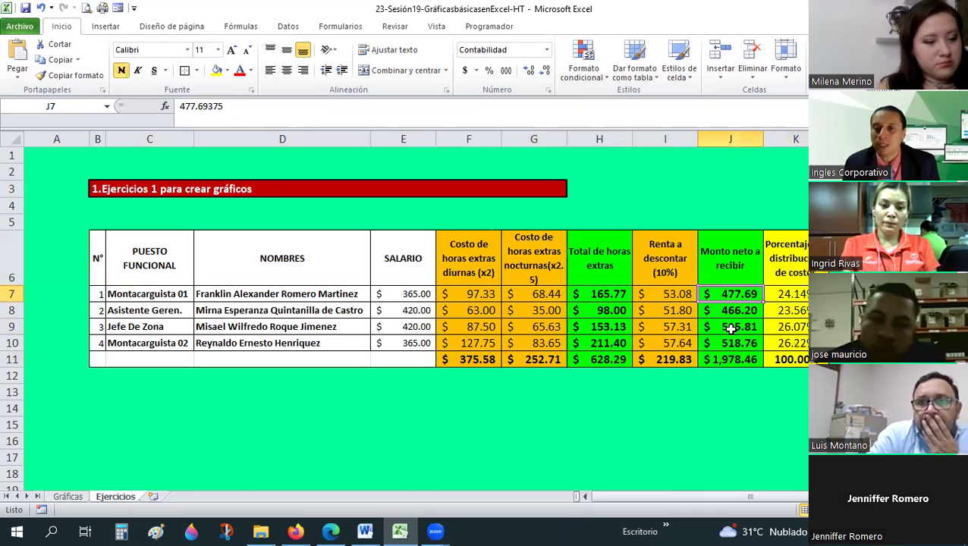
left_click(725, 361)
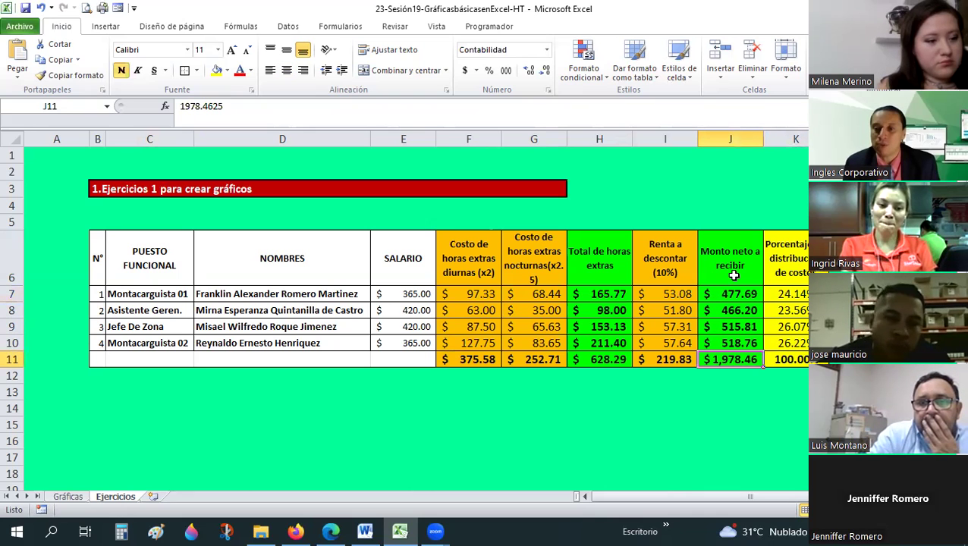
left_click(795, 341)
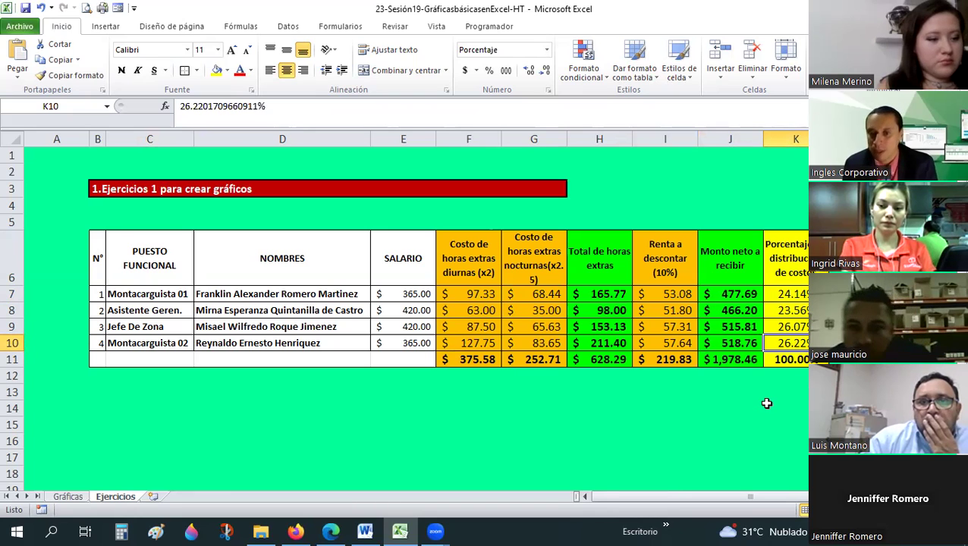
left_click(861, 294)
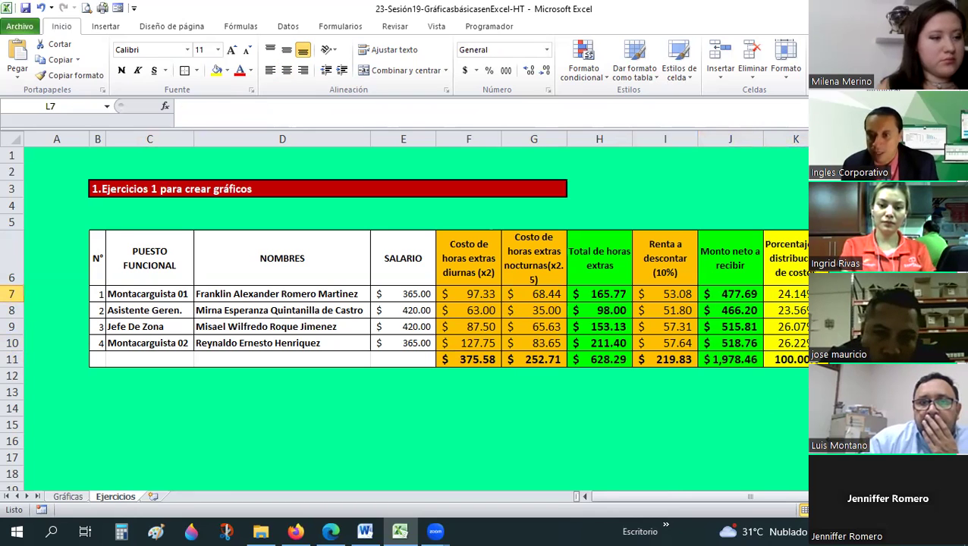
left_click(925, 293)
type("=(")
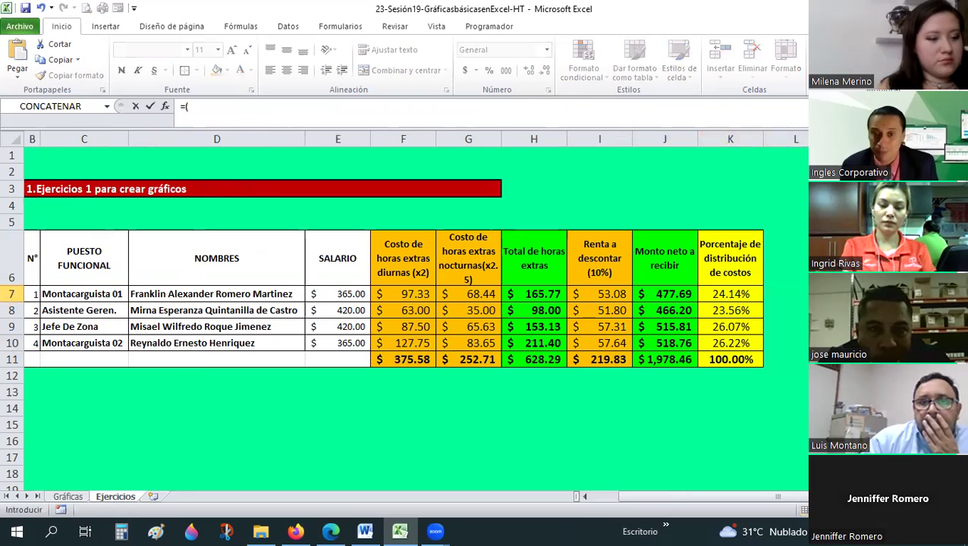
left_click(346, 294)
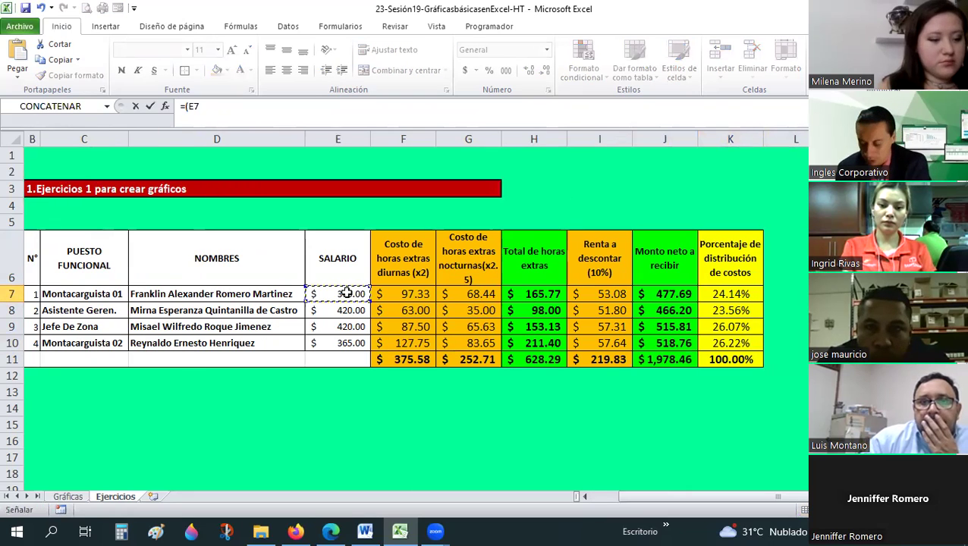
type("+")
left_click(410, 293)
type("+")
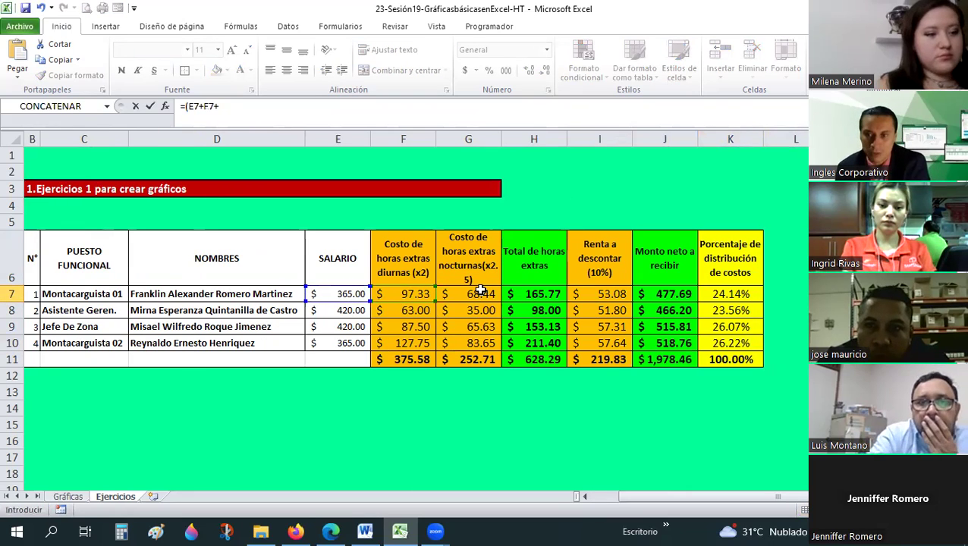
left_click(480, 293)
type(")")
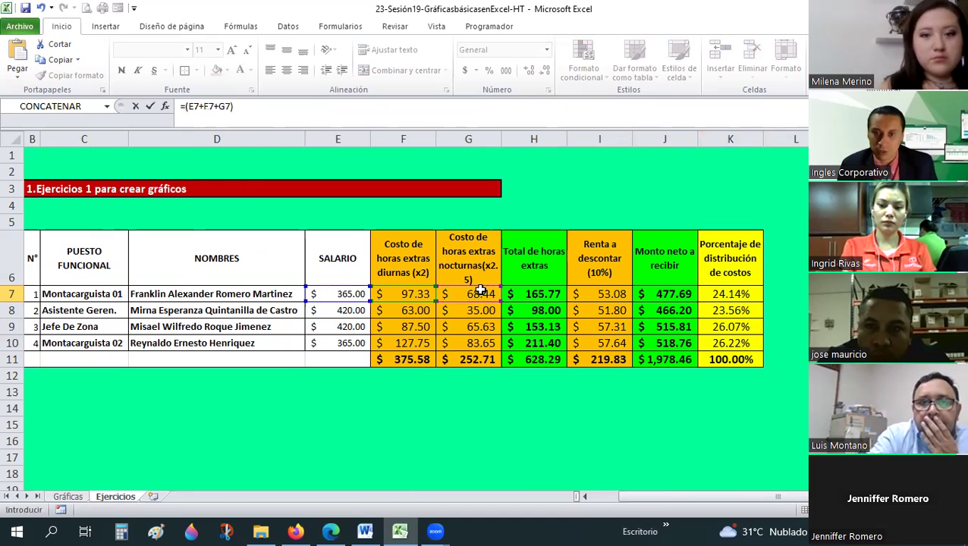
key("Return")
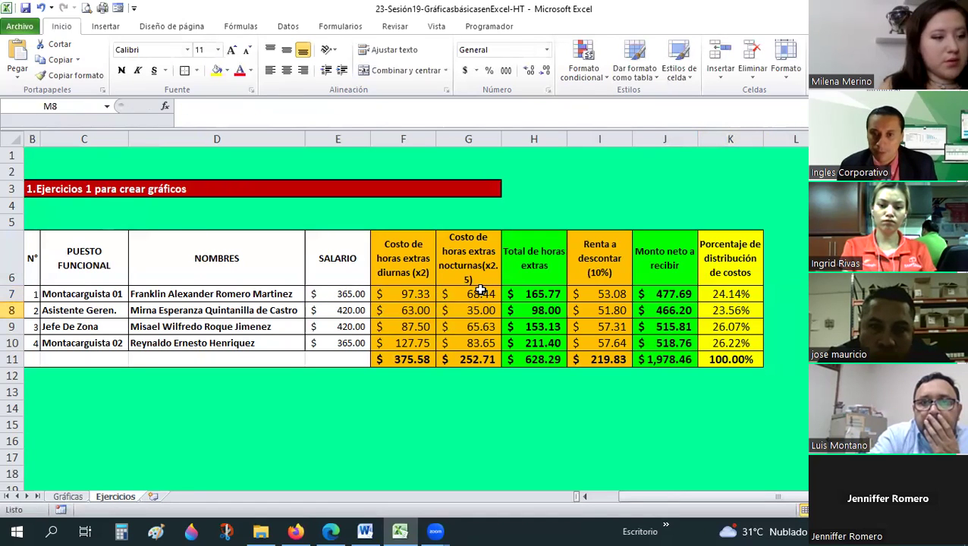
key("Up")
type("+")
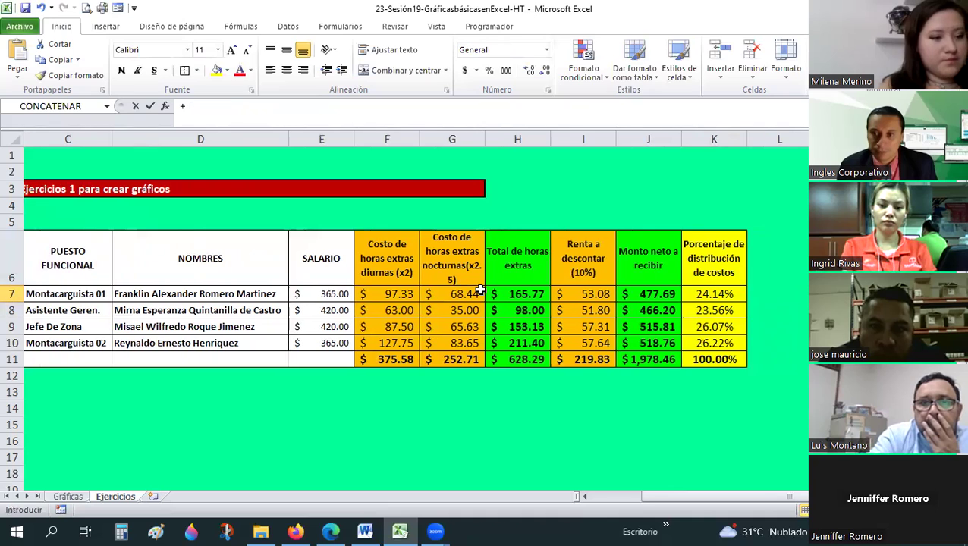
type("M7")
type("*0.")
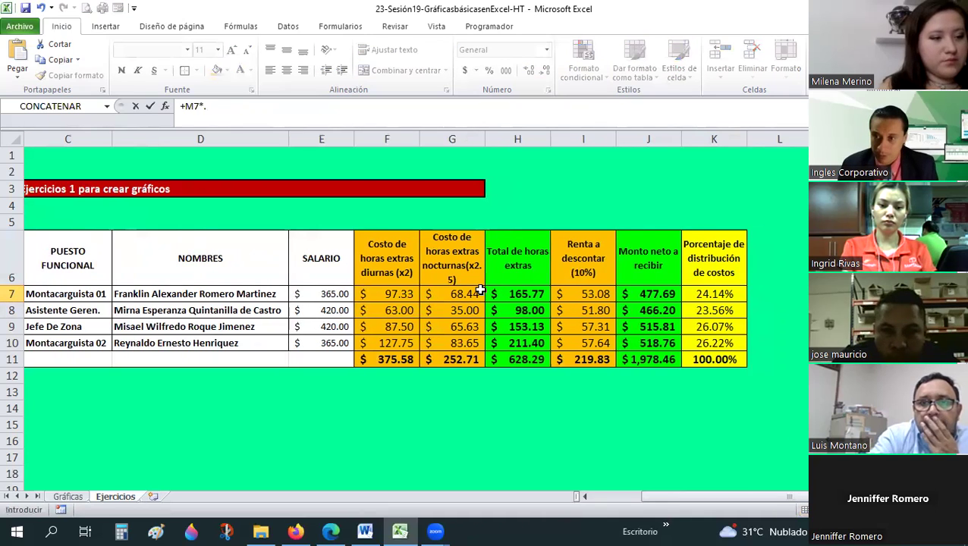
type("1")
key("Return")
key("Up")
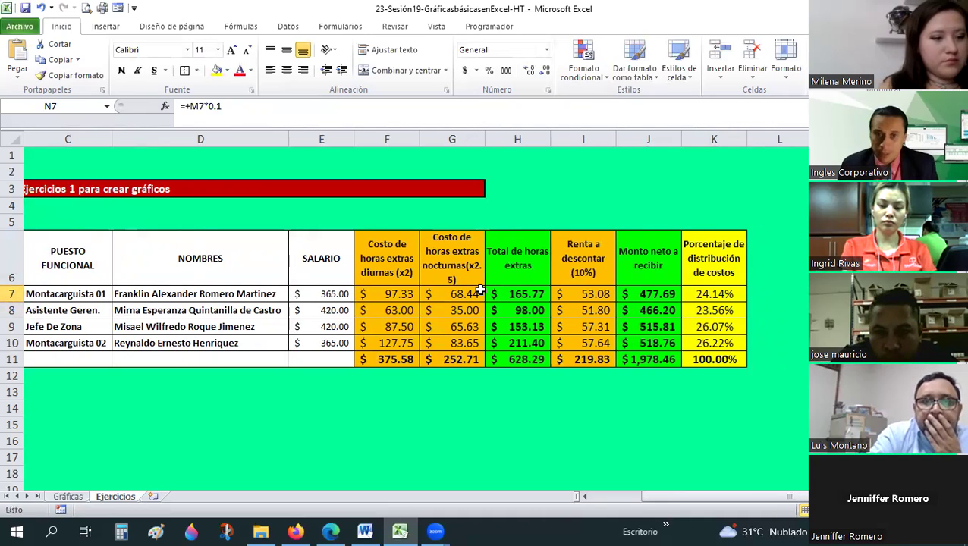
left_click(520, 294)
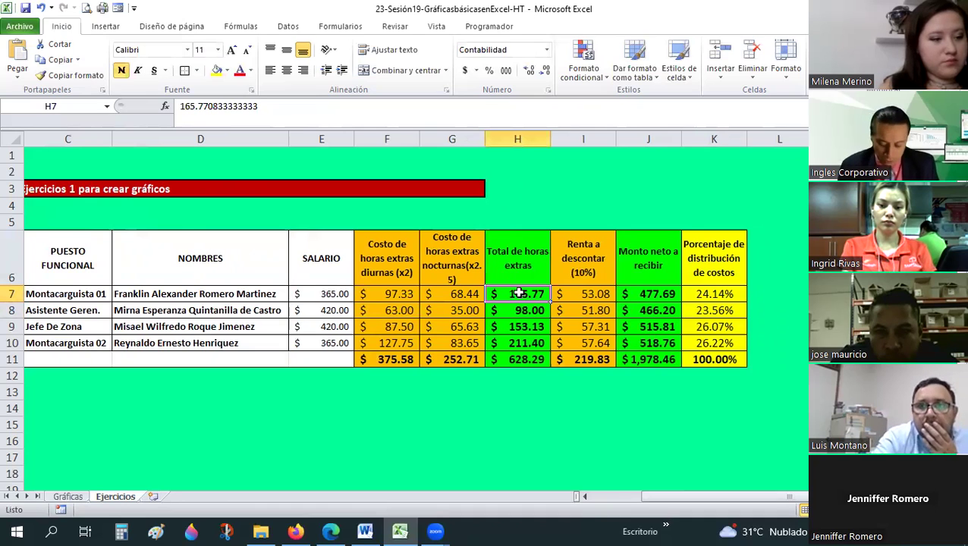
type("=(")
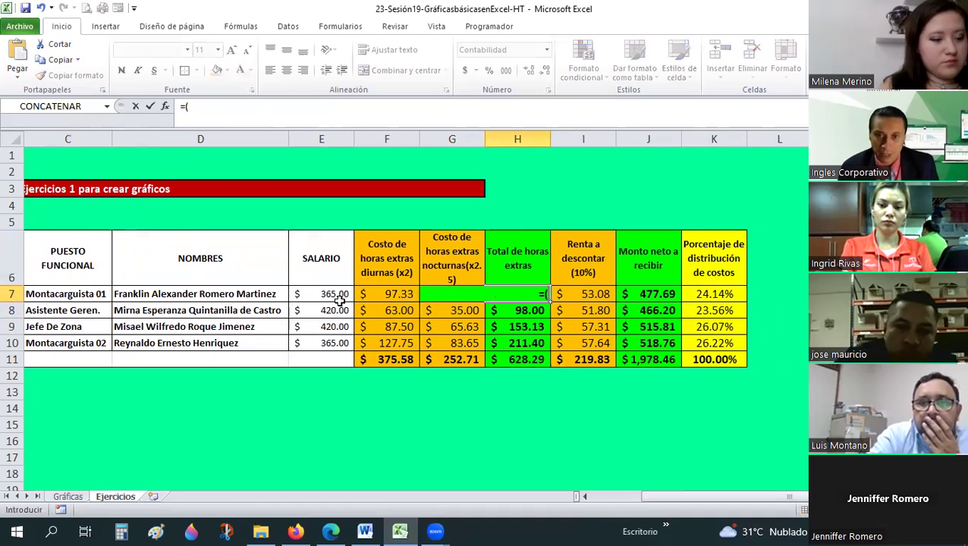
key("Escape")
type("=")
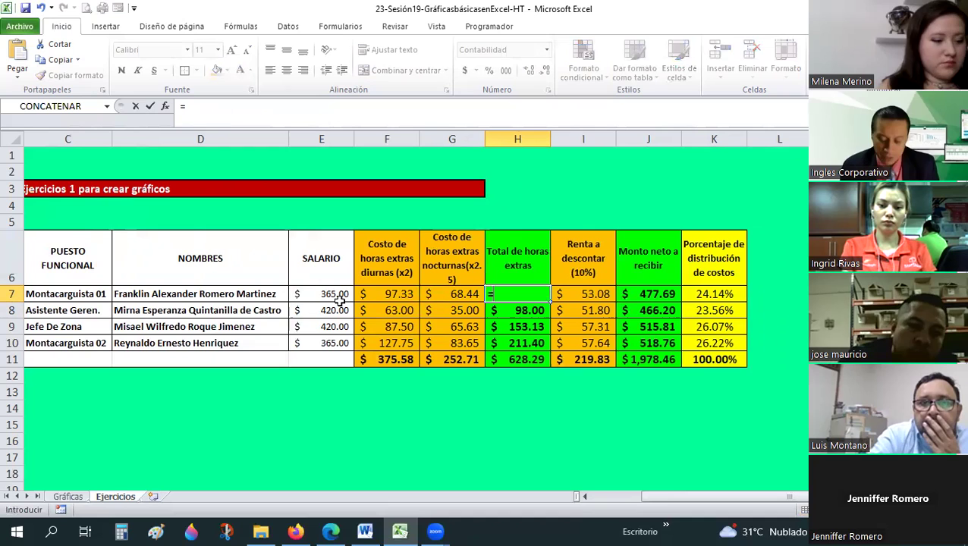
left_click(340, 294)
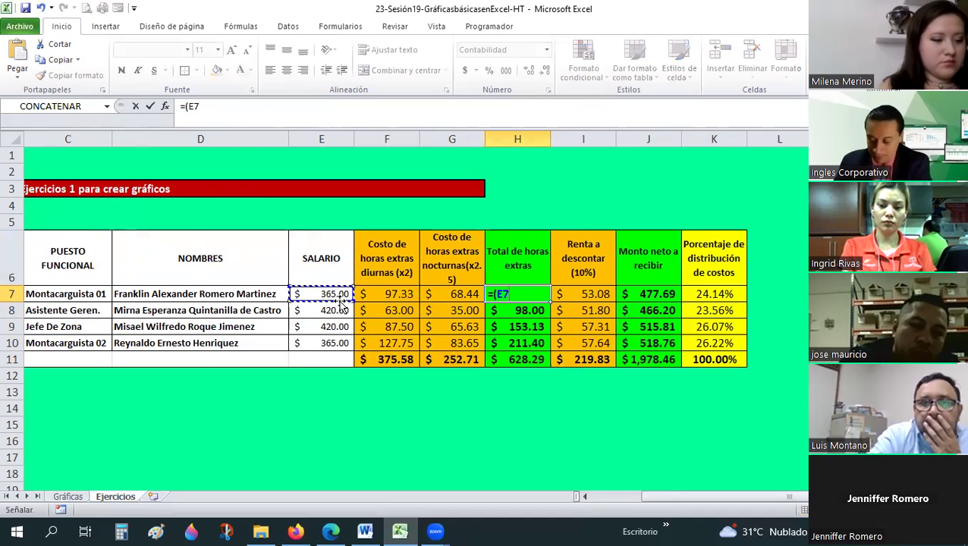
type("+")
left_click(392, 295)
type("+")
left_click(438, 293)
type(")")
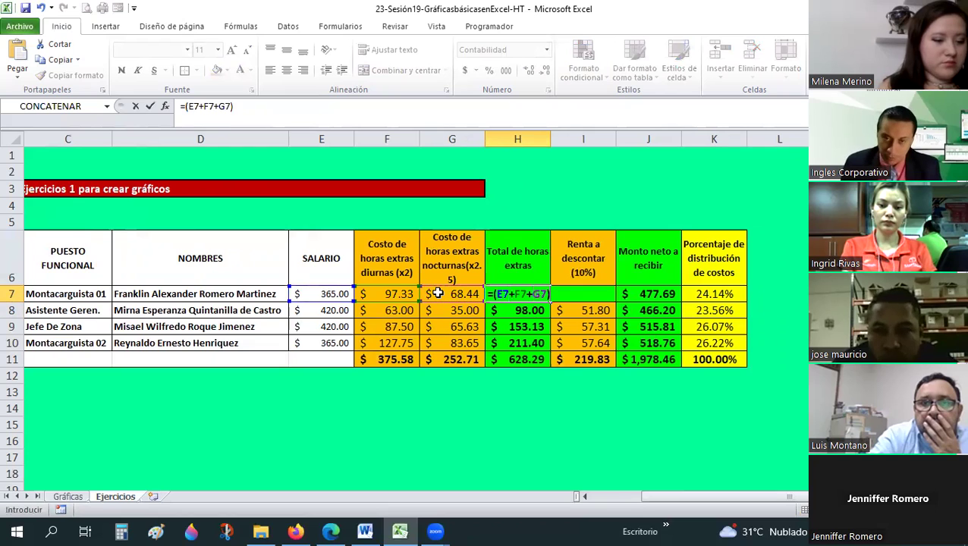
type("*.10")
key("Return")
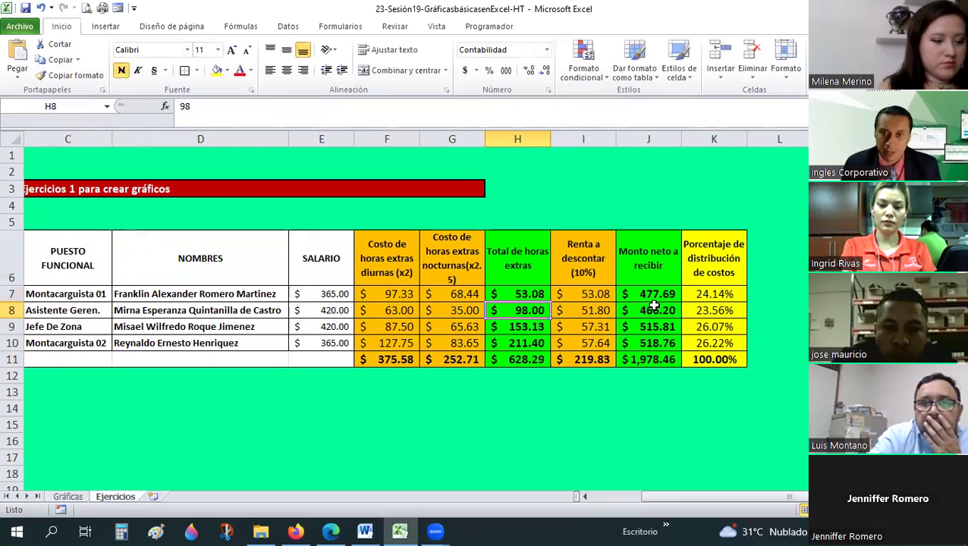
left_click(539, 295)
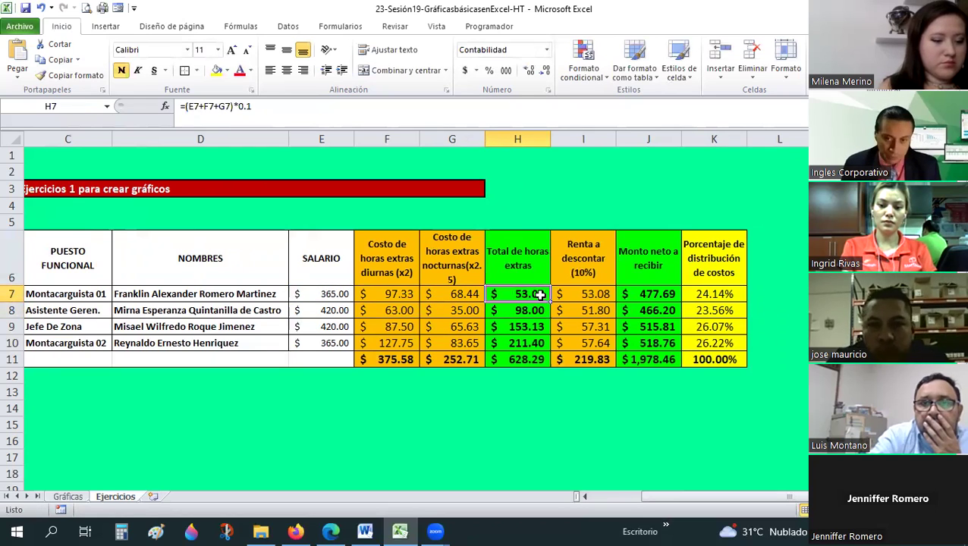
key("ctrl+z")
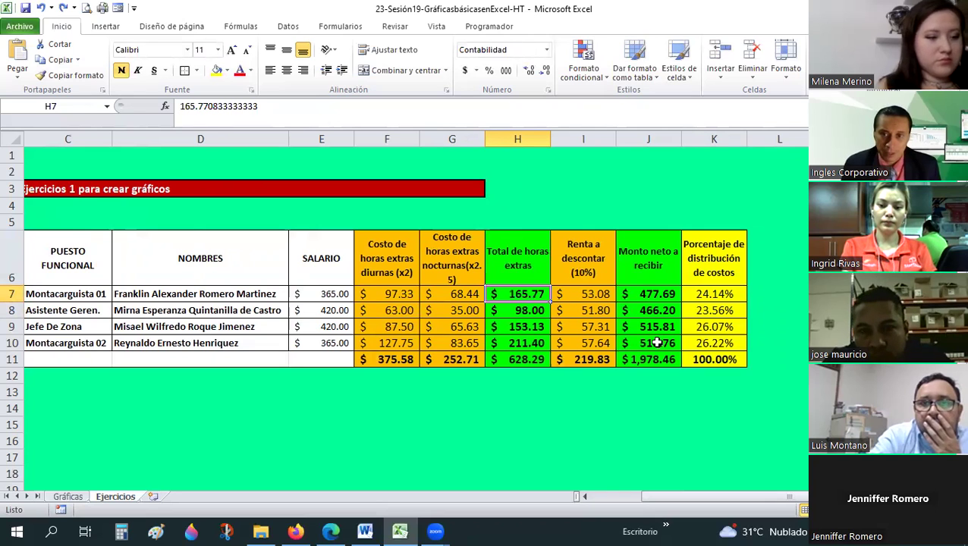
left_click(590, 326)
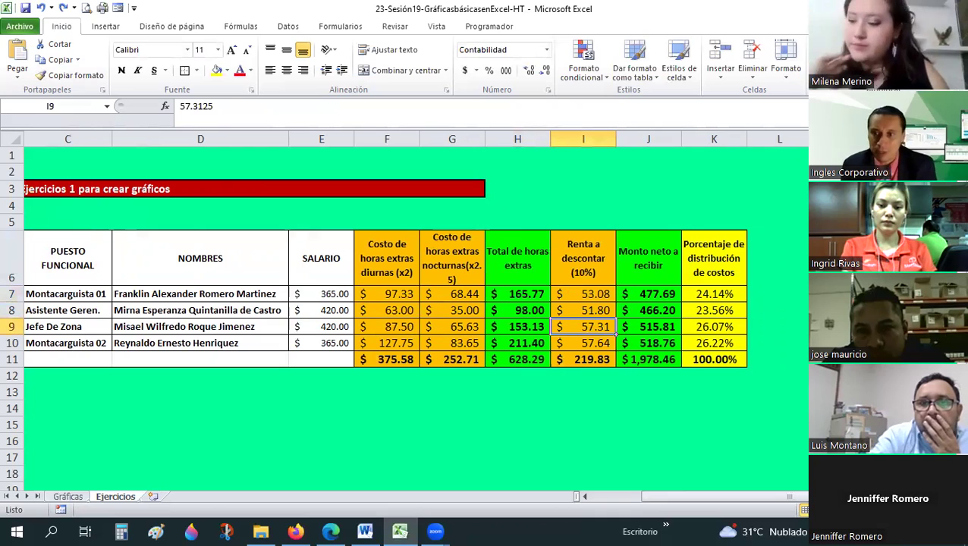
left_click_drag(523, 294, 584, 294)
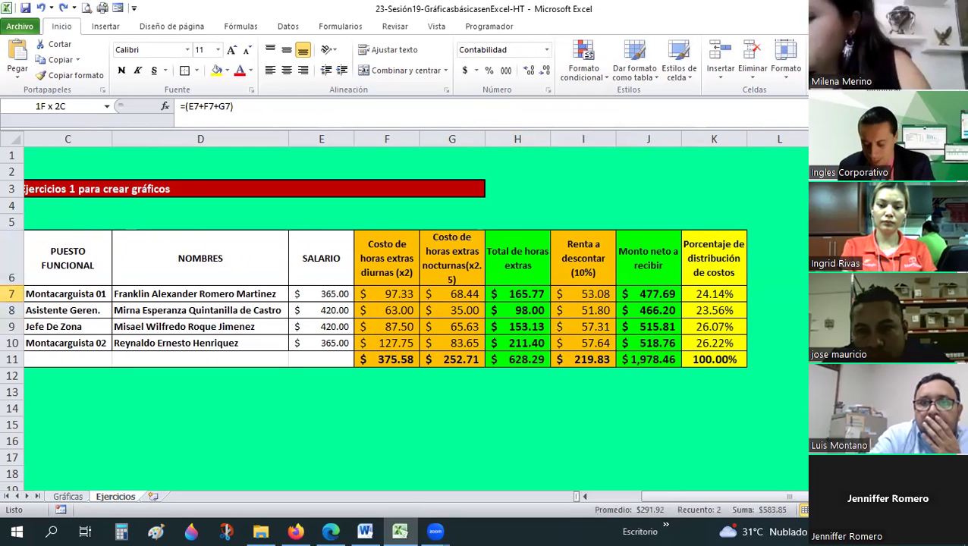
left_click(720, 376)
Step: Draw a thick black vertical line below the table, from row 15 to row 24
left_click(620, 501)
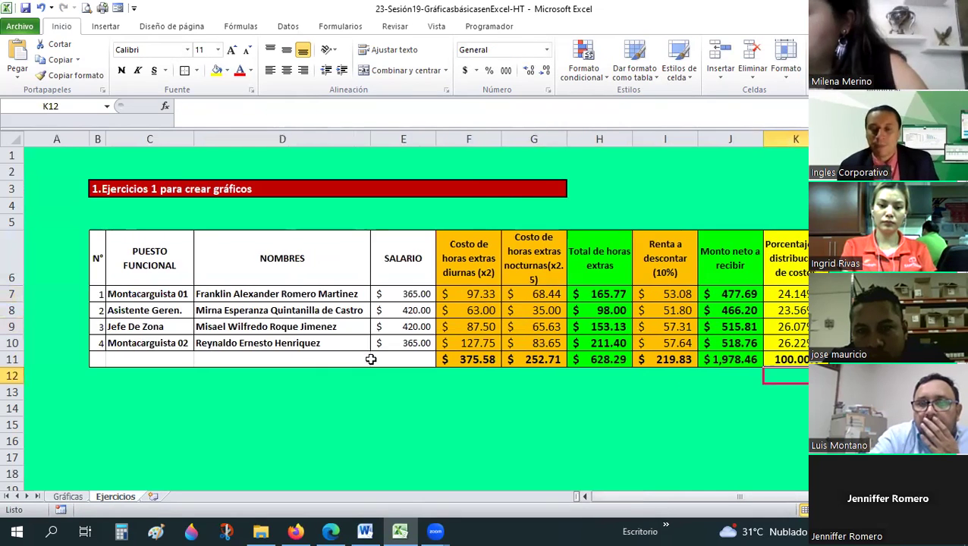
scroll(374, 363, "down", 1)
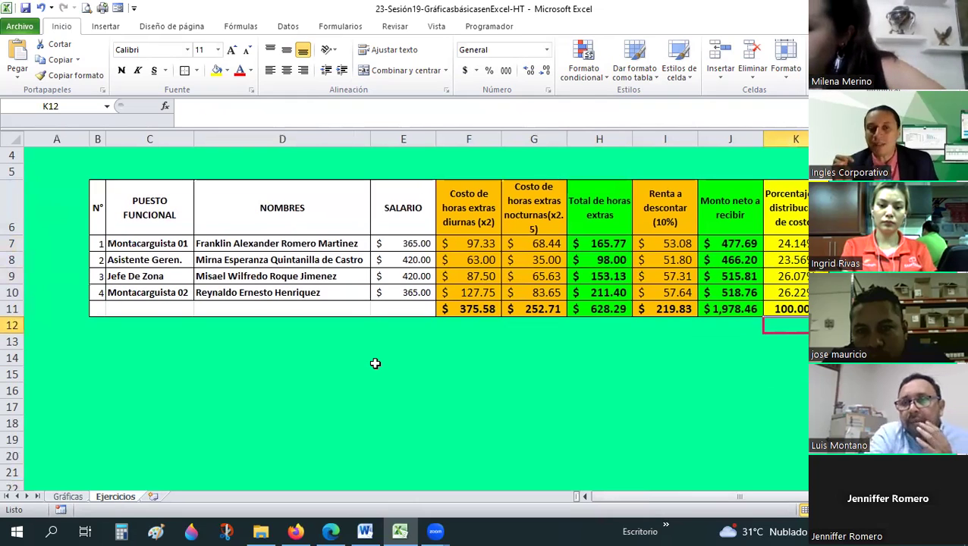
scroll(374, 363, "down", 1)
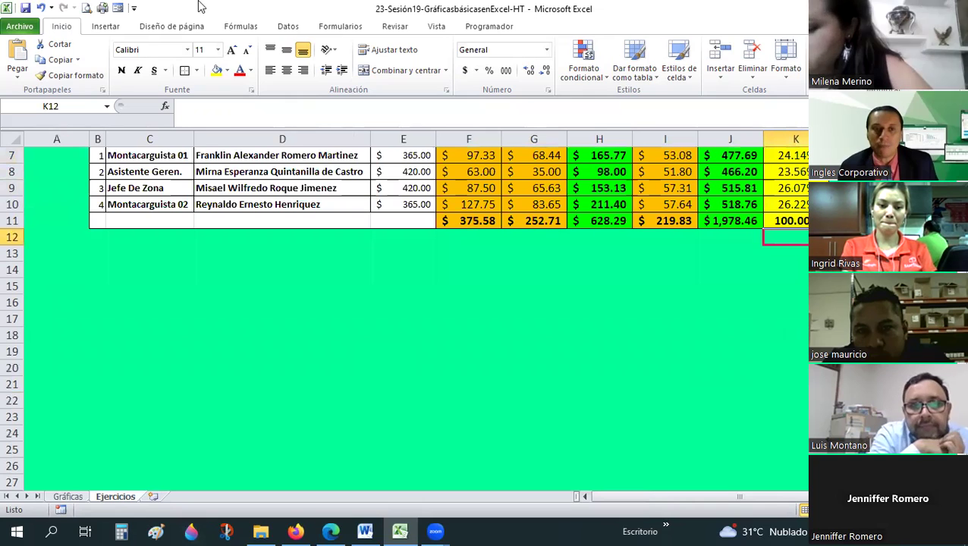
left_click(108, 27)
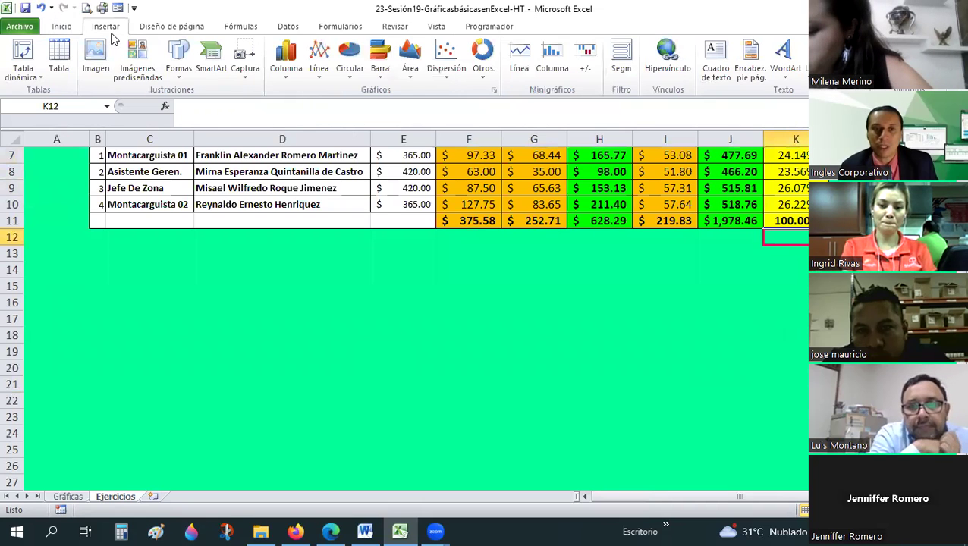
left_click(179, 74)
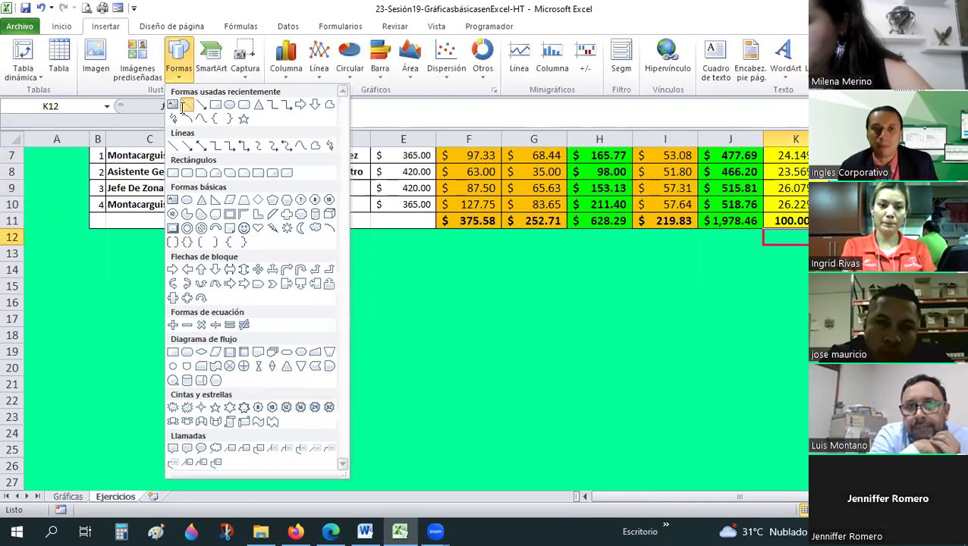
left_click(187, 105)
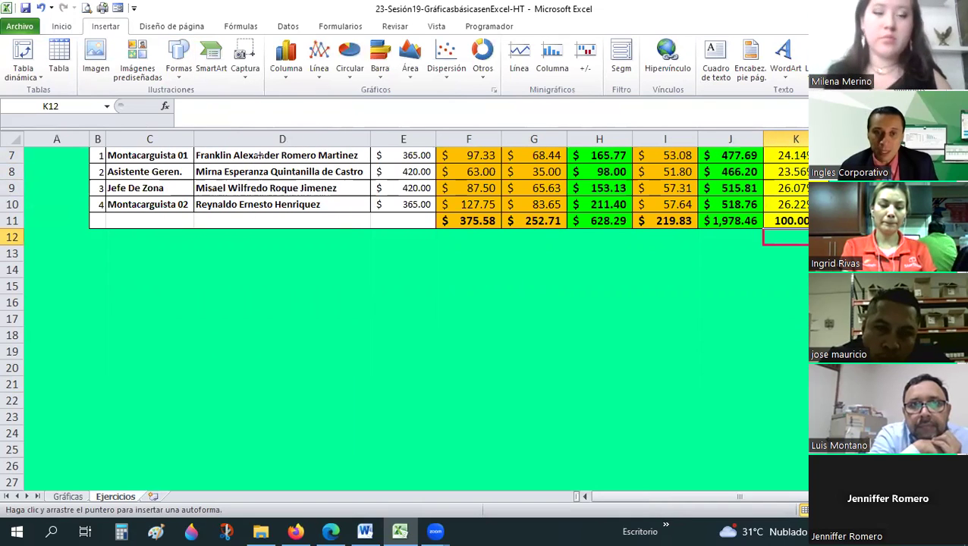
left_click_drag(337, 286, 333, 433)
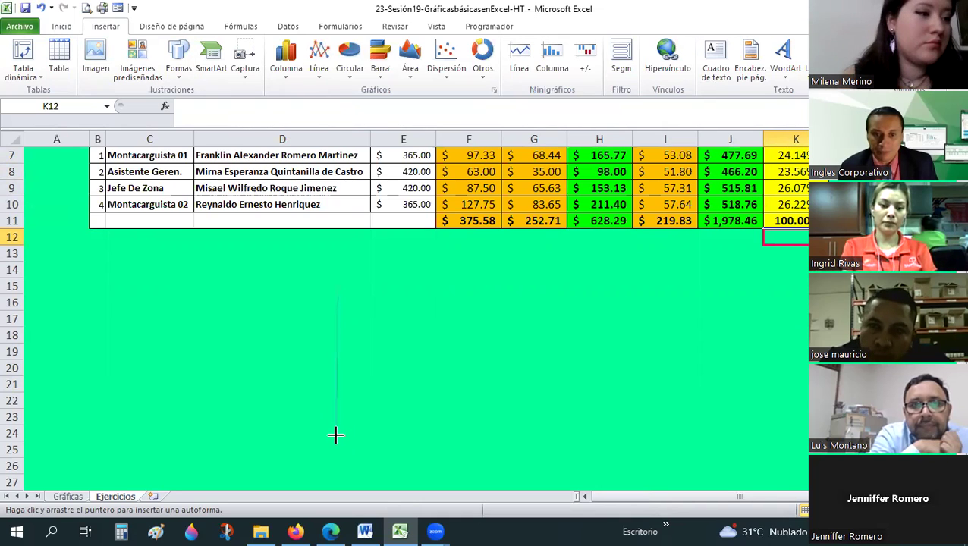
left_click_drag(334, 434, 335, 435)
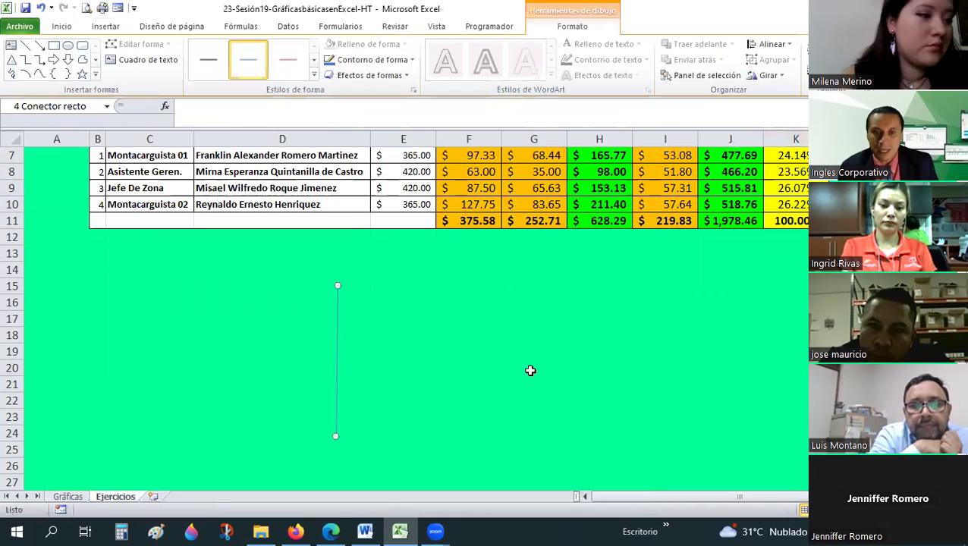
left_click(314, 75)
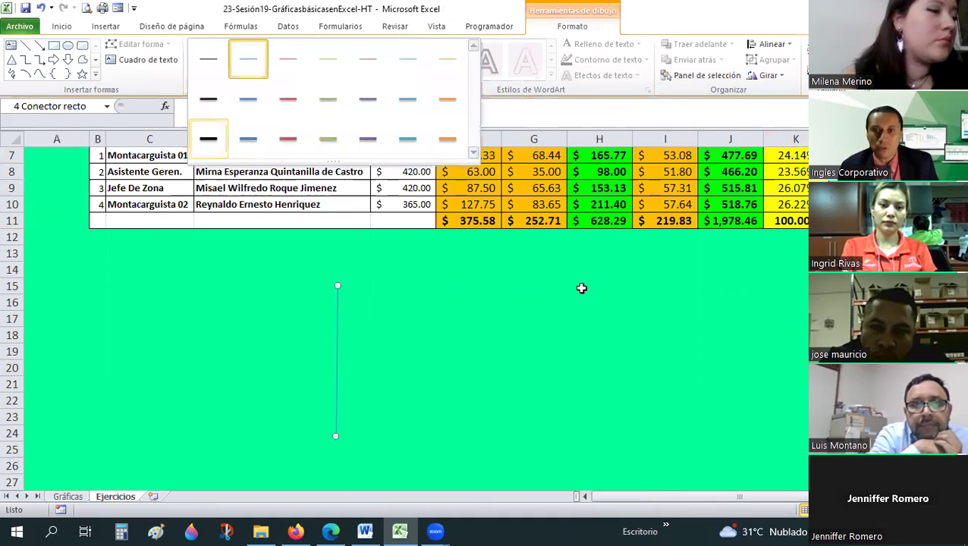
Step: Paste a copy of the line and lay it horizontally across row 23
scroll(582, 289, "up", 1)
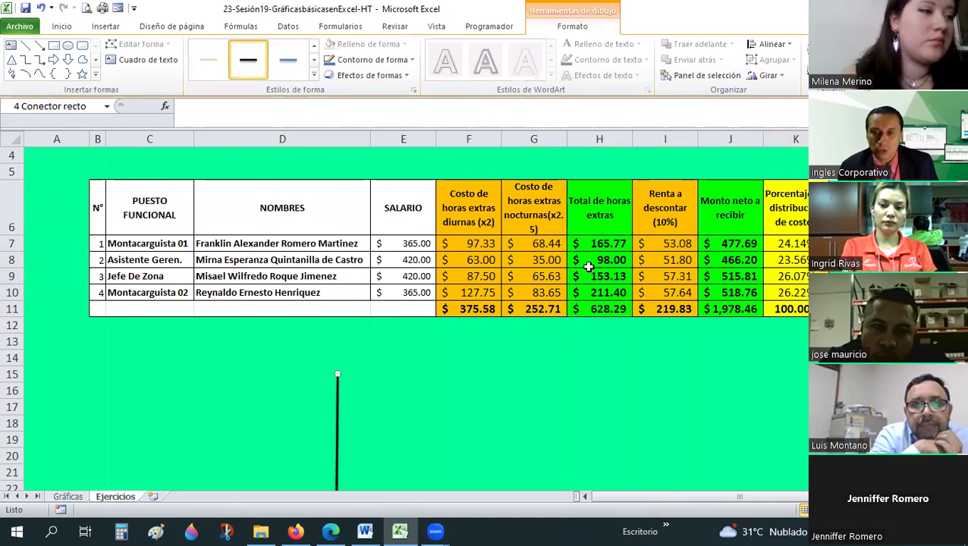
scroll(493, 295, "down", 1)
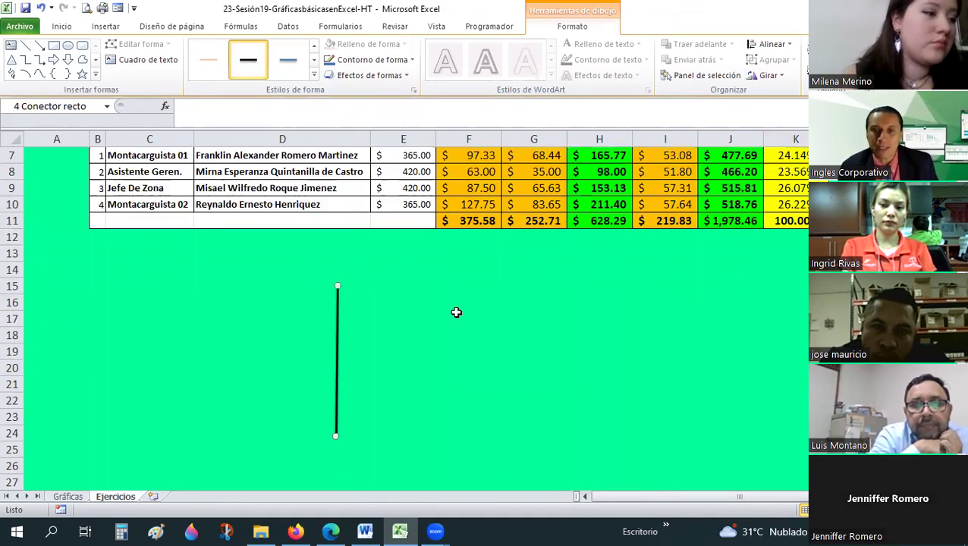
key("ctrl+v")
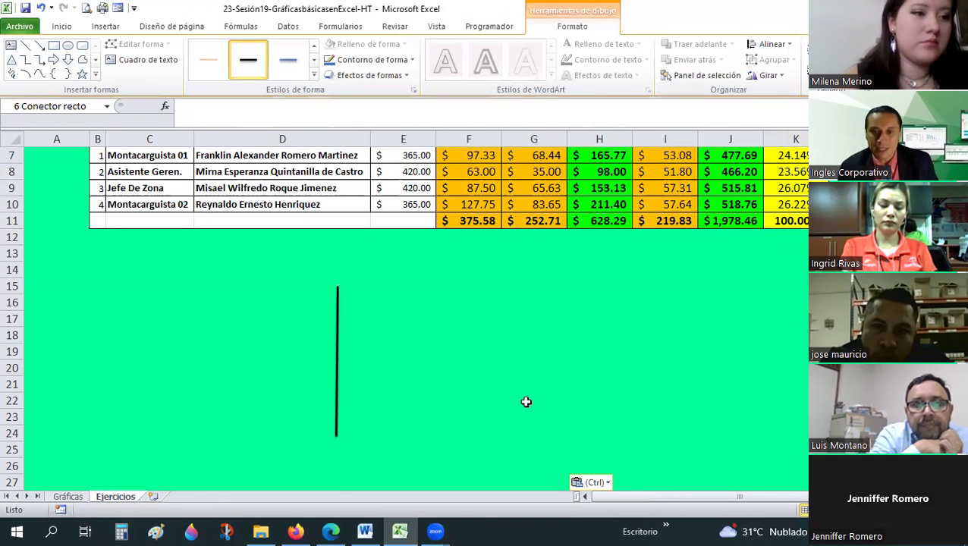
mouse_move(502, 326)
left_mouse_down()
mouse_move(500, 476)
mouse_move(740, 474)
mouse_move(513, 410)
mouse_move(507, 419)
left_mouse_up()
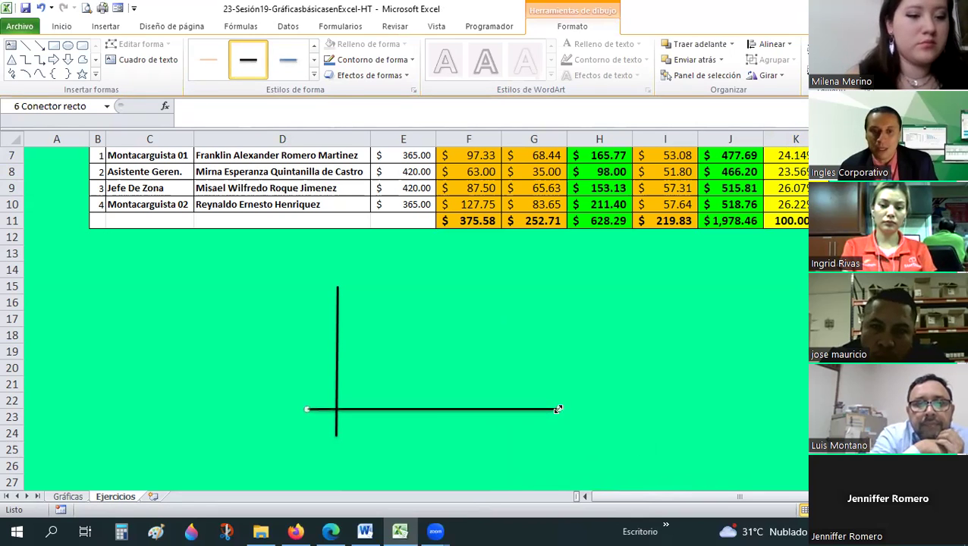
Step: Check the Montacarguista cells C7 and C10 and total H7, then bring up the Insertar ribbon
left_click(635, 402)
scroll(146, 243, "up", 1)
left_click(146, 243)
left_click(133, 296)
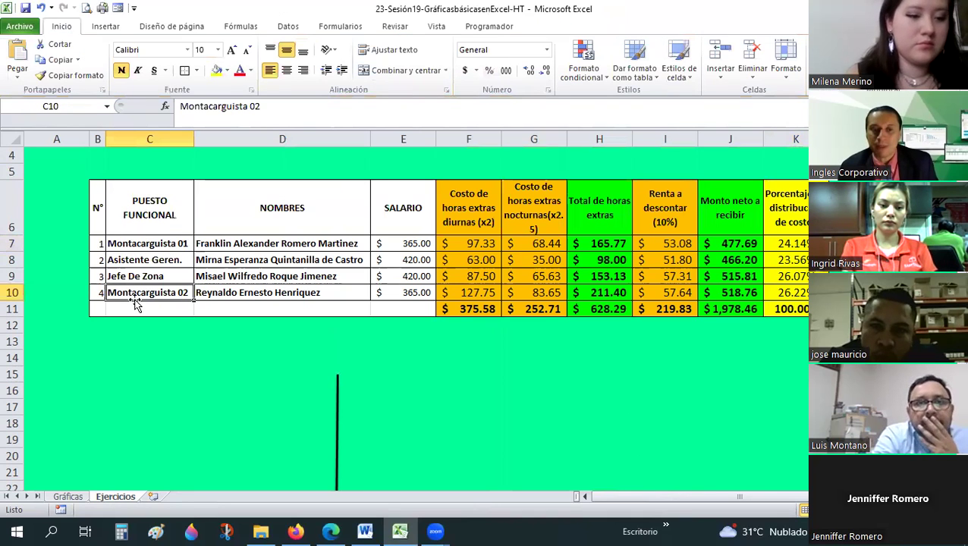
scroll(364, 363, "down", 2)
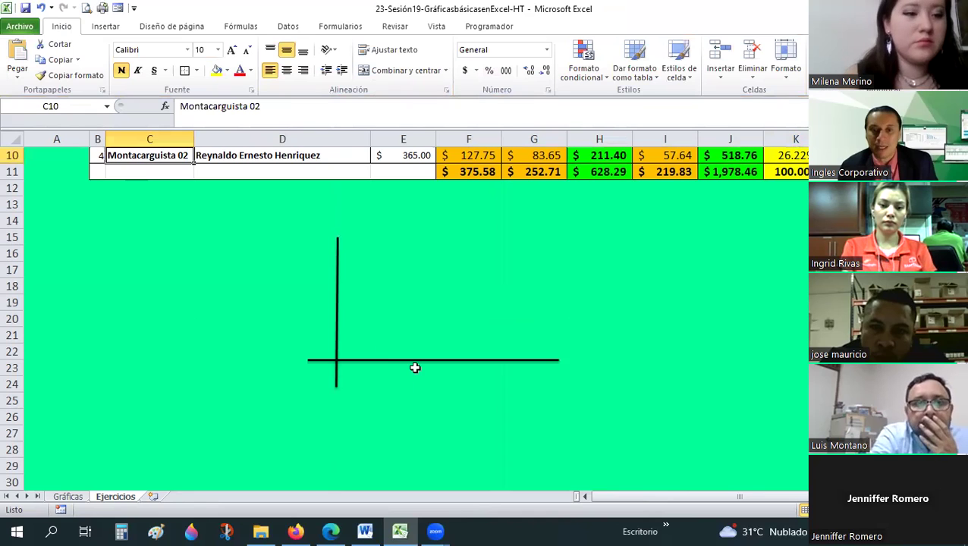
scroll(394, 319, "up", 2)
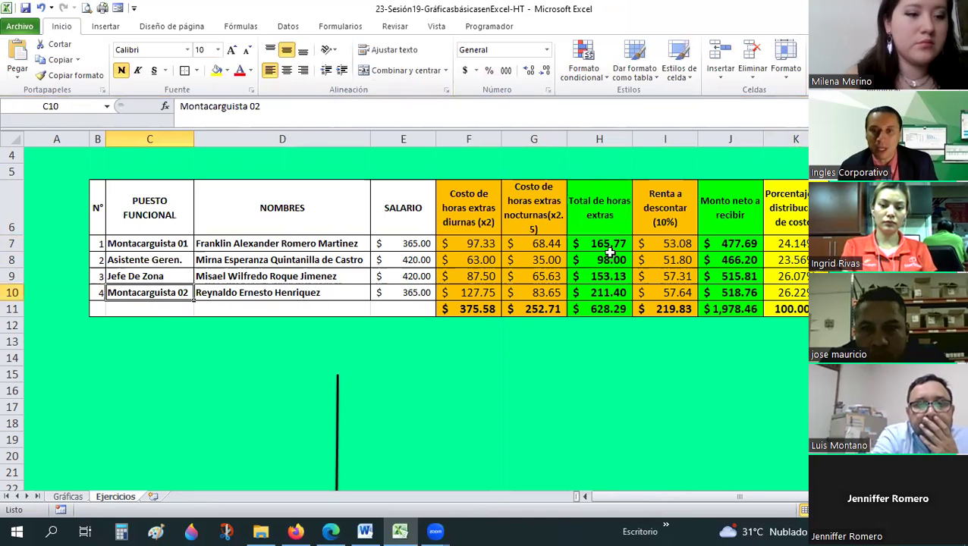
left_click(175, 243)
scroll(376, 369, "down", 2)
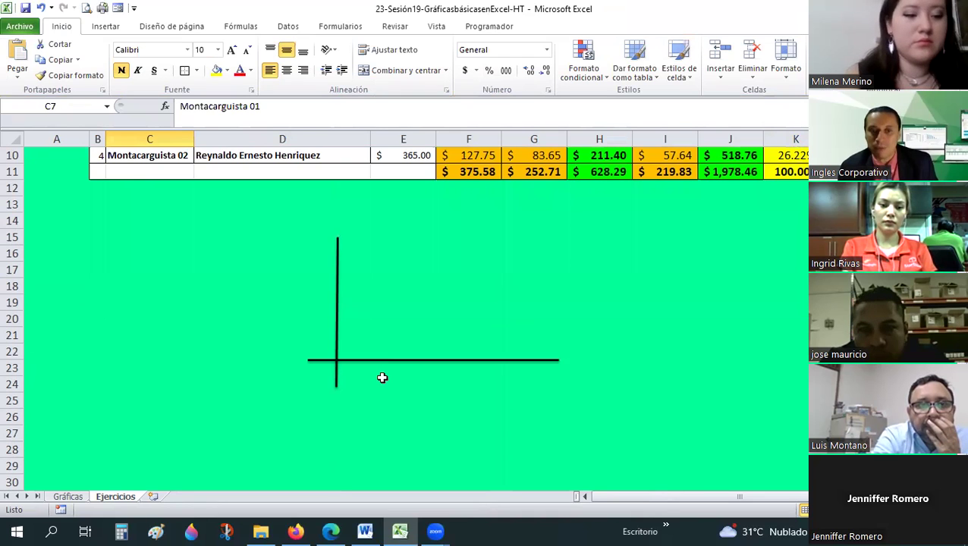
scroll(402, 301, "up", 2)
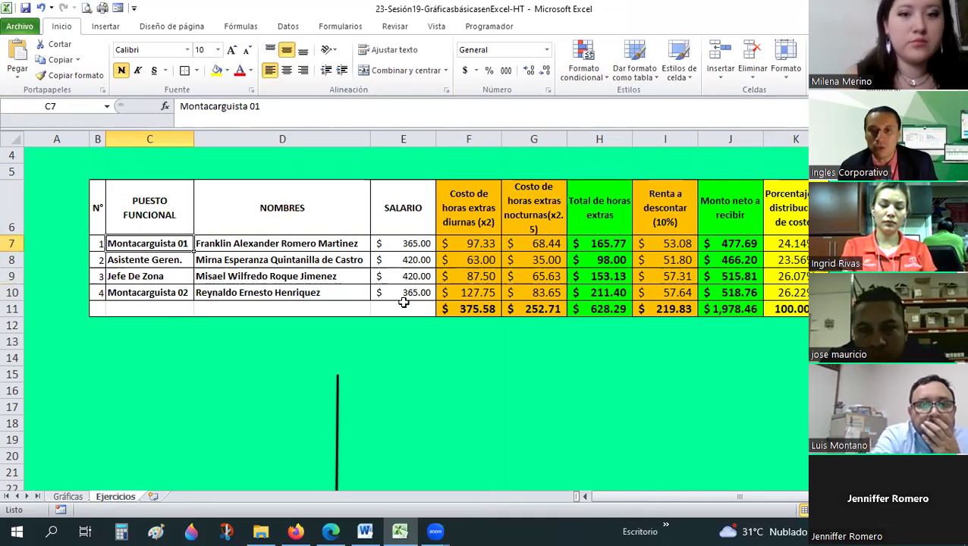
left_click(591, 243)
scroll(350, 393, "down", 2)
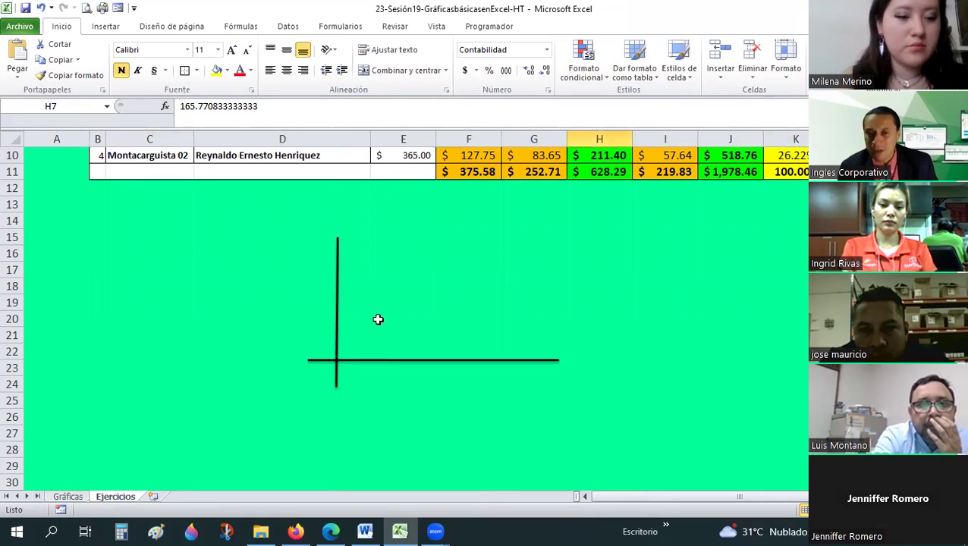
scroll(378, 319, "up", 2)
left_click(106, 27)
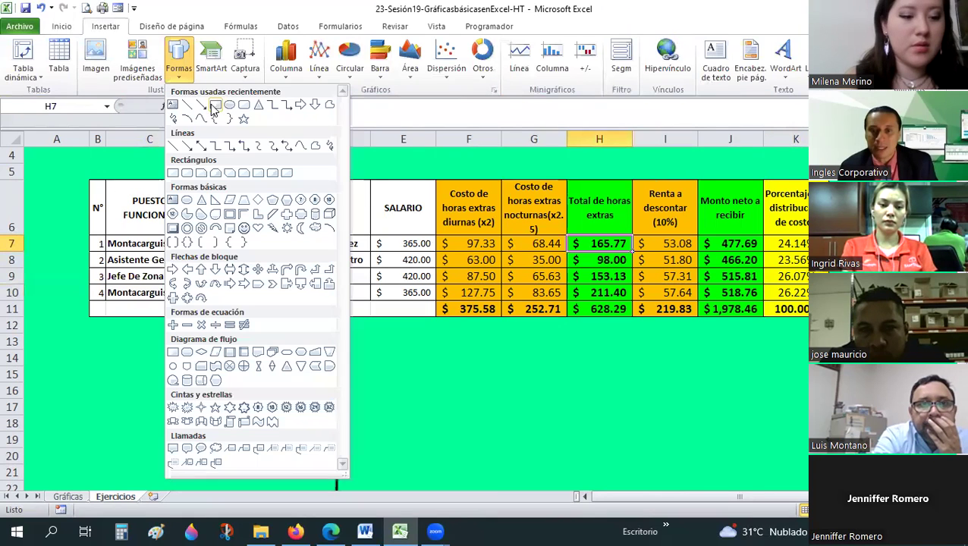
Step: Draw a blue rectangle bar on the axis, copy it to the right, and shorten the copy to row 20
left_click(216, 105)
scroll(396, 281, "down", 2)
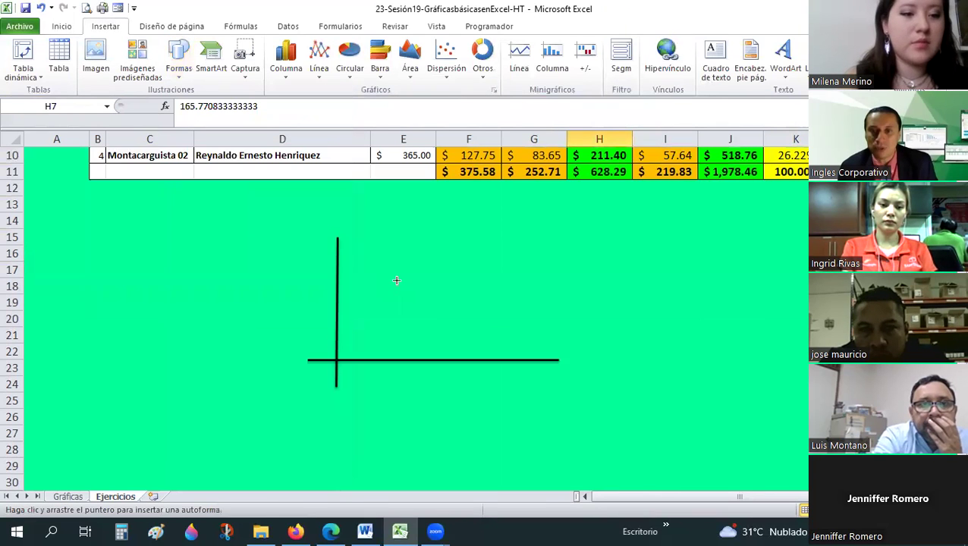
left_click_drag(372, 296, 396, 359)
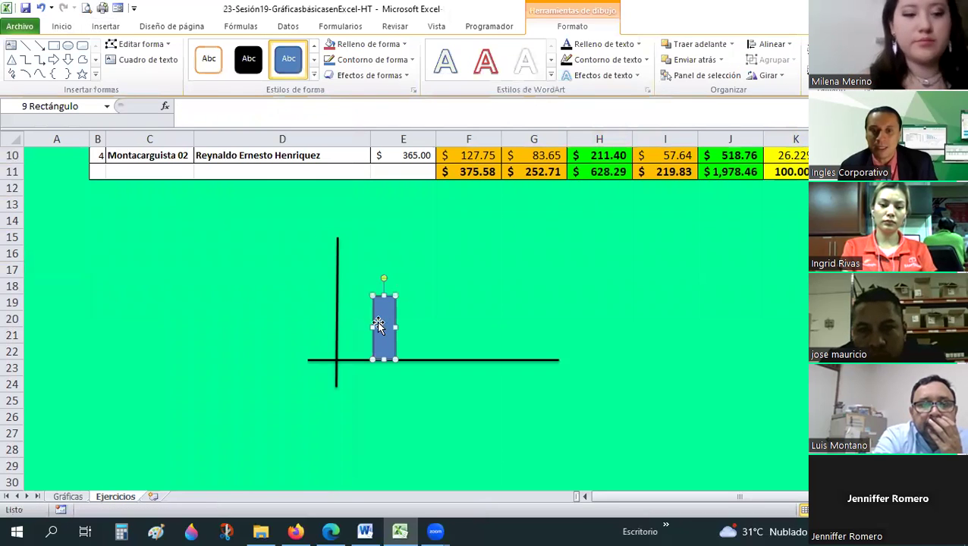
left_click_drag(374, 323, 428, 394)
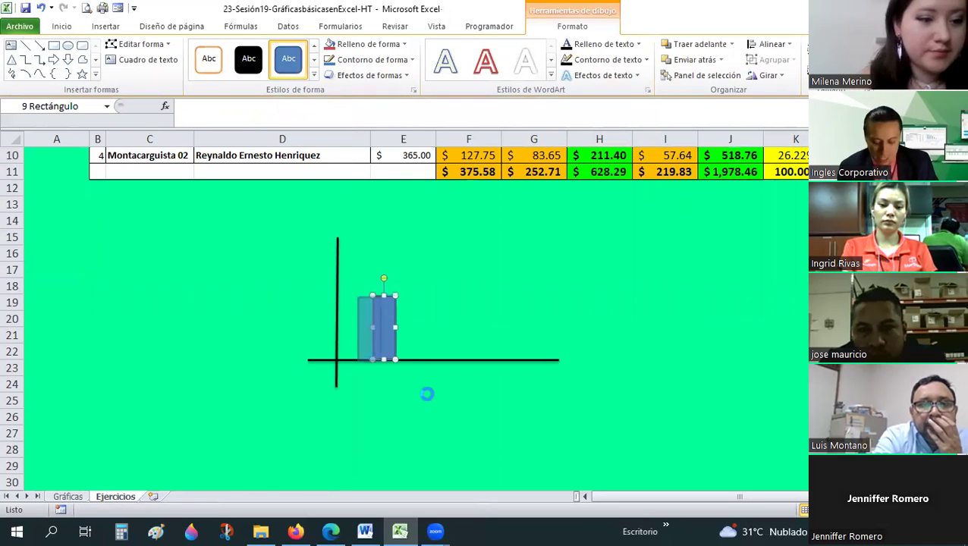
left_click(444, 434)
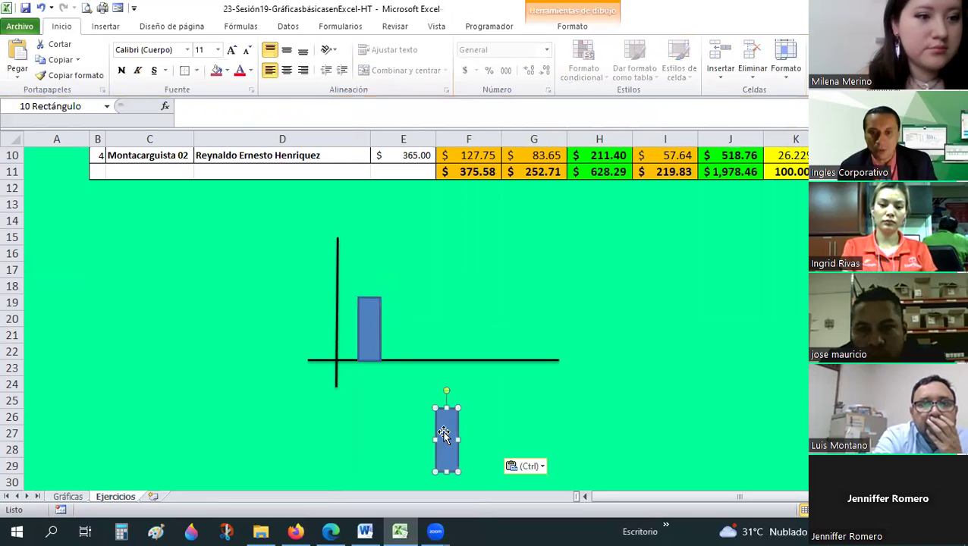
left_click_drag(442, 382, 434, 313)
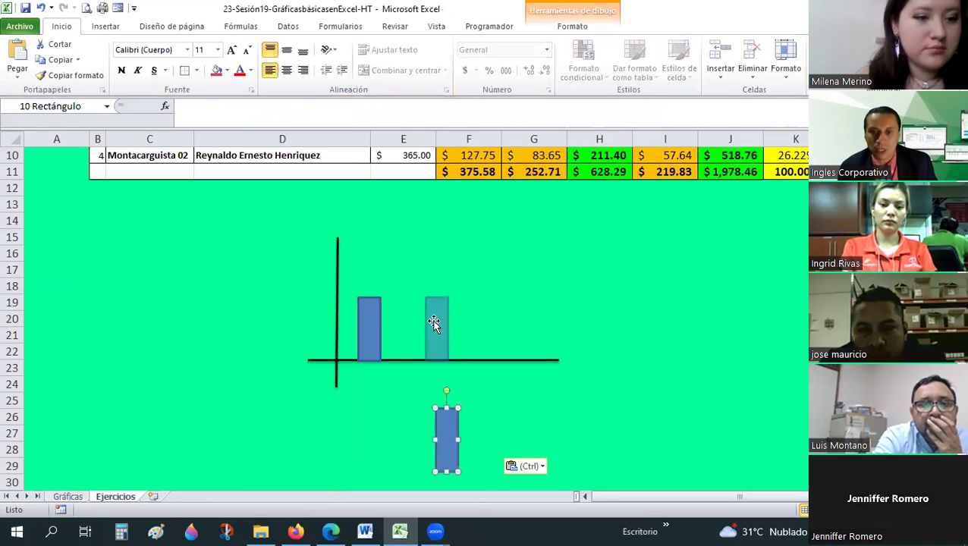
scroll(531, 290, "up", 1)
scroll(502, 363, "up", 1)
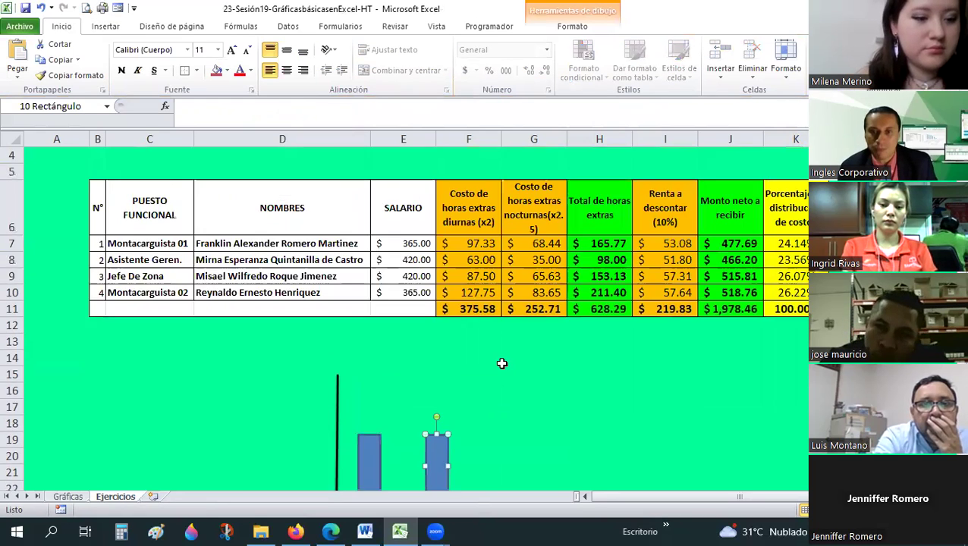
scroll(451, 300, "down", 1)
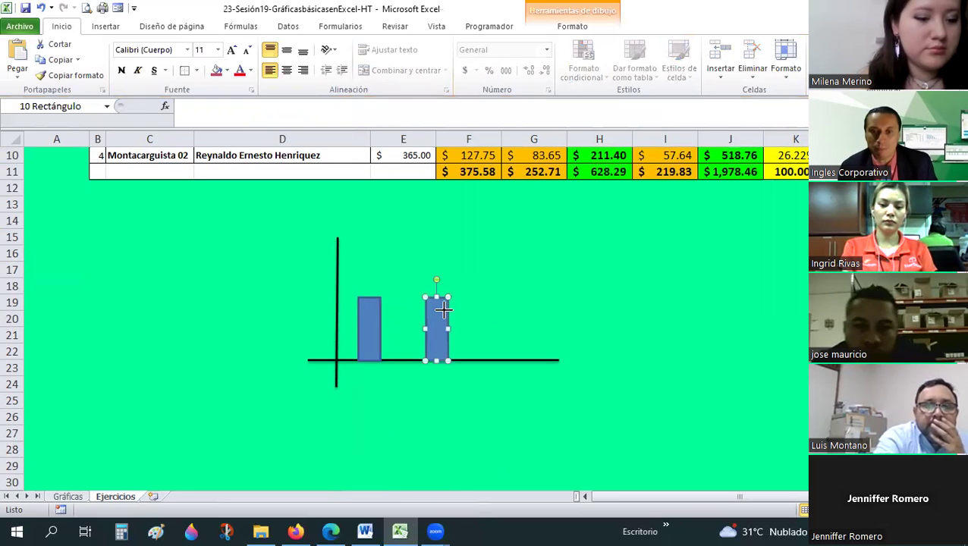
left_click_drag(446, 319, 446, 319)
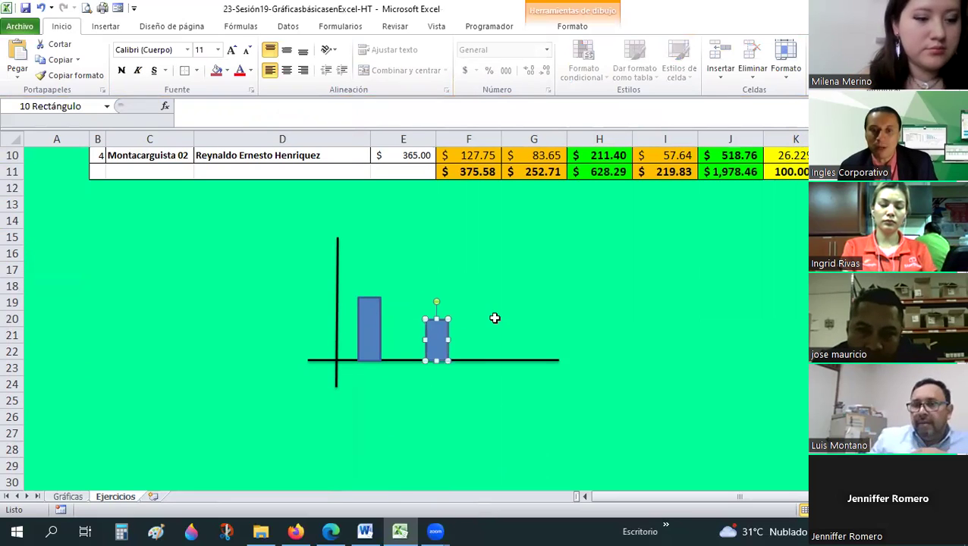
left_click(495, 317)
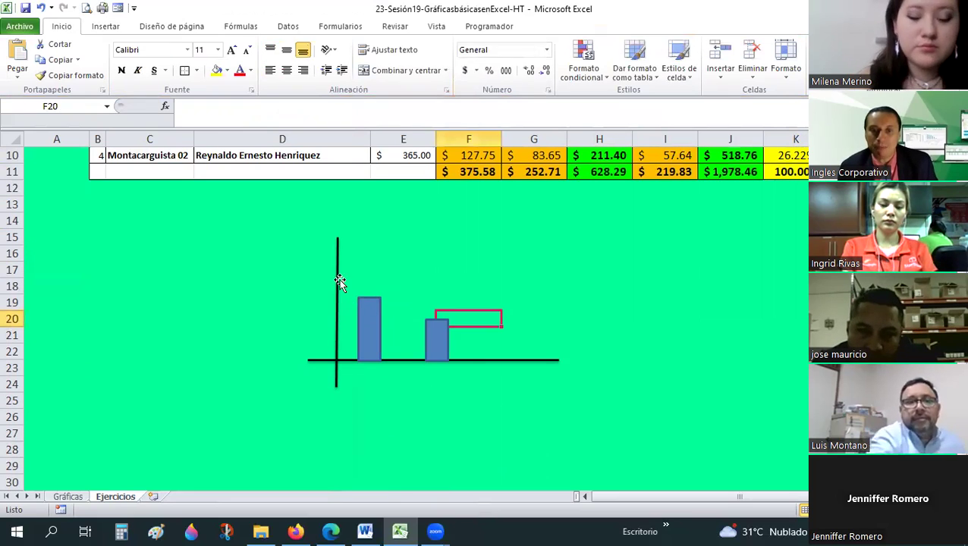
Step: Draw a short black tick mark on the axis below the first bar
left_click(106, 26)
left_click(180, 76)
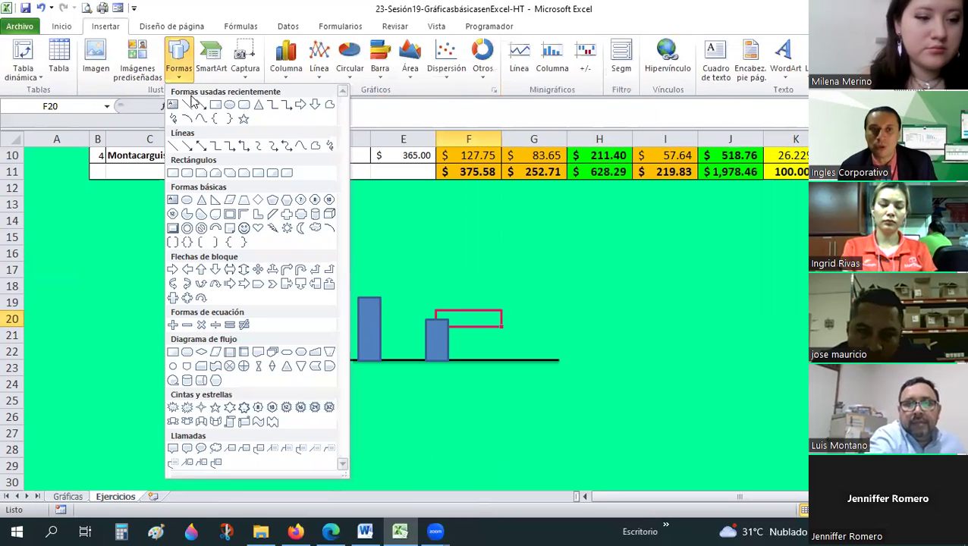
left_click(187, 104)
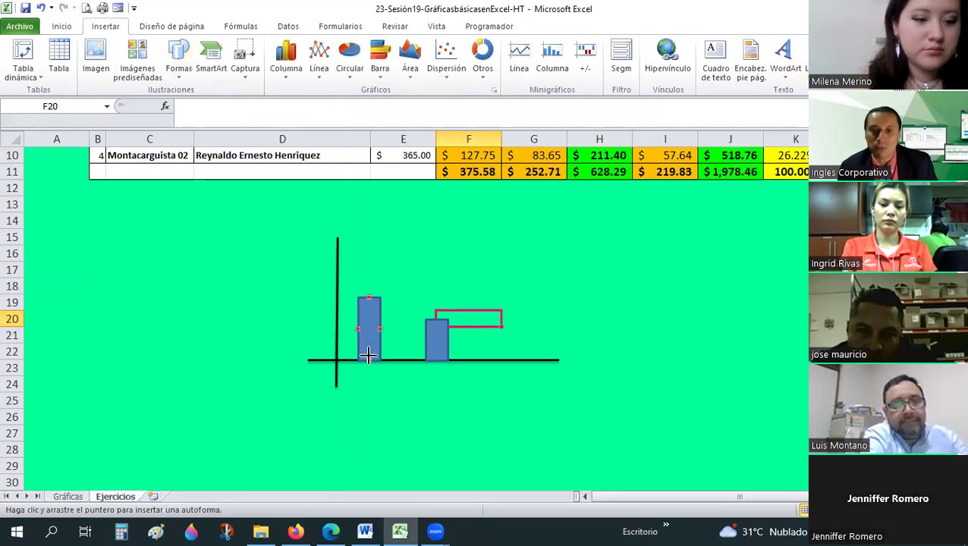
left_click_drag(368, 360, 368, 375)
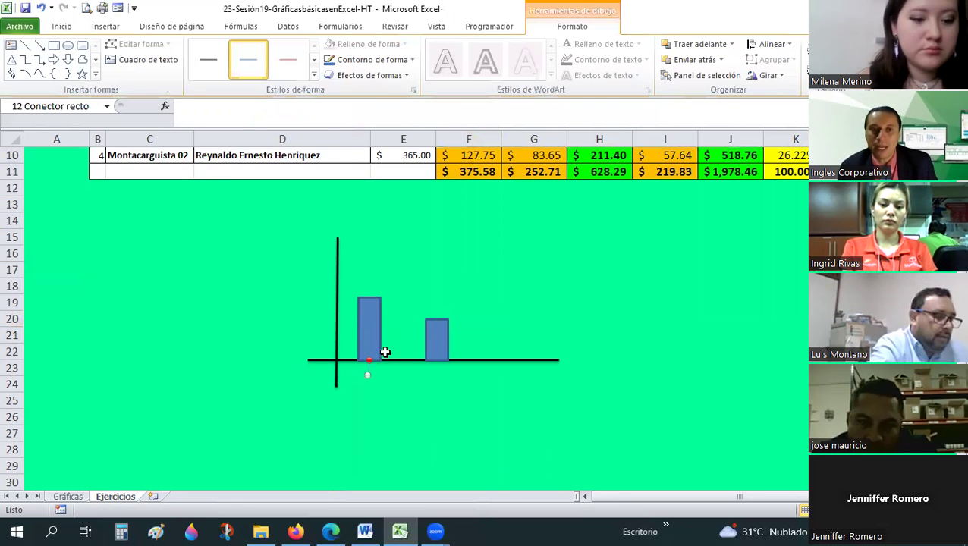
left_click(383, 76)
left_click(209, 101)
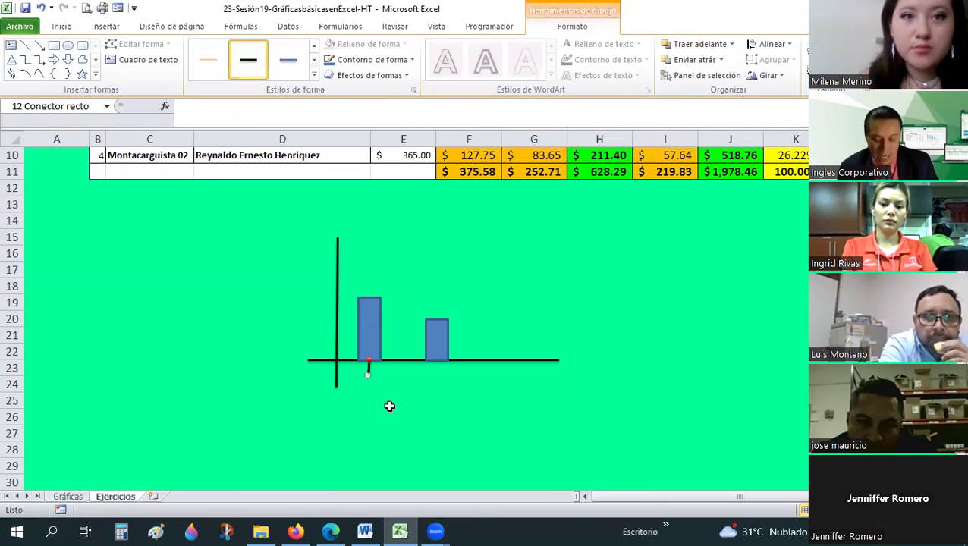
Step: Paste a copy of the tick mark, lengthen it, and place it under the second bar
key("ctrl+v")
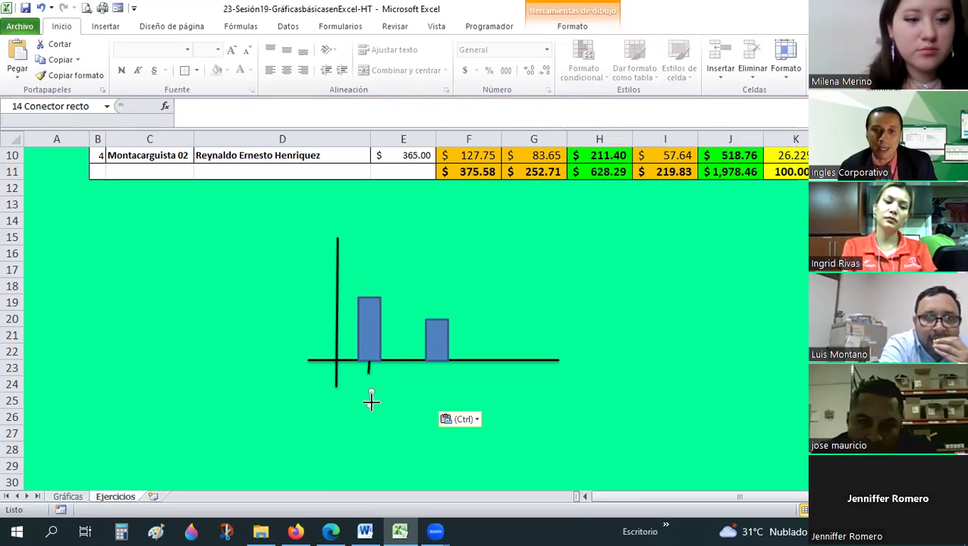
left_click(368, 418)
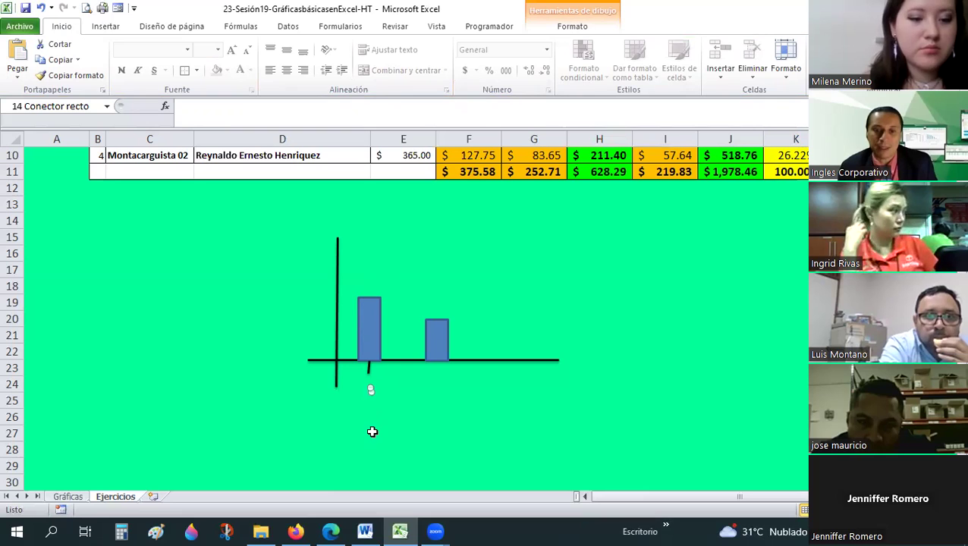
left_click(372, 430)
left_click(370, 395)
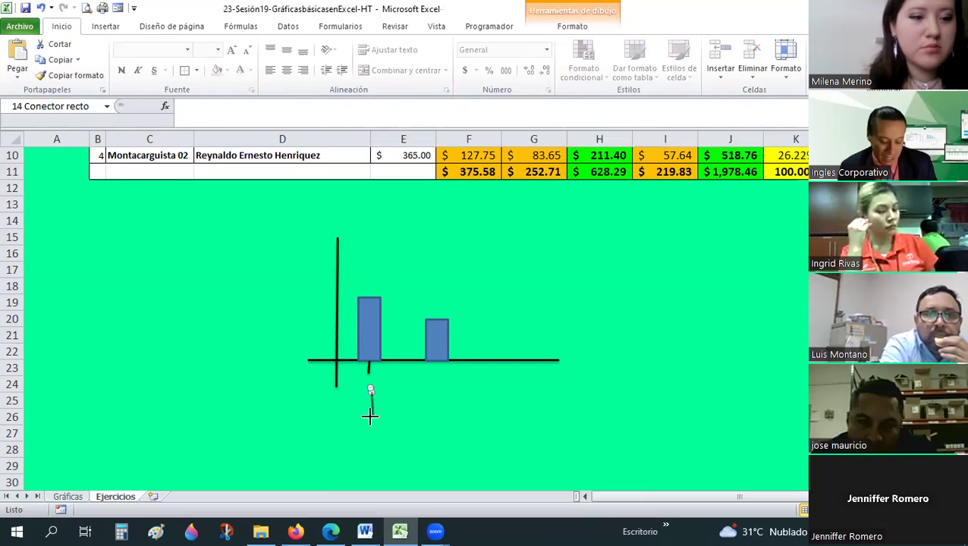
left_click_drag(371, 415, 371, 416)
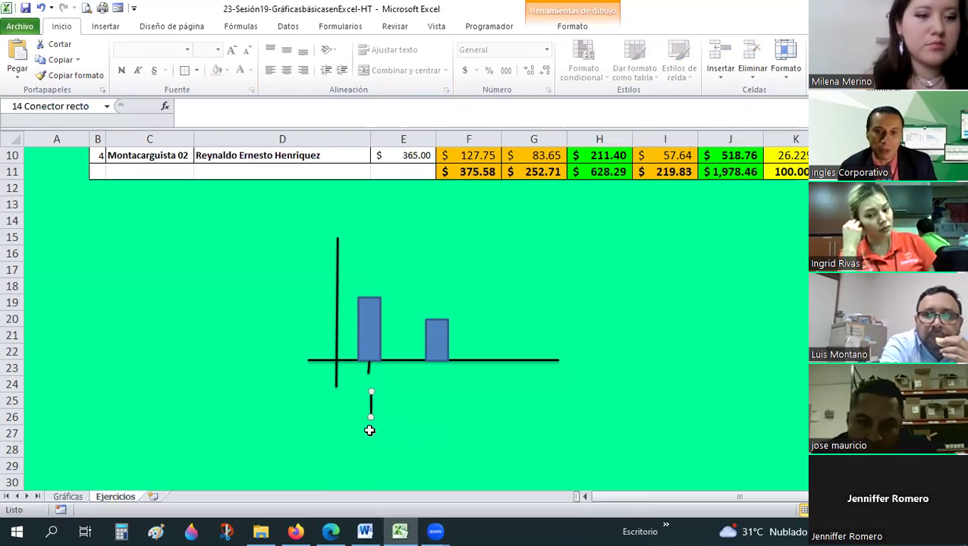
left_click_drag(437, 367, 436, 363)
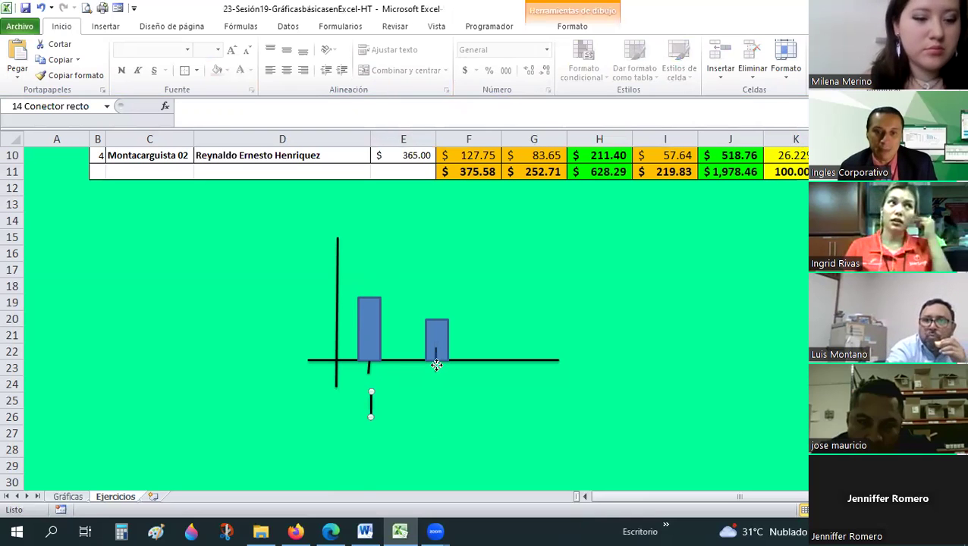
Step: Extend the first tick mark's upper end up to the bottom of the first bar
left_click(364, 373)
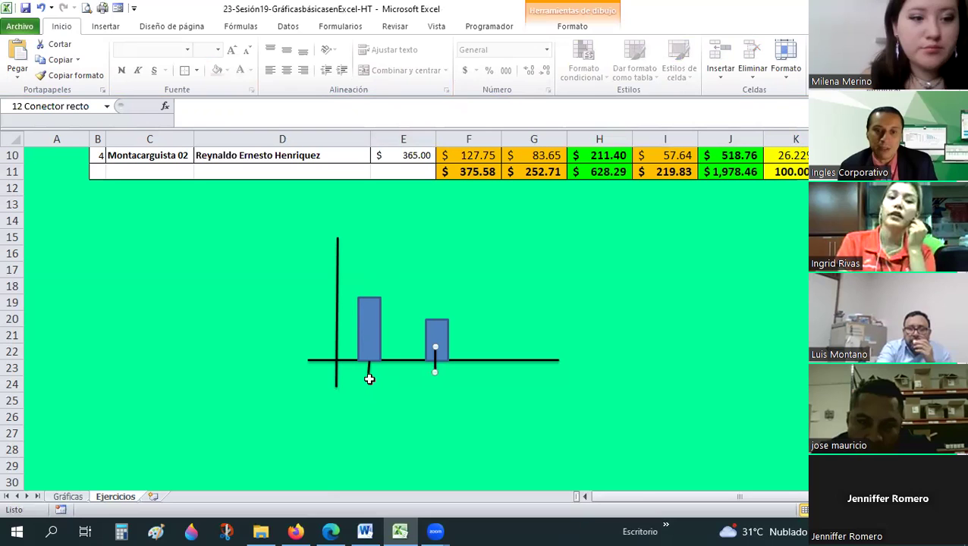
left_click_drag(369, 363, 367, 345)
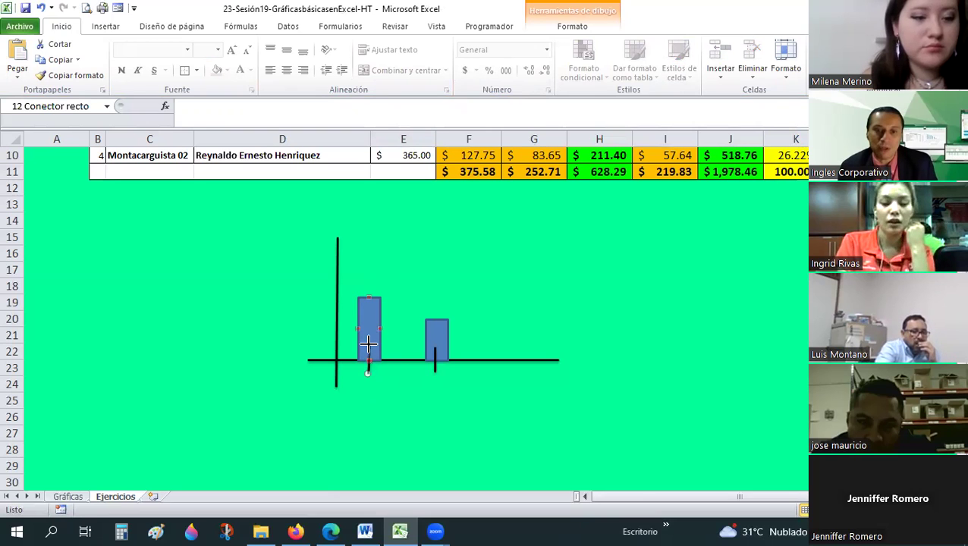
left_click(385, 426)
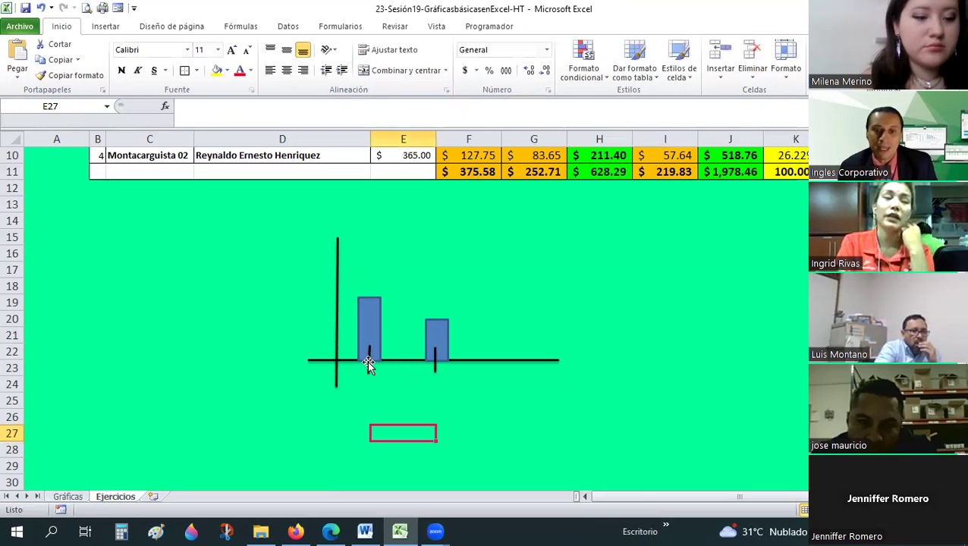
left_click(369, 371)
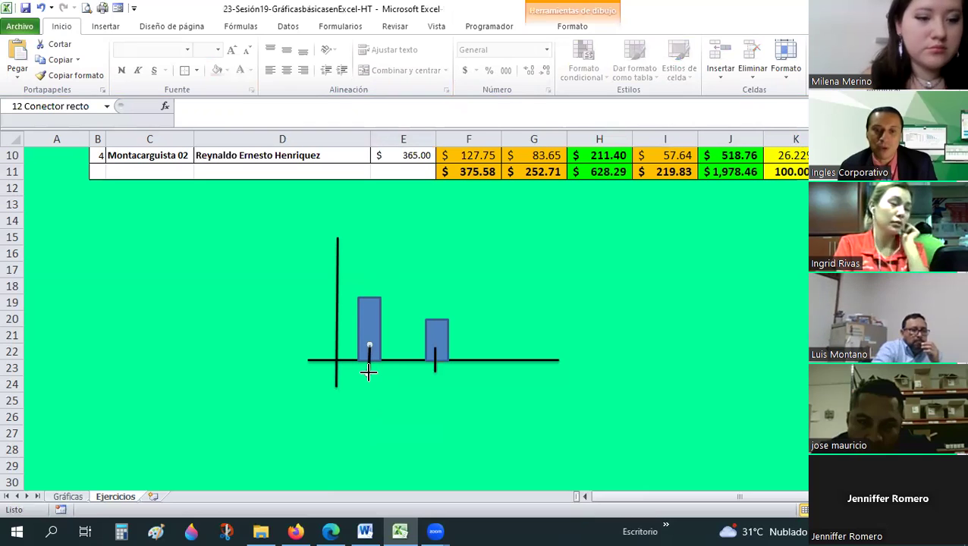
key("Escape")
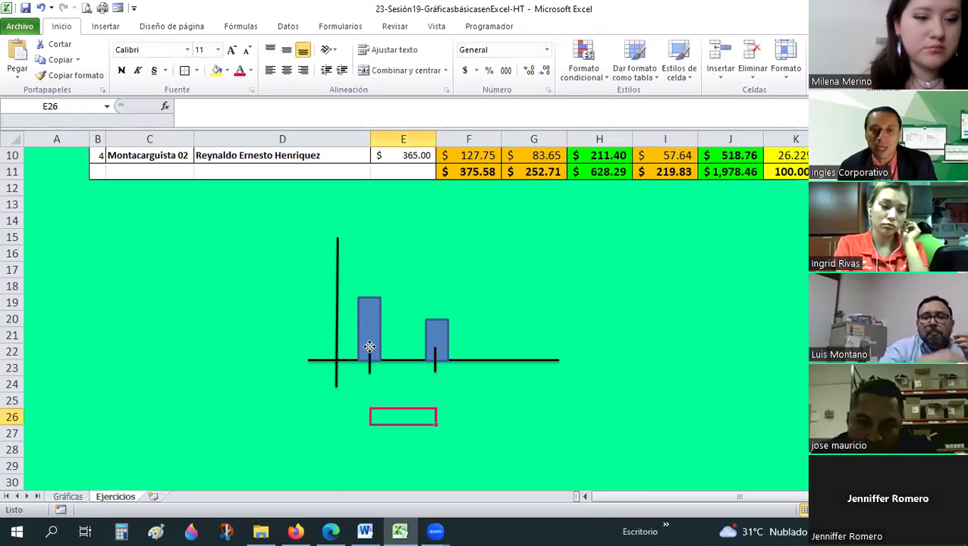
left_click(369, 352)
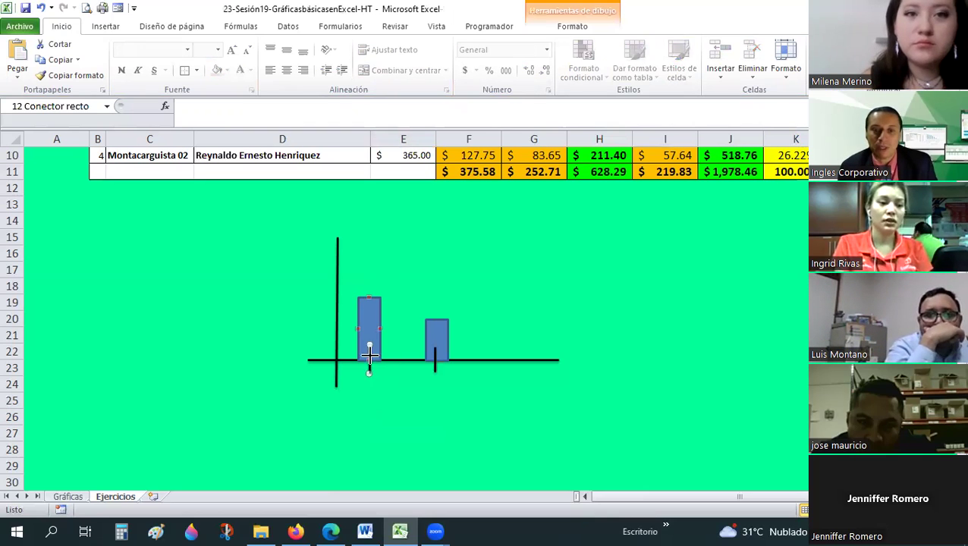
left_click_drag(373, 383, 374, 383)
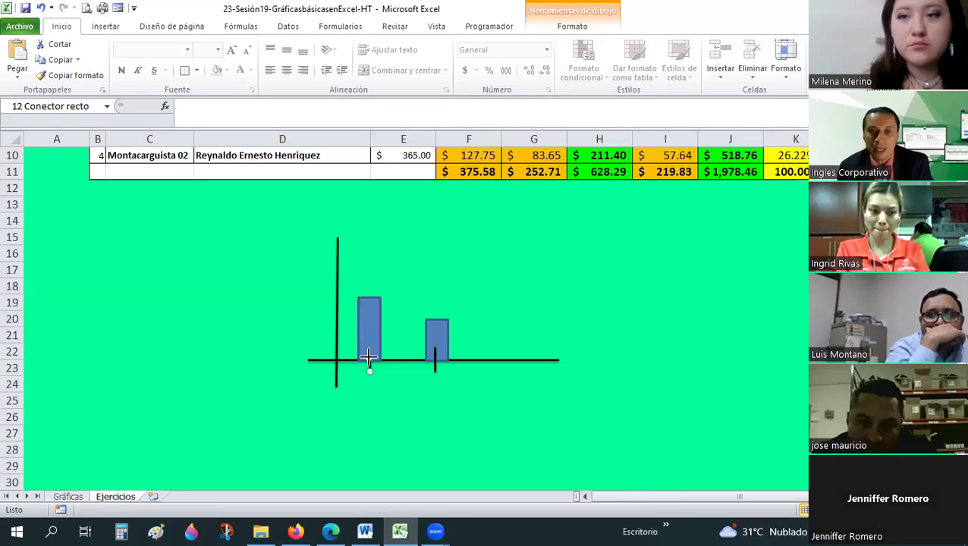
mouse_move(369, 356)
left_mouse_down()
mouse_move(366, 347)
mouse_move(368, 355)
left_mouse_up()
Step: Nudge the taller bar slightly upward so it rests on the axis line
left_click(402, 422)
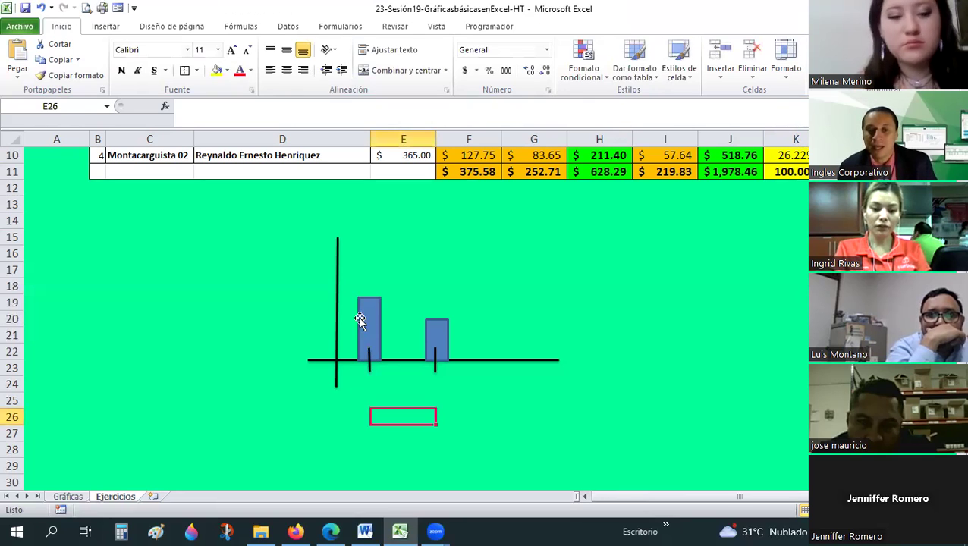
left_click(366, 319)
key("Up")
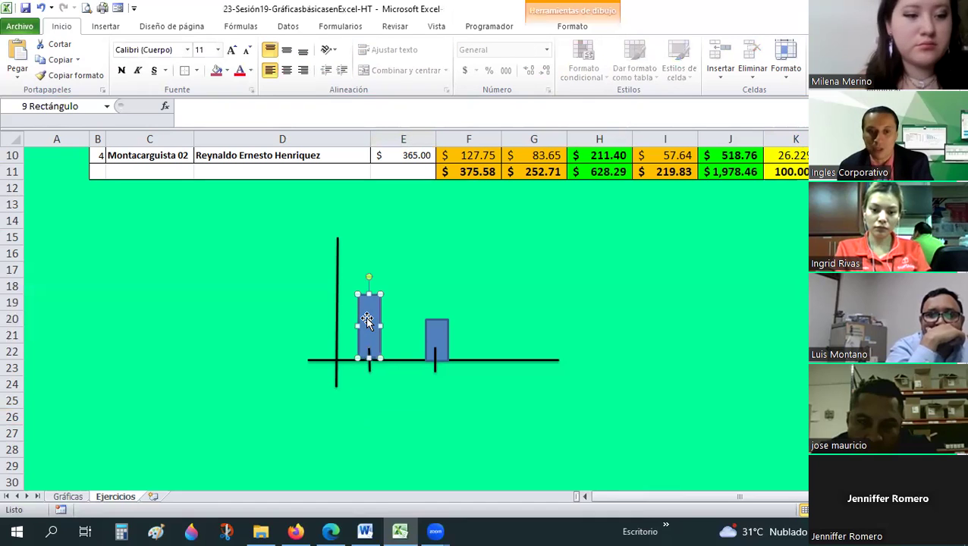
key("Tab")
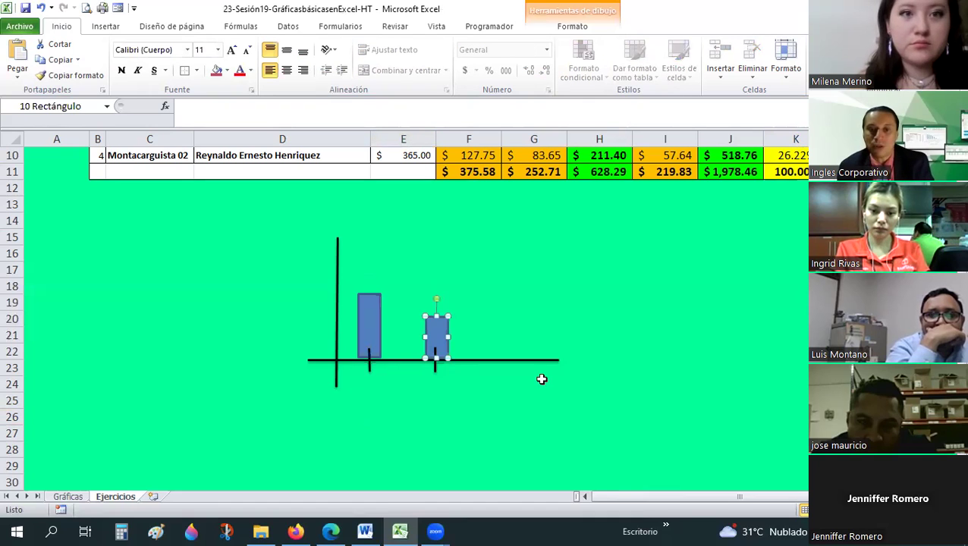
left_click(541, 380)
Step: Select the job titles in column C, then cells D24 to J24 beneath the sketch
scroll(469, 400, "up", 1)
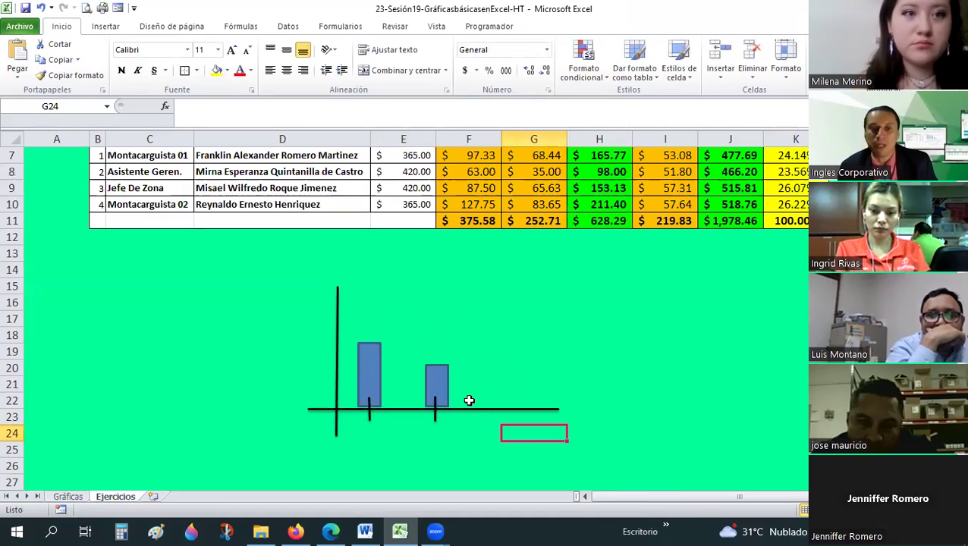
scroll(468, 401, "up", 1)
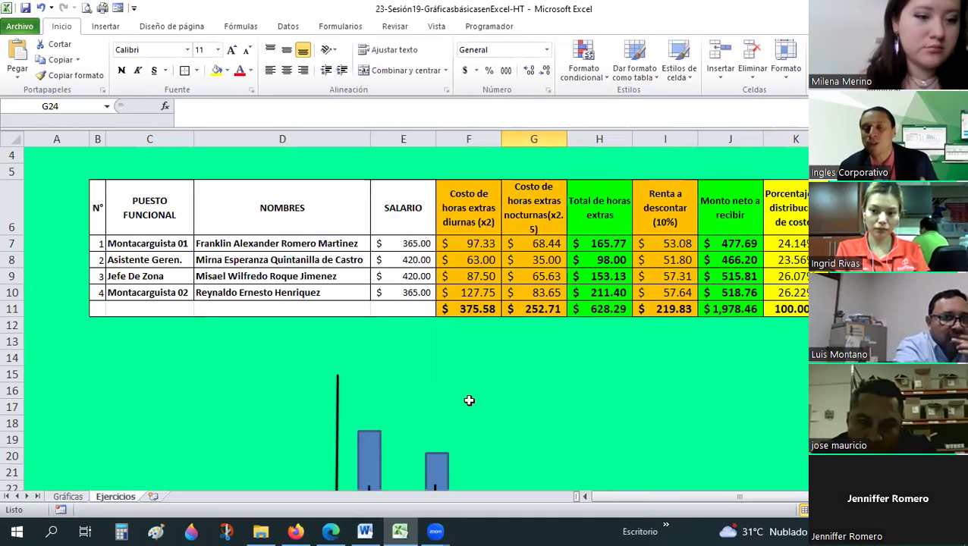
scroll(469, 401, "down", 1)
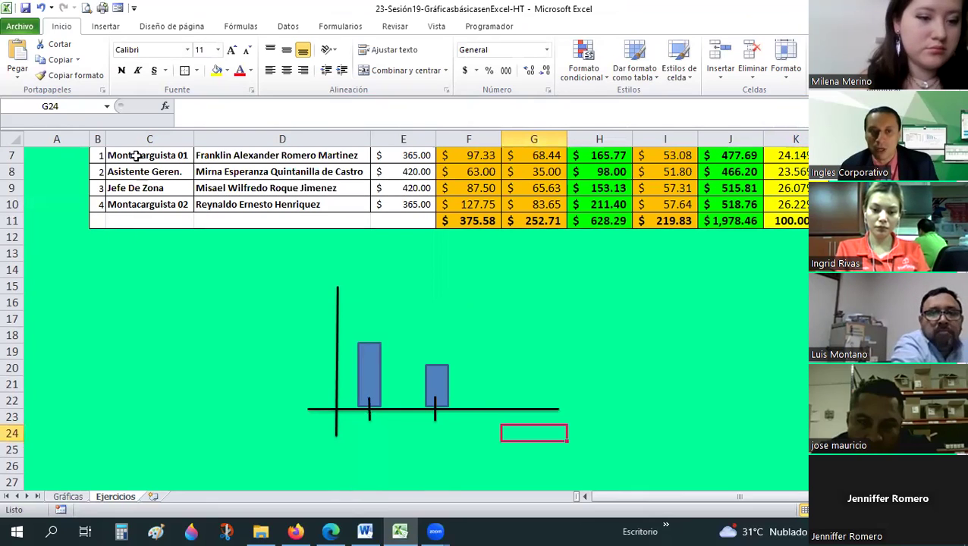
mouse_move(135, 155)
left_mouse_down()
mouse_move(131, 191)
mouse_move(148, 204)
left_mouse_up()
left_click(568, 438)
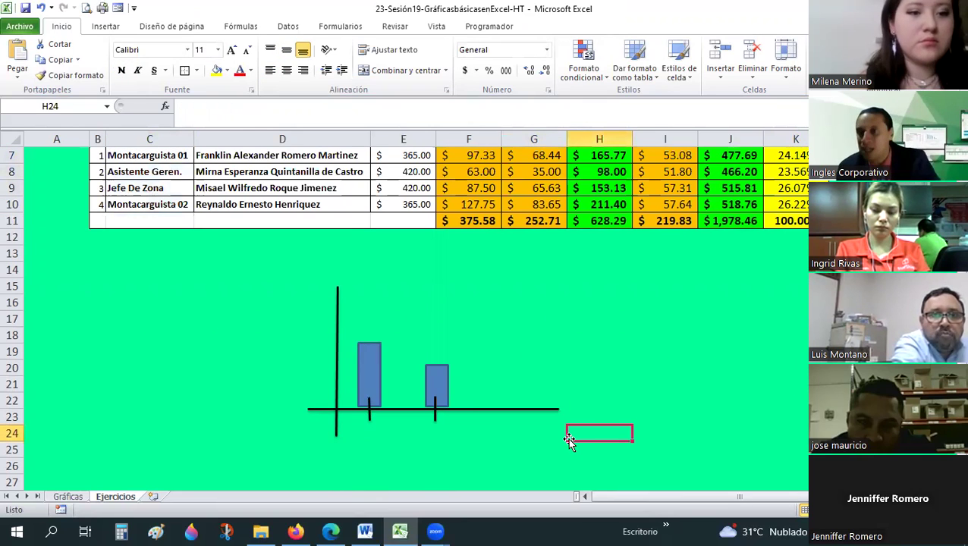
scroll(568, 438, "up", 1)
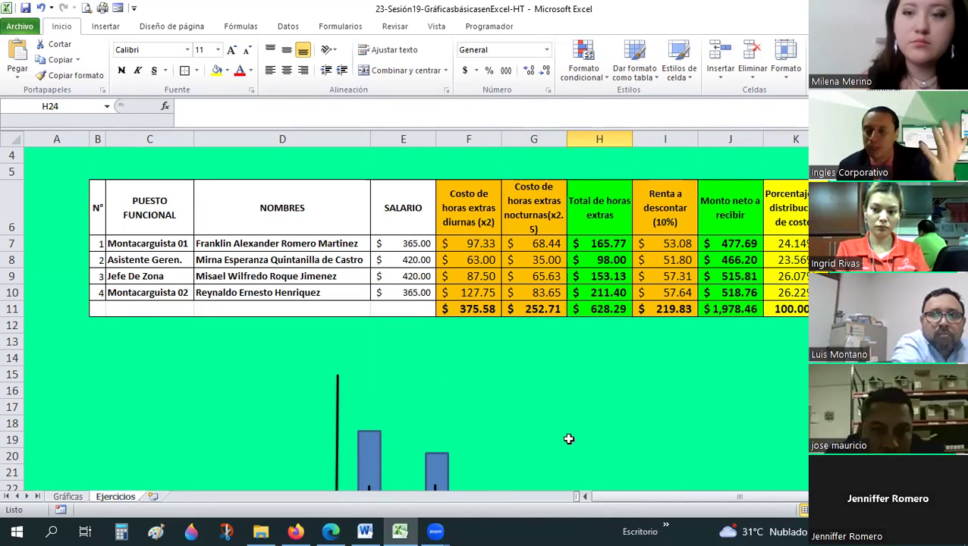
scroll(568, 438, "down", 1)
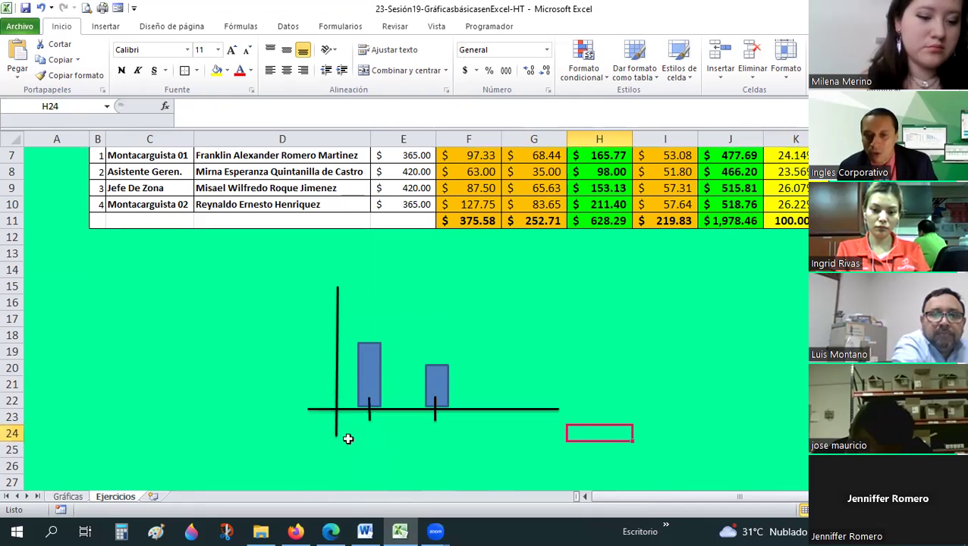
left_click_drag(363, 440, 739, 435)
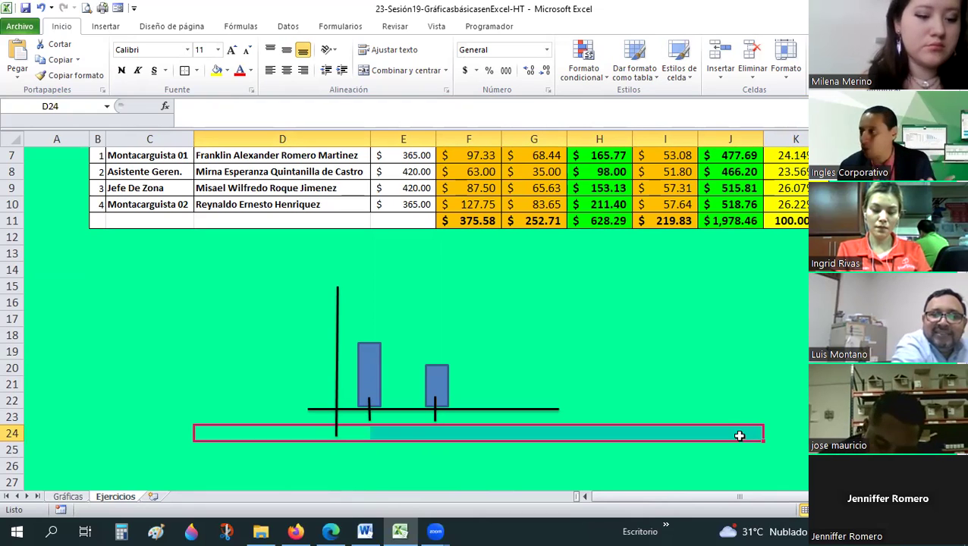
Step: Shift the shorter bar a few pixels to the left along the axis
left_click(442, 375)
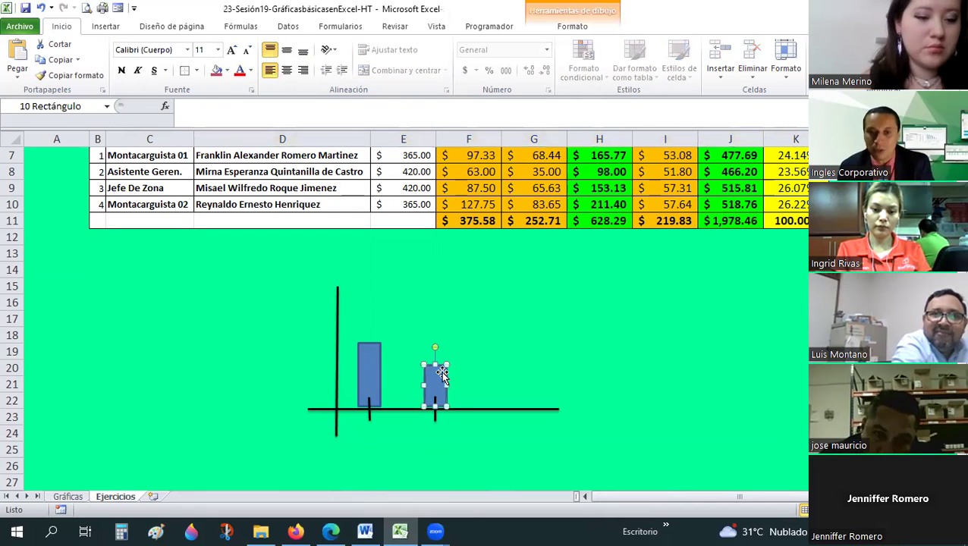
left_click_drag(442, 375, 440, 375)
left_click(658, 347)
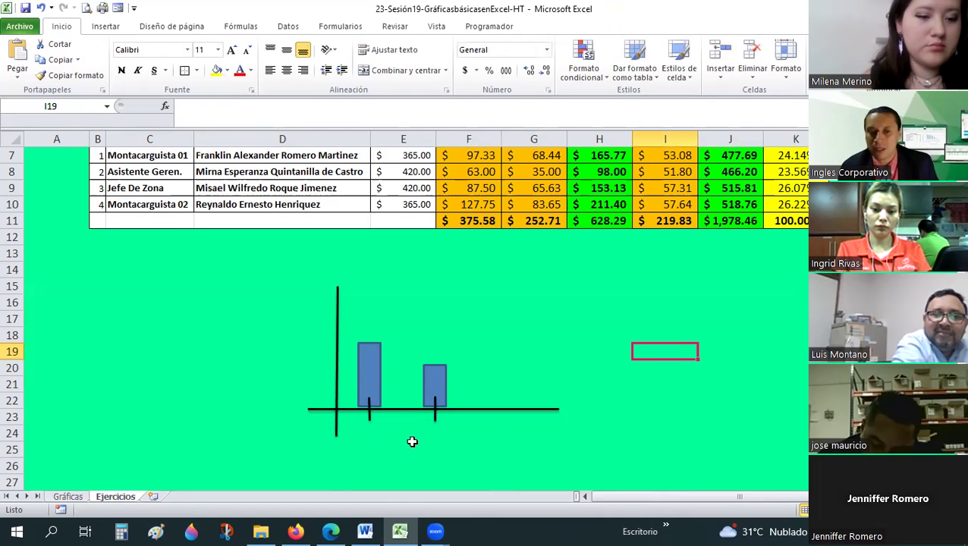
scroll(524, 396, "up", 1)
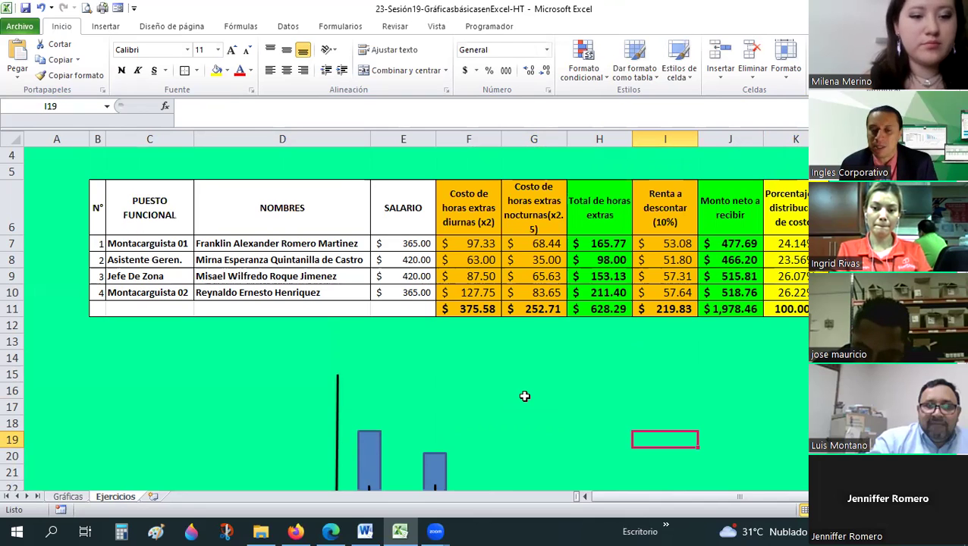
scroll(524, 396, "down", 2)
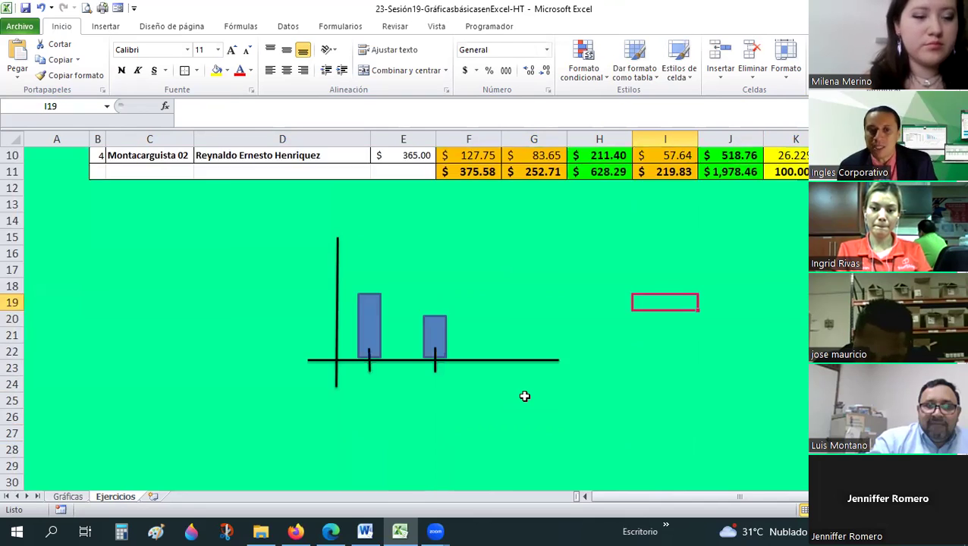
scroll(524, 379, "up", 1)
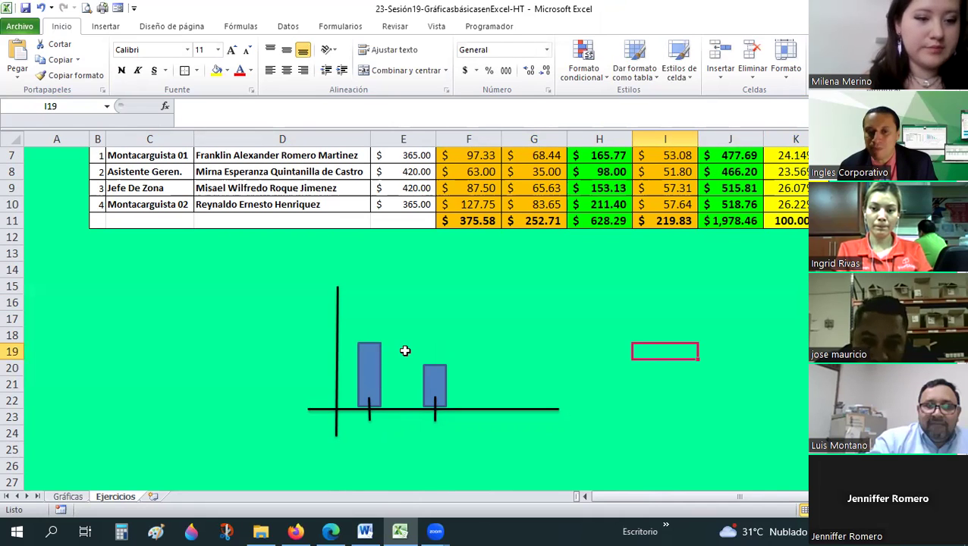
scroll(597, 324, "up", 1)
scroll(597, 324, "down", 1)
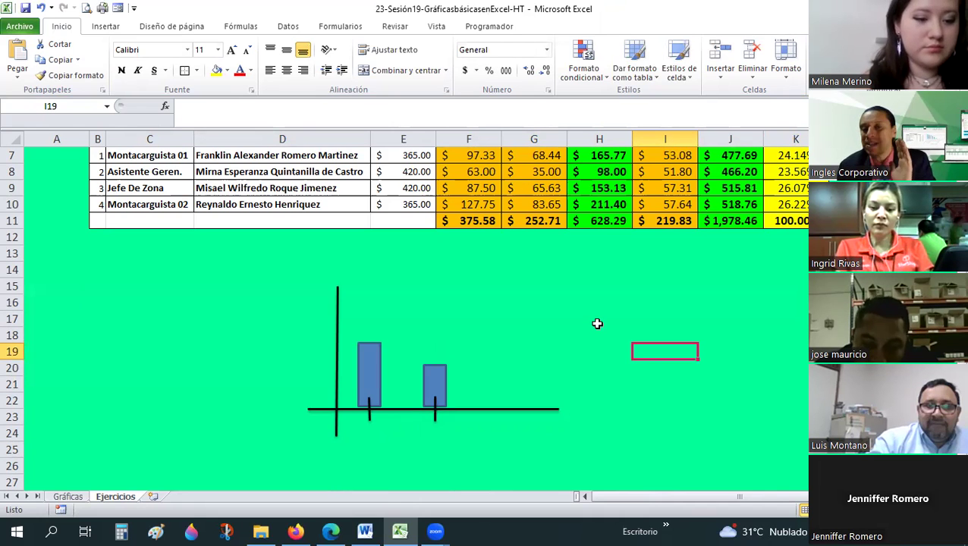
Step: Delete the sketch's axis lines, bars and tick marks
left_click(336, 314)
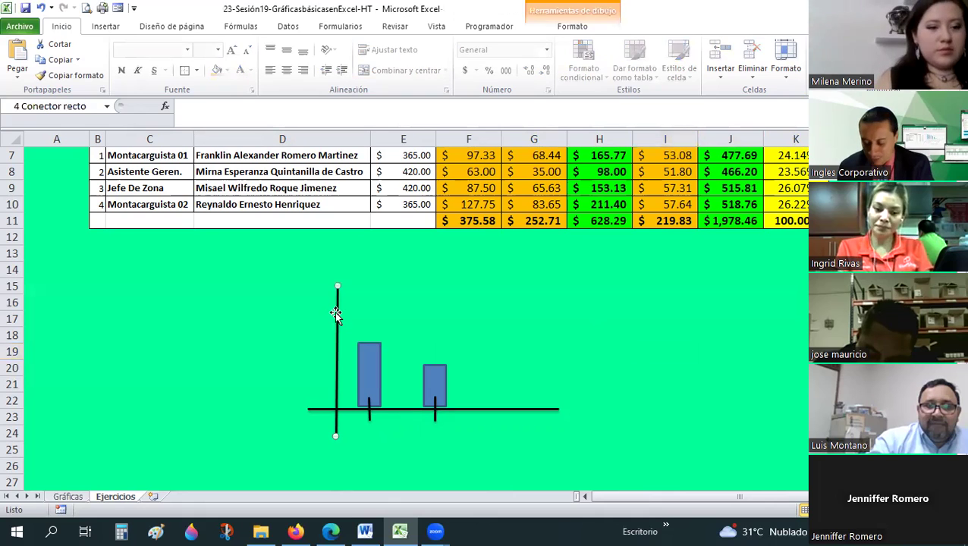
key("Delete")
key("Delete")
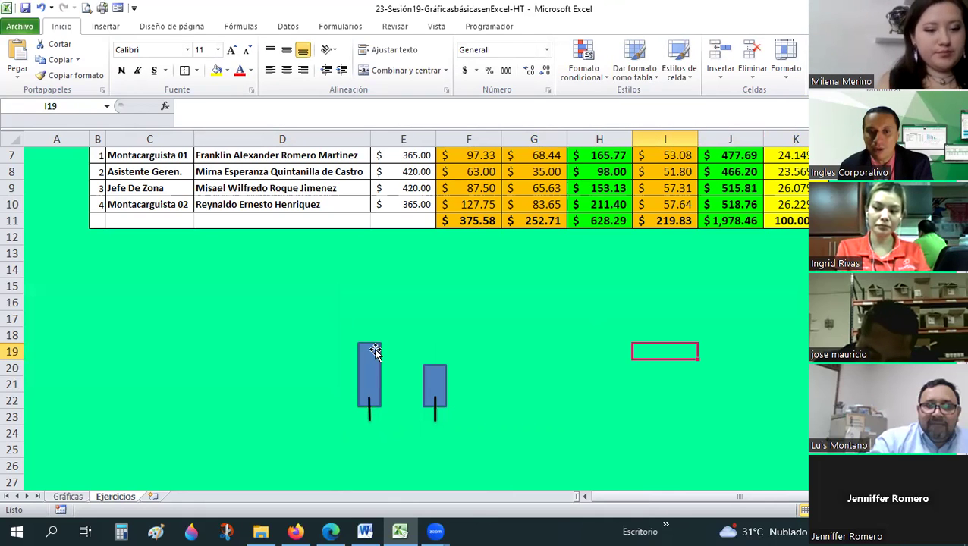
left_click(370, 379)
key("Delete")
key("Delete")
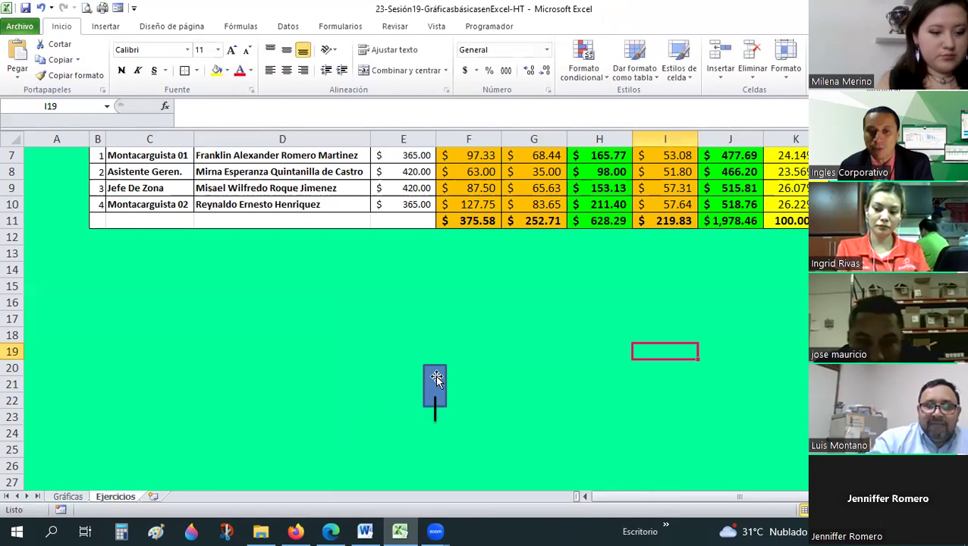
key("Left")
key("Left")
key("Down")
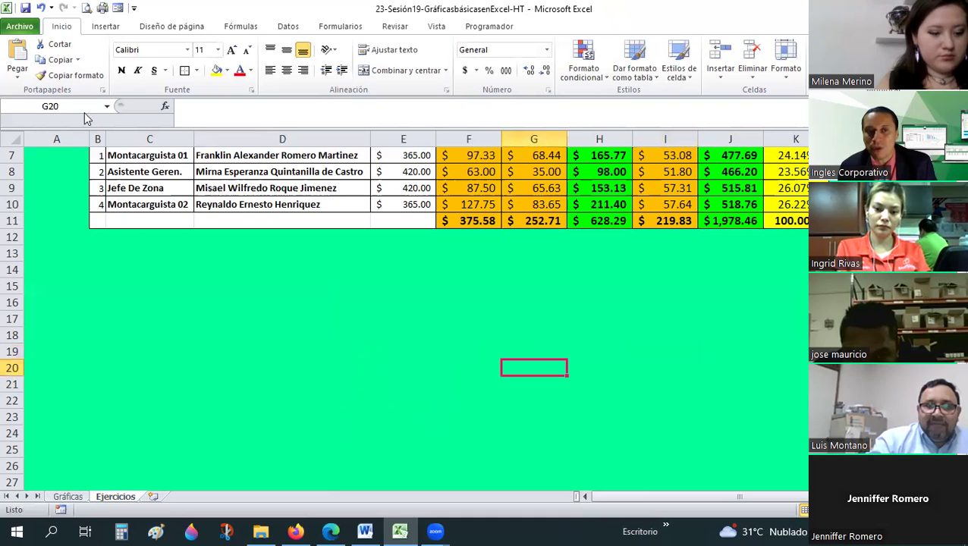
Step: Select job titles C7:C10 together with overtime totals in column H, then clear the selection
scroll(164, 245, "up", 1)
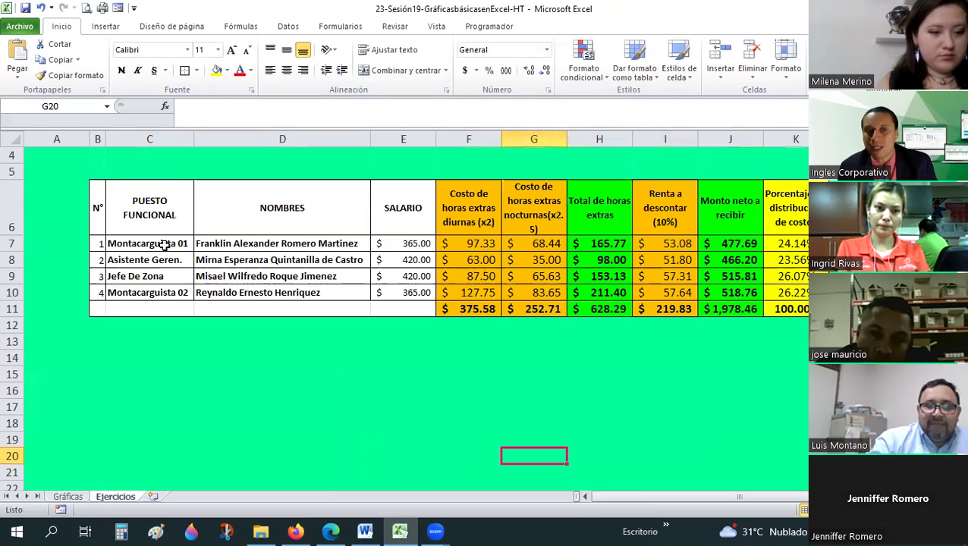
left_click_drag(148, 244, 167, 292)
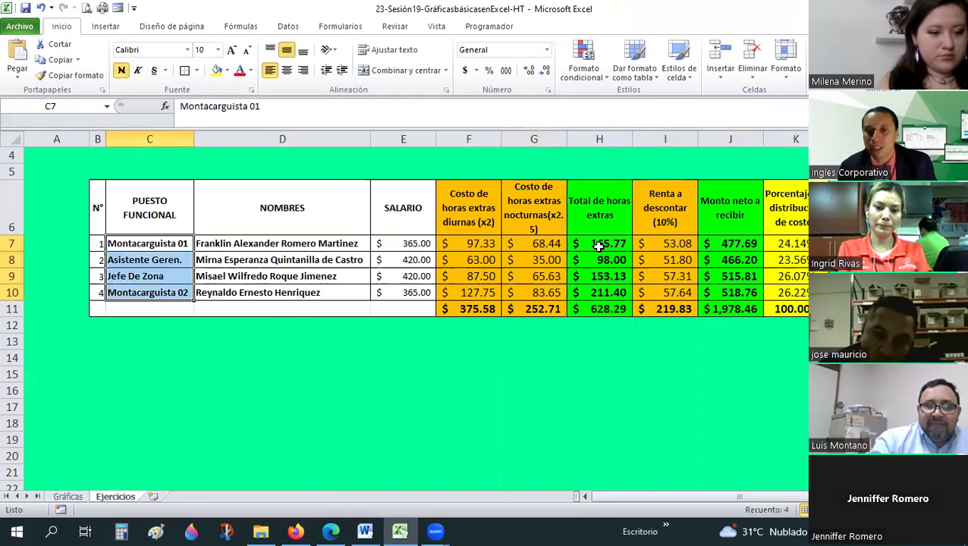
left_click_drag(599, 244, 599, 276)
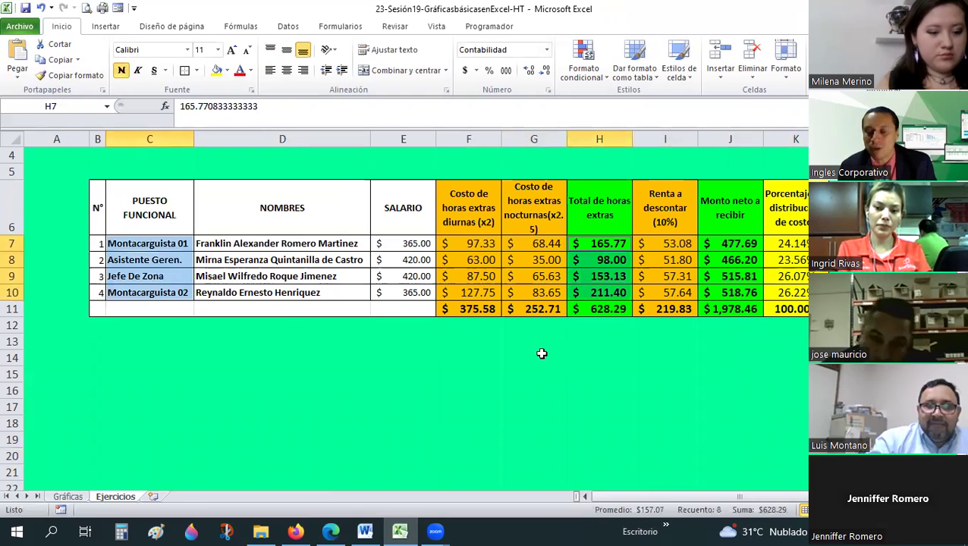
left_click(581, 359)
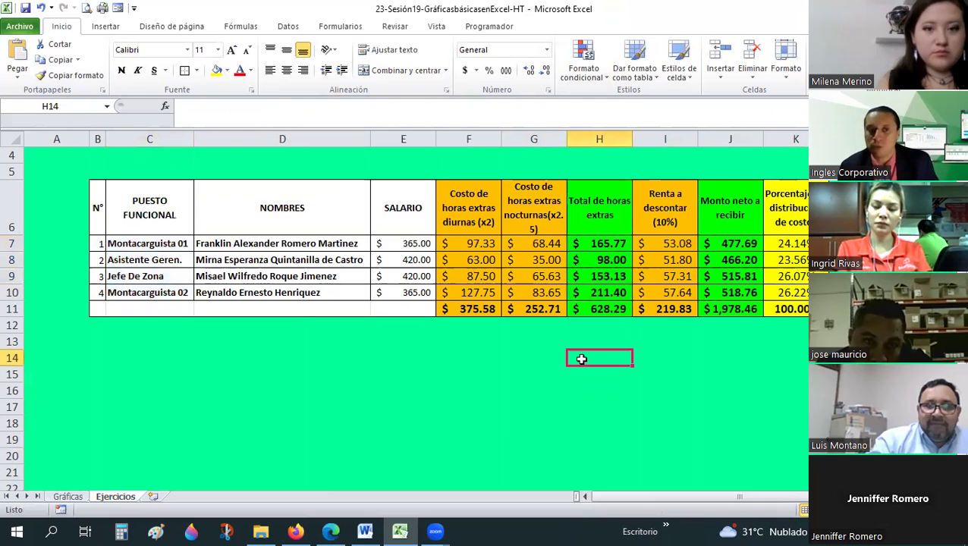
Step: Insert a blank 2-D Columna agrupada chart from the Insertar column chart list
left_click(105, 27)
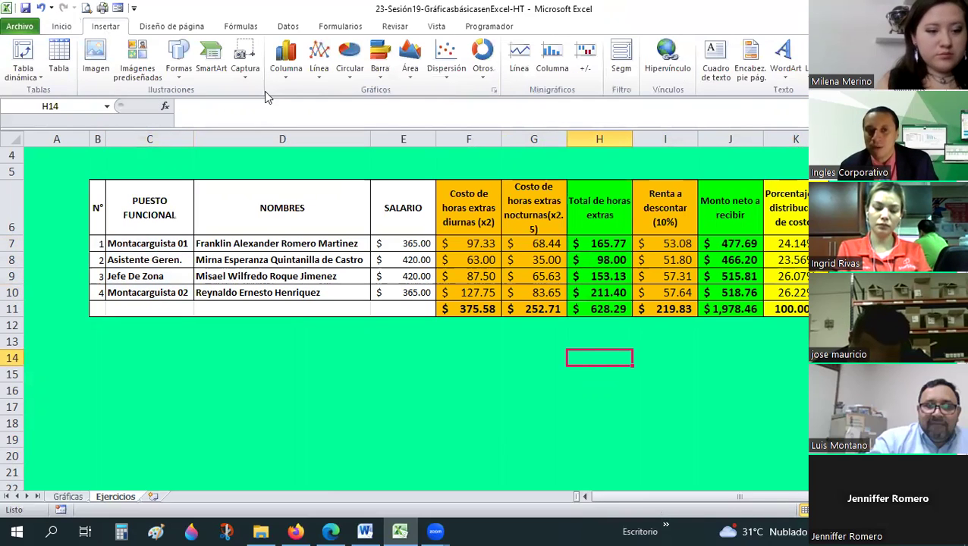
left_click(281, 82)
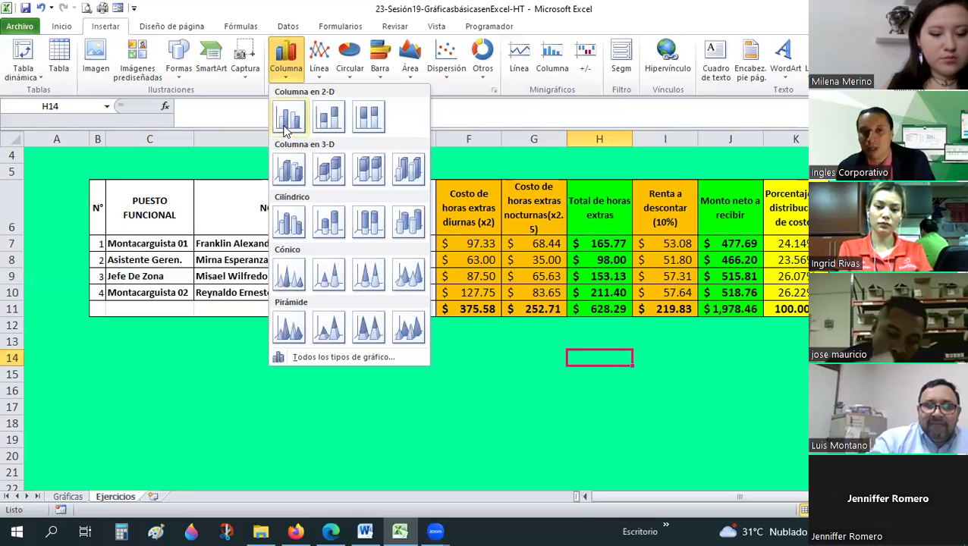
mouse_move(288, 117)
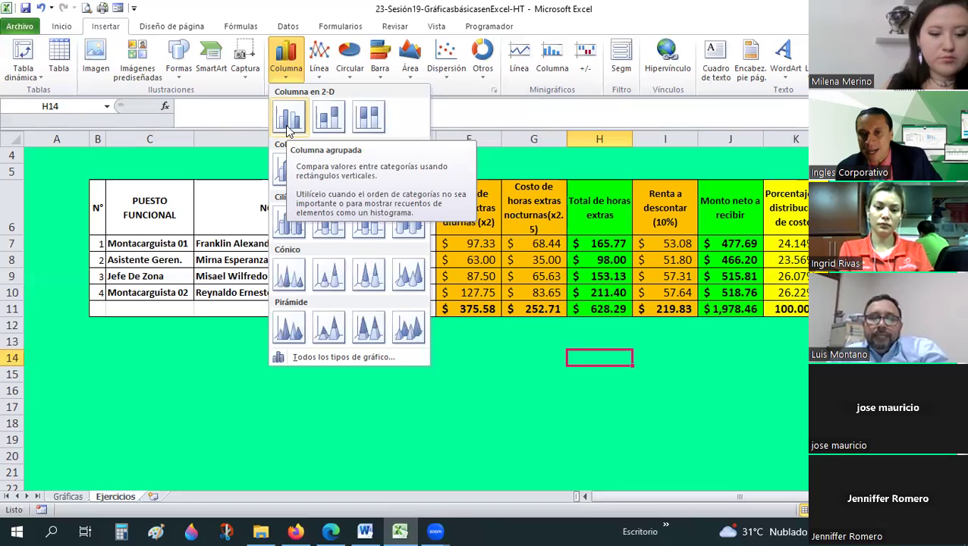
left_click(287, 119)
Step: Enlarge the blank chart and position it beneath the data table across roughly columns C to I
scroll(350, 171, "down", 3)
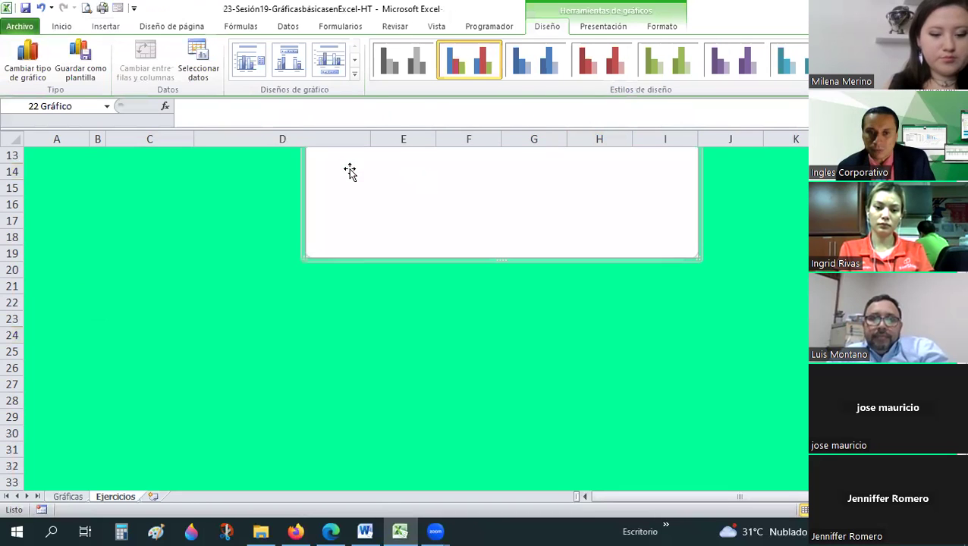
left_click_drag(340, 248, 293, 339)
left_click_drag(510, 336, 627, 381)
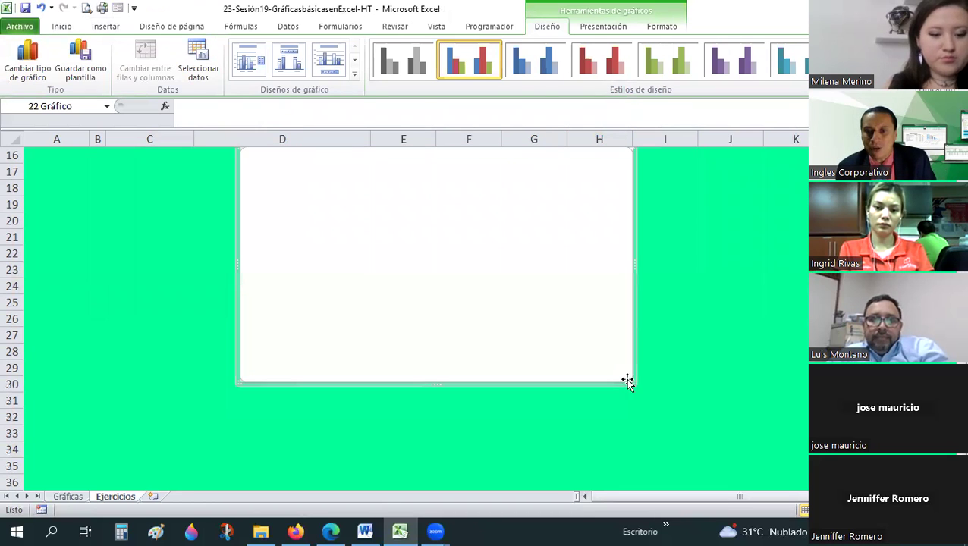
left_click_drag(713, 416, 763, 439)
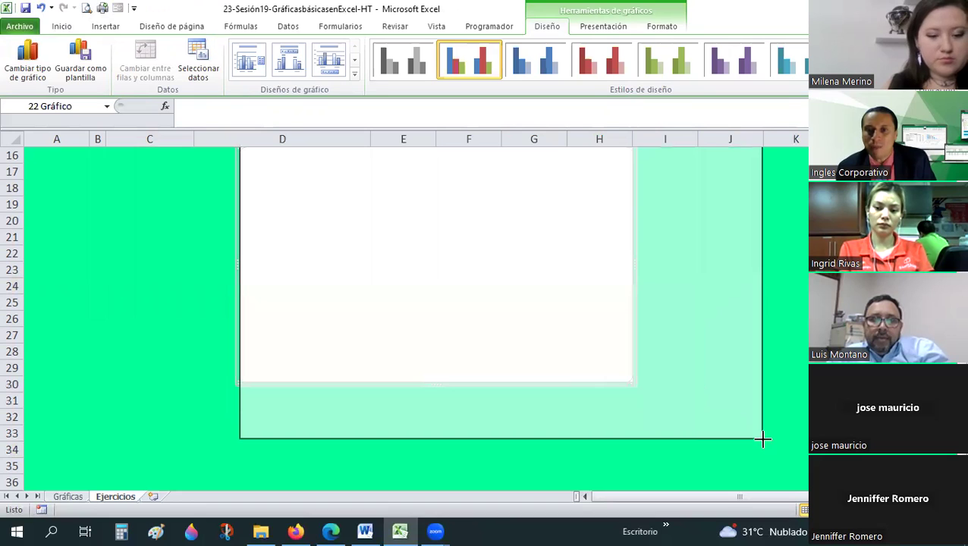
left_click_drag(411, 330, 287, 342)
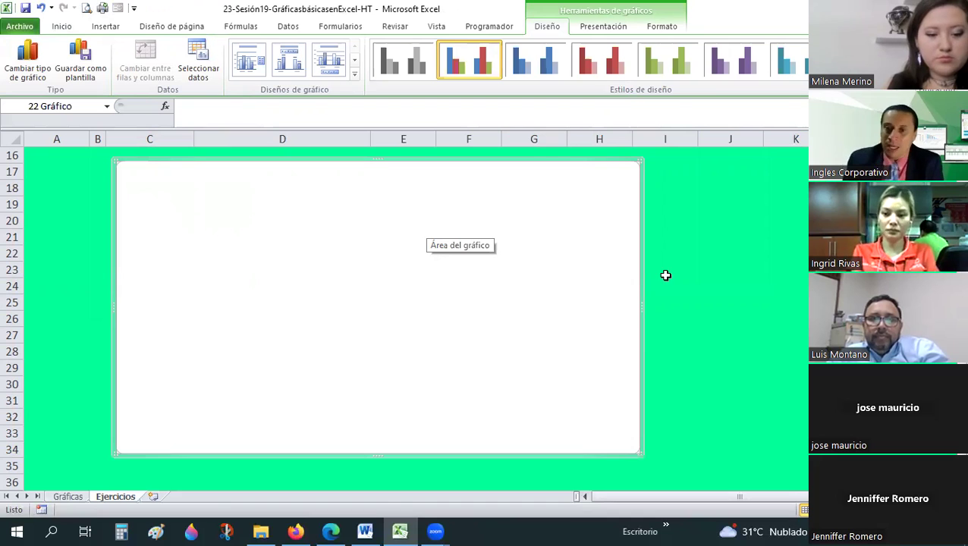
left_click(714, 270)
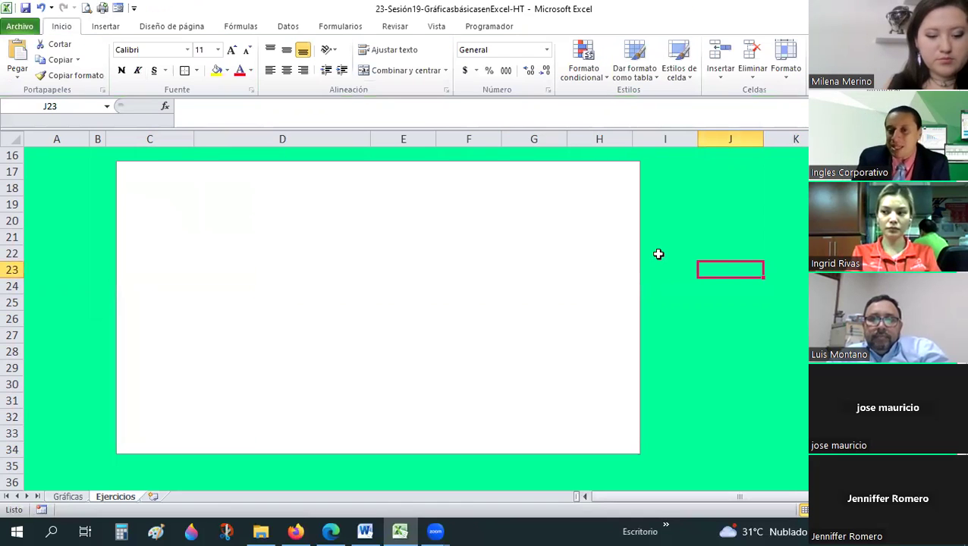
left_click(503, 220)
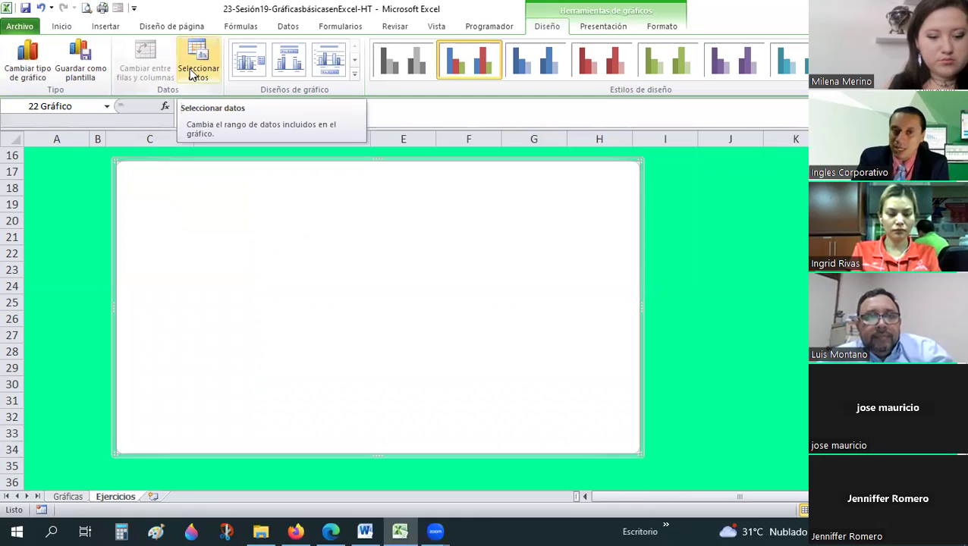
Step: Open Seleccionar datos, move the dialog off the table, and choose Agregar for a new series
left_click(192, 75)
scroll(335, 321, "up", 3)
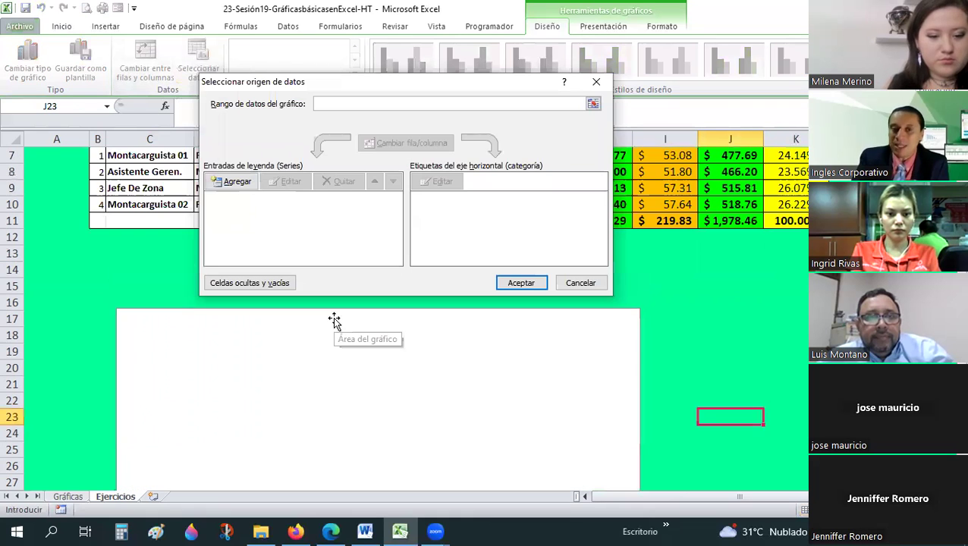
scroll(333, 318, "up", 2)
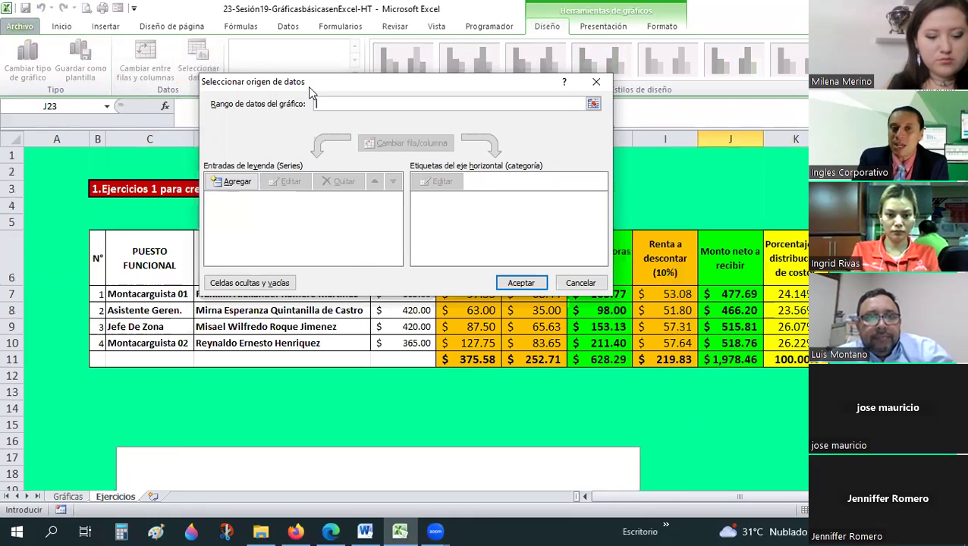
left_click_drag(308, 86, 497, 25)
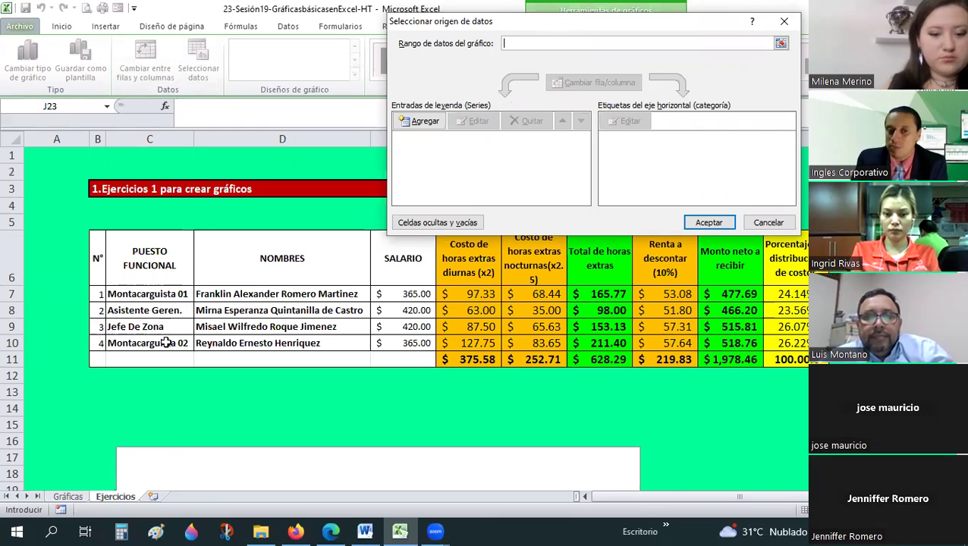
left_click(424, 129)
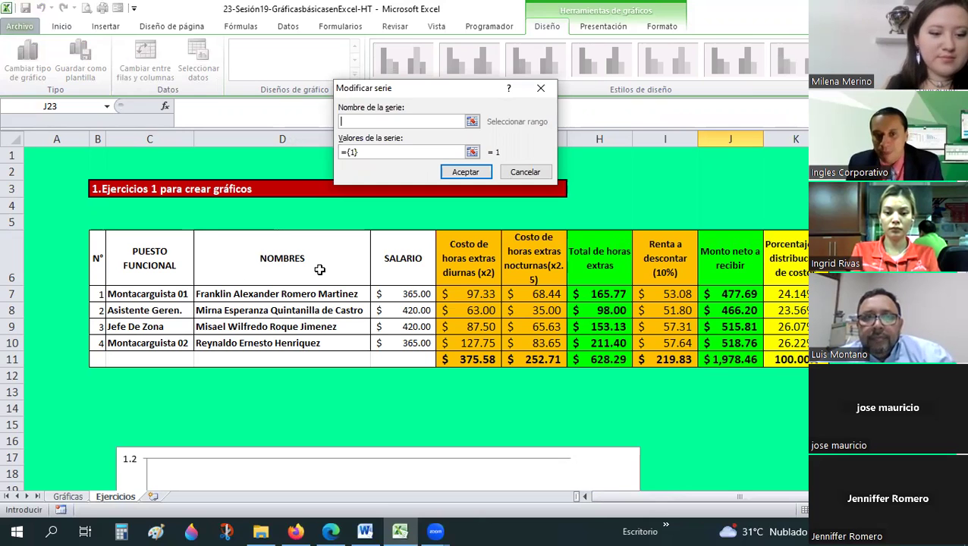
Step: Set the series name to the 'Total de horas extras' header in H6
left_click(609, 263)
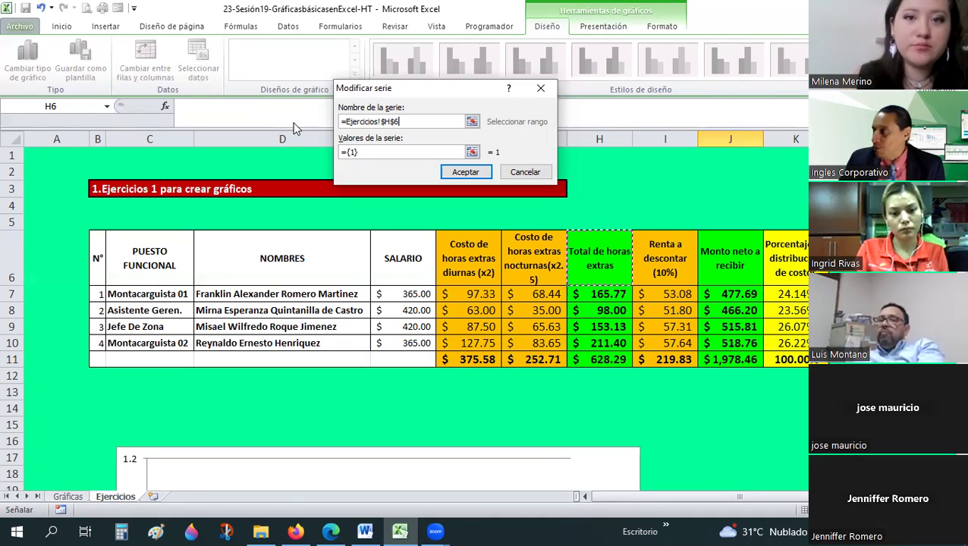
left_click(374, 154)
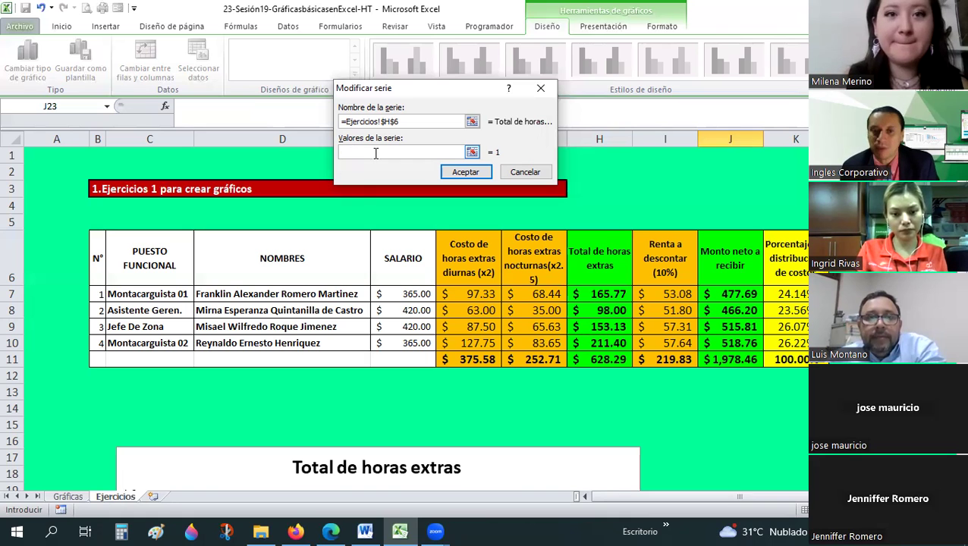
scroll(392, 309, "down", 1)
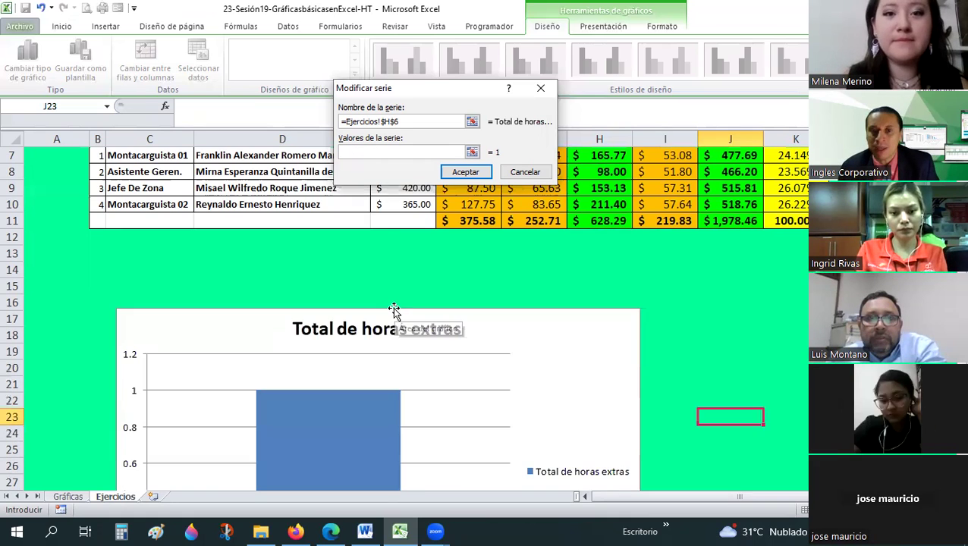
scroll(392, 307, "down", 1)
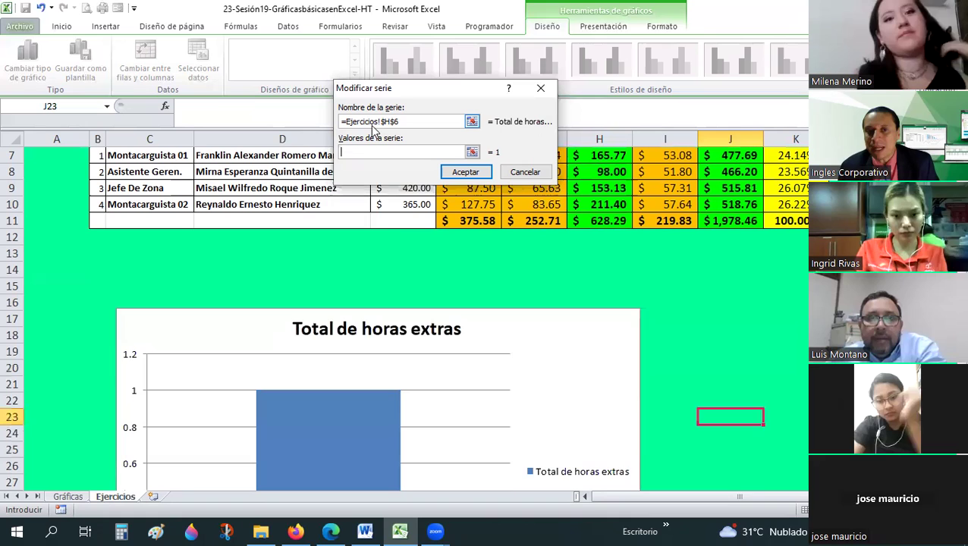
scroll(239, 307, "down", 1)
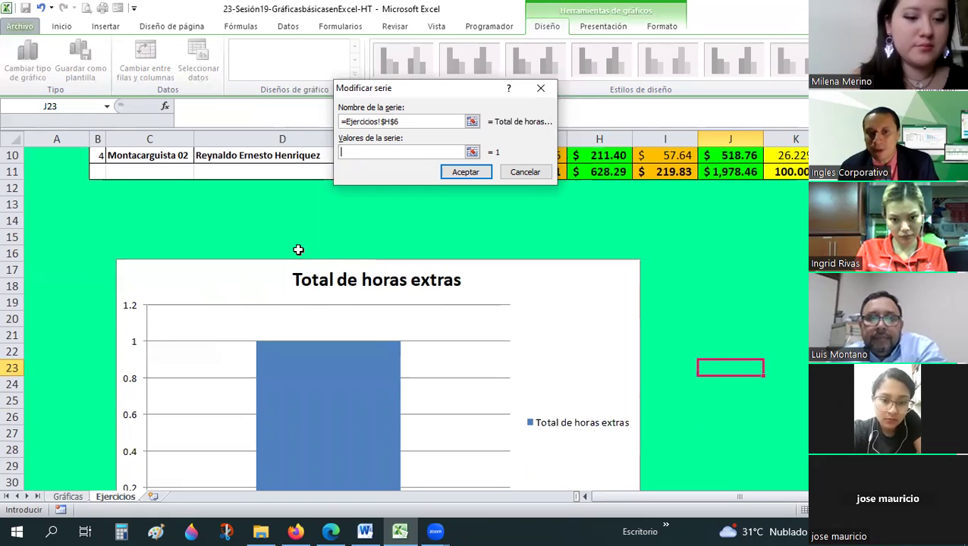
scroll(430, 309, "up", 3)
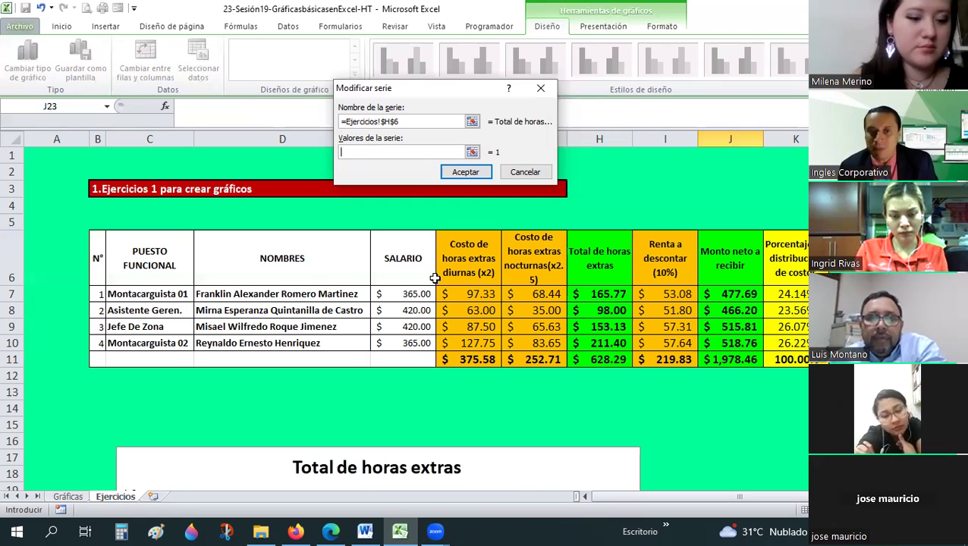
Step: Set the series values to H7:H10, dismissing the empty-value warning, and confirm with Aceptar
left_click(389, 151)
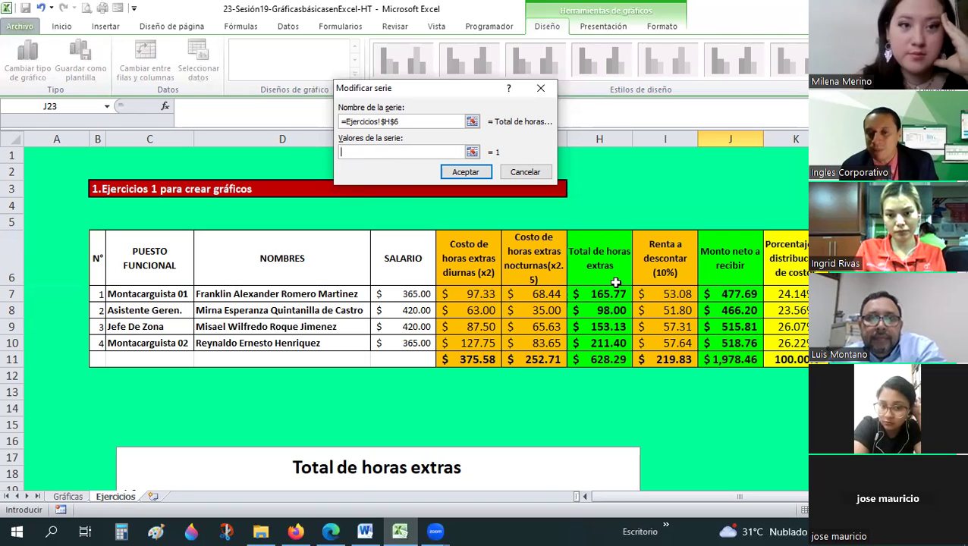
left_click(472, 152)
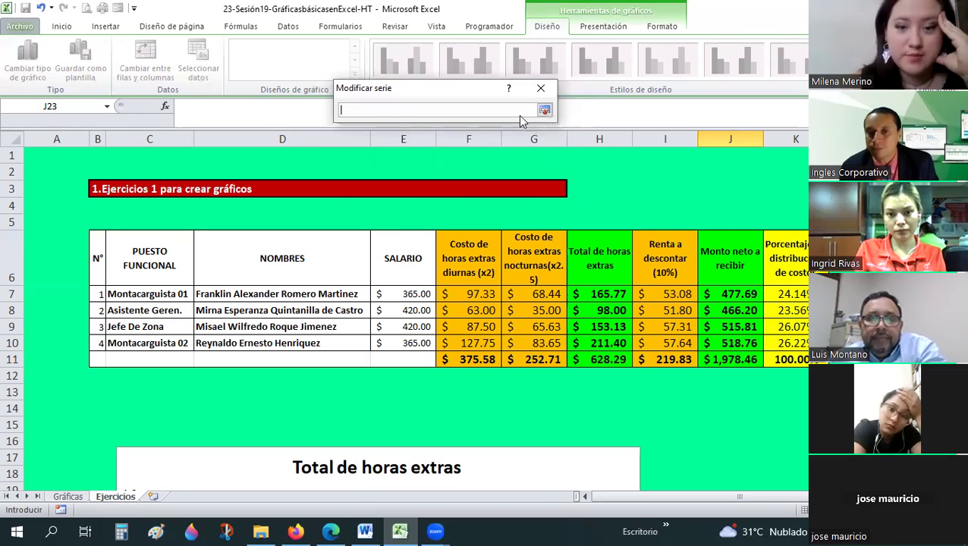
key("Return")
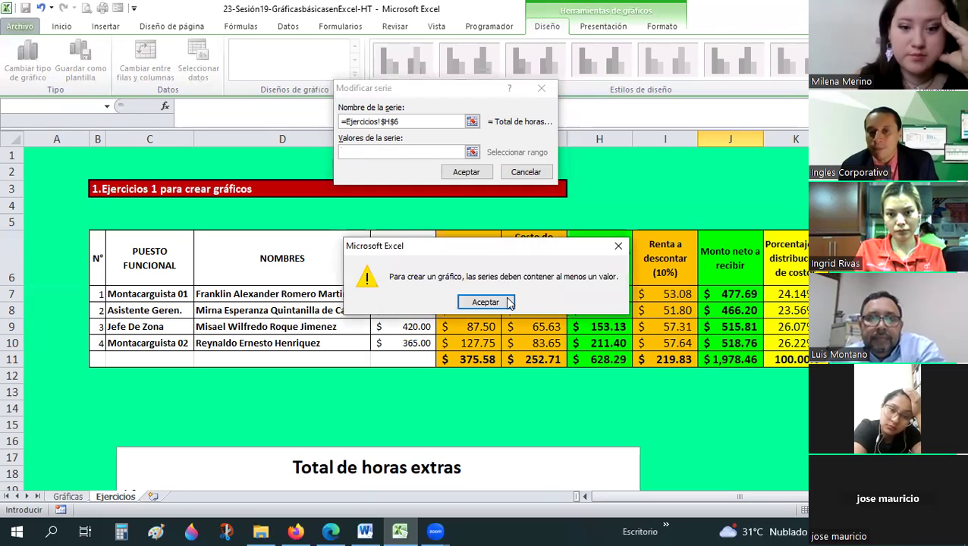
key("Return")
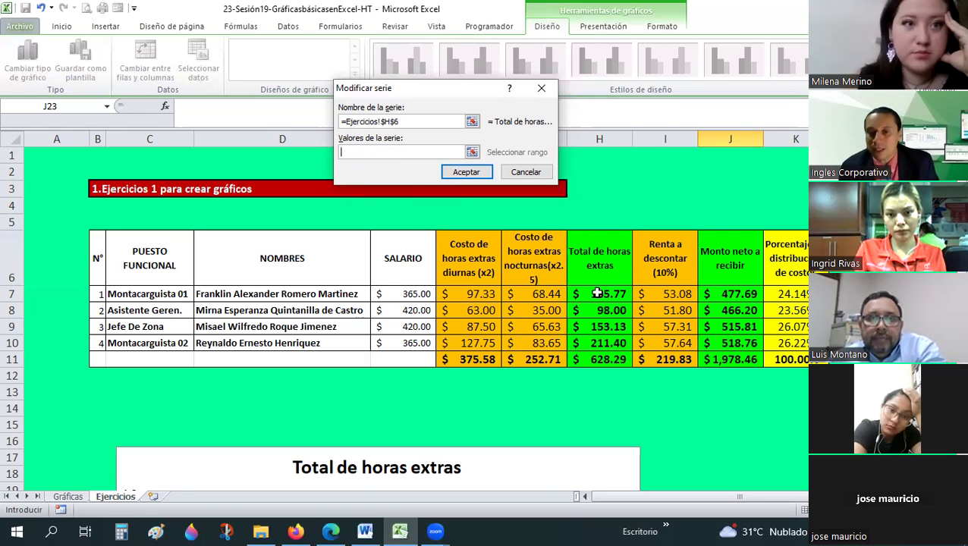
left_click(597, 293)
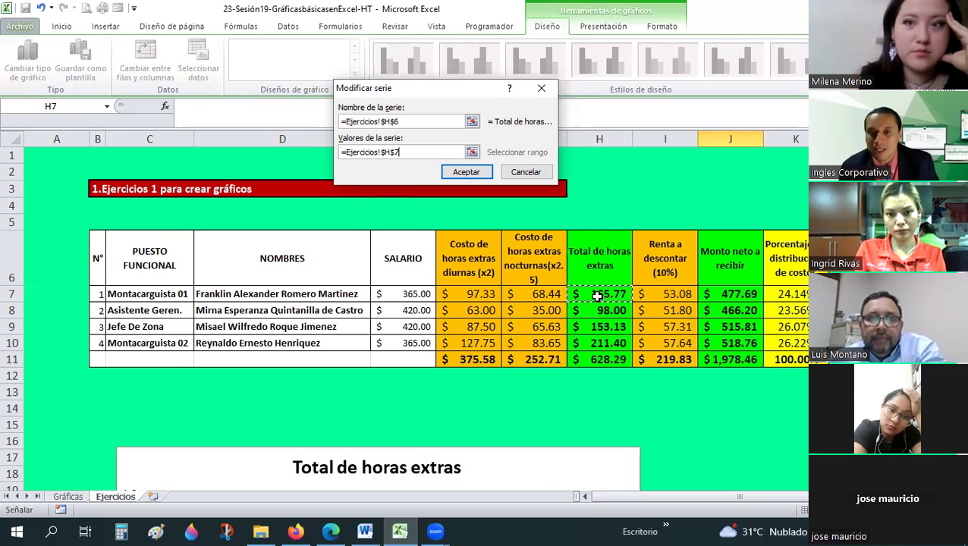
left_click_drag(601, 333, 600, 343)
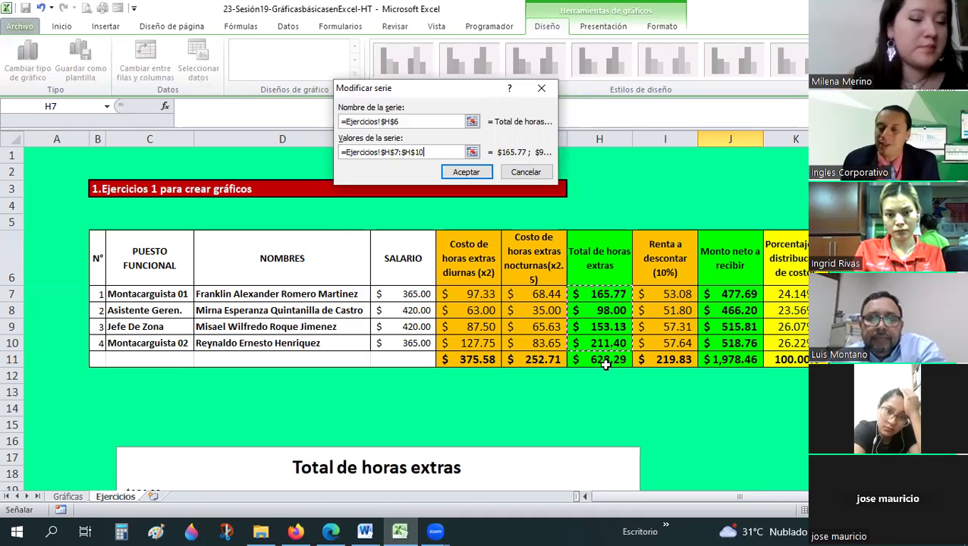
left_click(465, 172)
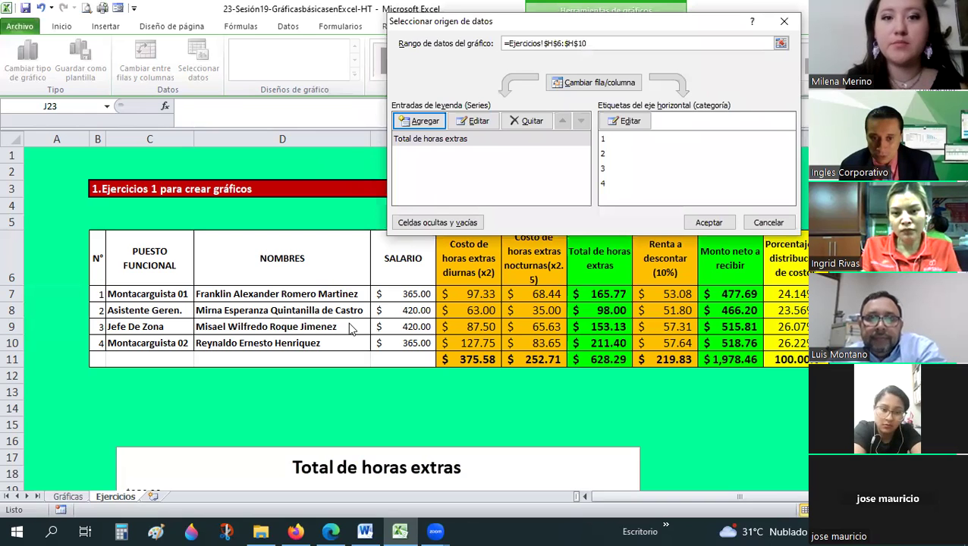
Step: Cancel adding a second series, open the Rótulos del eje editor, then bring up Zoom's participant gallery
left_click(425, 121)
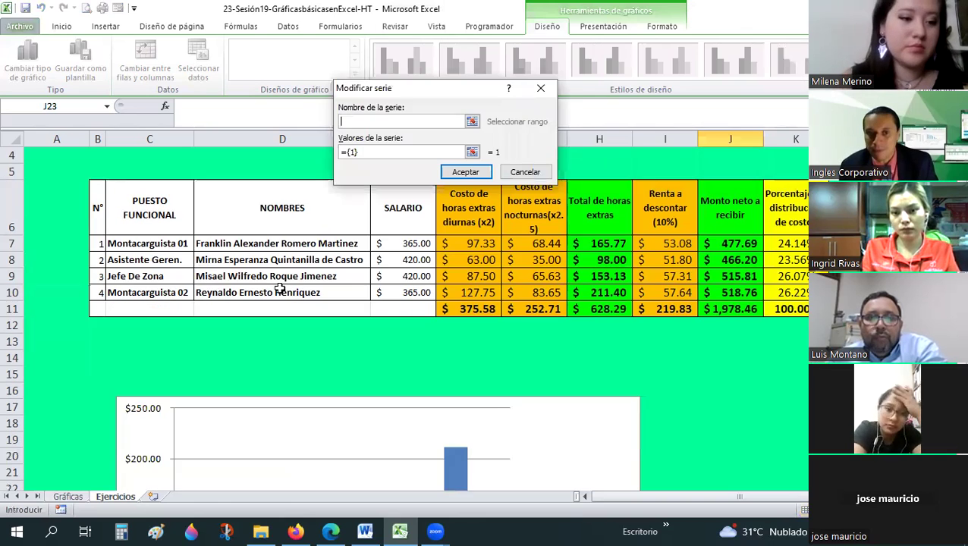
scroll(281, 295, "down", 3)
left_click(537, 177)
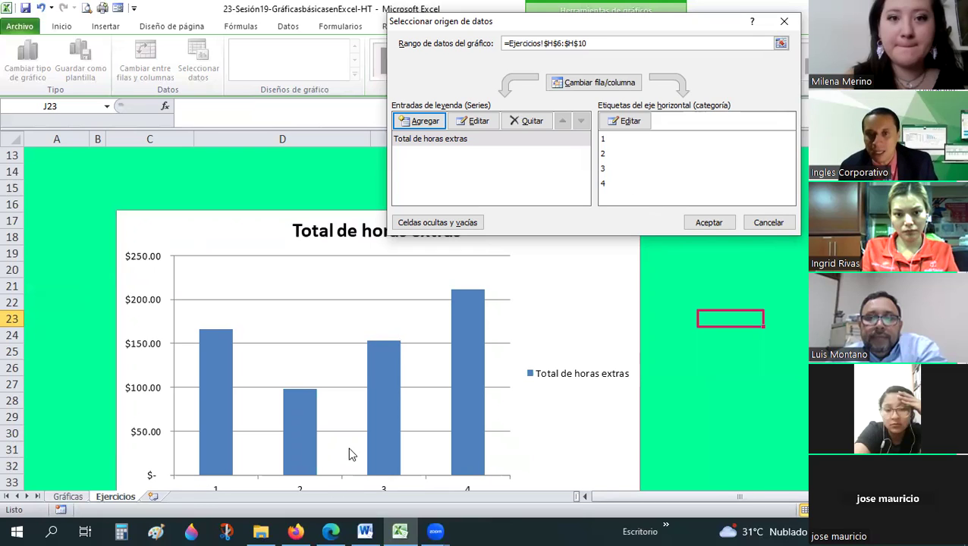
left_click(624, 122)
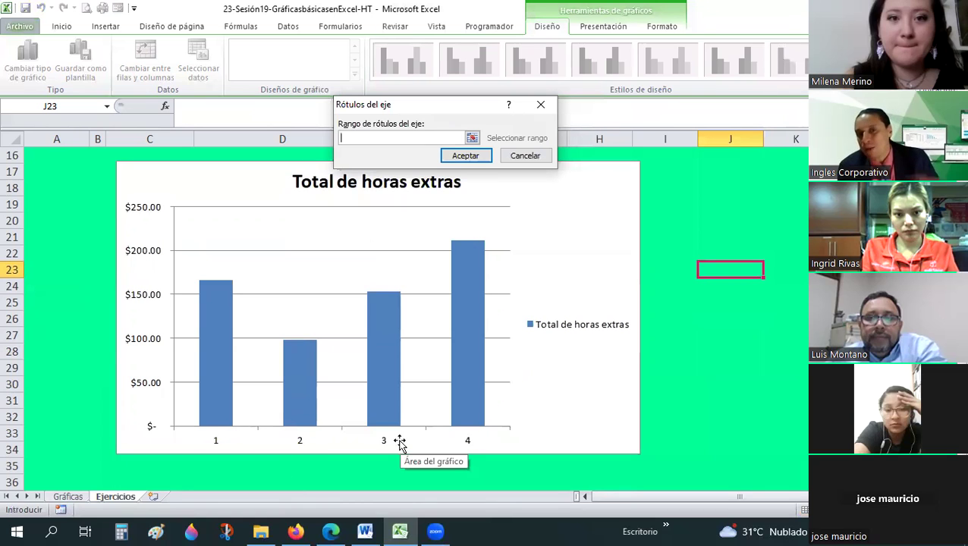
left_click(437, 531)
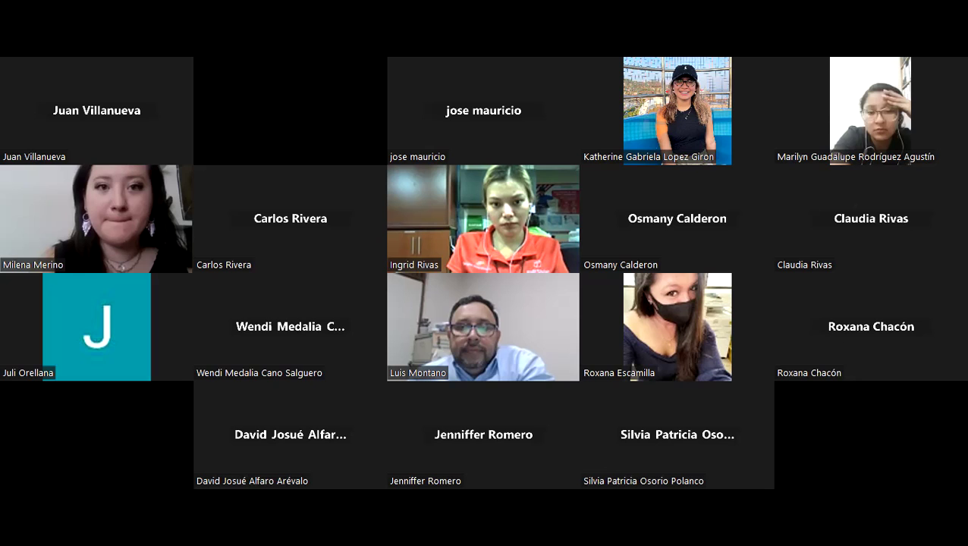
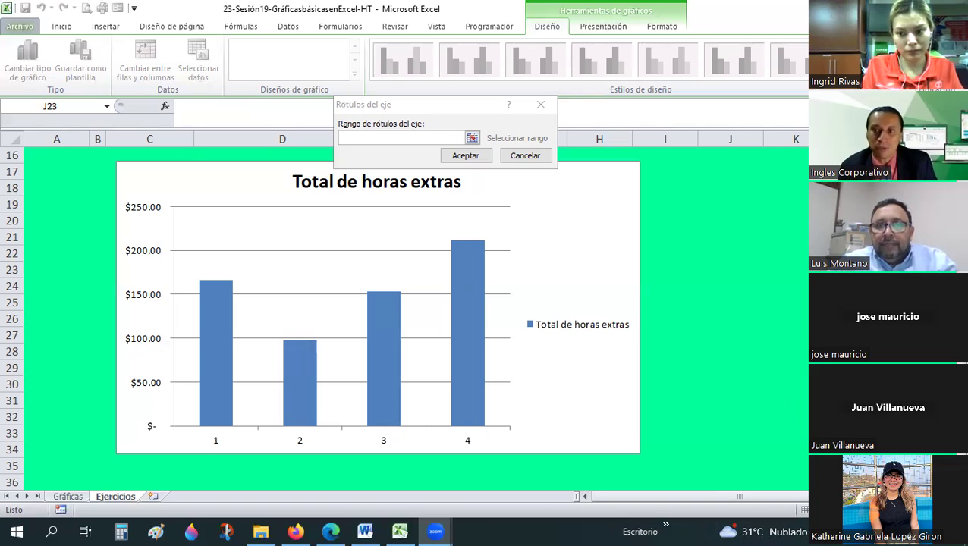
Step: Cancel the axis-label entry after mistakenly picking cell I19, returning to the data source dialog
left_click(402, 137)
scroll(455, 303, "up", 5)
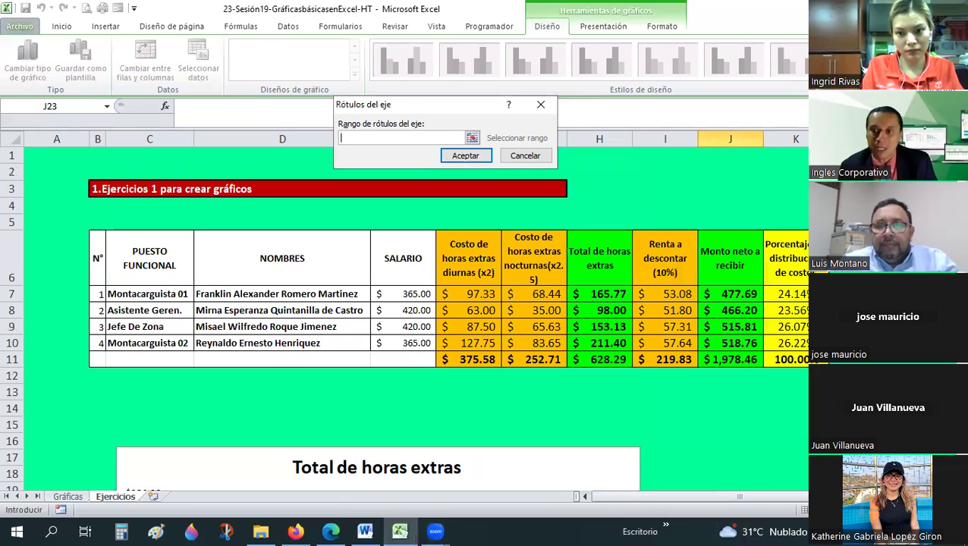
scroll(456, 304, "down", 5)
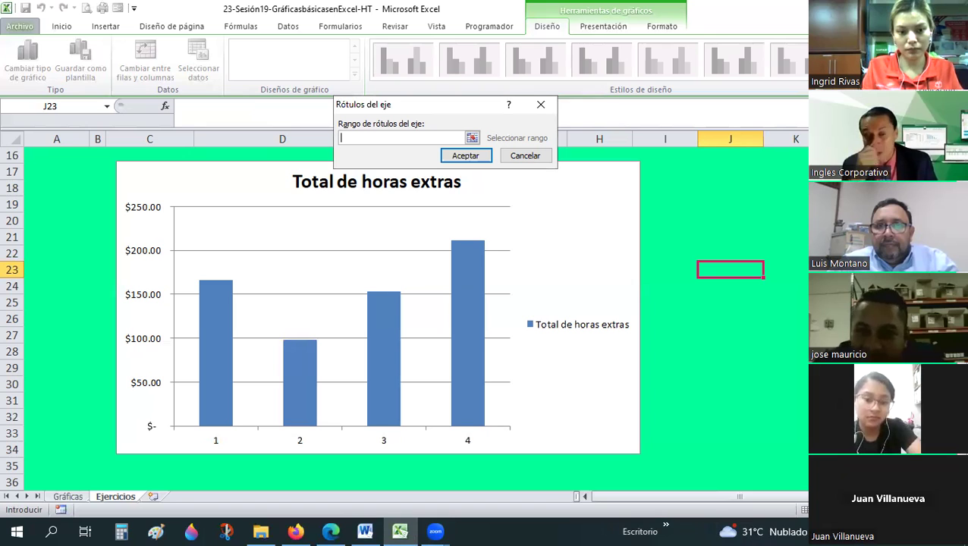
left_click(671, 210)
scroll(671, 212, "up", 1)
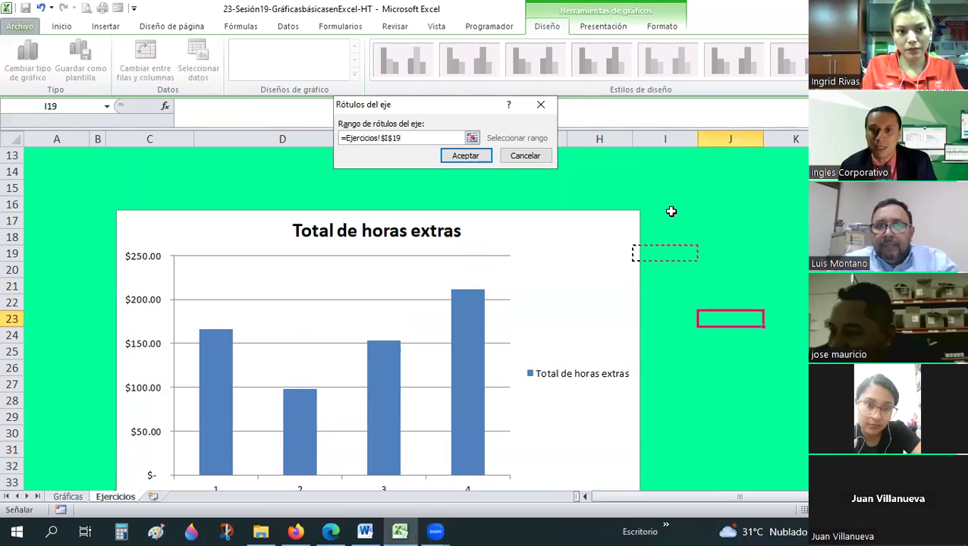
left_click(538, 156)
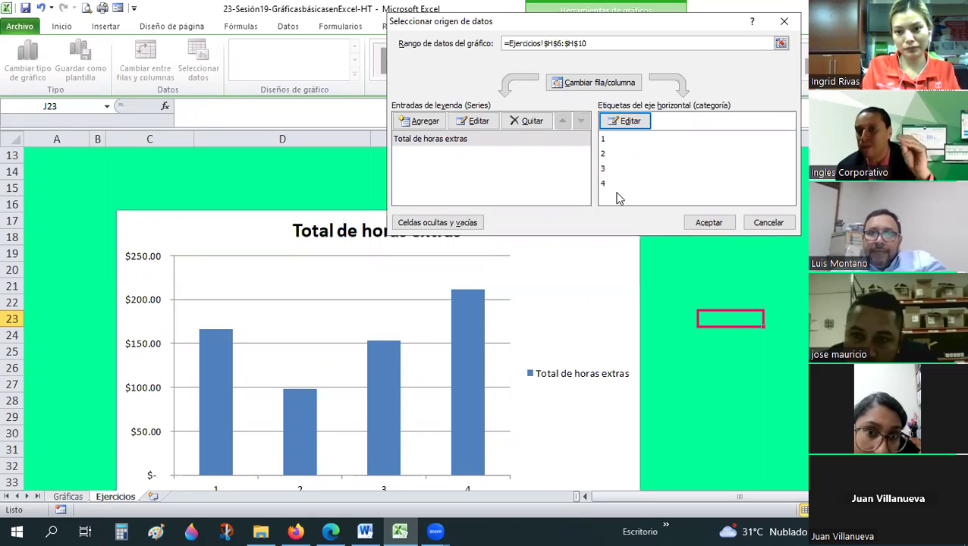
Step: Use the job positions in C7:C10 as the horizontal axis labels
left_click(622, 123)
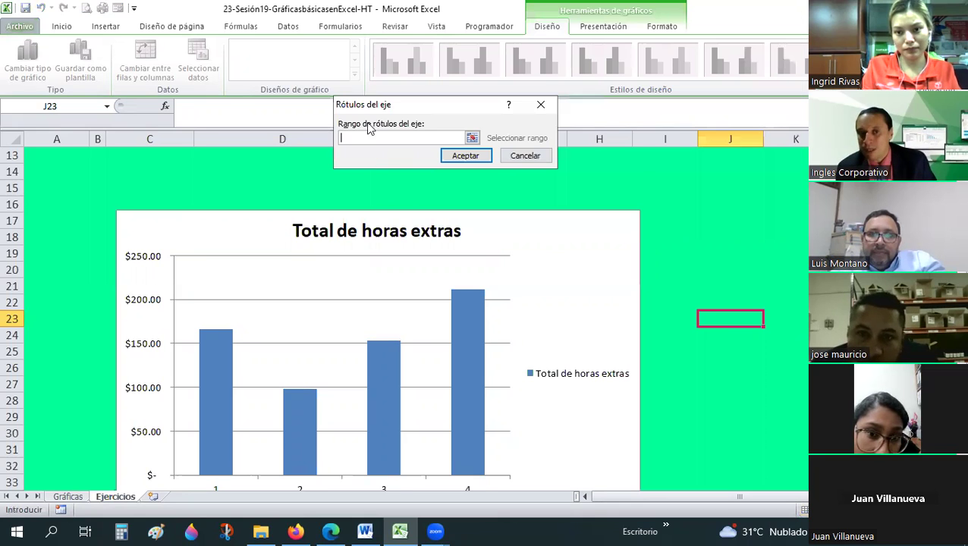
scroll(197, 243, "up", 1)
scroll(197, 243, "up", 2)
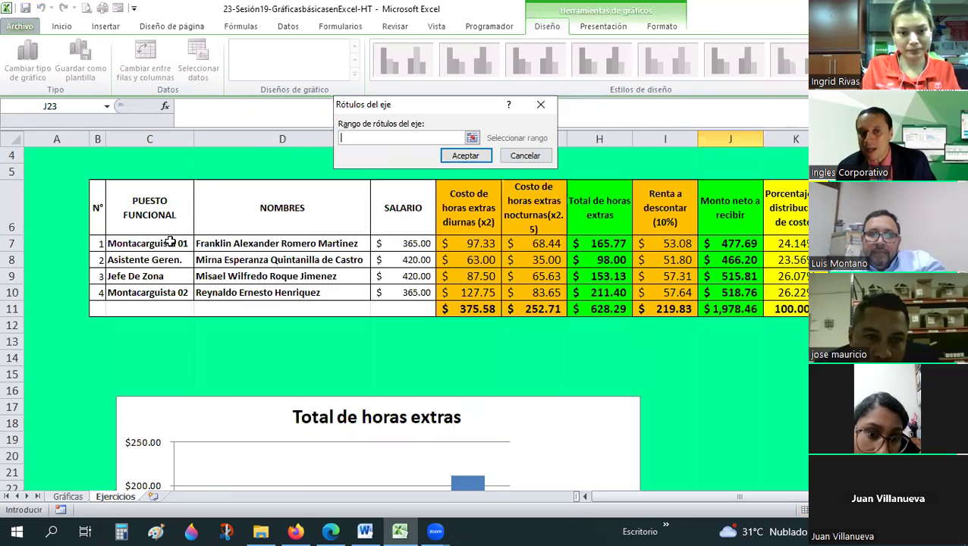
left_click_drag(156, 244, 160, 296)
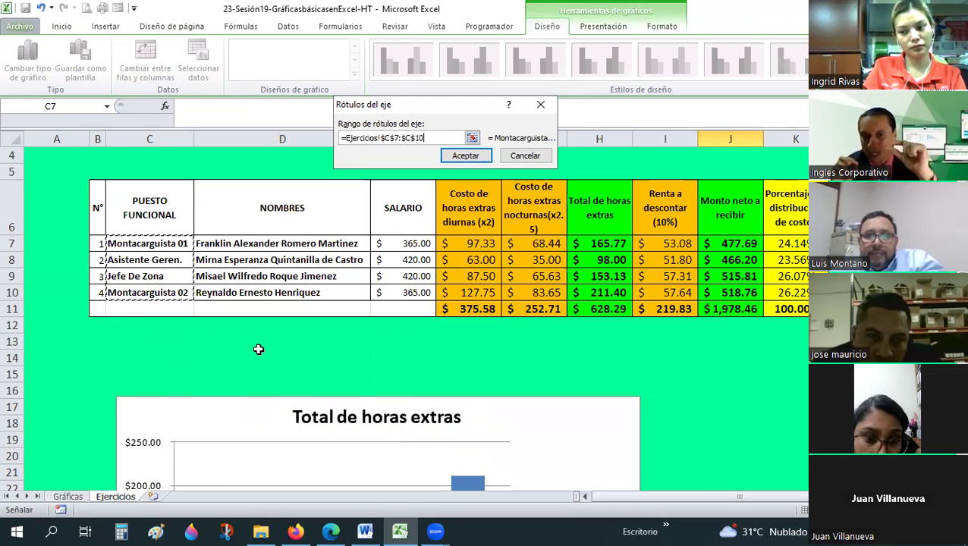
scroll(231, 369, "down", 6)
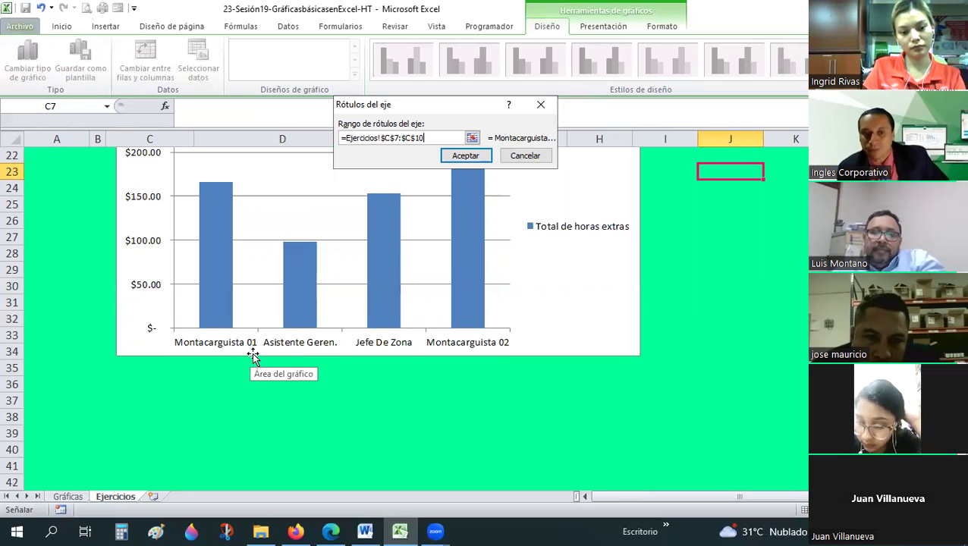
scroll(227, 337, "up", 6)
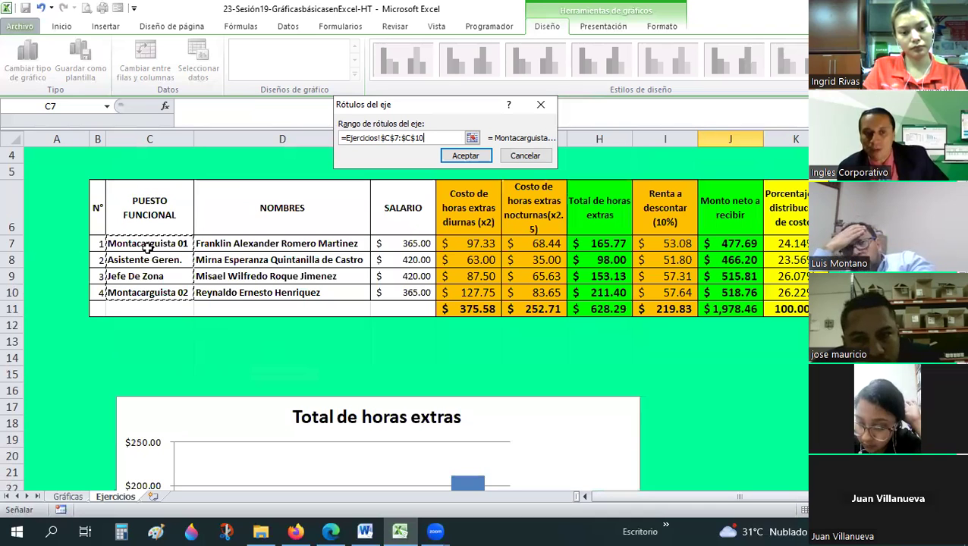
scroll(211, 332, "down", 6)
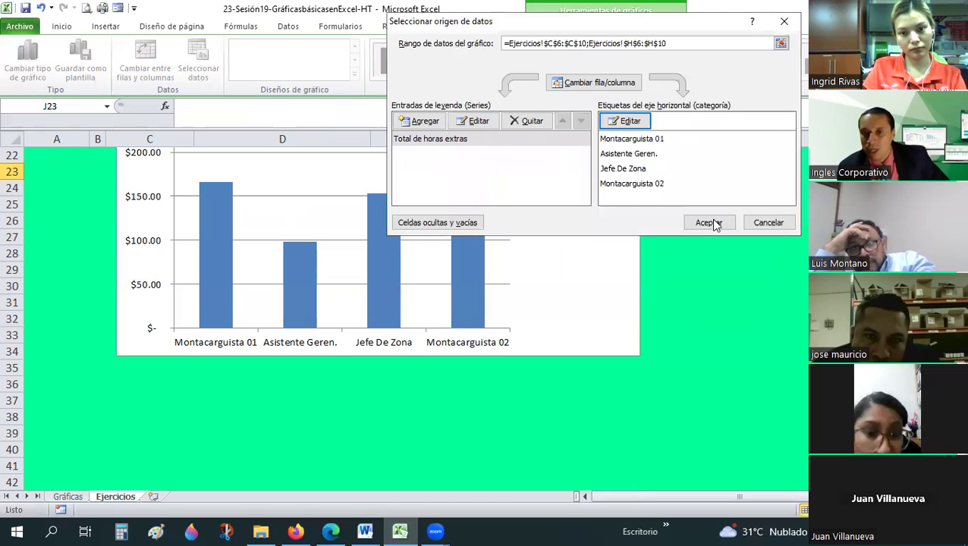
Step: Accept the data source changes and check the four job-title labels under the bars
left_click(713, 222)
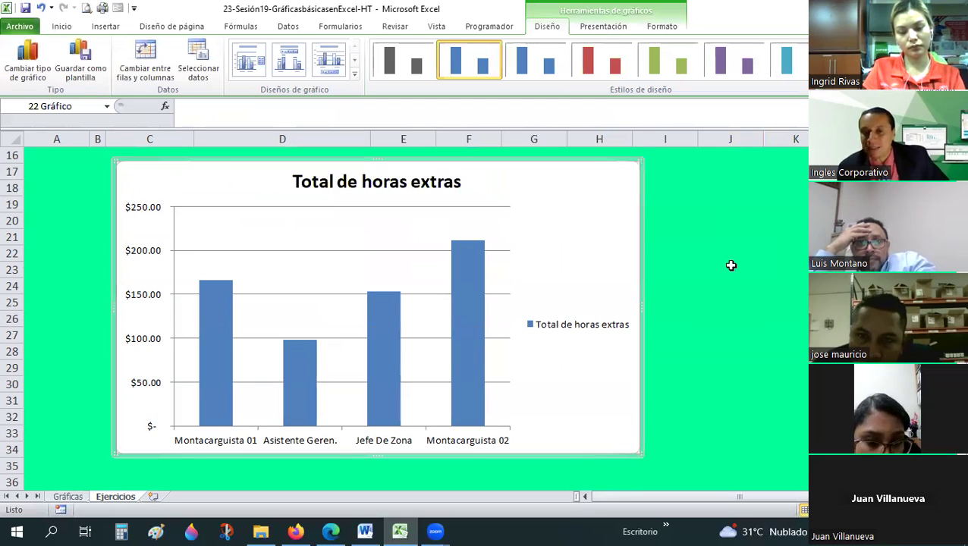
scroll(730, 265, "up", 1)
scroll(730, 264, "down", 1)
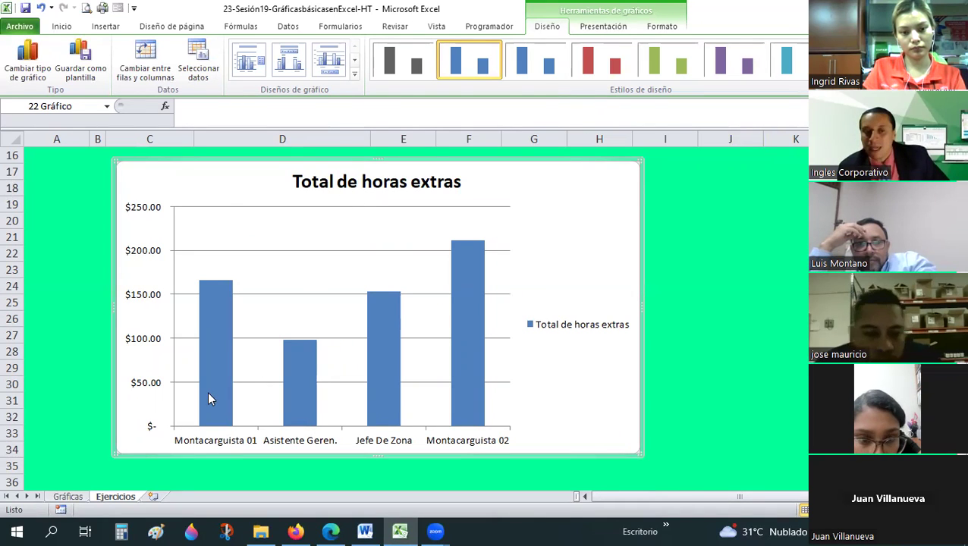
mouse_move(216, 357)
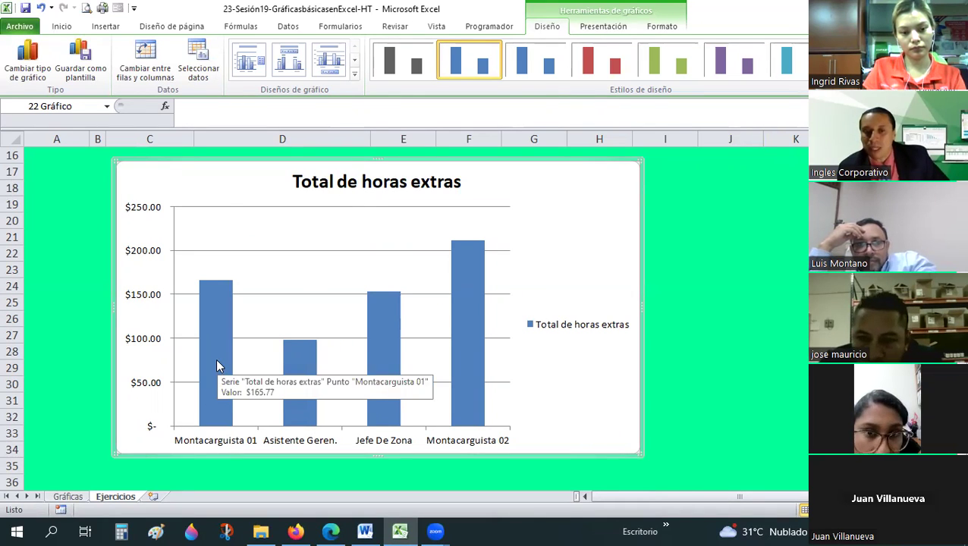
scroll(328, 276, "up", 4)
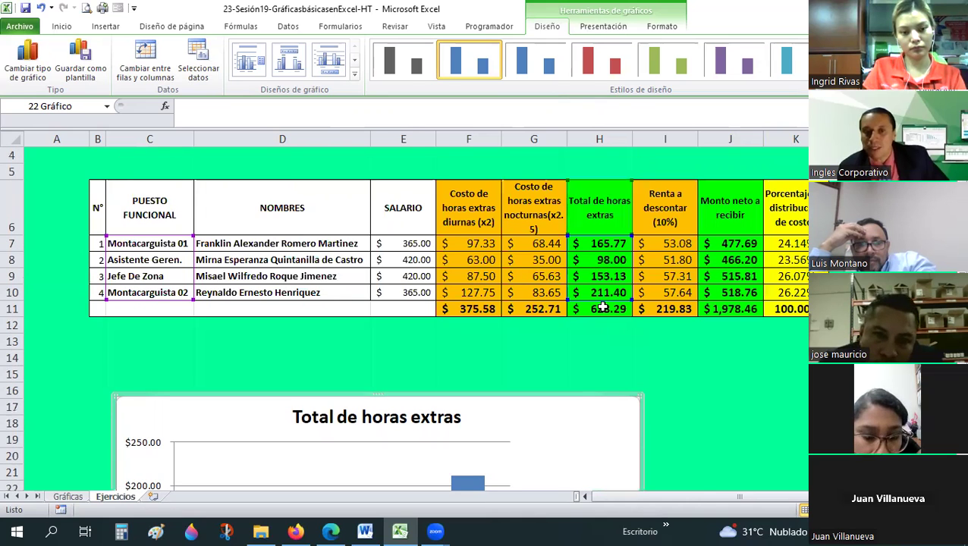
scroll(484, 254, "down", 1)
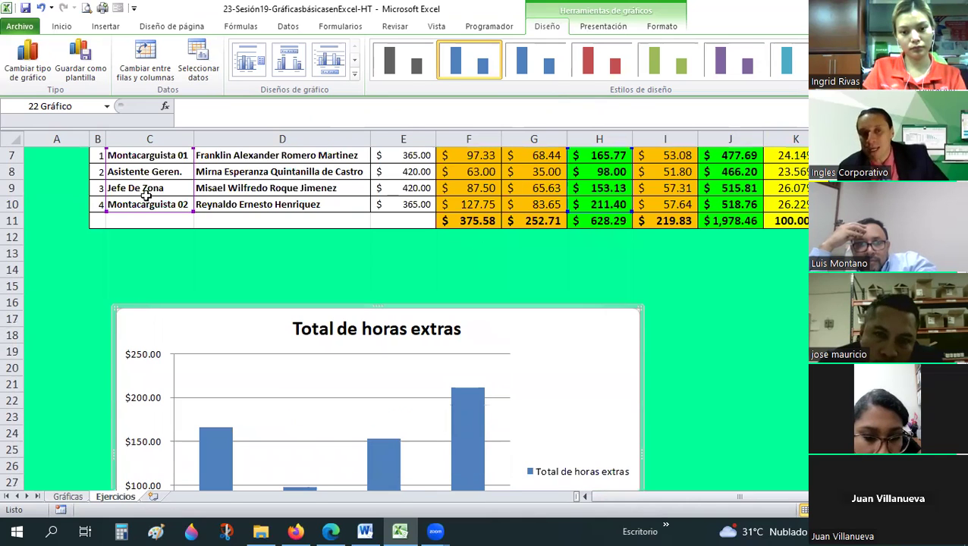
scroll(148, 241, "down", 2)
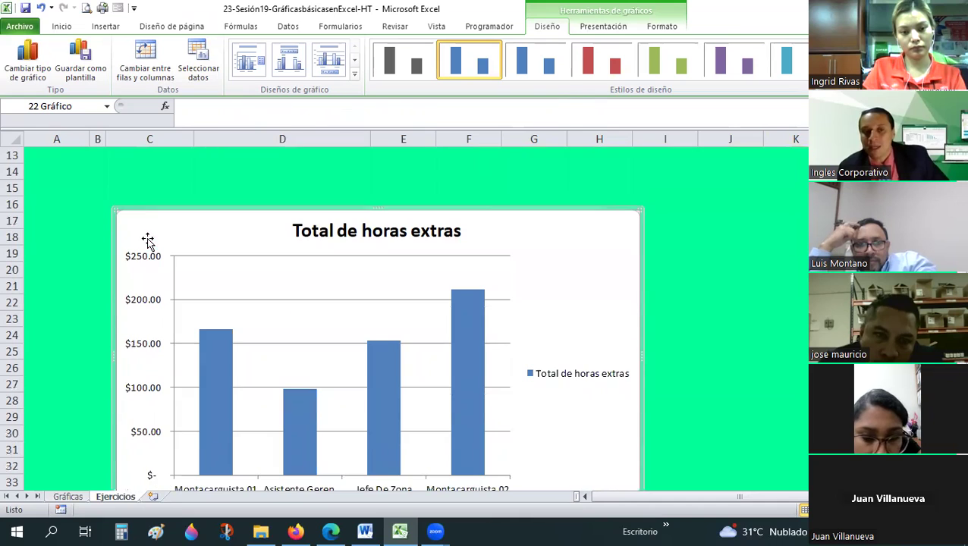
scroll(209, 343, "down", 1)
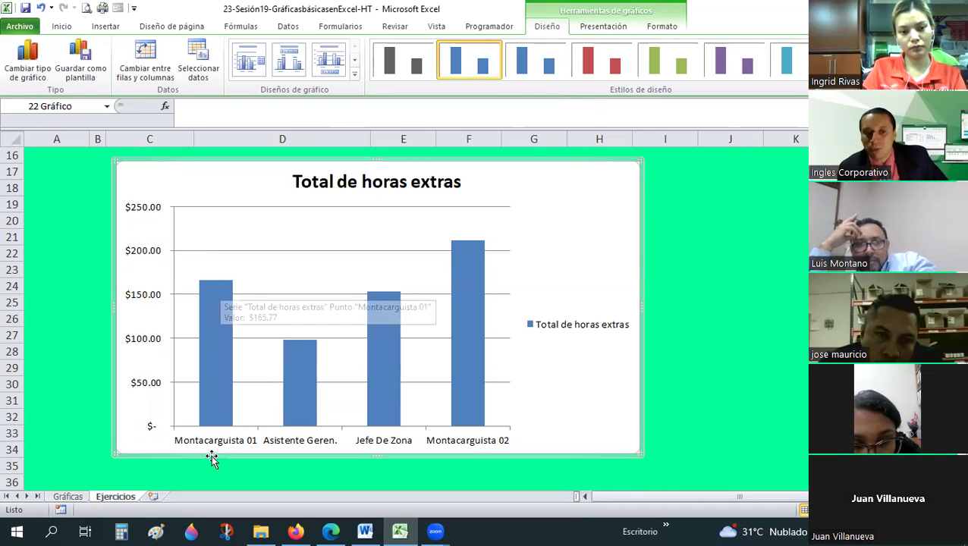
scroll(589, 293, "up", 5)
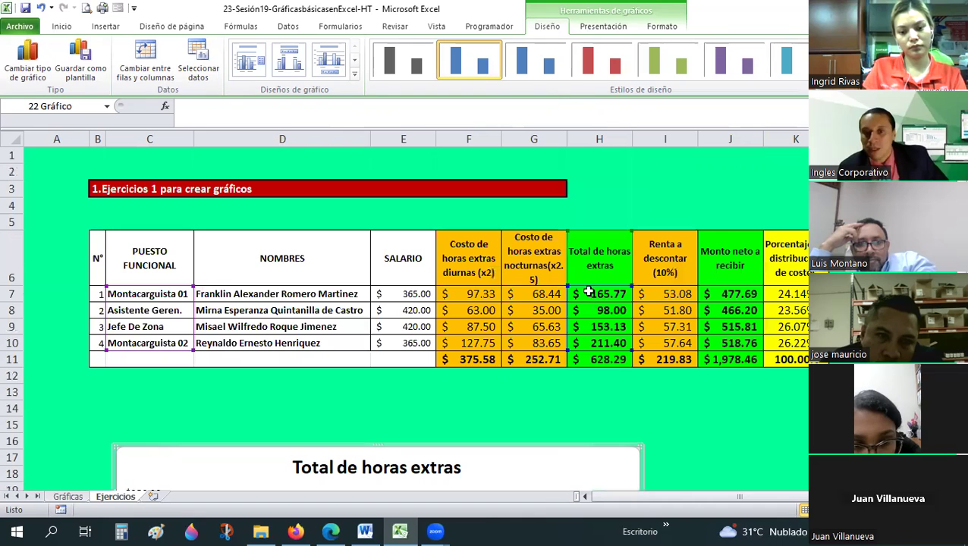
scroll(596, 293, "down", 1)
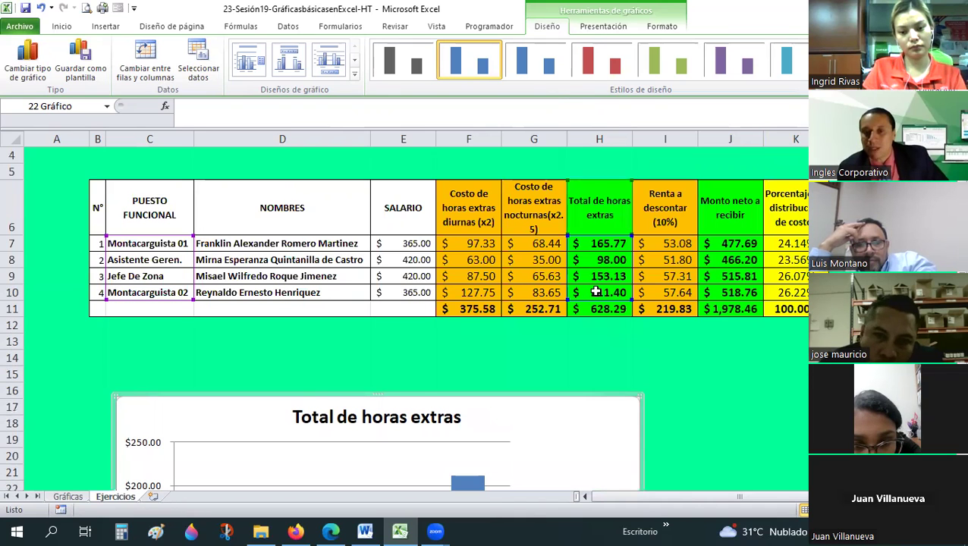
scroll(596, 293, "down", 1)
scroll(337, 296, "down", 1)
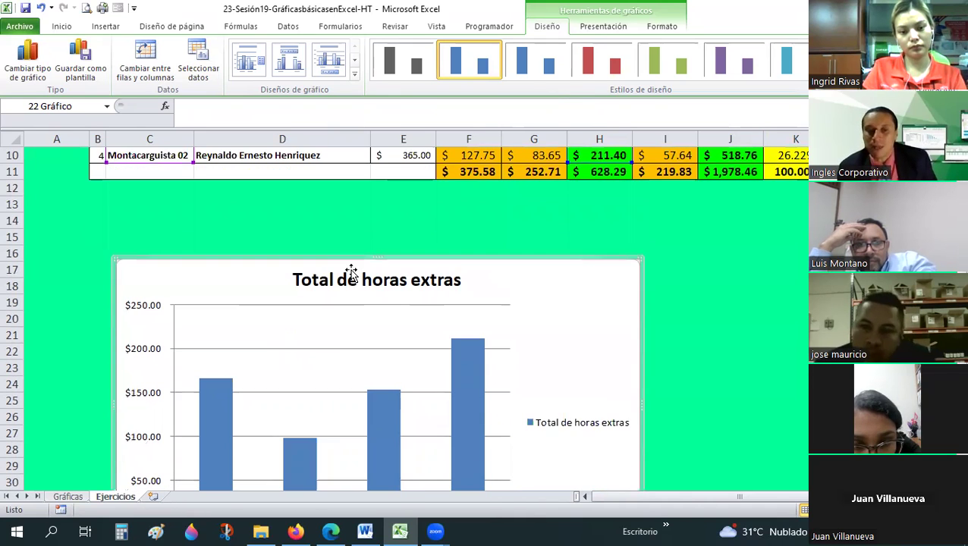
scroll(363, 338, "up", 1)
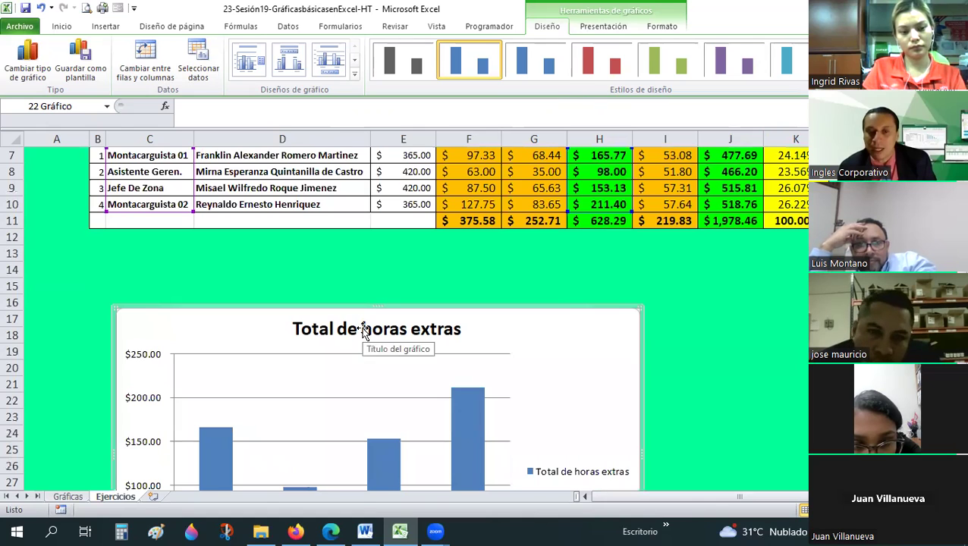
Step: Replace the chart title with 'Costo de horas extras por empleado'
left_click(363, 328)
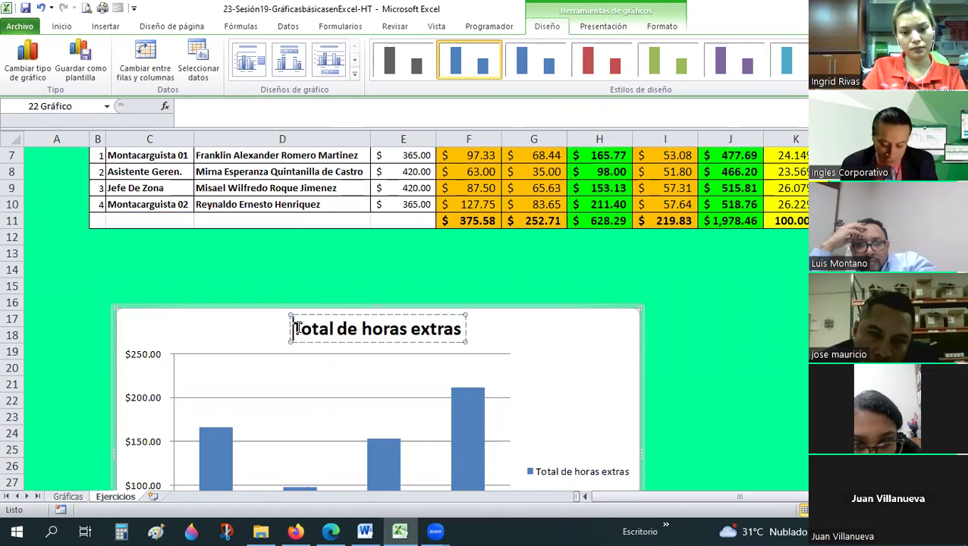
type("Costo de ho")
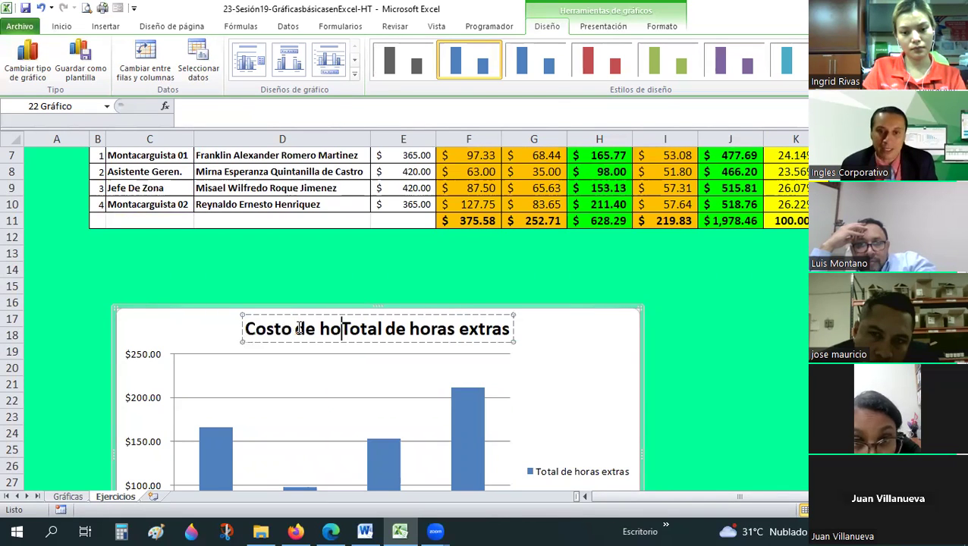
type("ras extras por e")
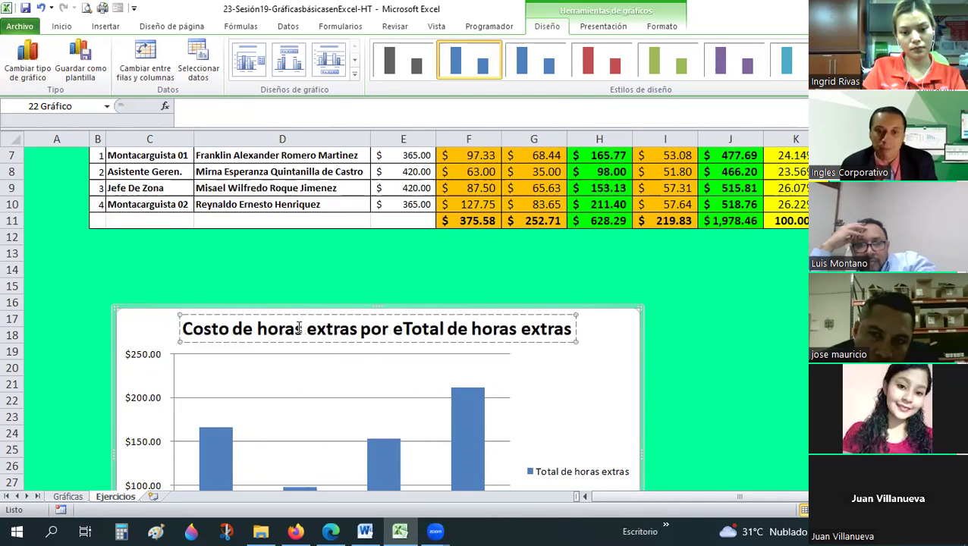
type("mpleado")
key("Delete")
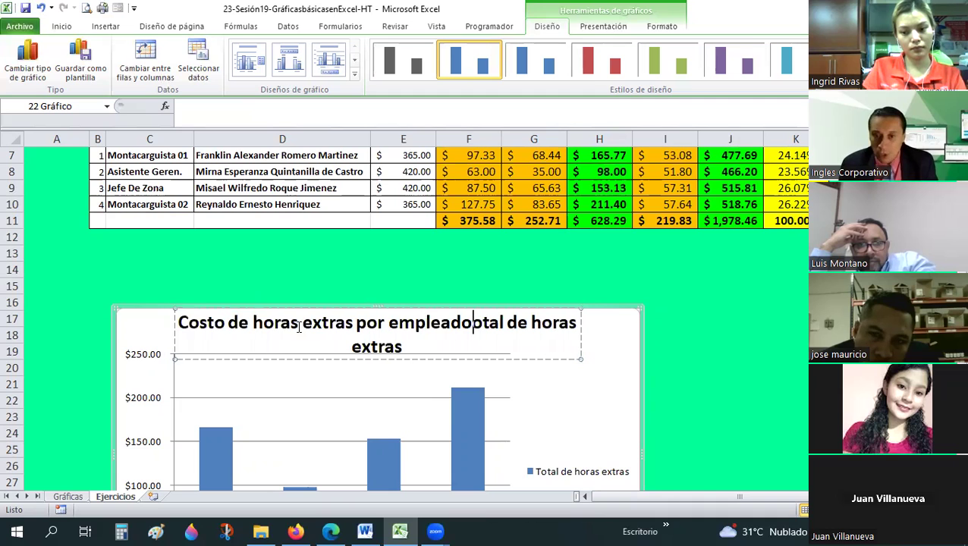
key("Delete")
key("Delete")
key("Delete")
key("Delete")
key("Delete")
key("Delete")
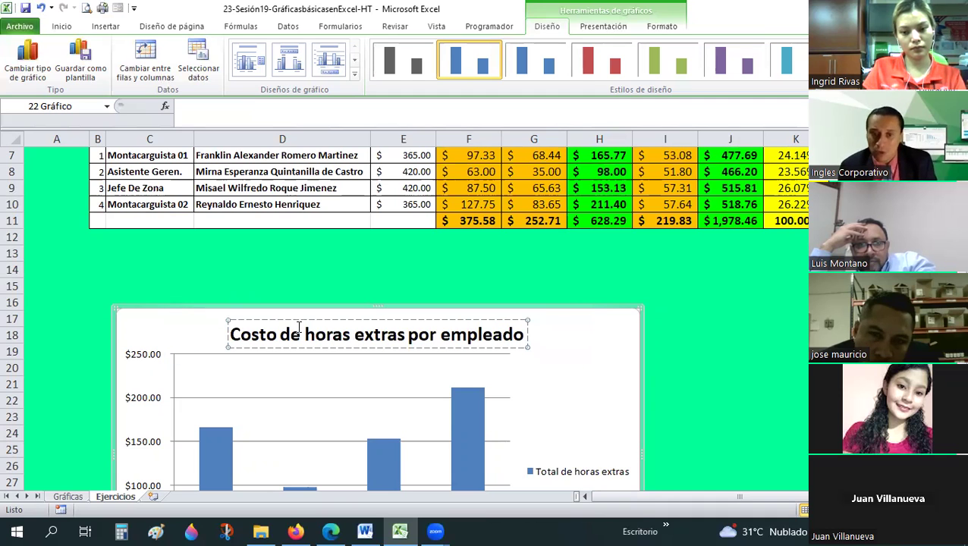
left_click(672, 340)
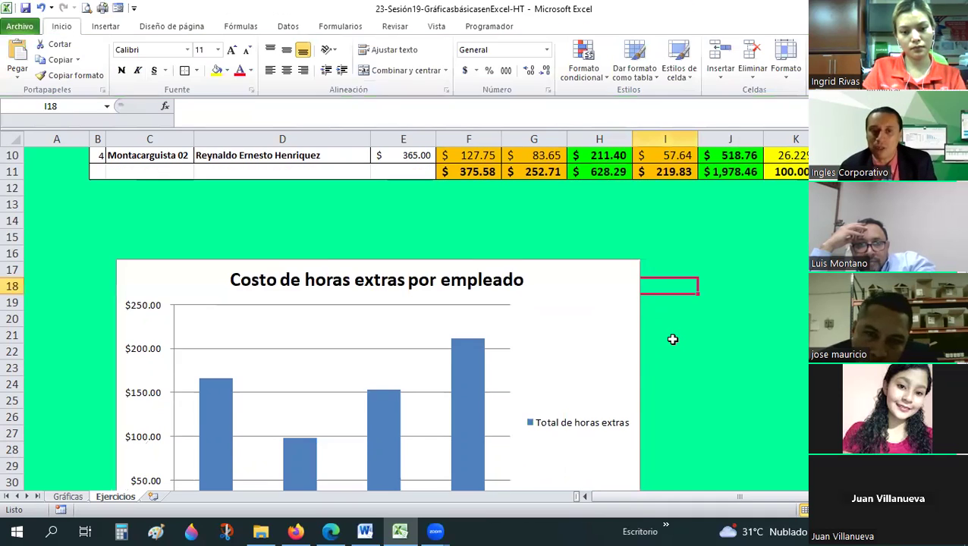
scroll(672, 339, "down", 3)
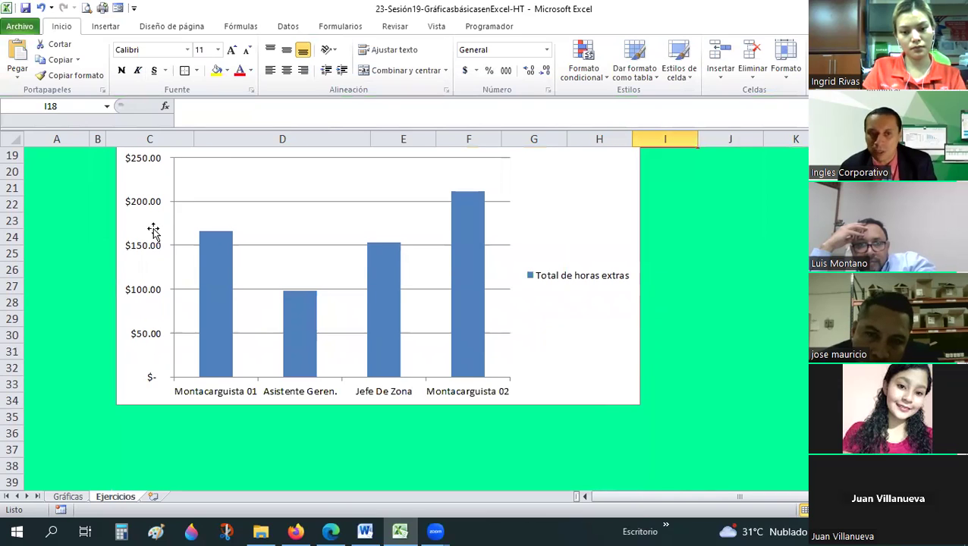
scroll(144, 227, "up", 1)
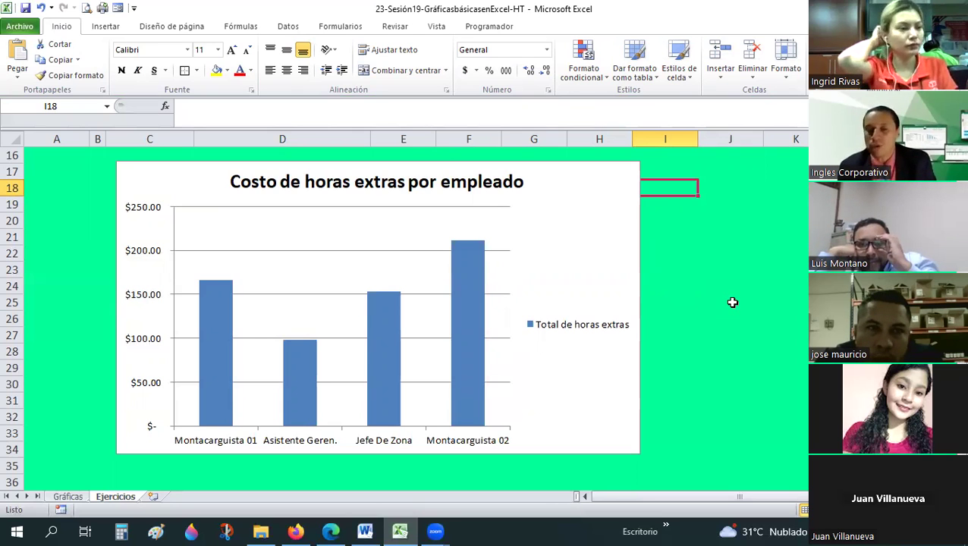
Step: Enlarge the overtime cost chart by dragging its frame
left_click(622, 415)
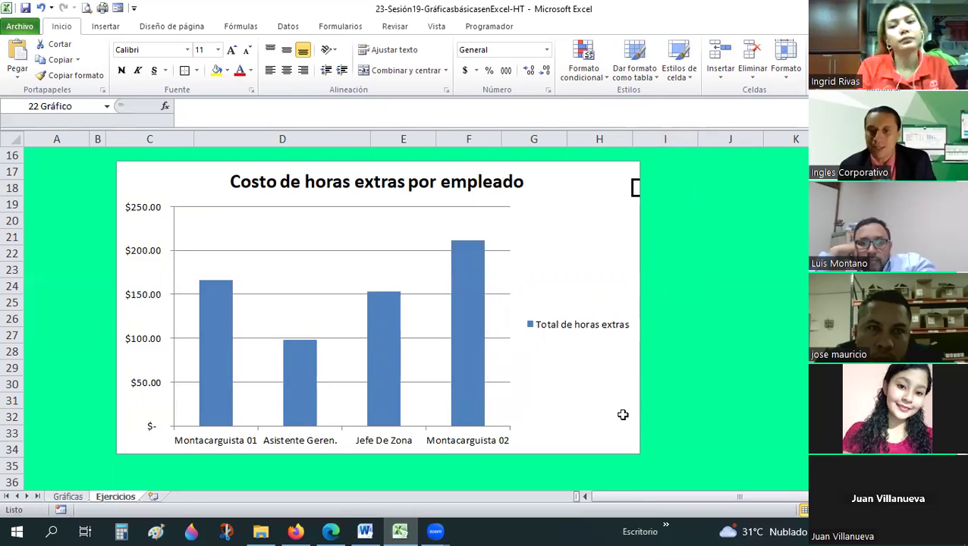
scroll(635, 407, "down", 1)
left_click_drag(637, 402, 761, 457)
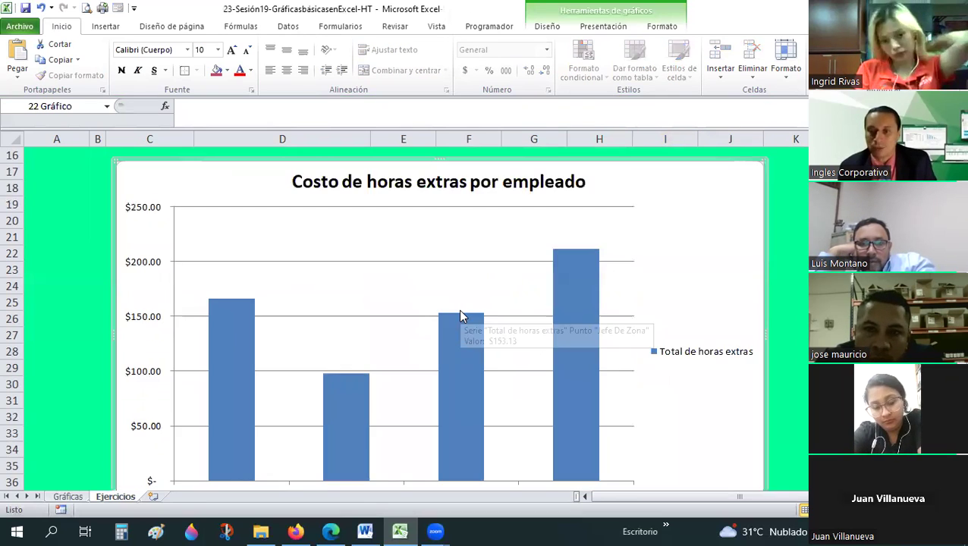
scroll(460, 315, "up", 1)
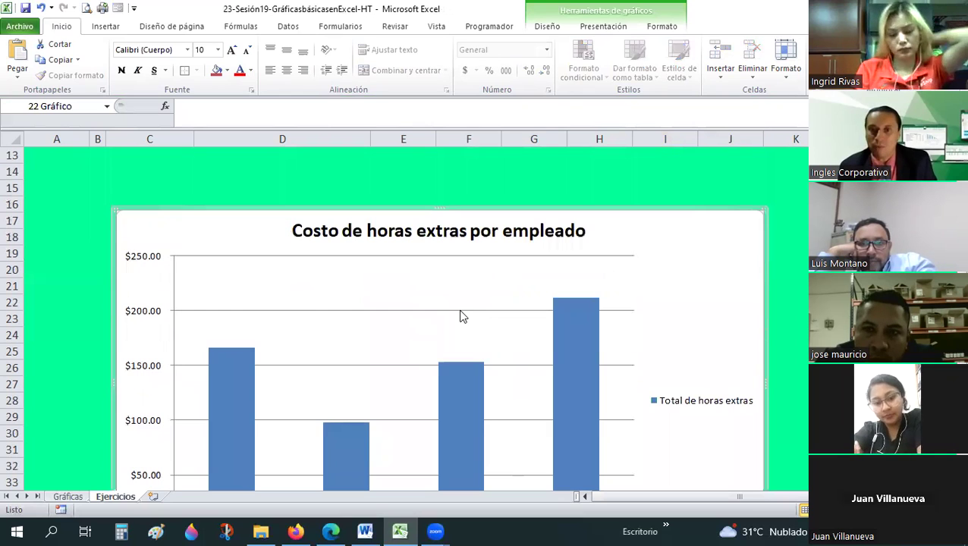
Step: Apply the chart layout with data labels, top legend and no value axis
left_click(547, 27)
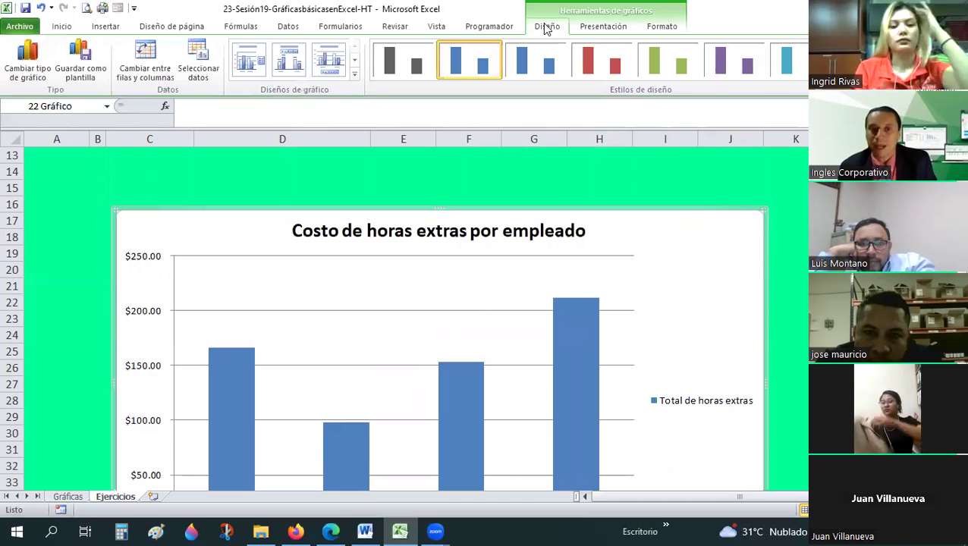
left_click(354, 73)
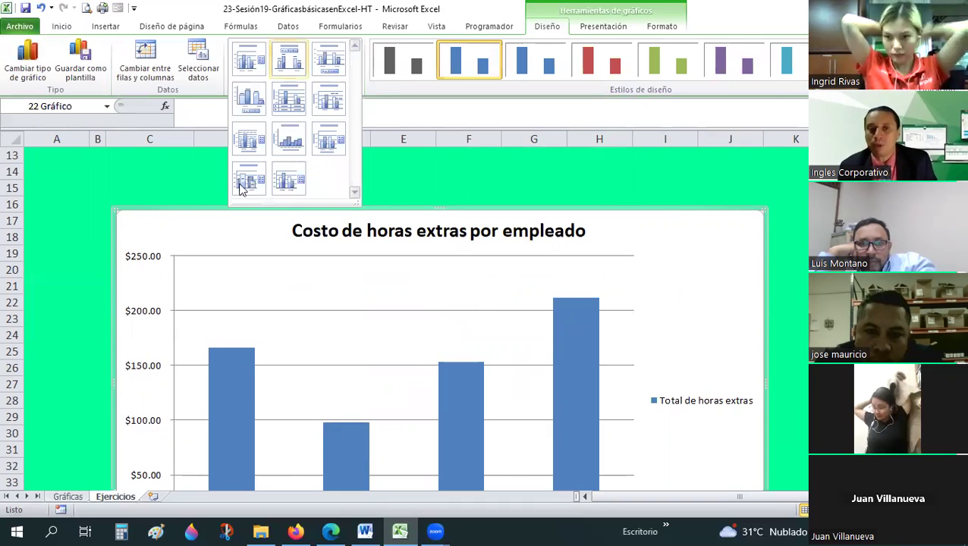
left_click(250, 66)
scroll(300, 254, "down", 3)
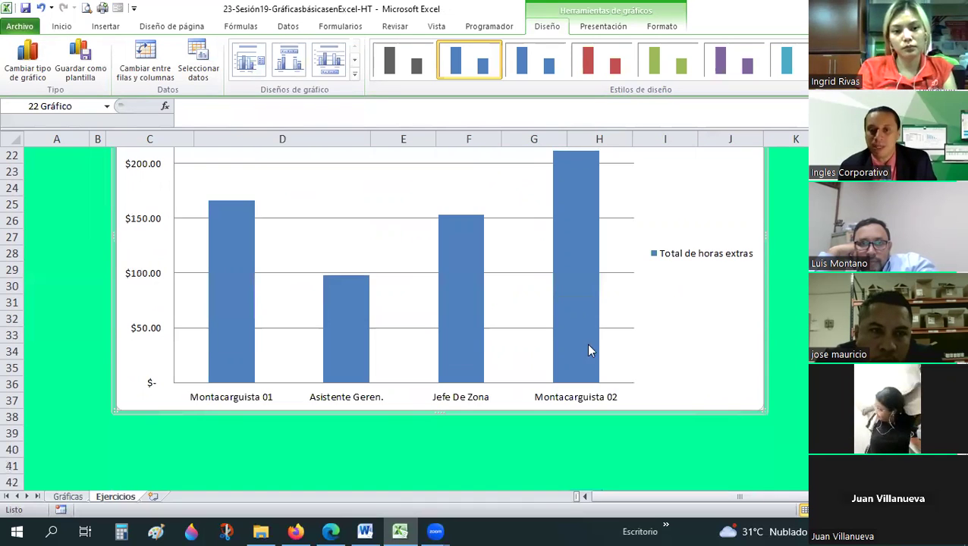
left_click(354, 75)
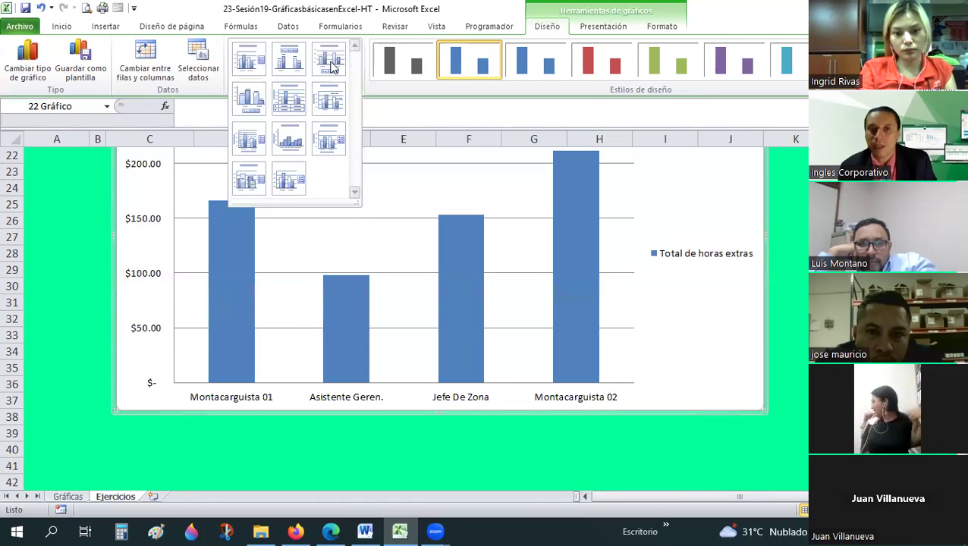
left_click(296, 67)
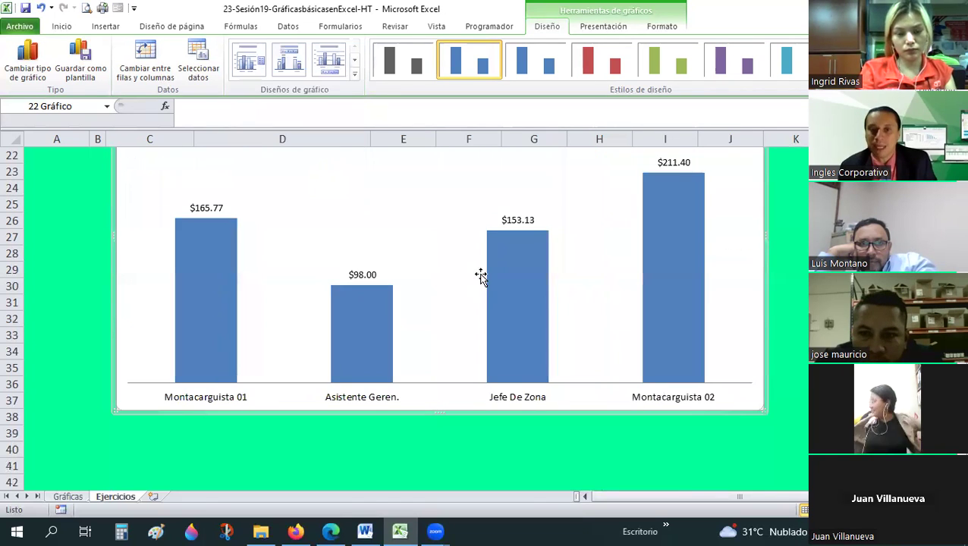
scroll(481, 277, "up", 1)
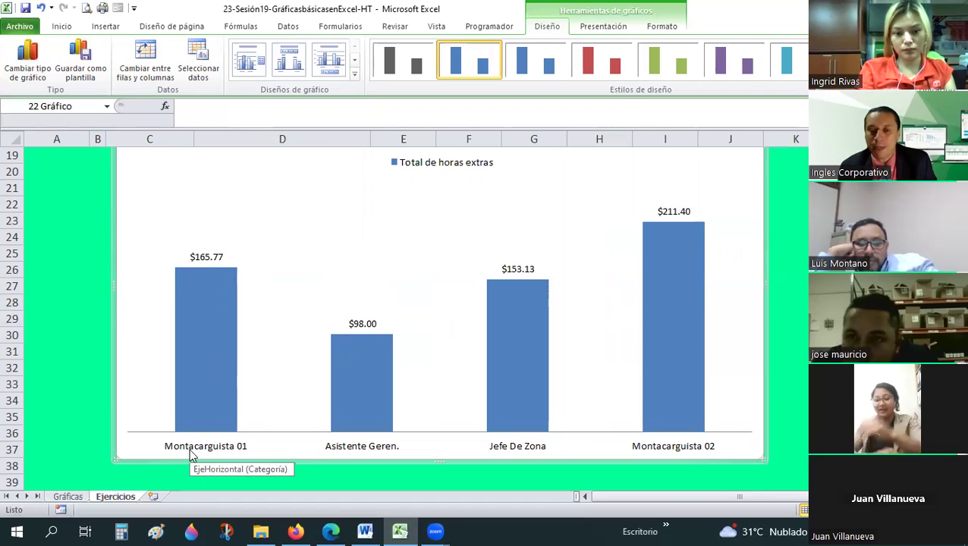
scroll(434, 360, "up", 1)
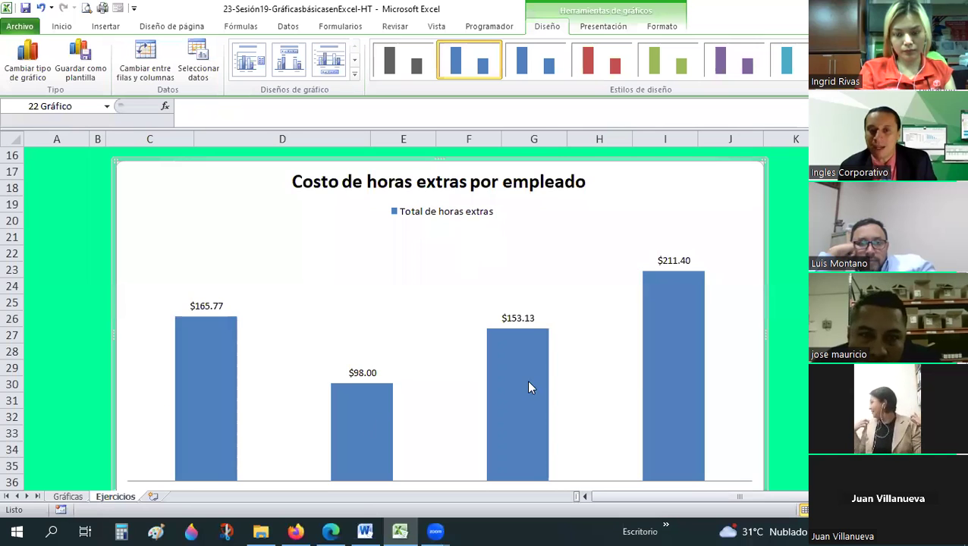
Step: Shrink the chart frame to fit between rows 19 and 38
left_click_drag(743, 175, 642, 286)
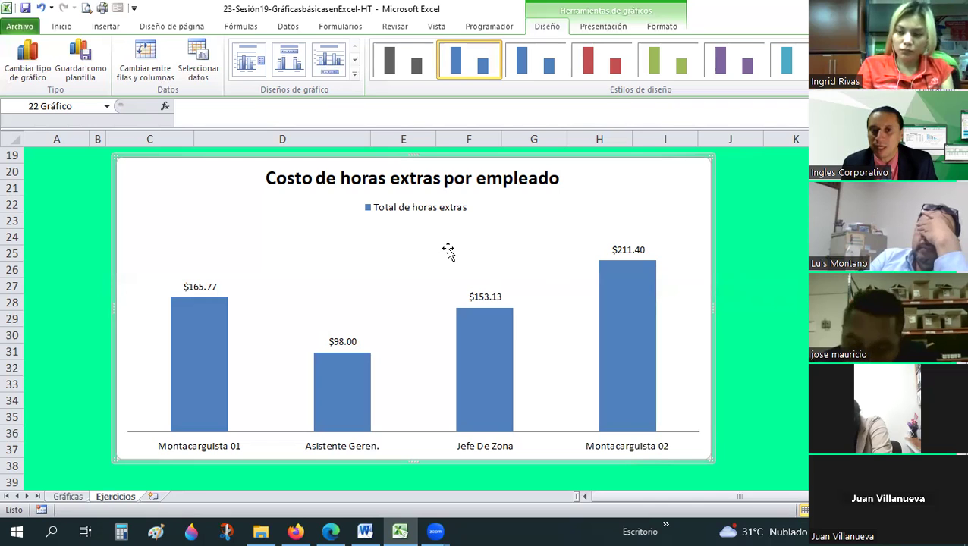
Step: Try layouts with axis values and bottom legend, data labels without title, and a data table
left_click(354, 75)
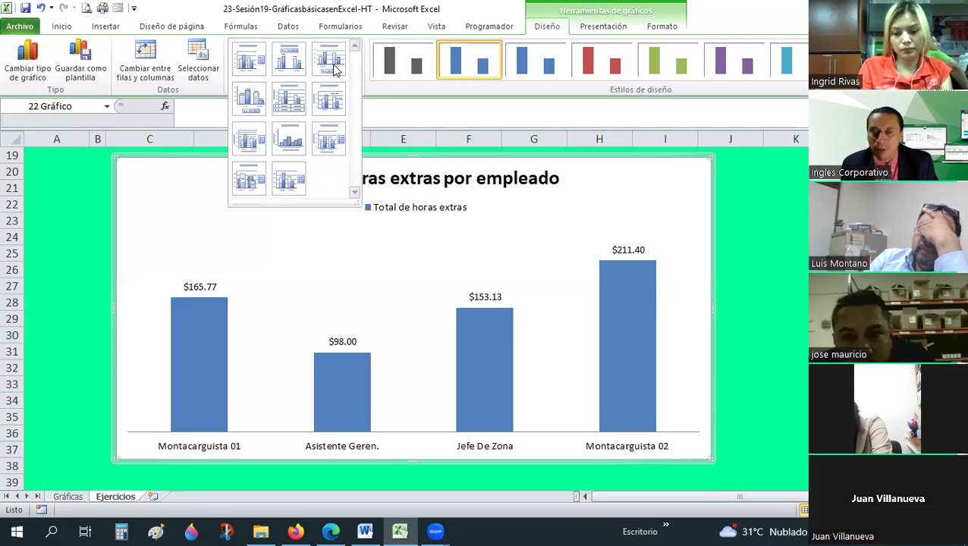
left_click(490, 372)
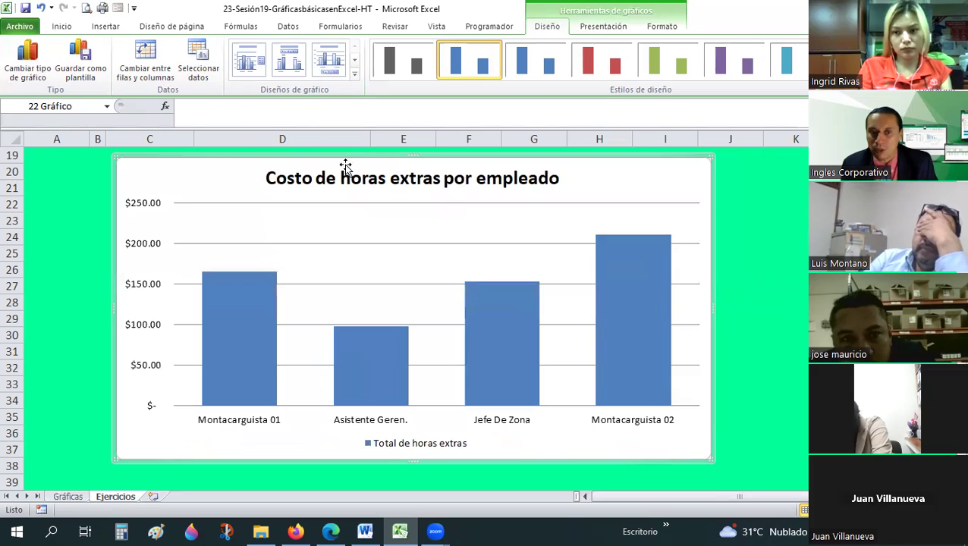
left_click(354, 76)
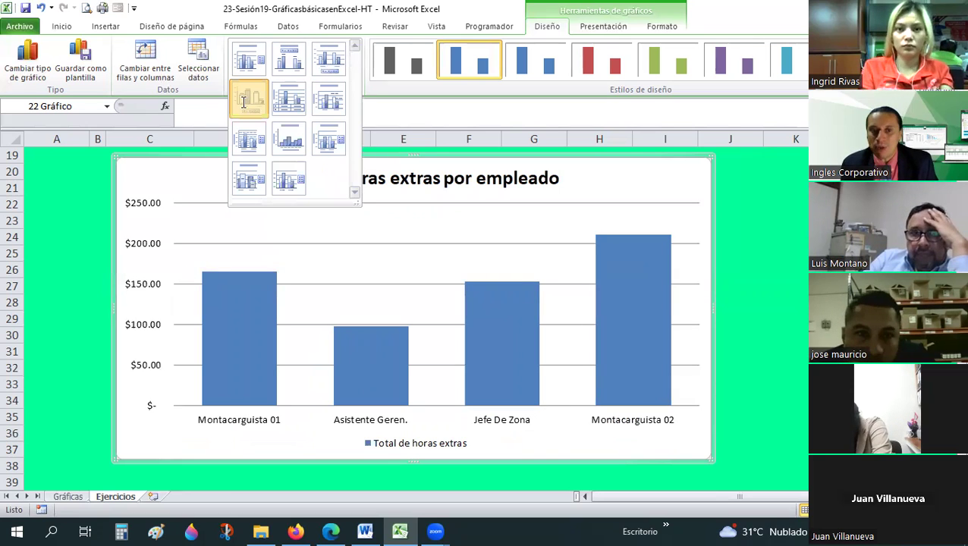
left_click(339, 88)
left_click(353, 76)
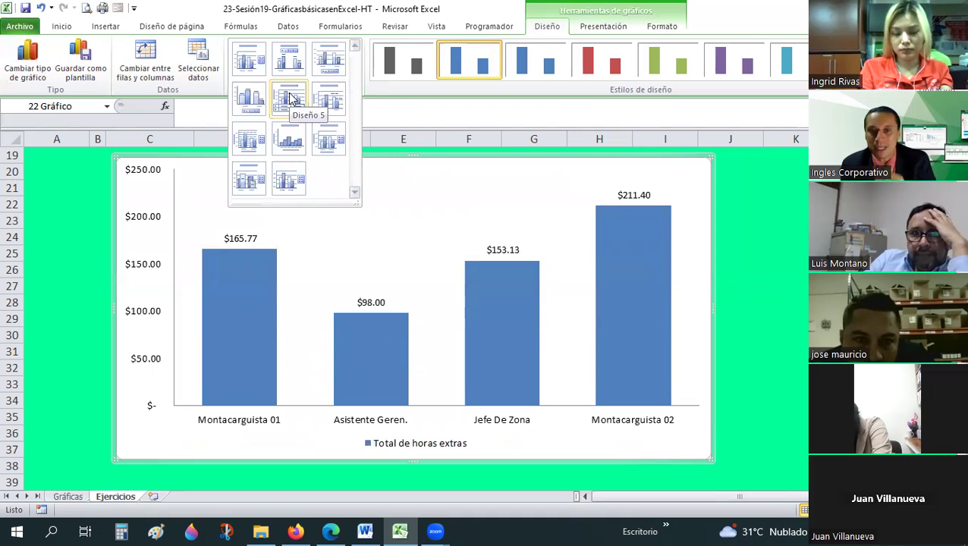
left_click(289, 97)
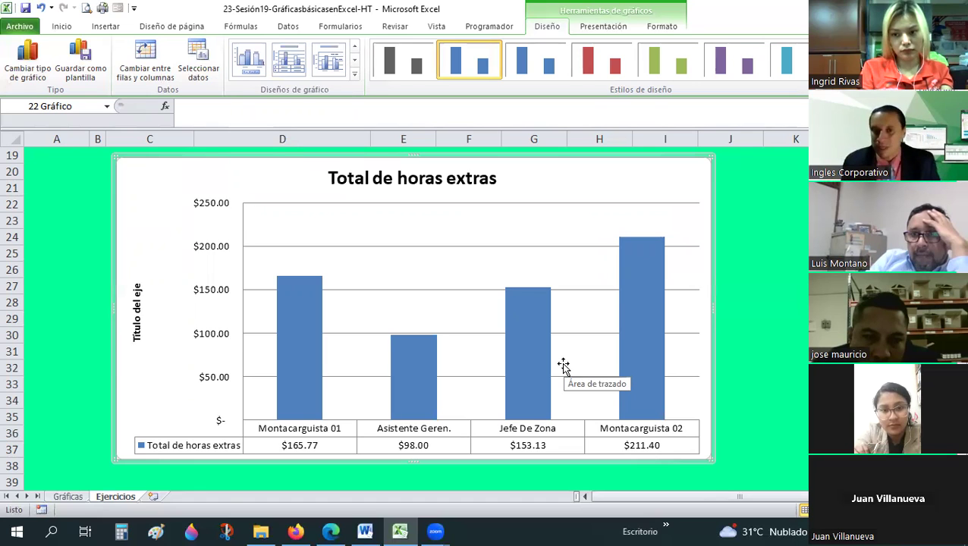
scroll(563, 365, "up", 1)
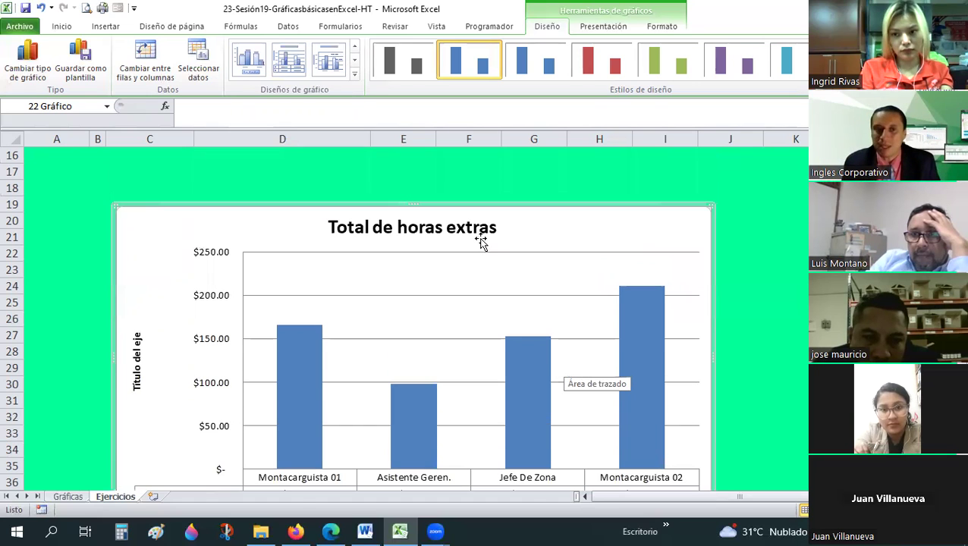
Step: Try layouts labelling only the tallest bar, adding axis titles, and merging the bars
left_click(355, 79)
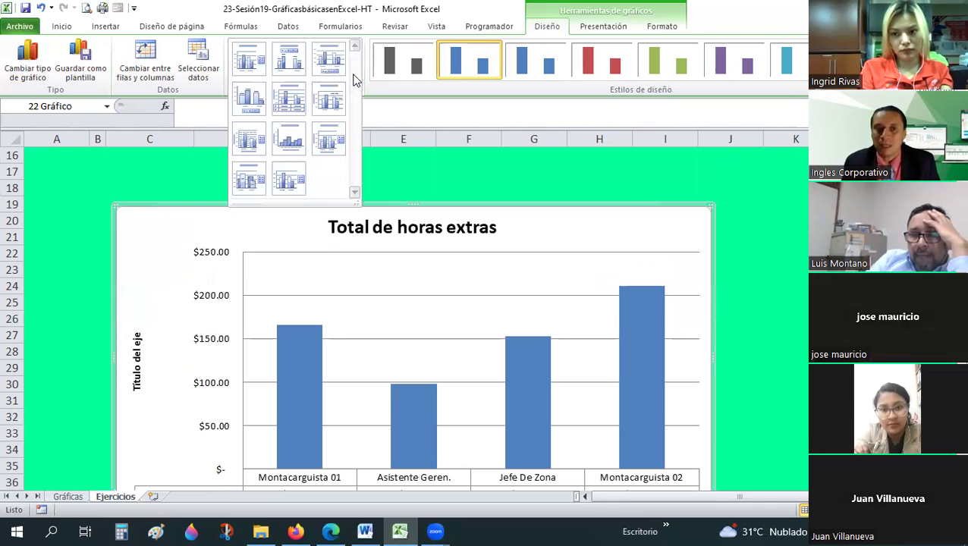
left_click(335, 101)
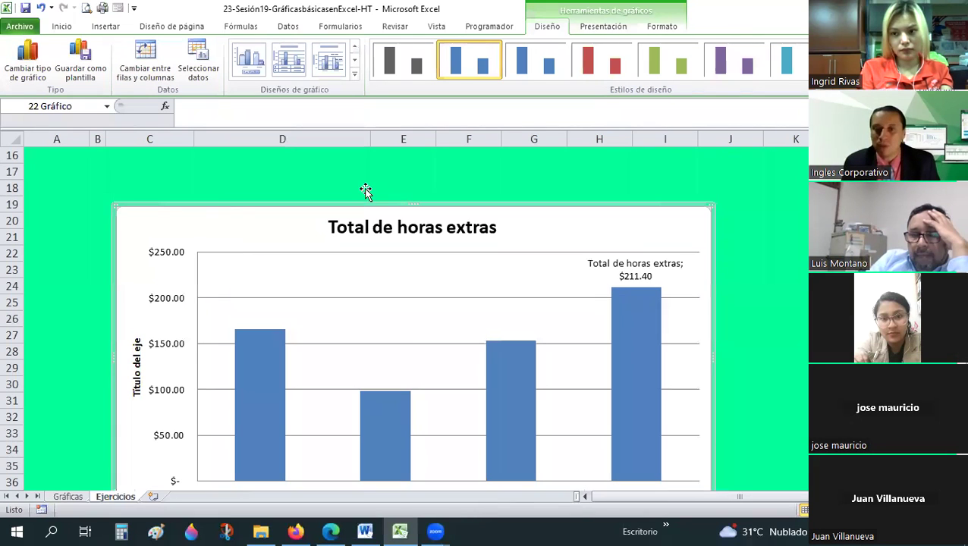
scroll(365, 191, "down", 2)
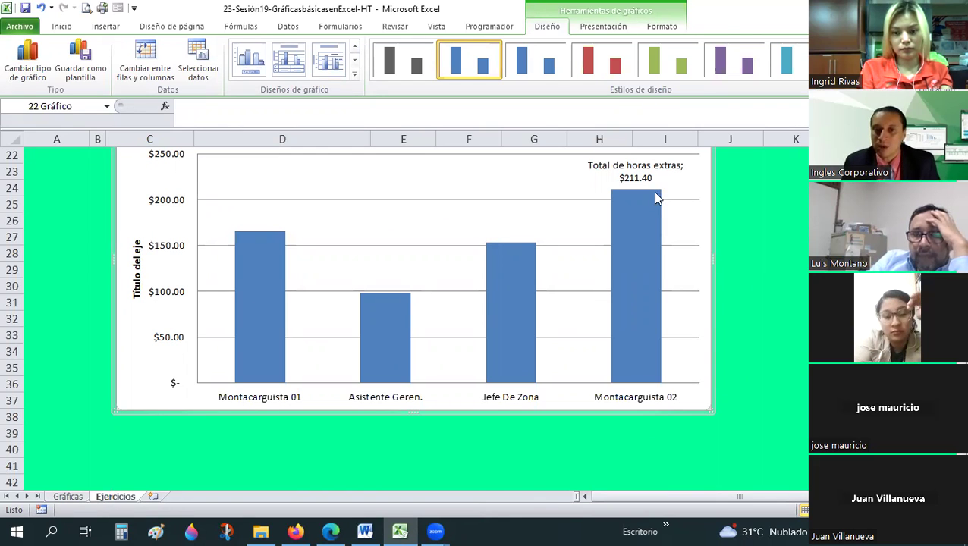
left_click(354, 76)
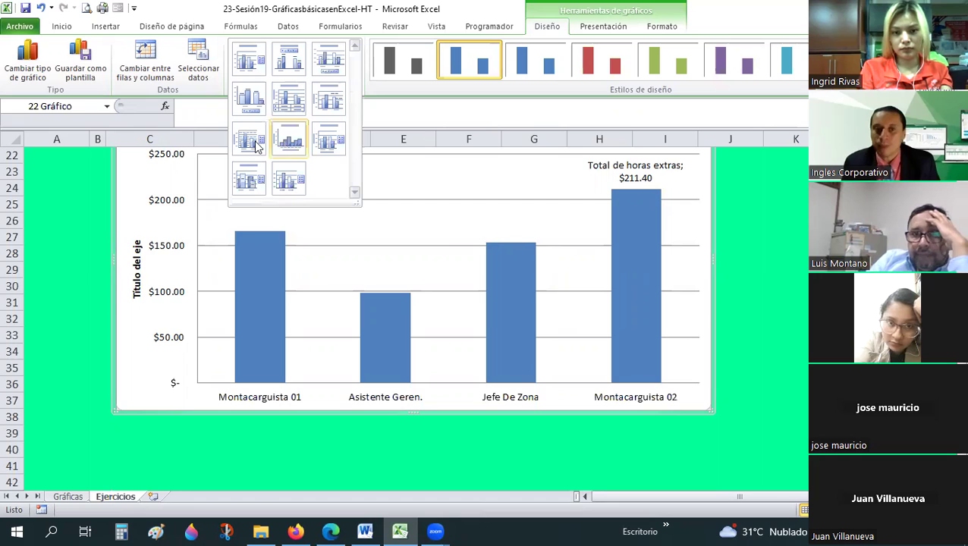
left_click(255, 136)
left_click(354, 75)
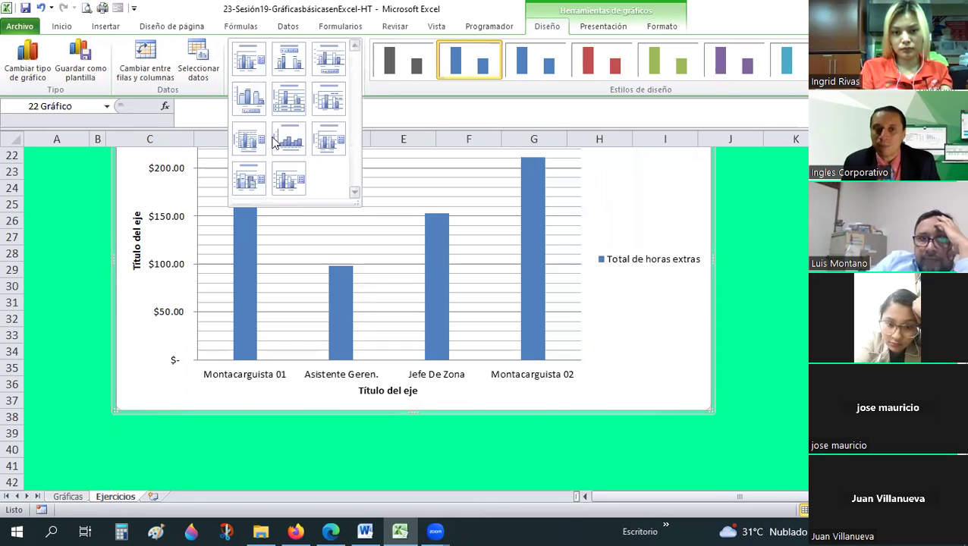
left_click(296, 180)
scroll(331, 320, "up", 1)
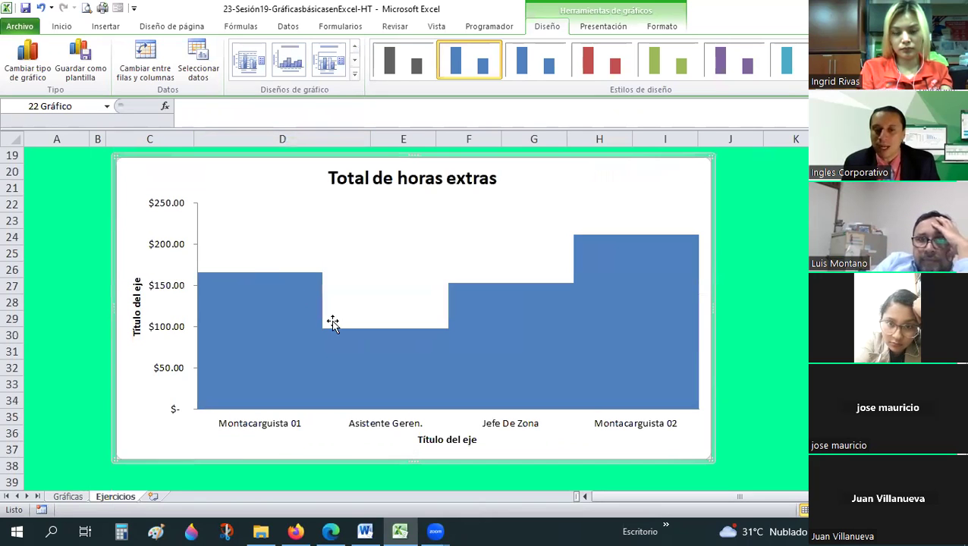
Step: Try a few more layouts, then settle on title, top legend and data labels
left_click(353, 73)
left_click(327, 148)
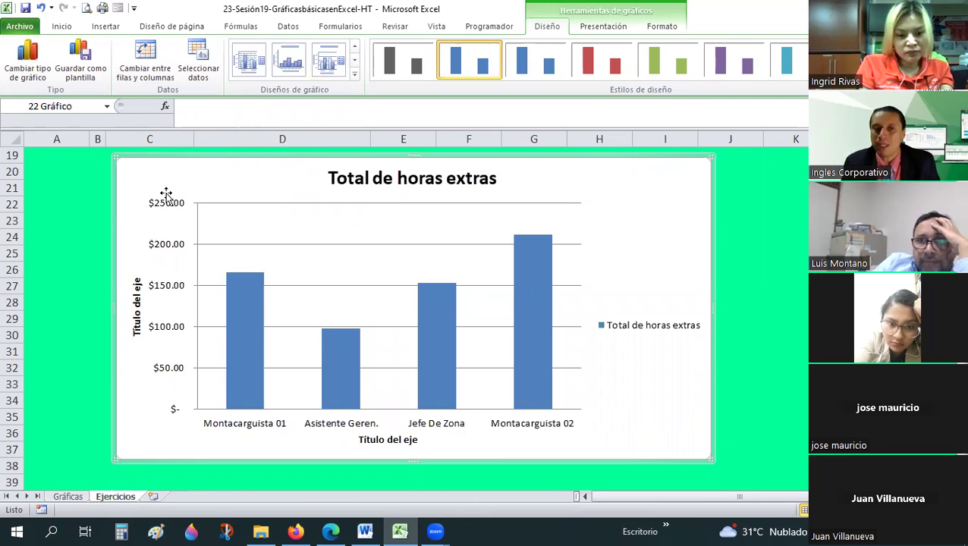
left_click(354, 74)
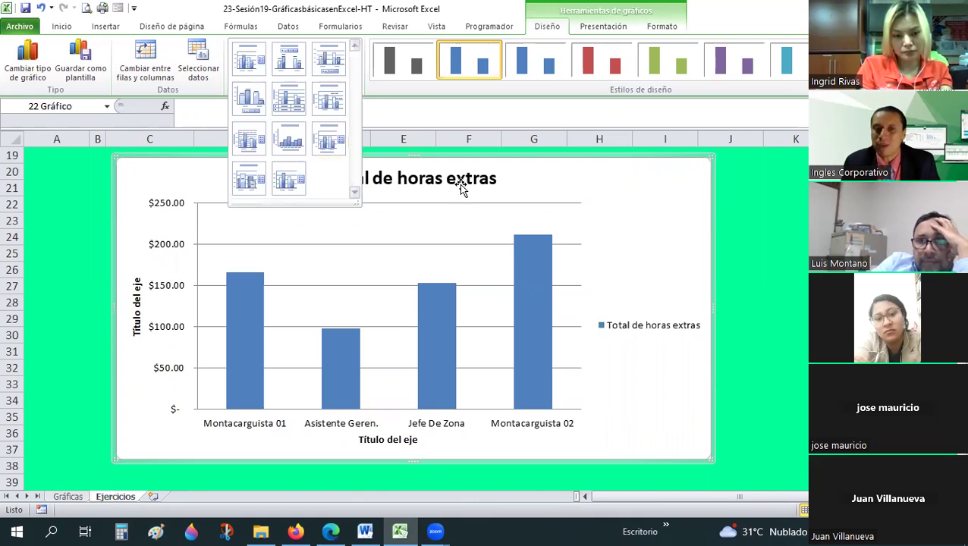
left_click(248, 179)
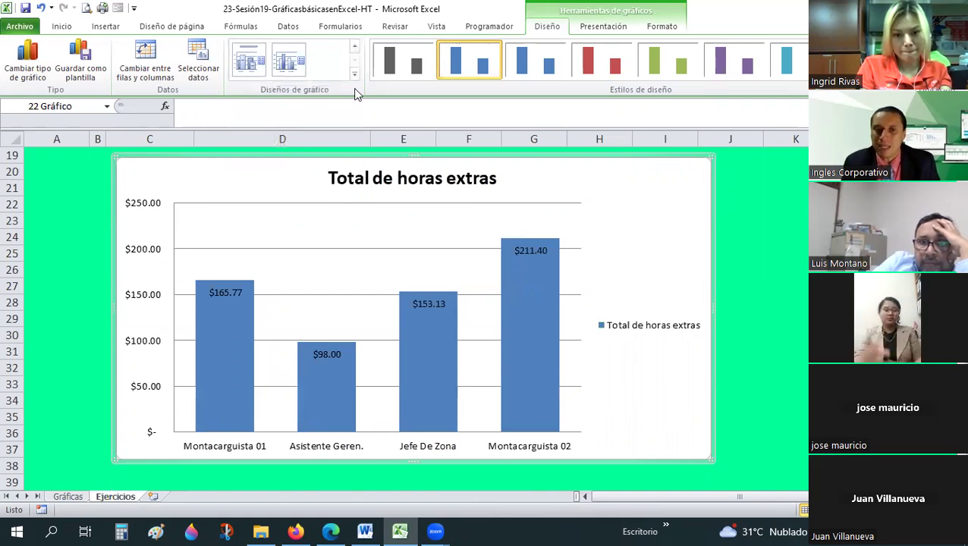
left_click(290, 62)
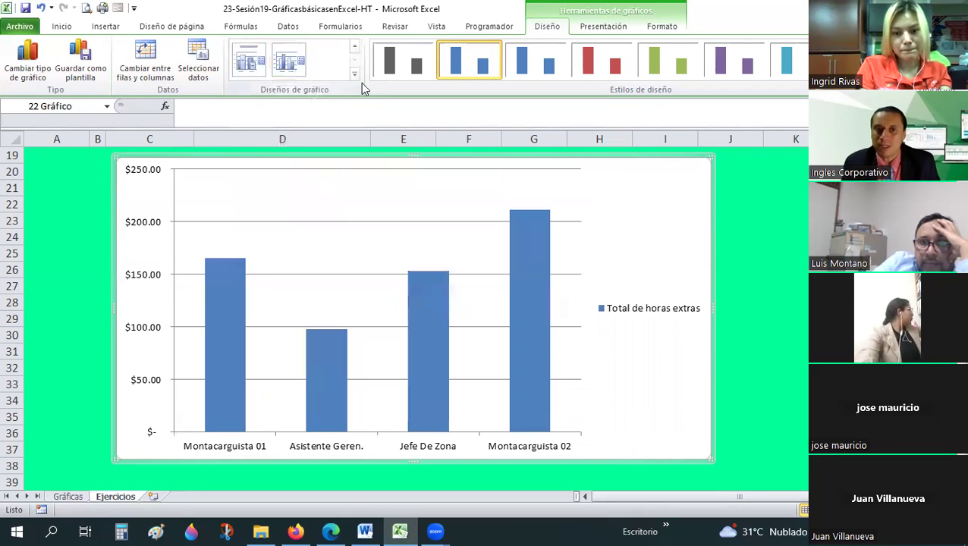
left_click(354, 73)
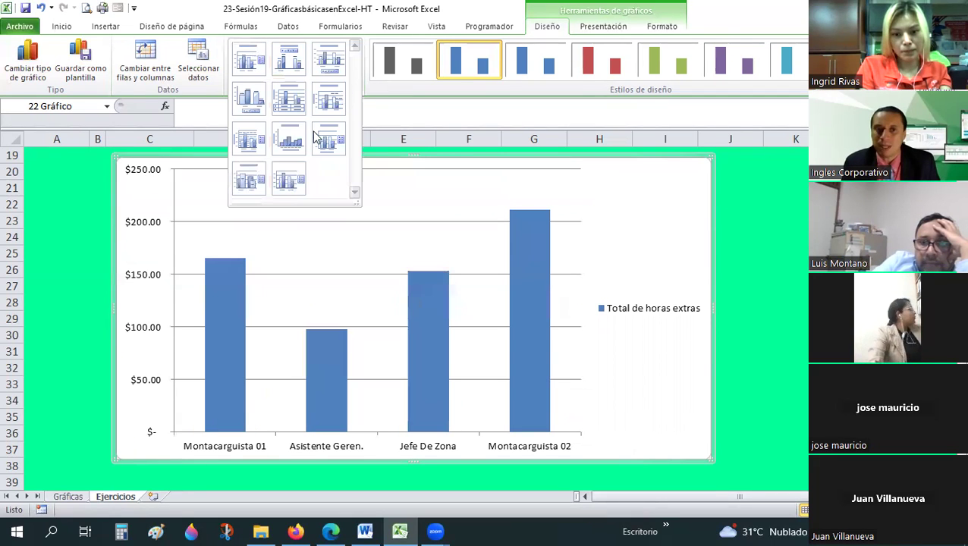
left_click(295, 67)
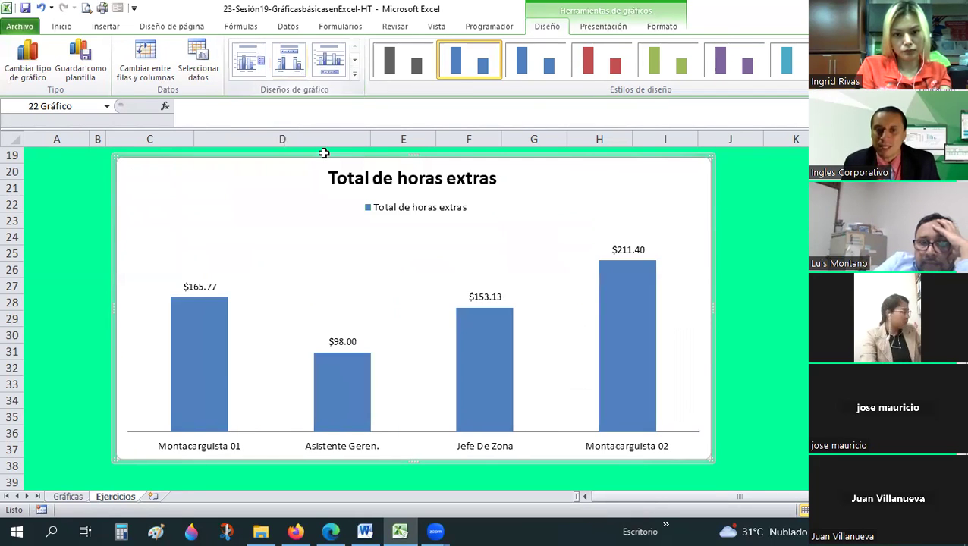
Step: Retitle the chart 'Costo total de horas extras'
left_click(371, 179)
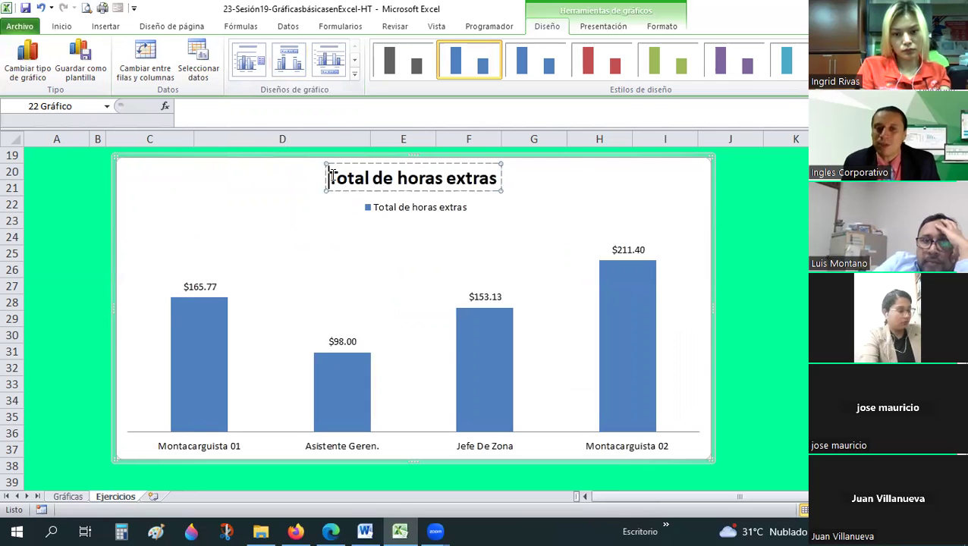
type("Co")
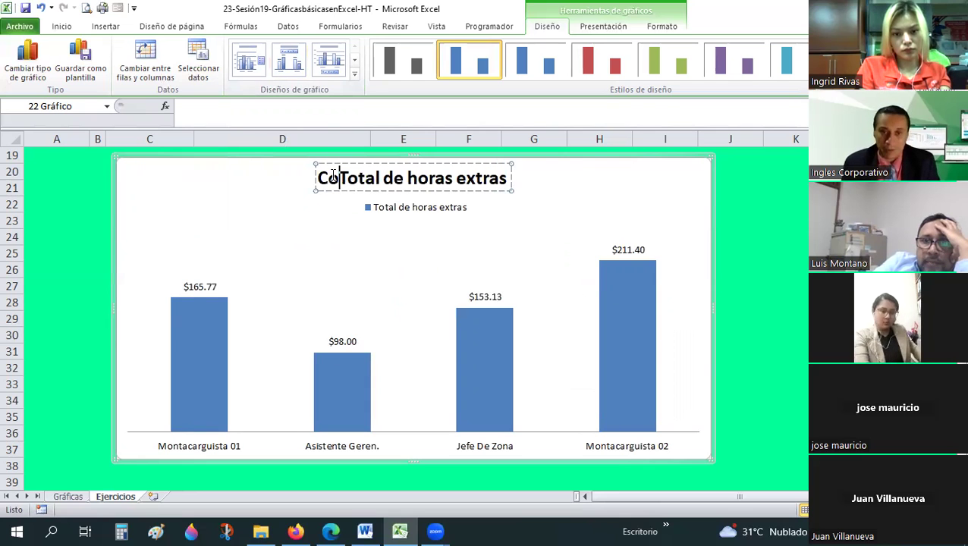
type("sto")
key("Delete")
type("t")
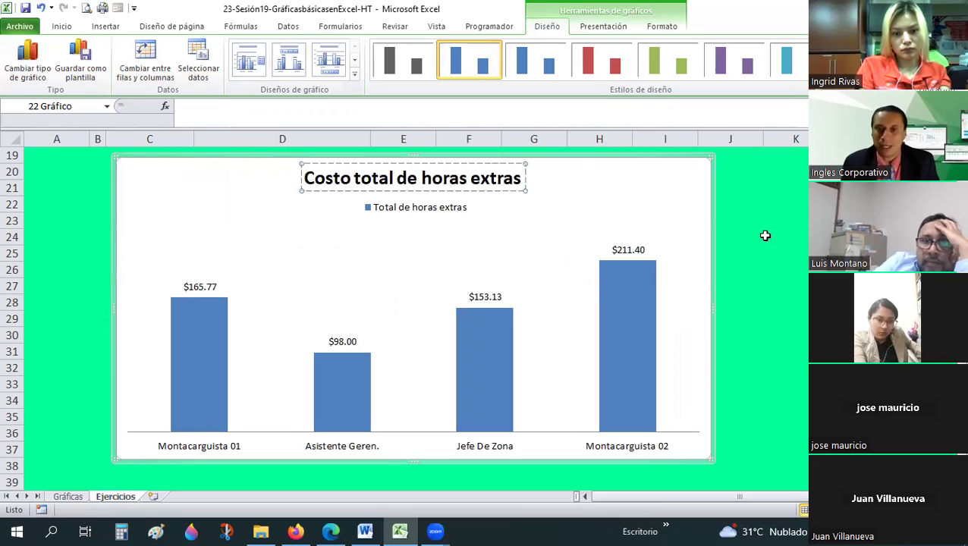
left_click(781, 236)
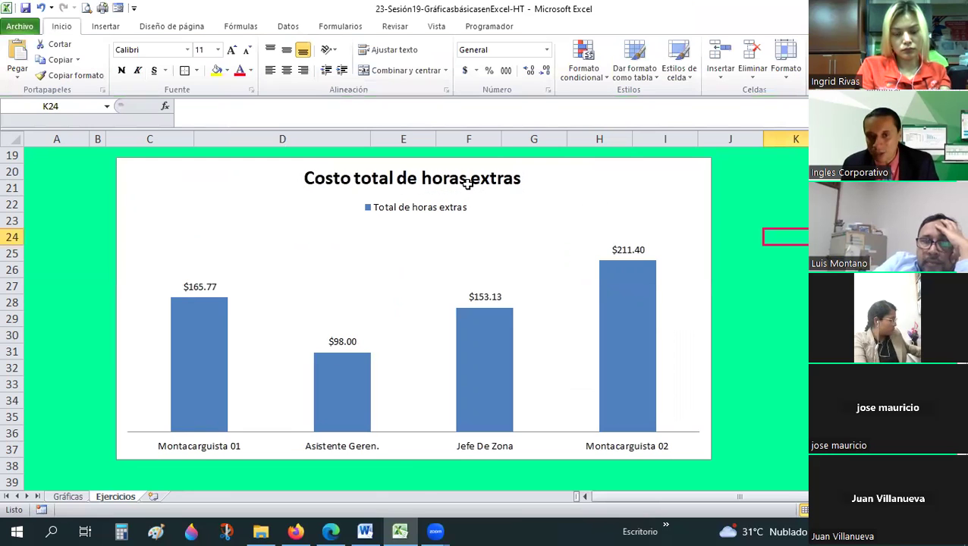
Step: Review the data table above the chart, then switch to the web browser
scroll(553, 181, "up", 6)
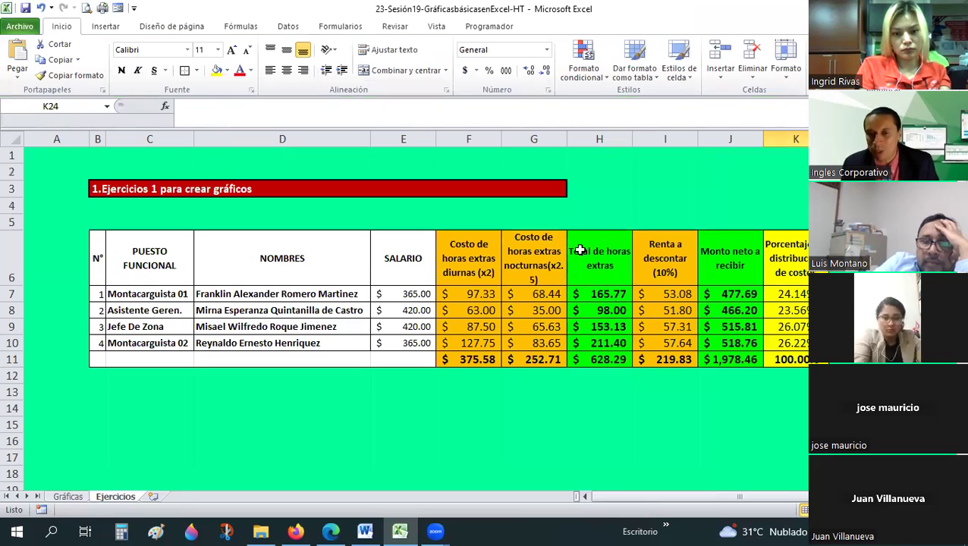
scroll(577, 245, "down", 4)
scroll(577, 245, "down", 2)
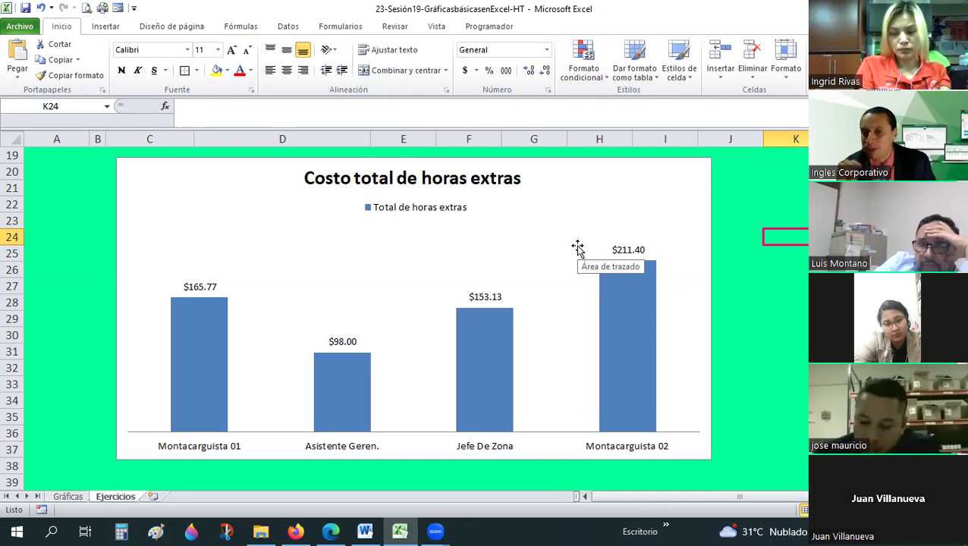
left_click(295, 531)
Step: Open the FCO CONTROL ASIST spreadsheet and select cell BO2 in the day 15 column
left_click(603, 7)
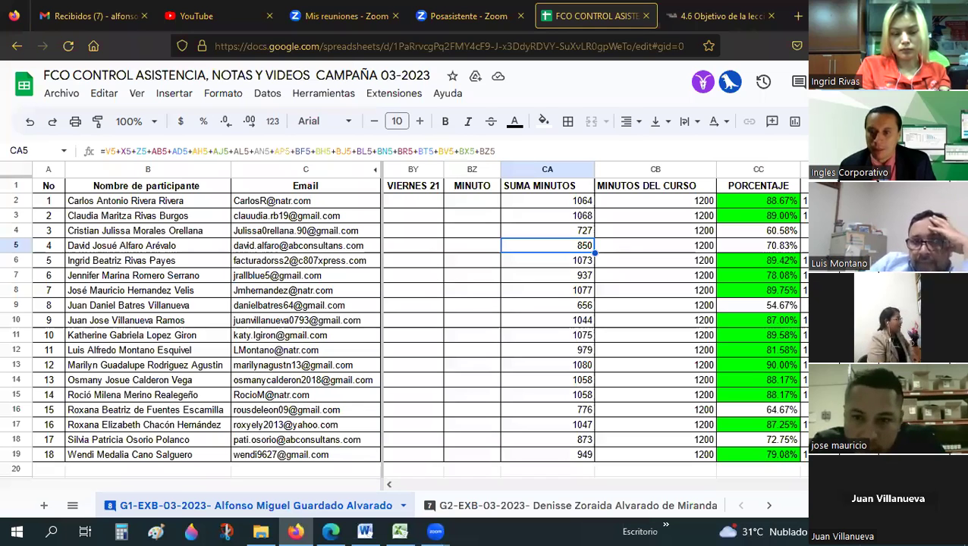
left_click(933, 290)
scroll(596, 319, "left", 10)
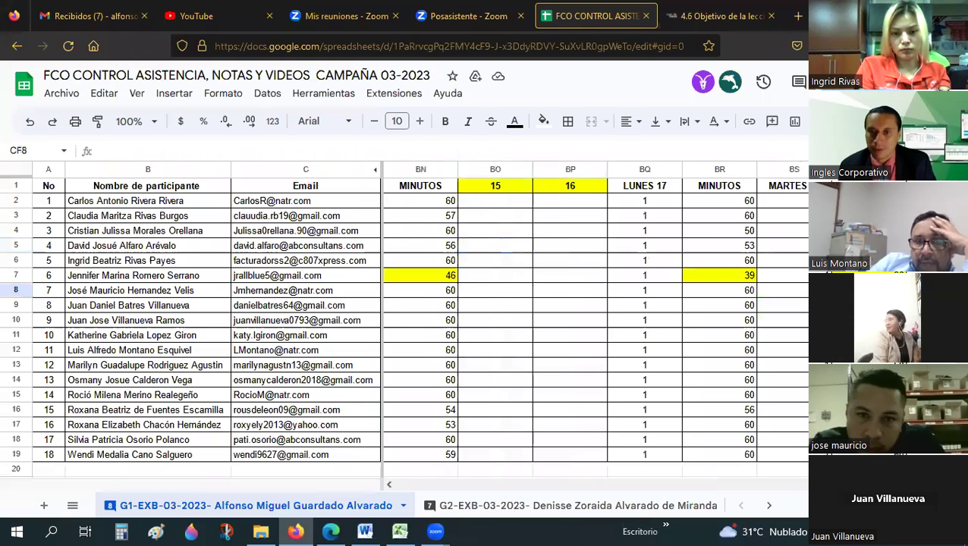
scroll(639, 244, "left", 2)
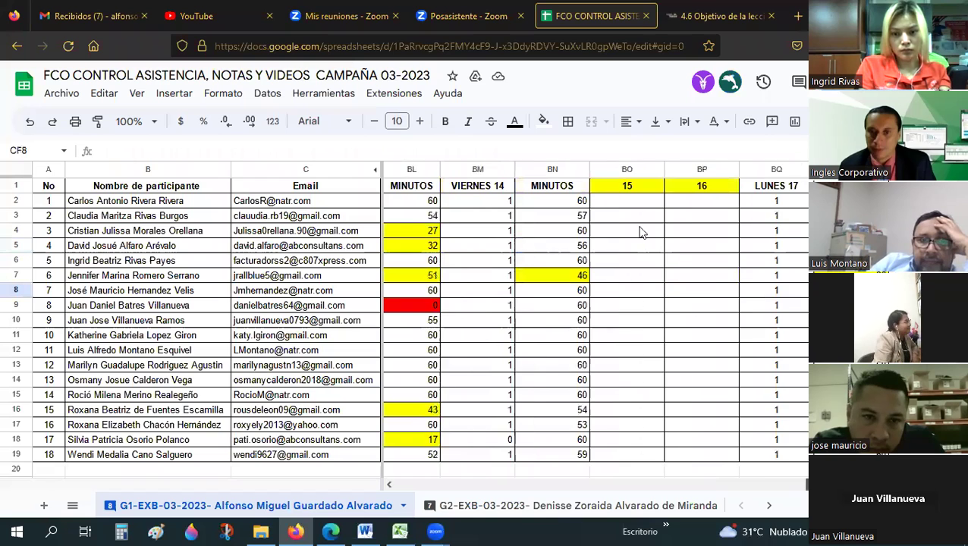
left_click(613, 229)
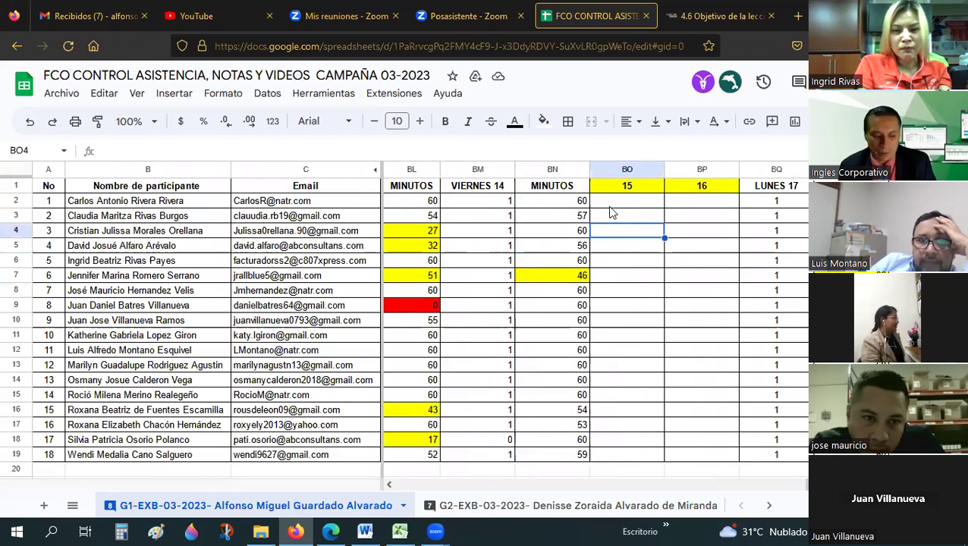
left_click(610, 206)
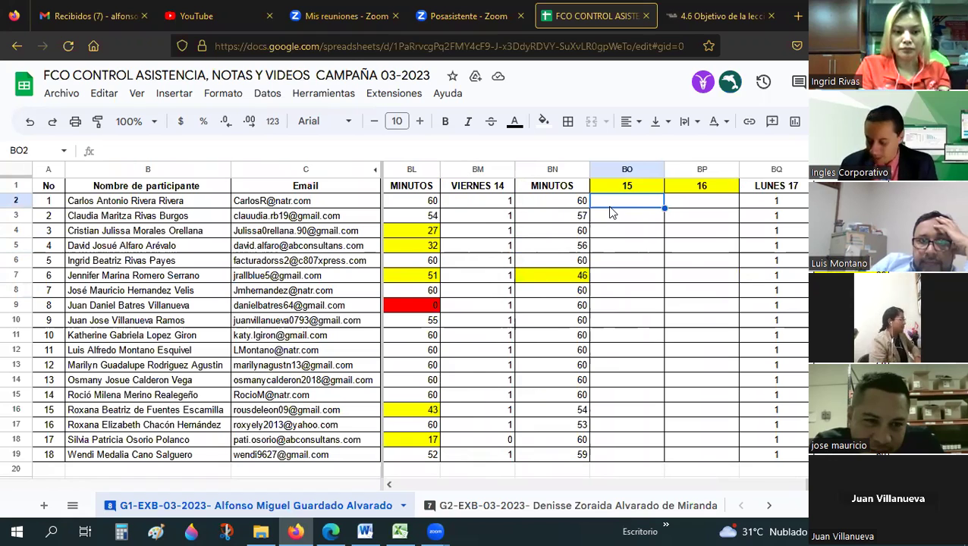
Step: Enter 1 for participants 1 to 4 in the day 15 column (BO2:BO5)
type("1")
key("Return")
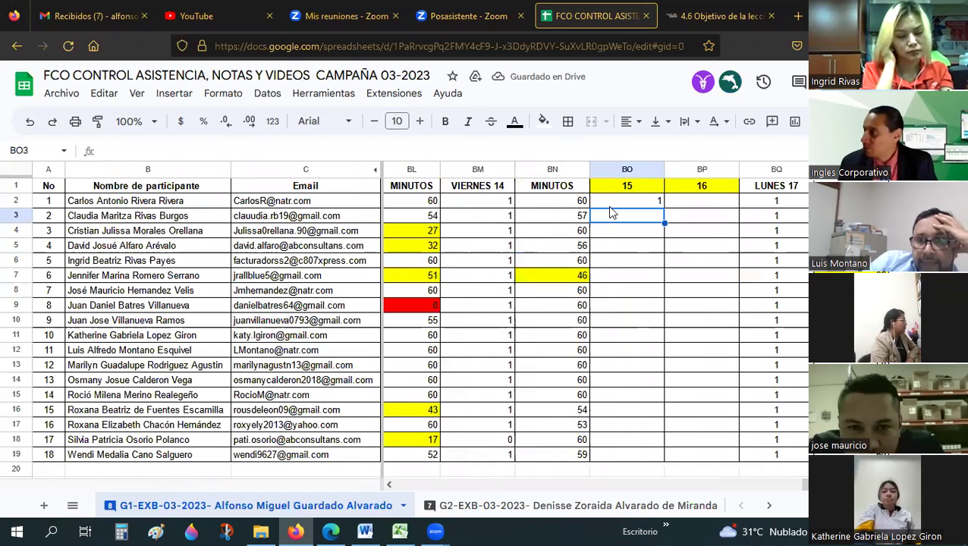
type("1")
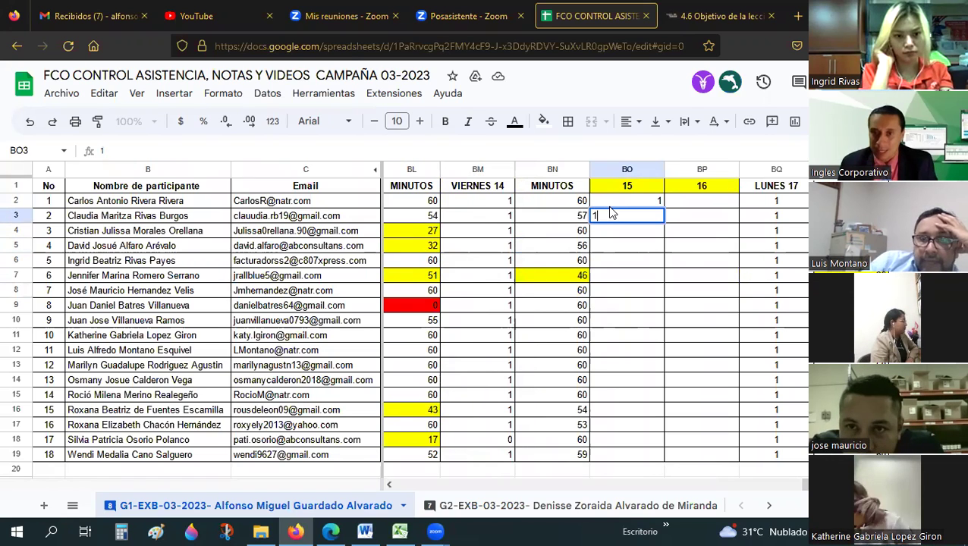
key("Return")
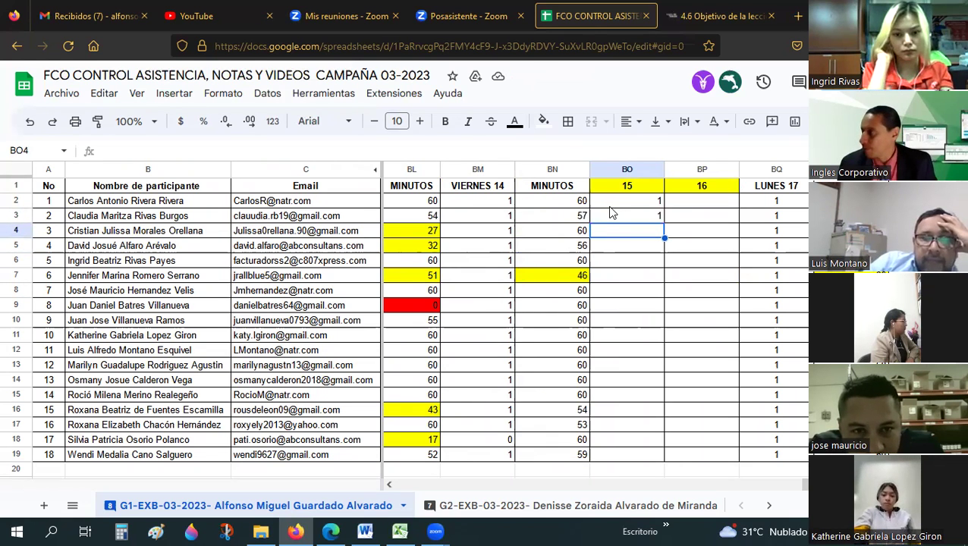
type("1")
key("Return")
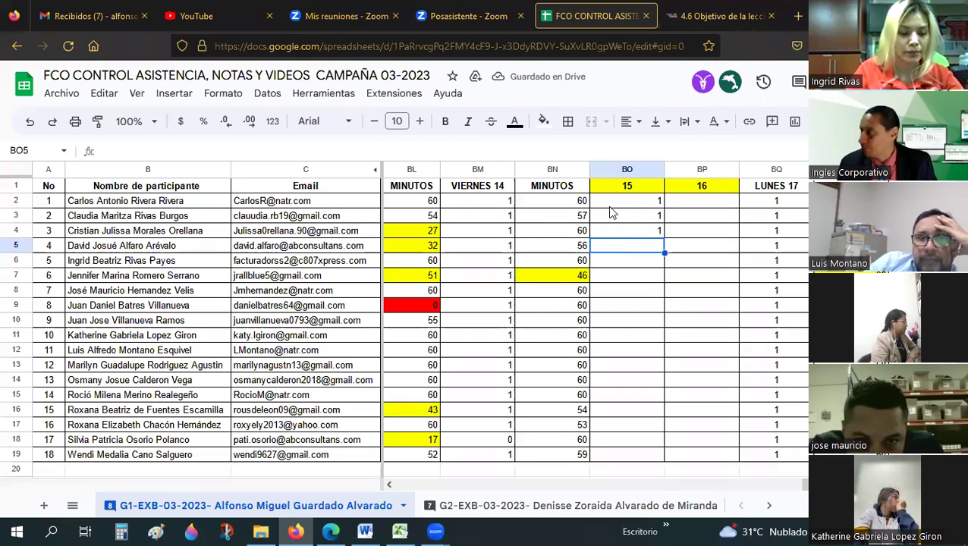
type("1")
key("Return")
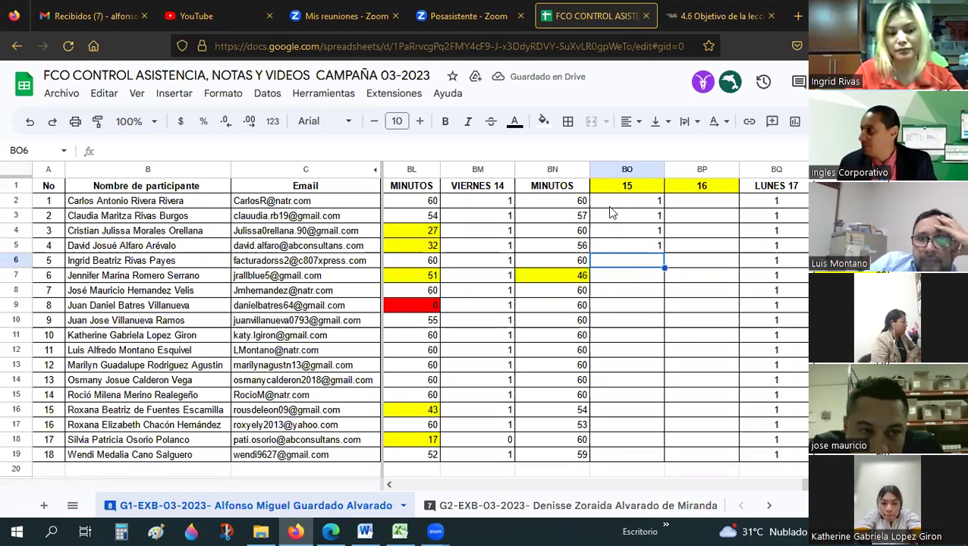
Step: Enter 1 for participants 5 to 7, correcting participant 6's mistaken 0
type("1")
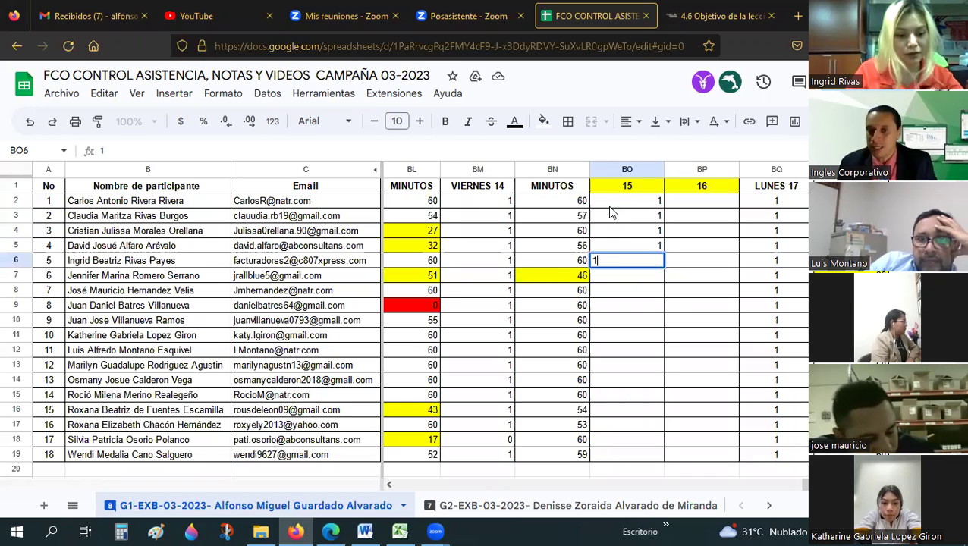
key("Return")
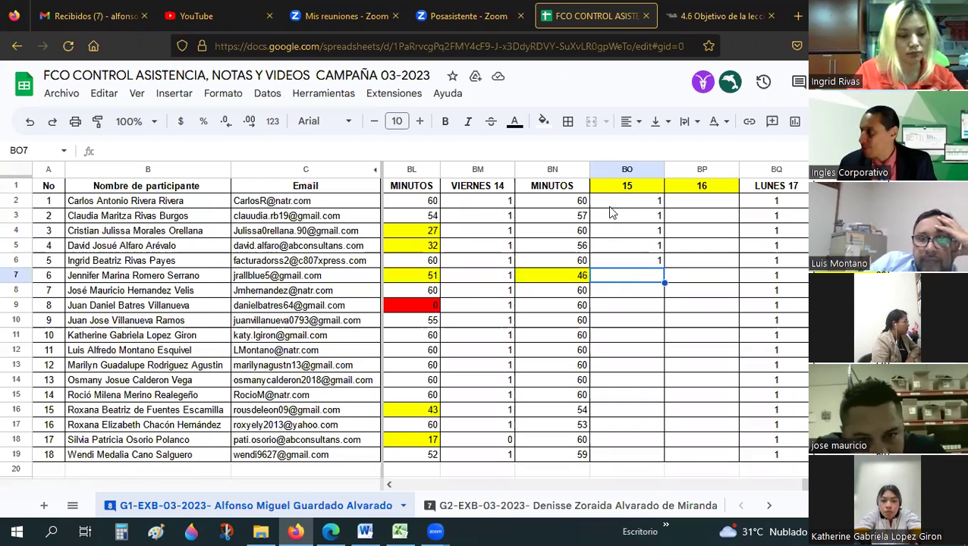
type("0")
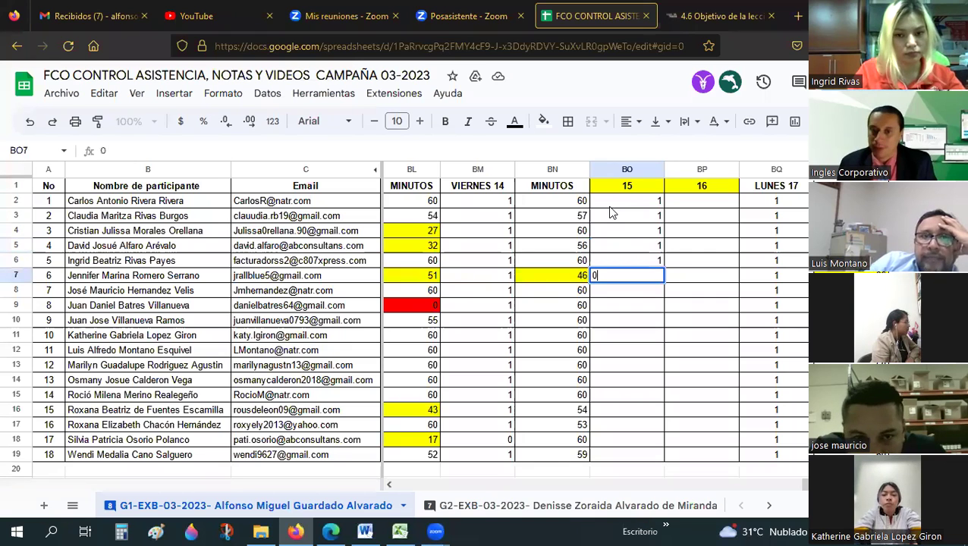
key("BackSpace")
type("1")
key("Return")
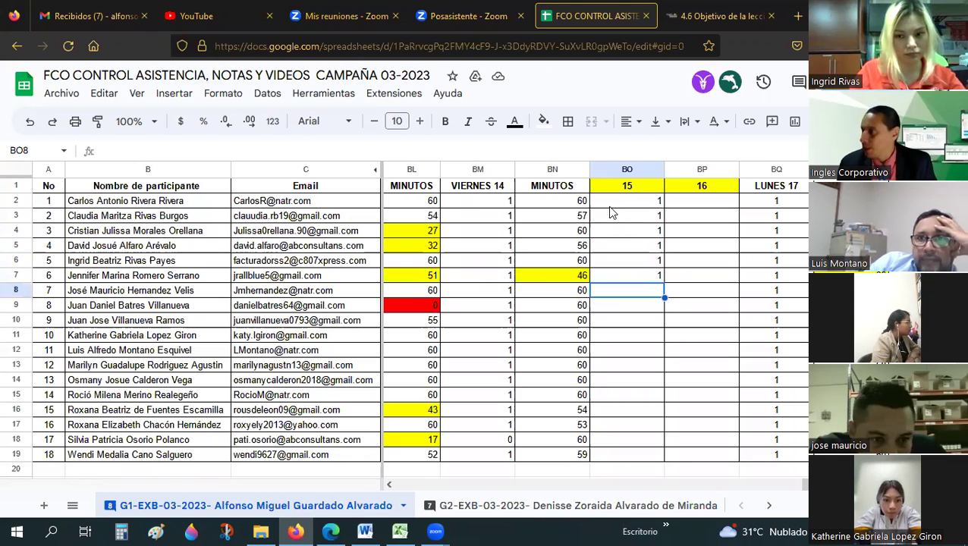
type("1")
key("Return")
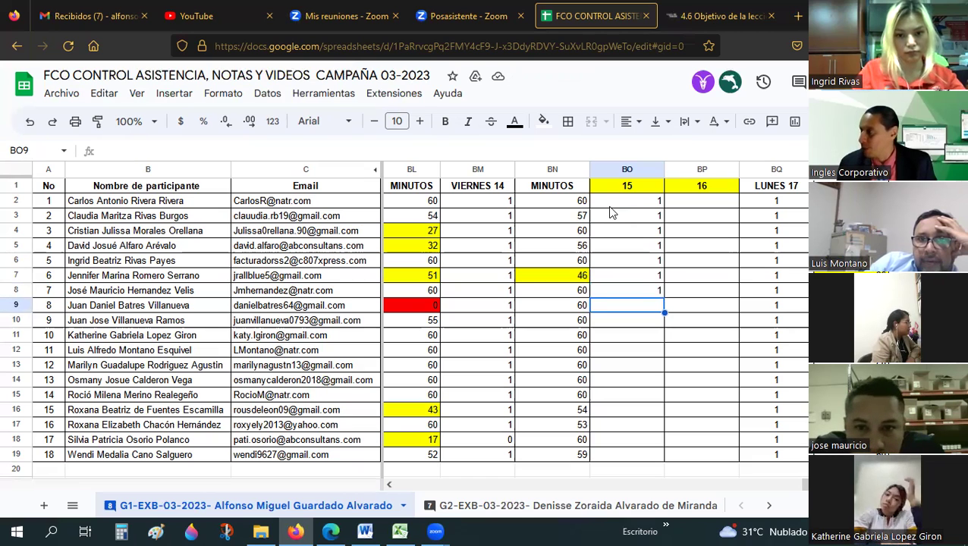
type("0")
key("Return")
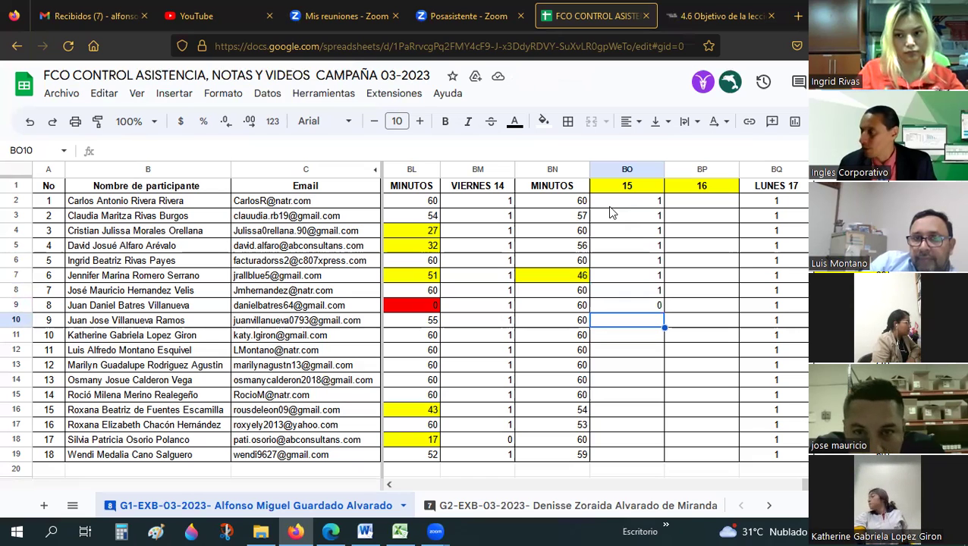
type("1")
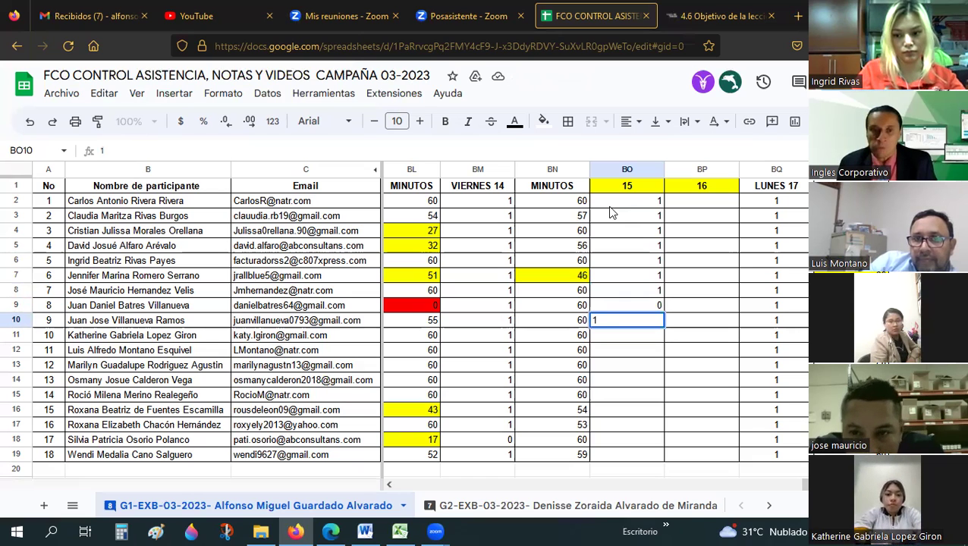
key("Return")
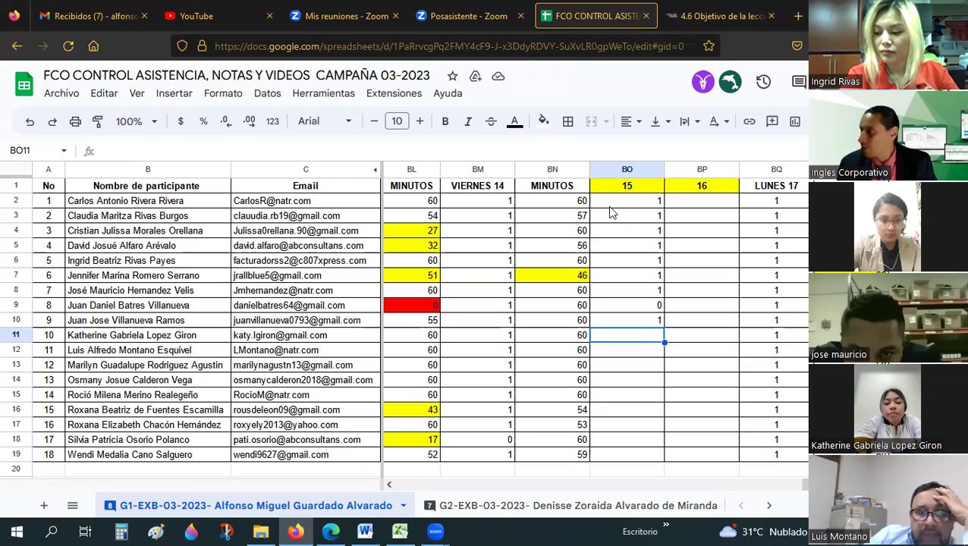
type("1")
key("Return")
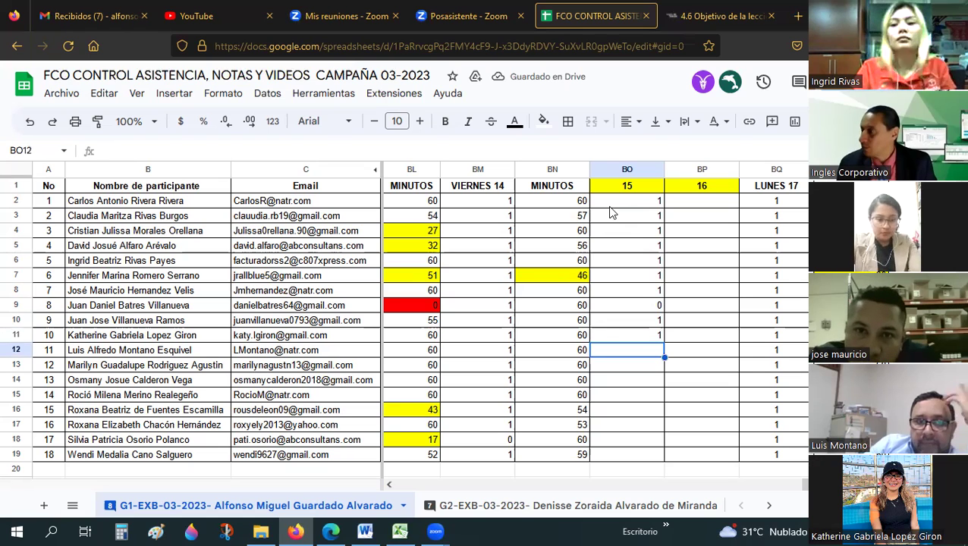
type("1")
key("Return")
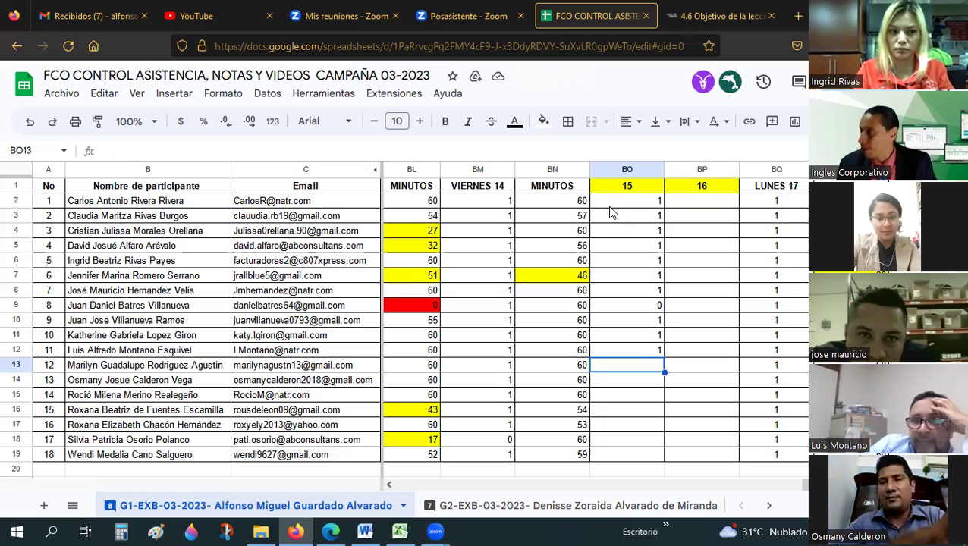
type("1")
key("Return")
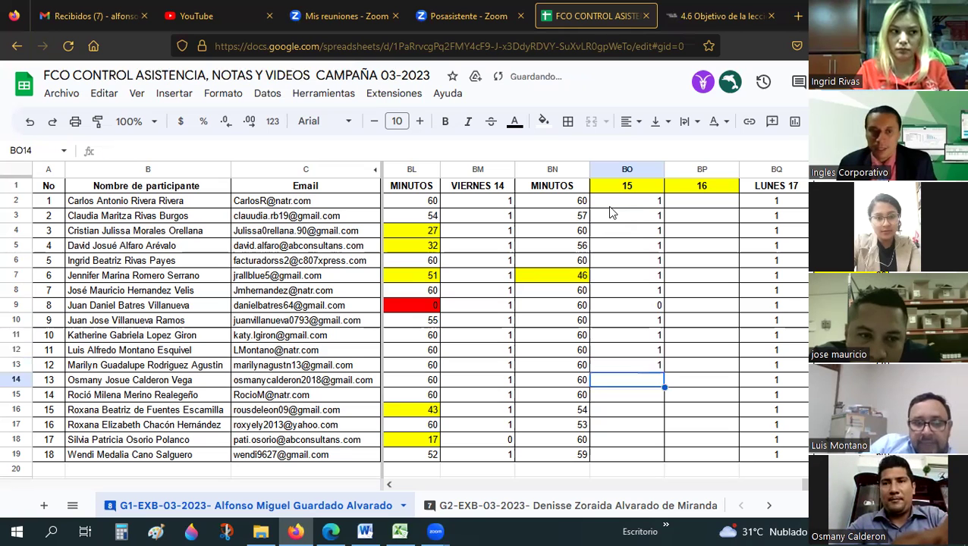
type("1")
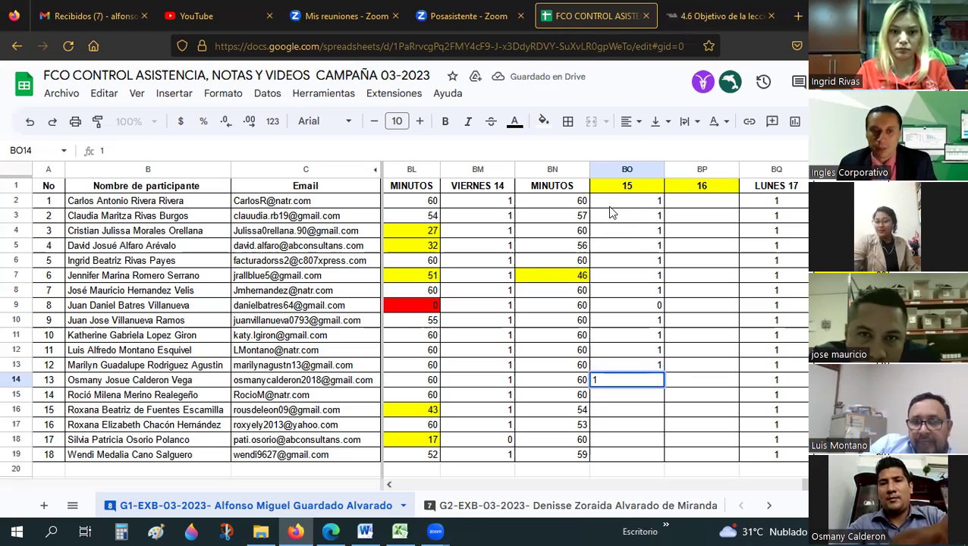
key("Return")
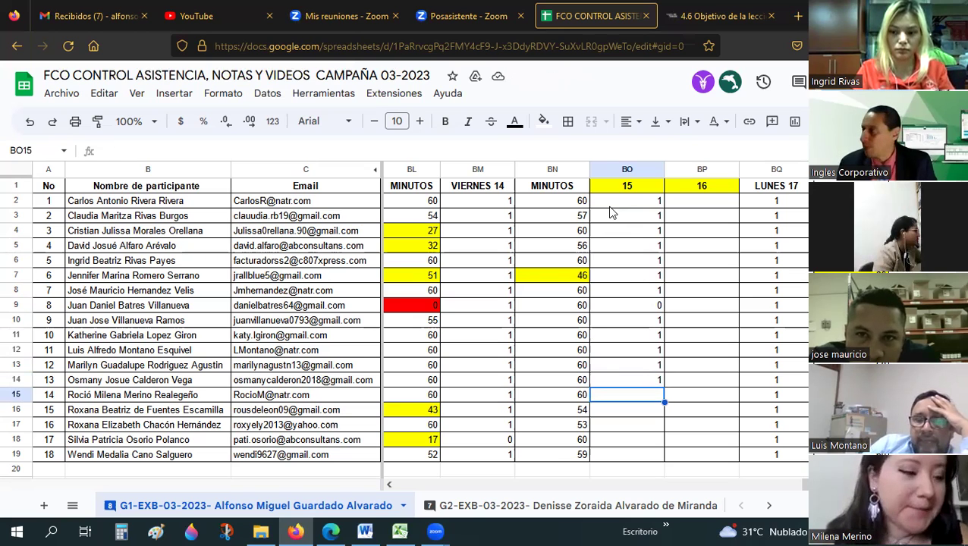
type("1")
key("Return")
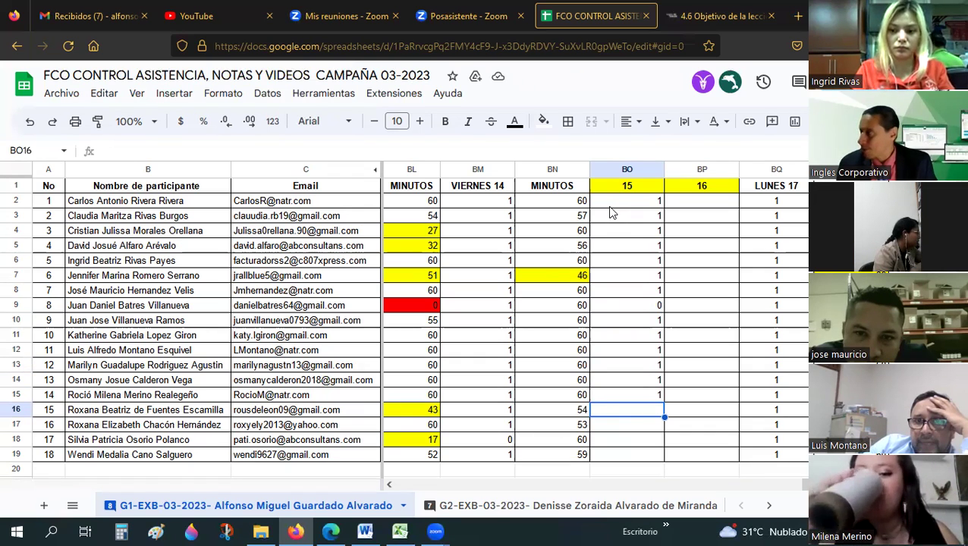
type("0")
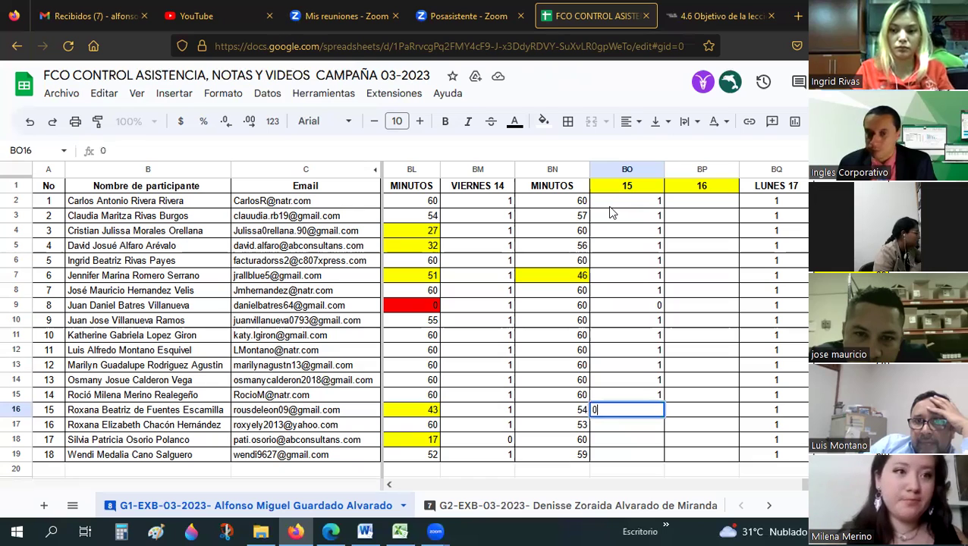
key("Return")
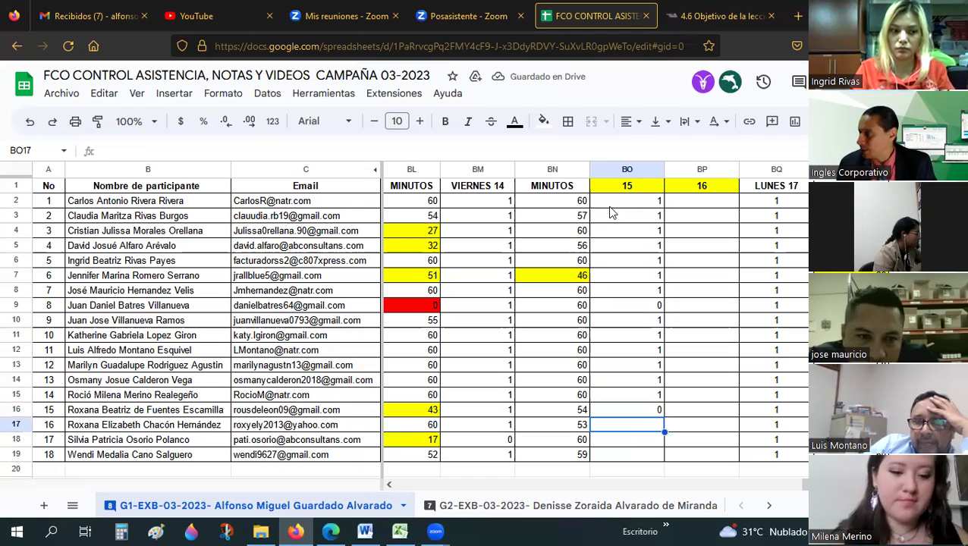
type("1")
key("Return")
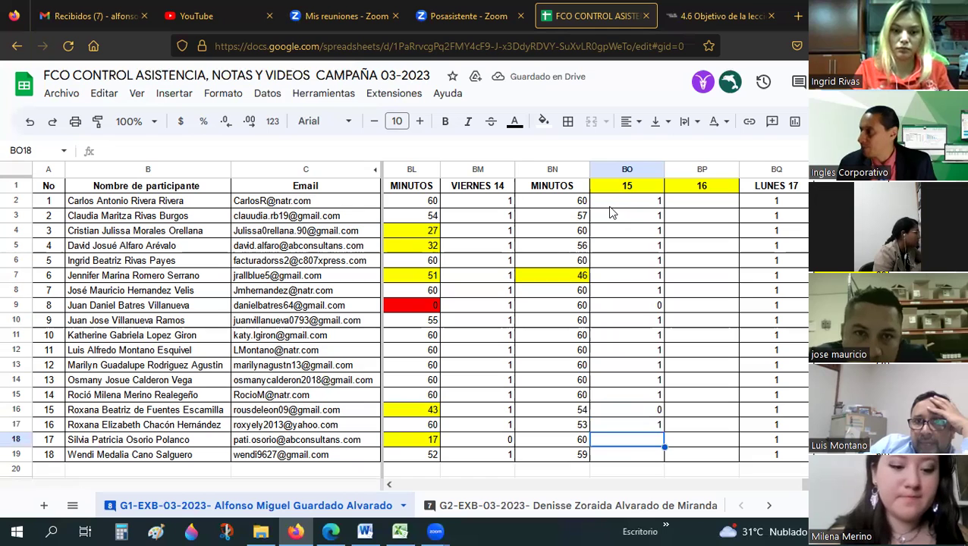
type("1")
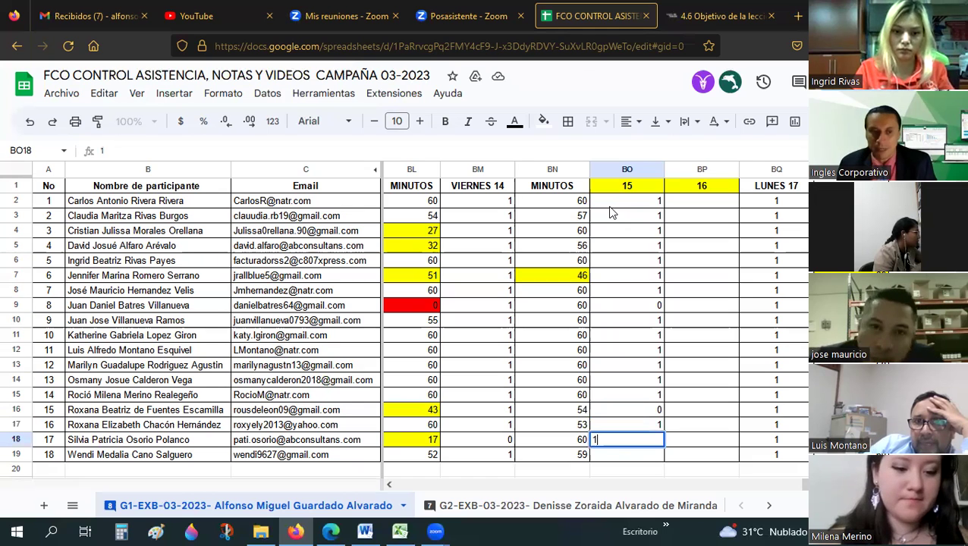
key("Return")
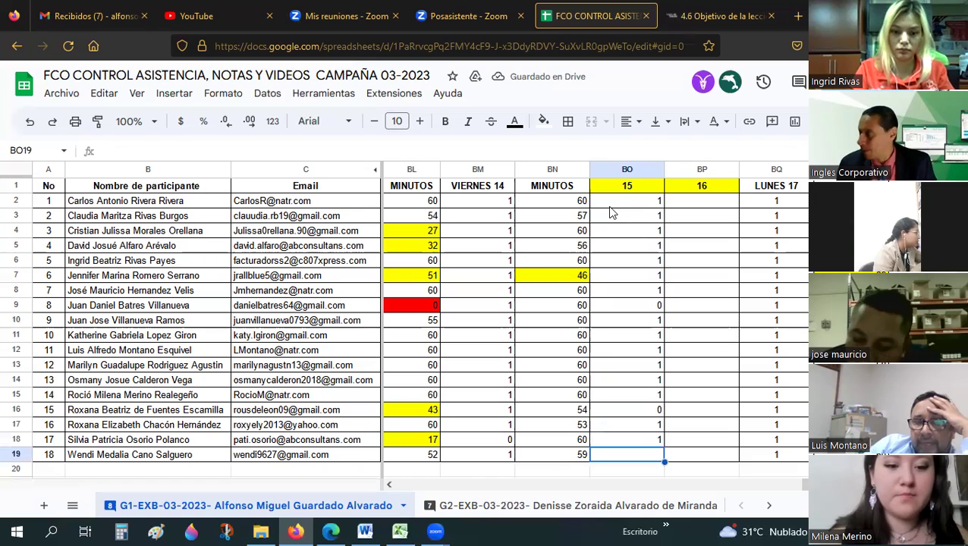
type("1")
key("Return")
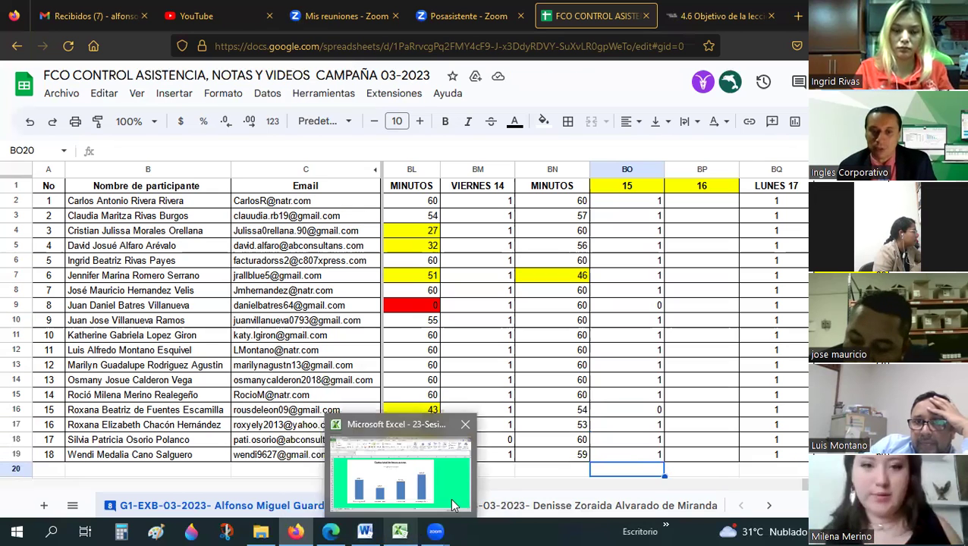
Step: Return to Excel, bring the 'Costo total de horas extras' chart into view on Ejercicios, and select it
left_click(400, 531)
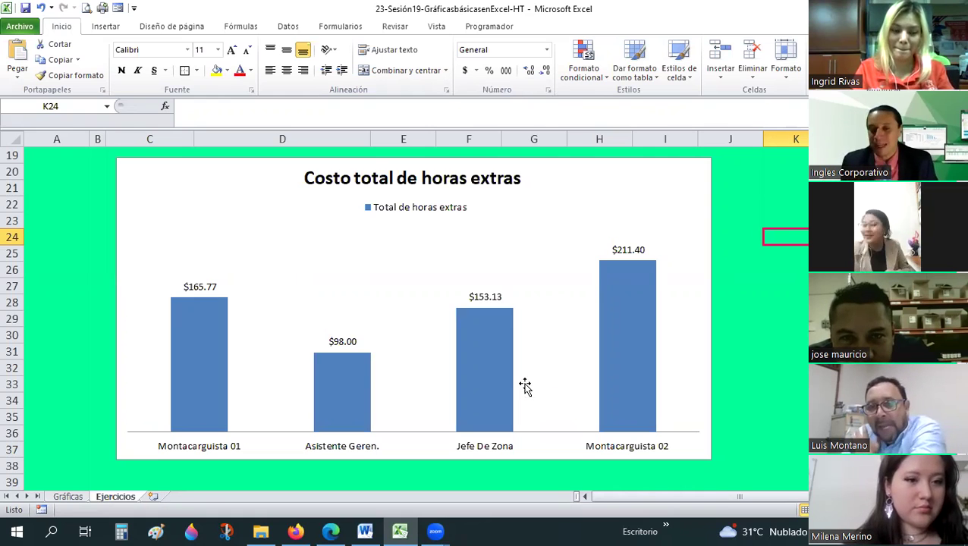
key("Up")
key("Up")
key("Up")
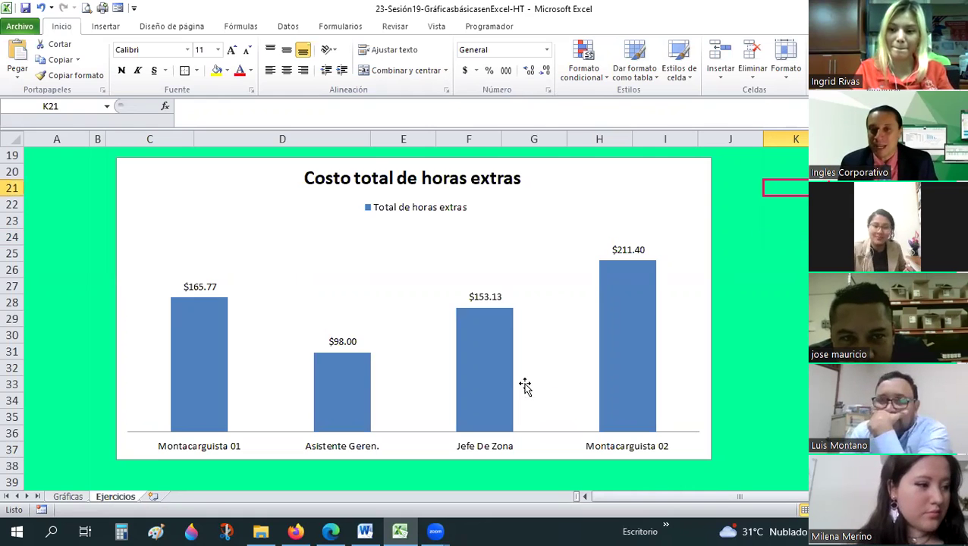
key("Up")
key("Up")
key("Up")
key("Down")
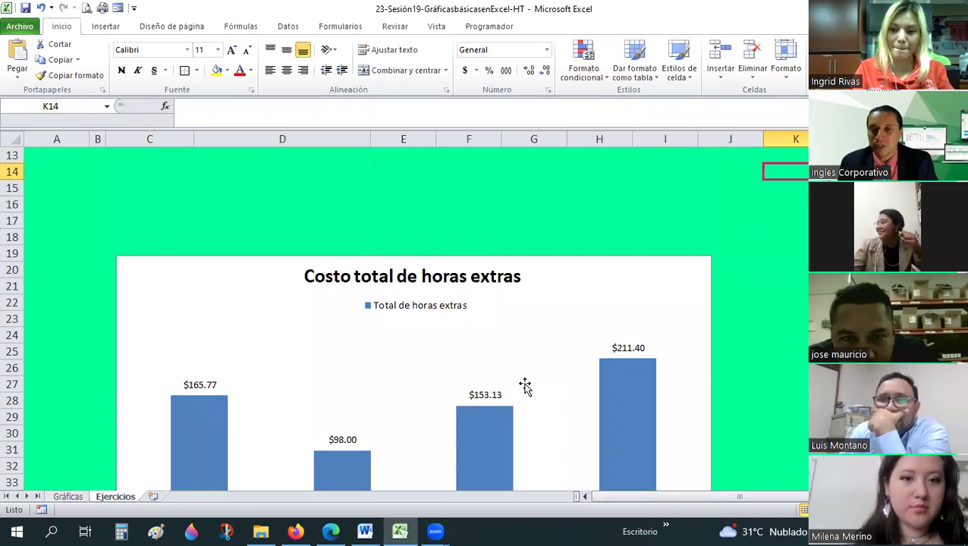
key("ctrl+Down")
key("Down")
key("Down")
key("Down")
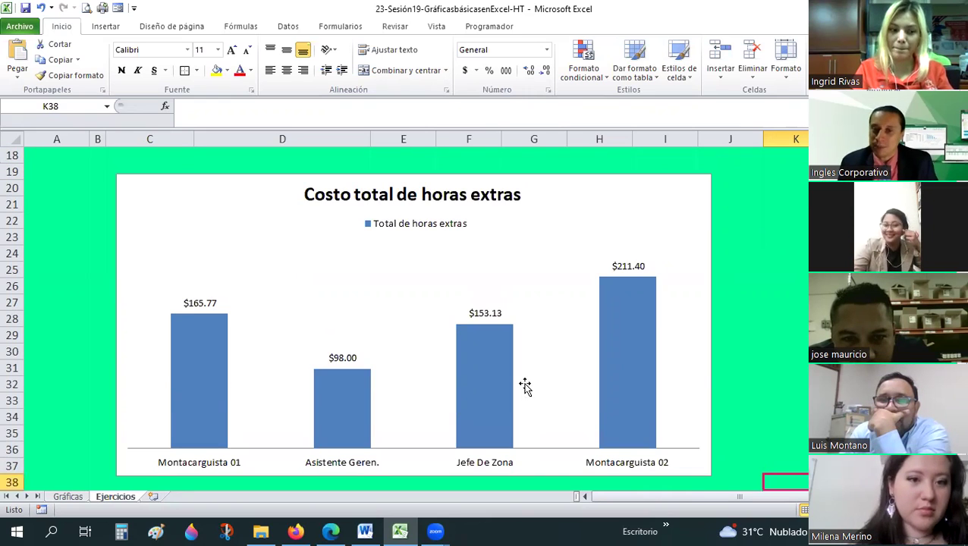
key("Down")
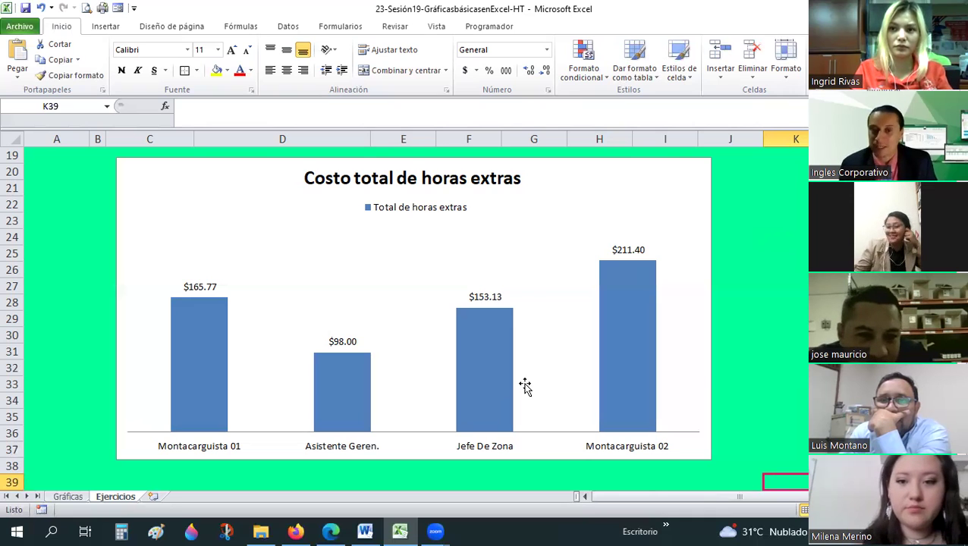
left_click(781, 270)
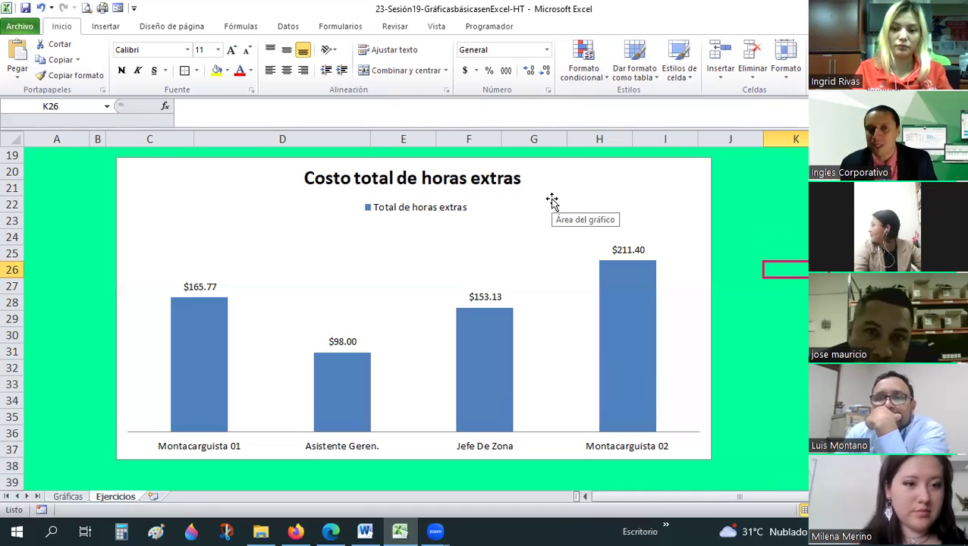
Step: Apply chart style Estilo 41 (black background, white bars) to the overtime cost chart
left_click(527, 205)
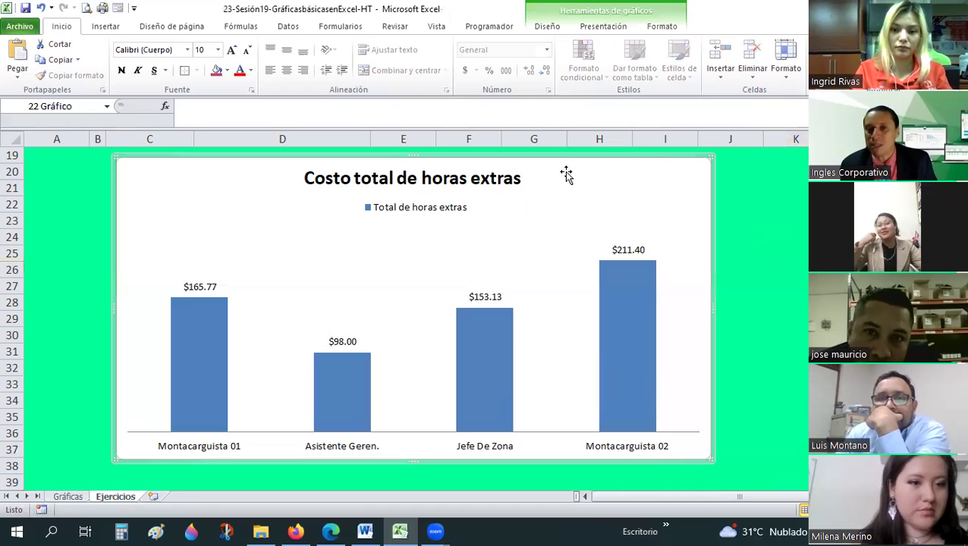
left_click(553, 28)
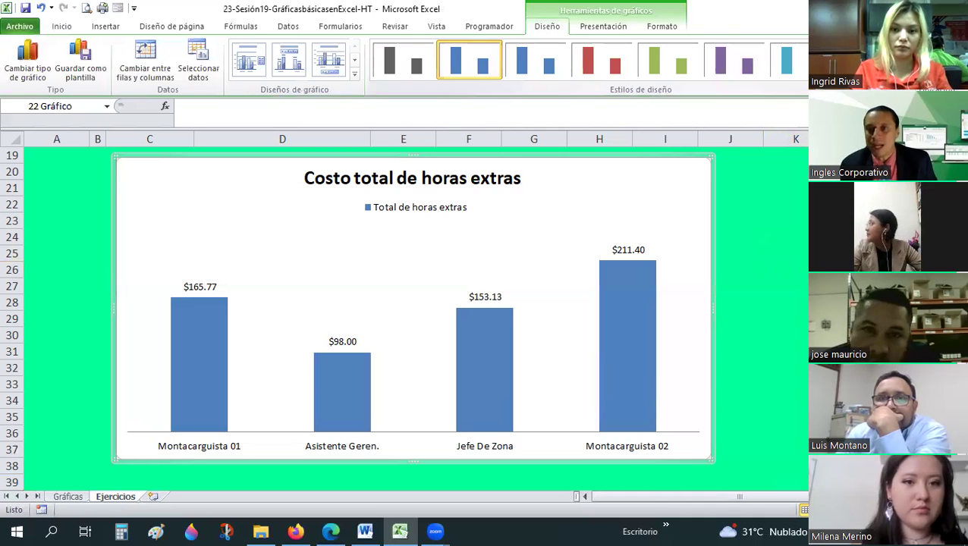
left_click(834, 74)
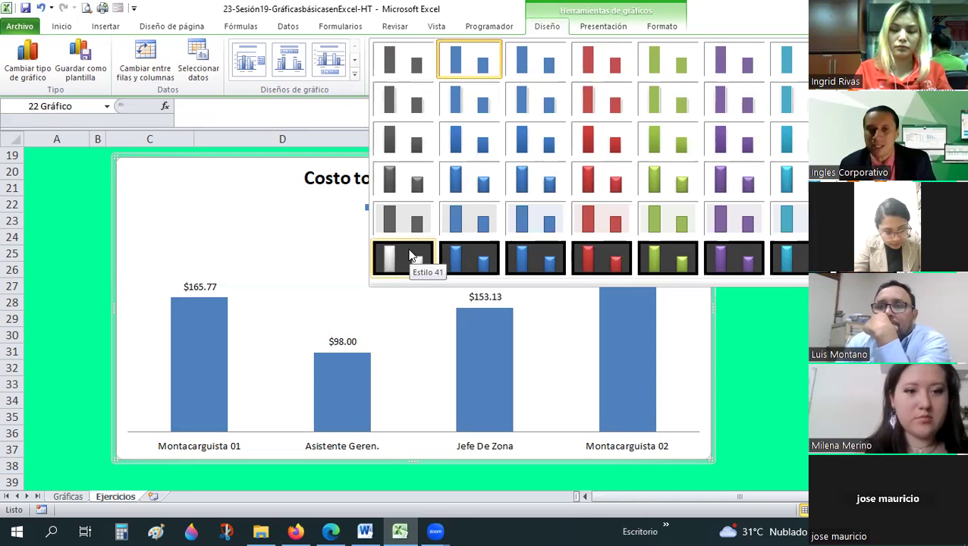
left_click(409, 251)
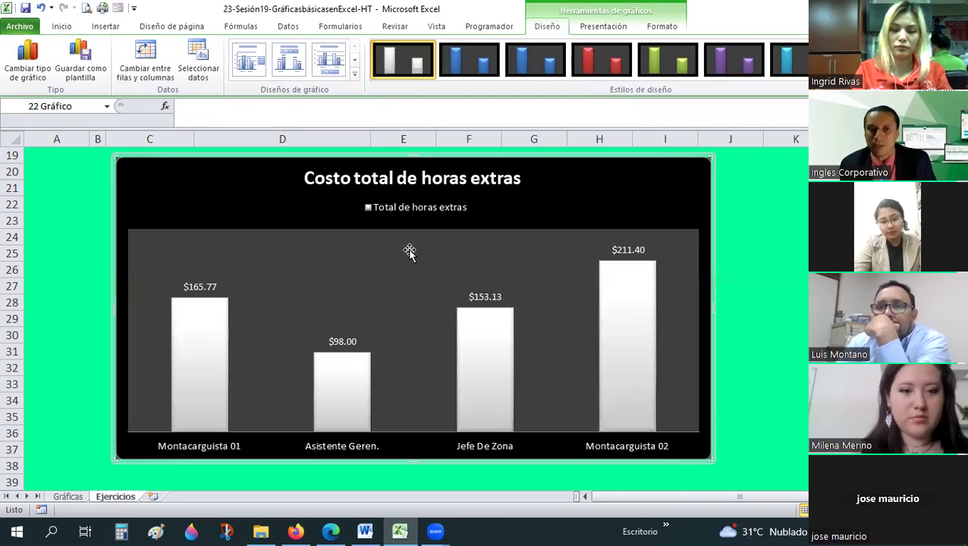
left_click(785, 254)
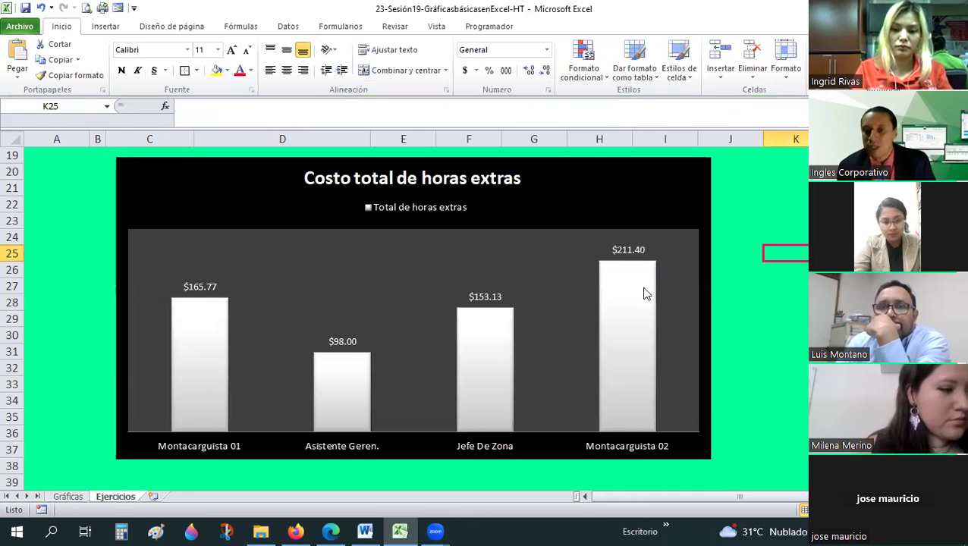
mouse_move(628, 345)
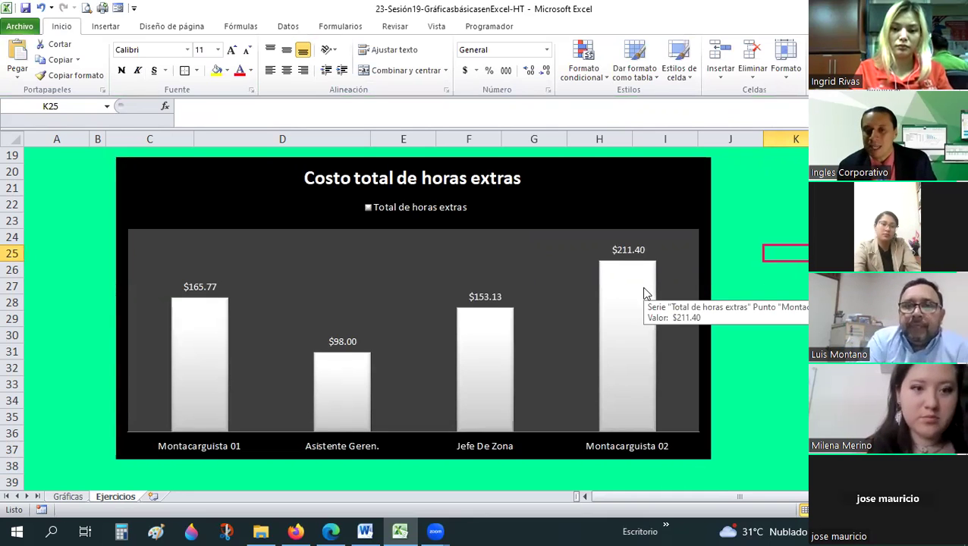
Step: Select the chart's dollar value data labels above the four bars
left_click(612, 310)
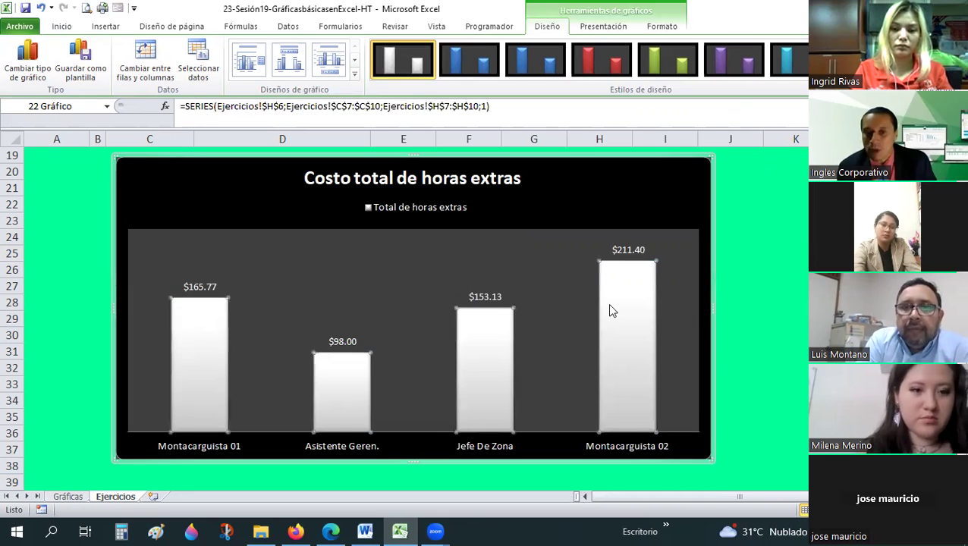
key("Escape")
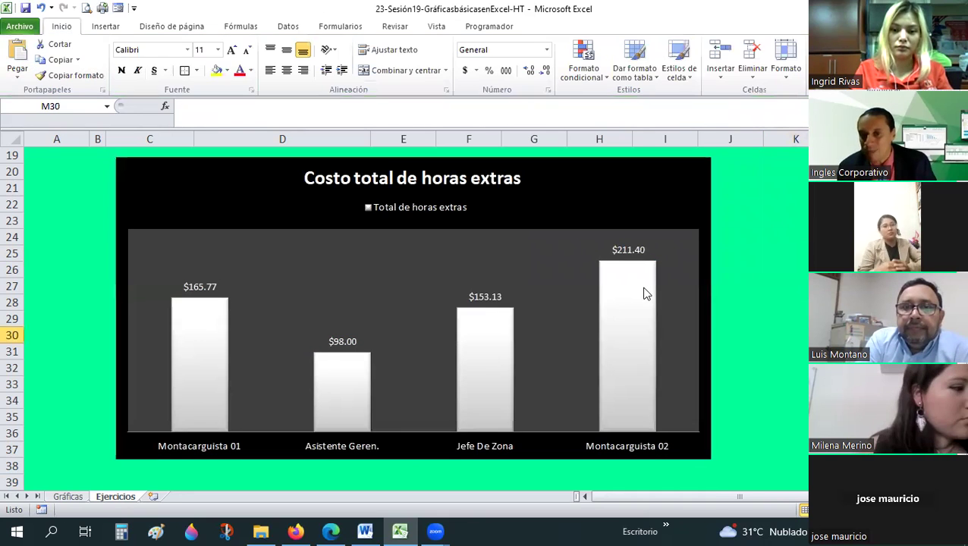
left_click(649, 254)
left_click(625, 249)
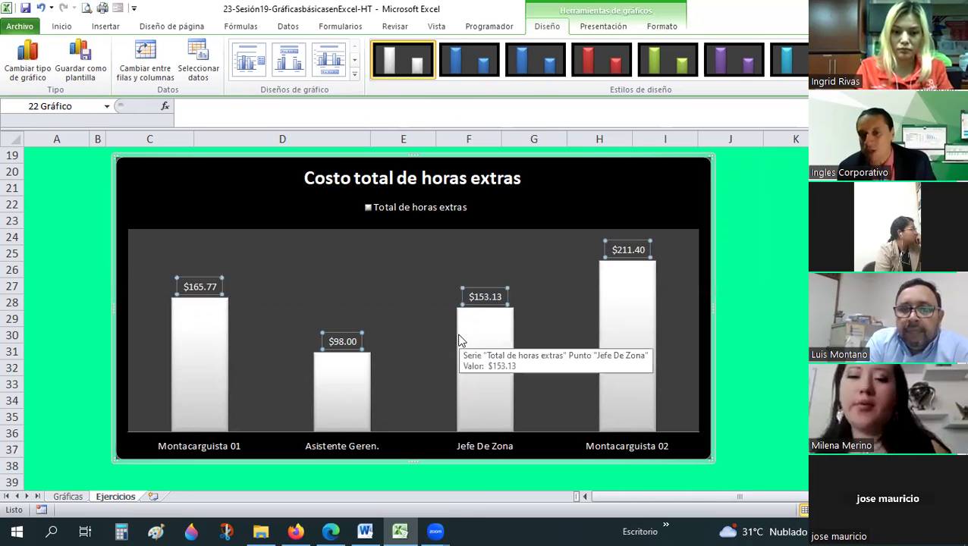
left_click(628, 249)
double_click(607, 244)
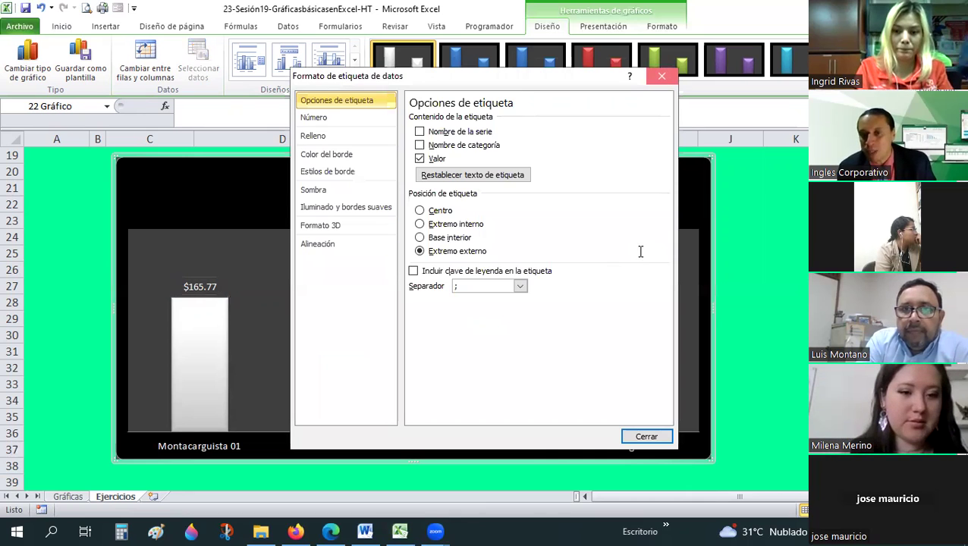
key("Escape")
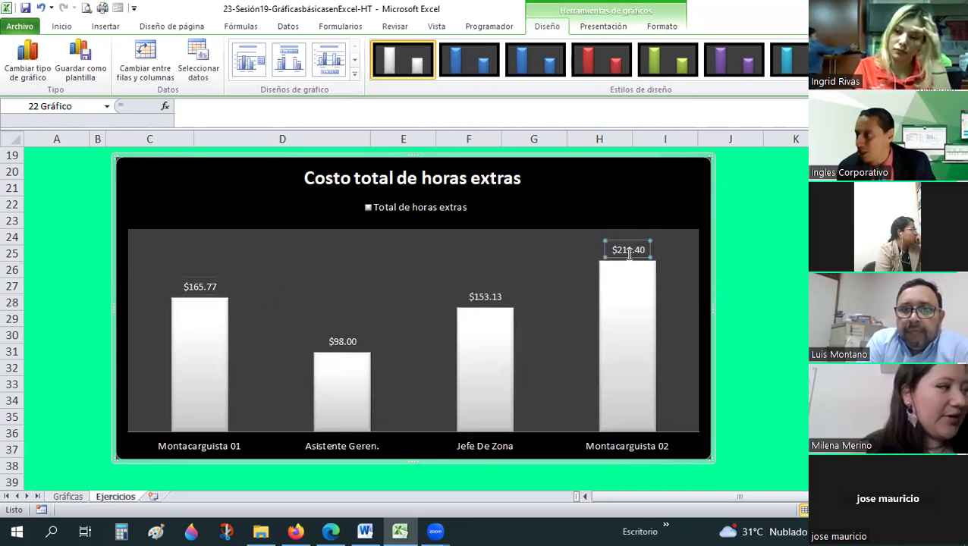
mouse_move(590, 280)
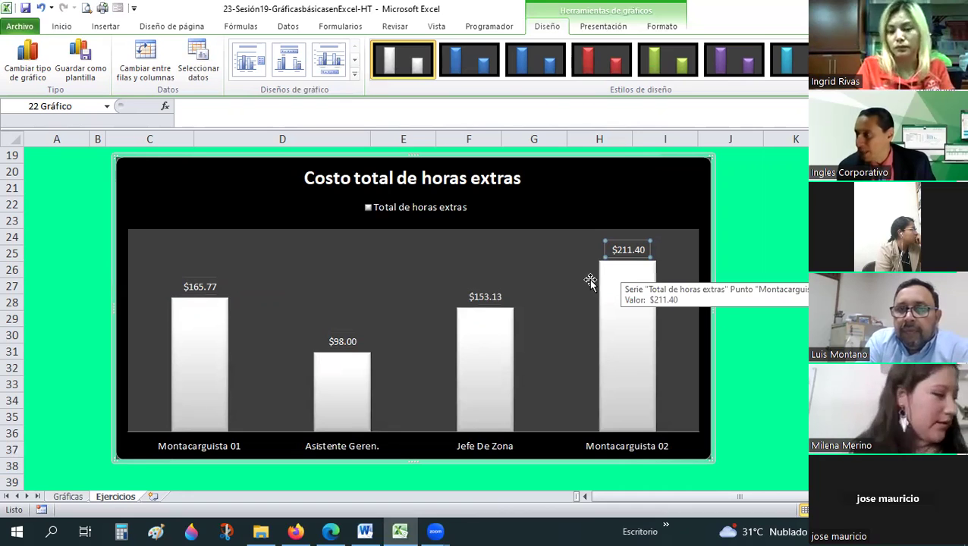
left_click(722, 318)
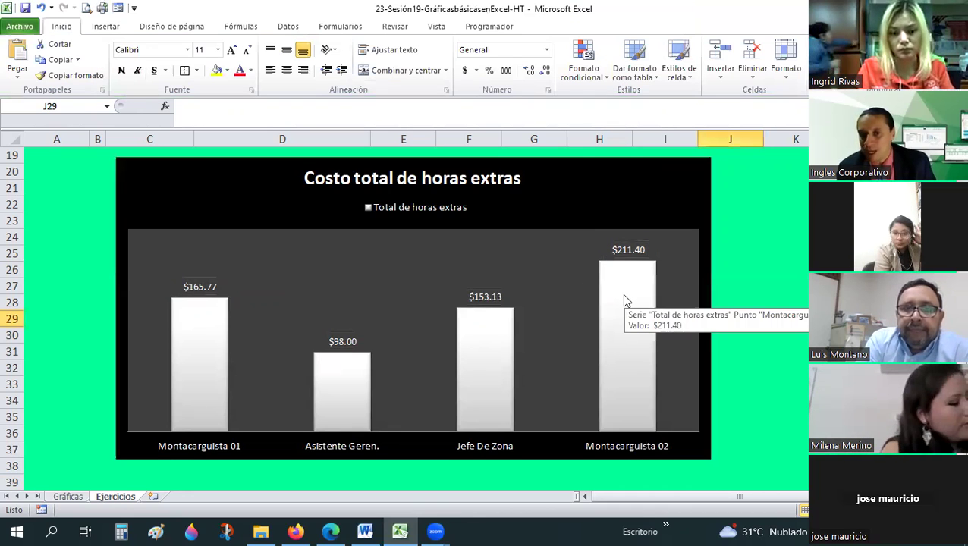
left_click(624, 299)
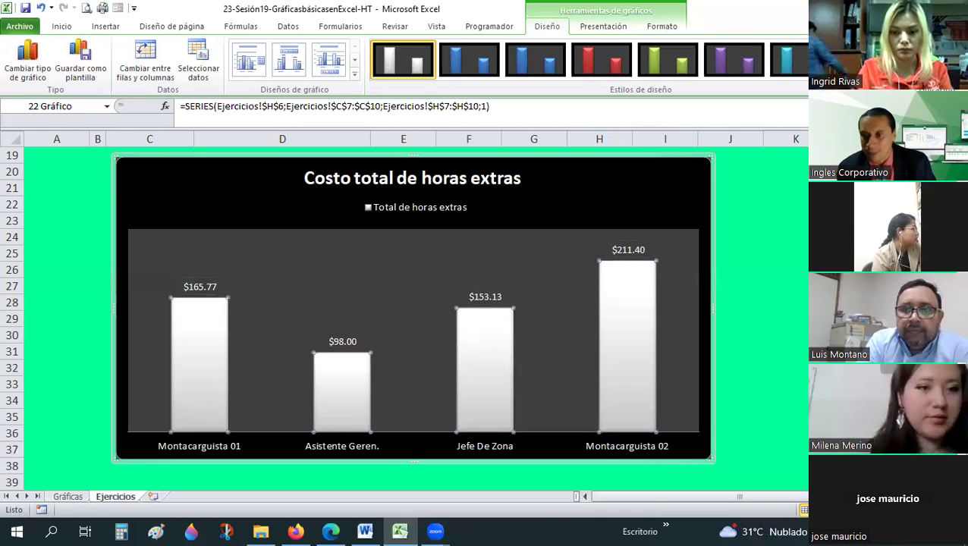
scroll(525, 357, "right", 2)
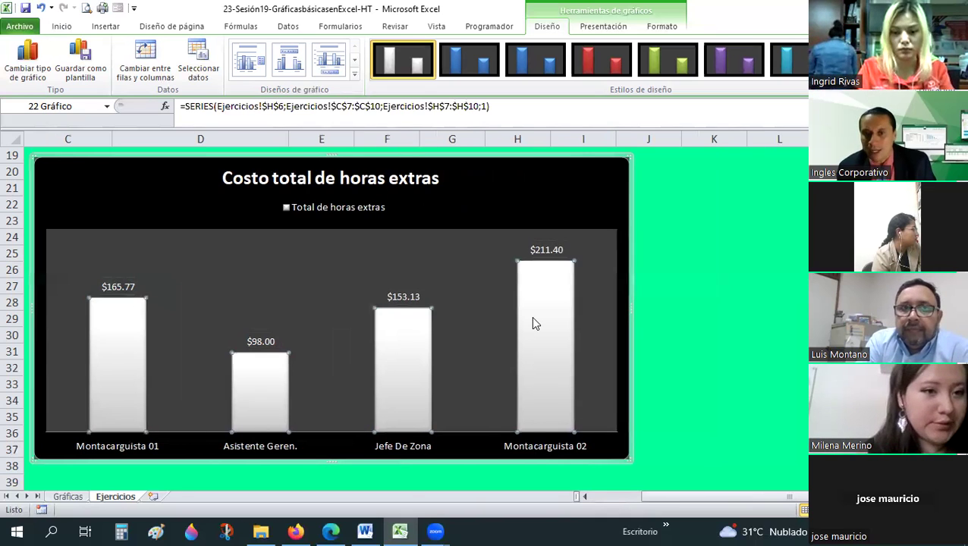
left_click(532, 322)
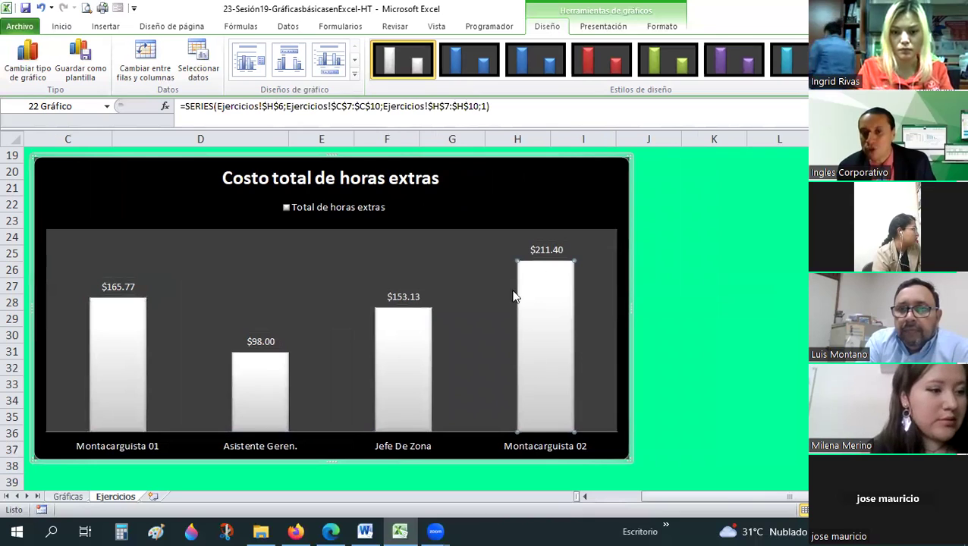
mouse_move(537, 436)
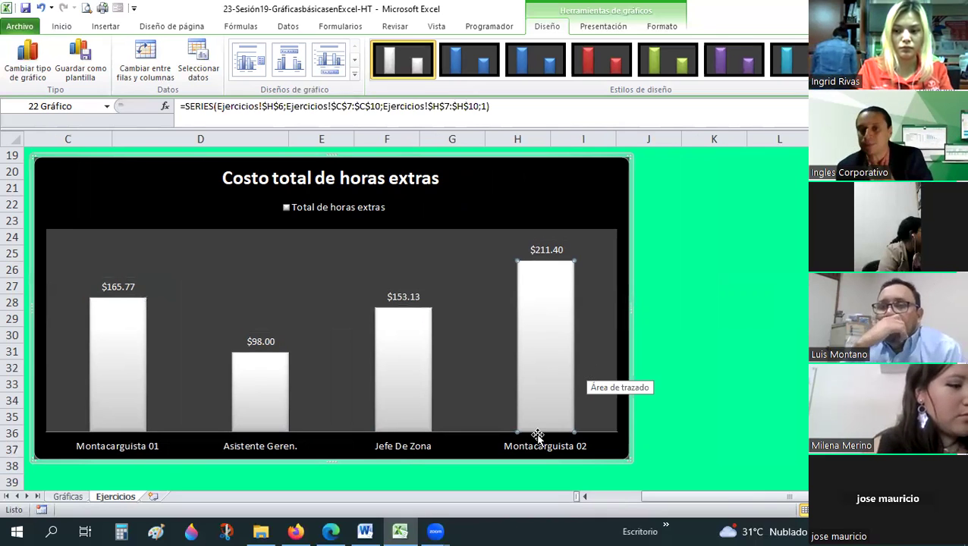
key("Escape")
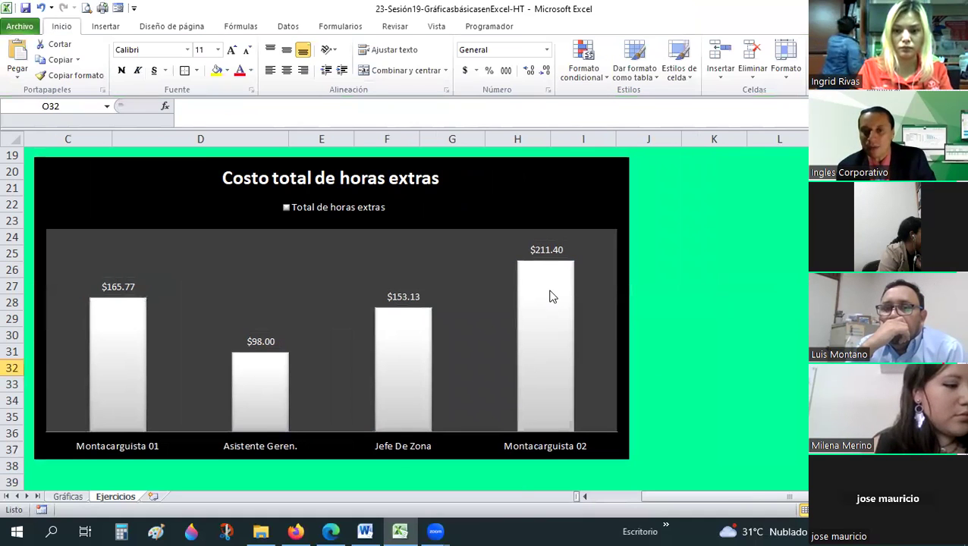
left_click(550, 312)
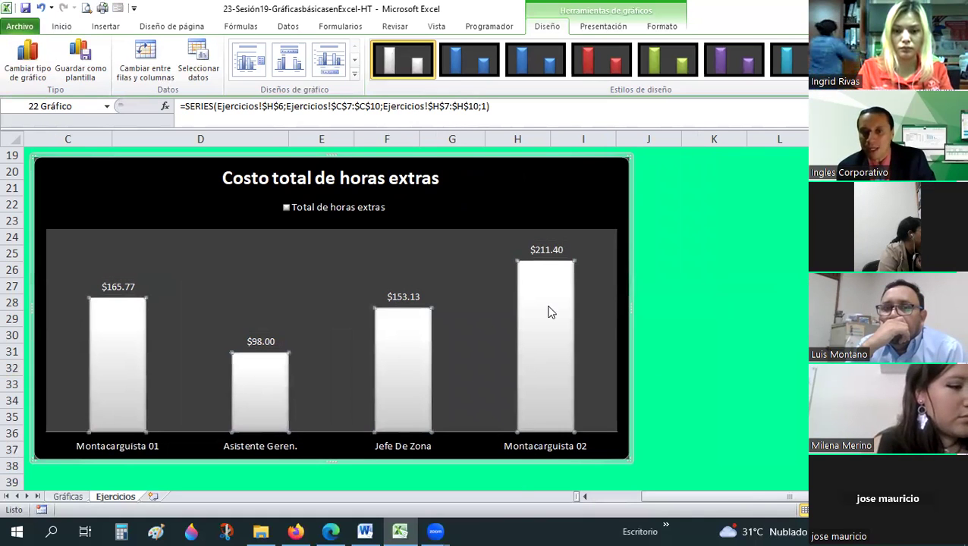
Step: Fill only the Montacarguista 02 bar with the light parchment texture in Formato de punto de datos
right_click(548, 347)
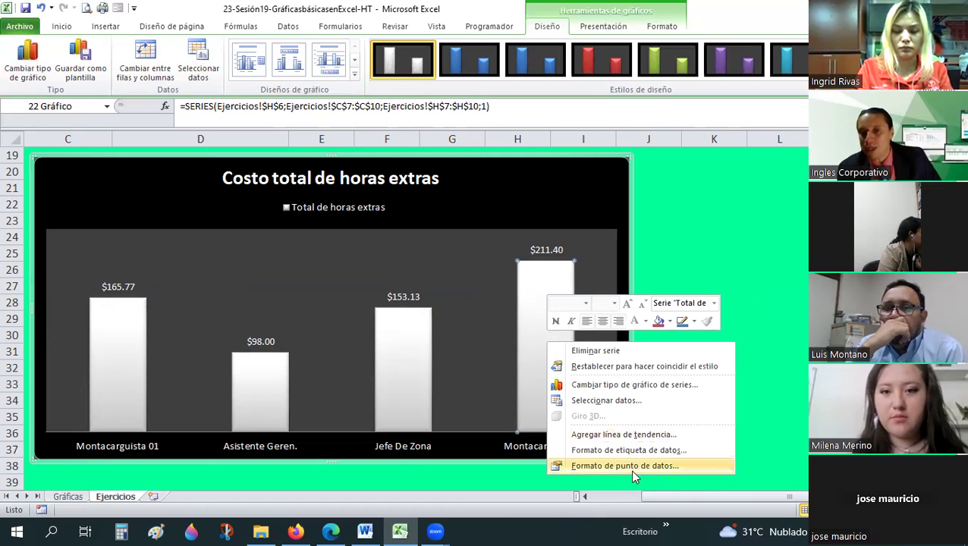
double_click(544, 287)
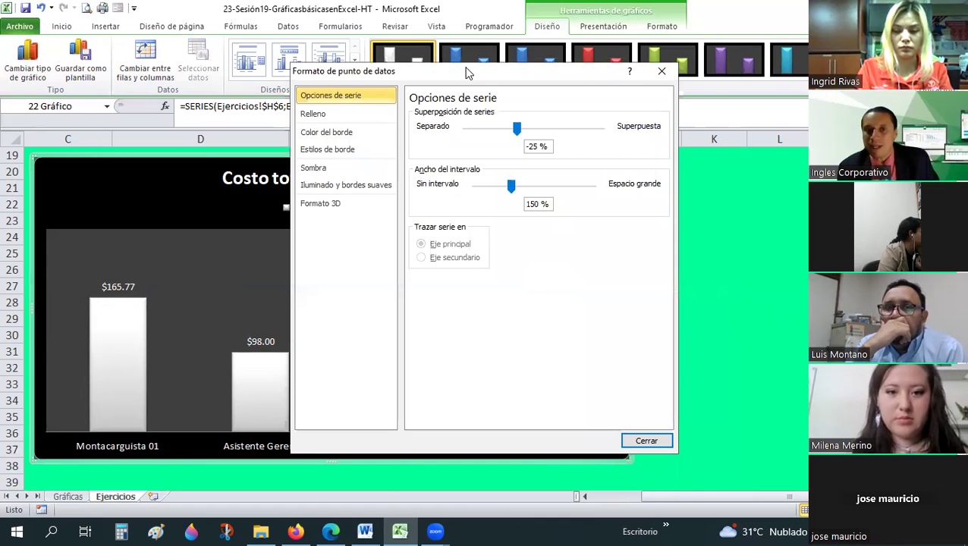
left_click_drag(466, 73, 330, 25)
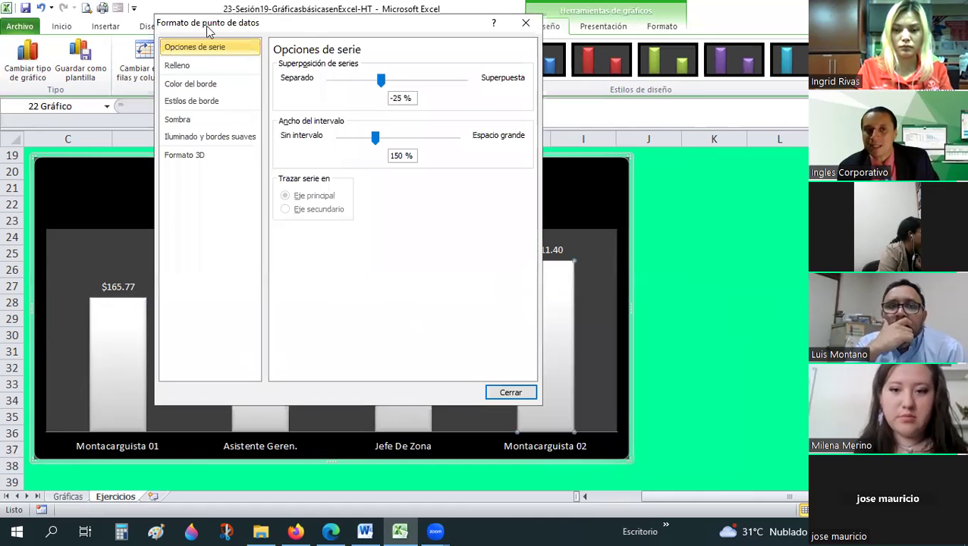
left_click(175, 69)
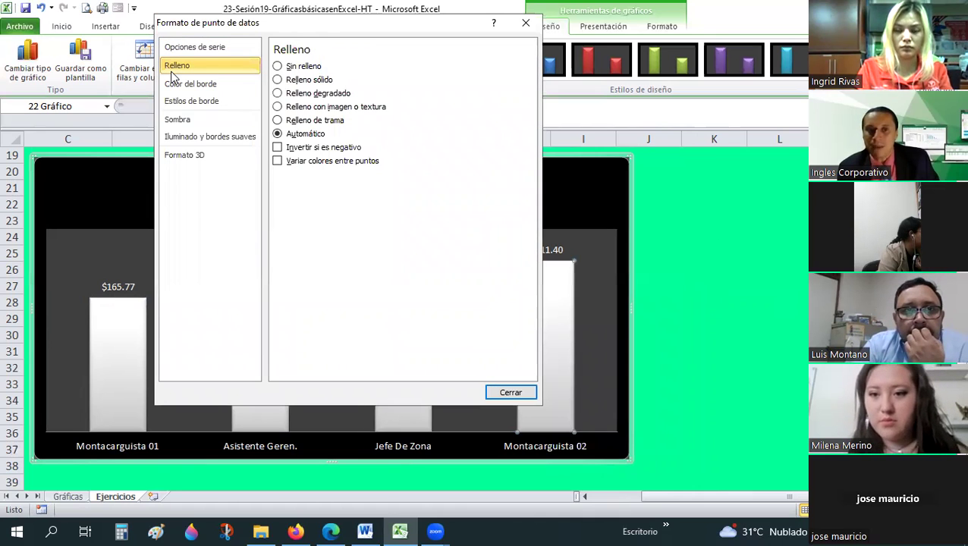
left_click(276, 95)
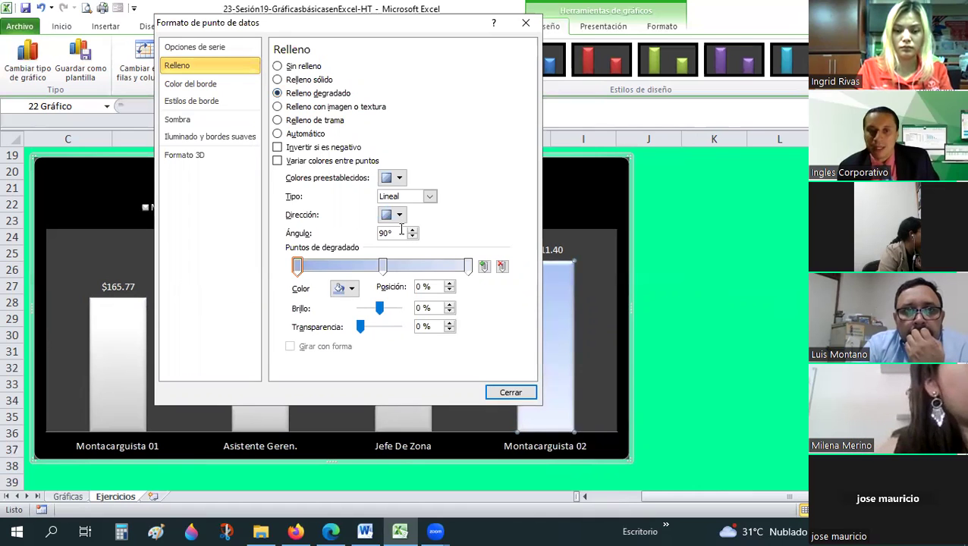
left_click(352, 290)
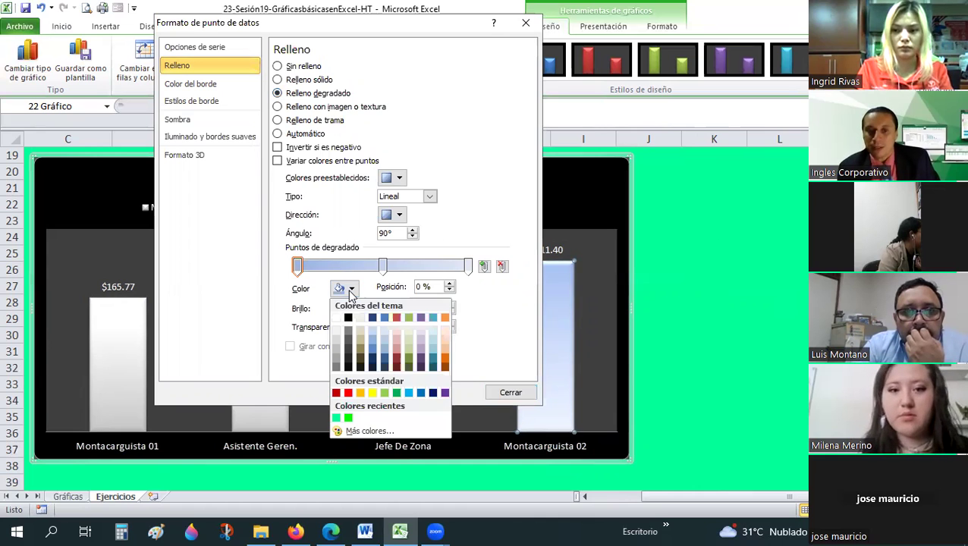
left_click(317, 97)
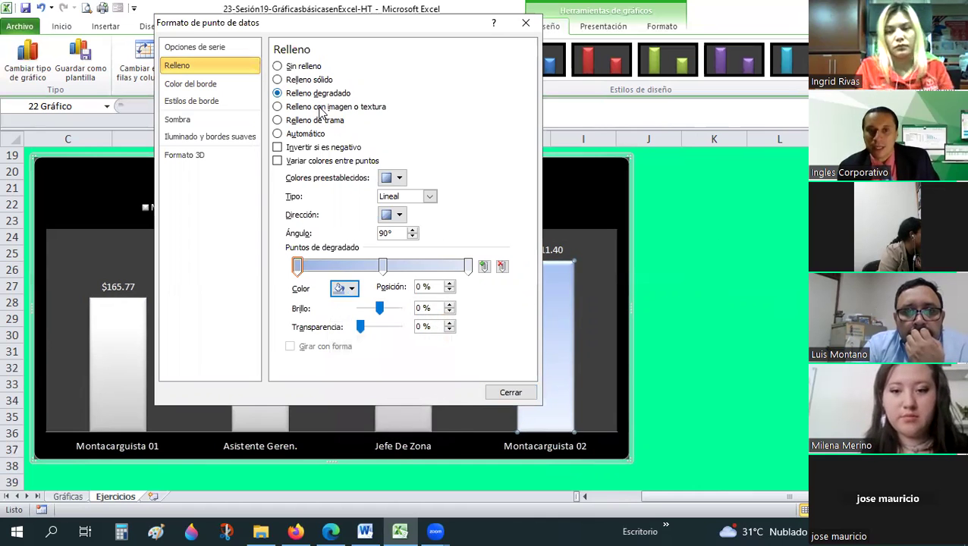
left_click(320, 108)
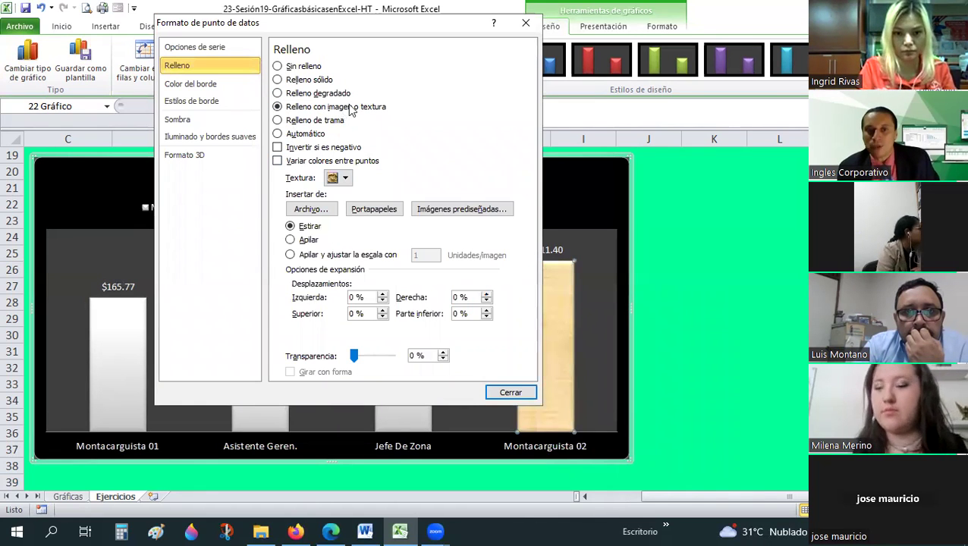
left_click(345, 178)
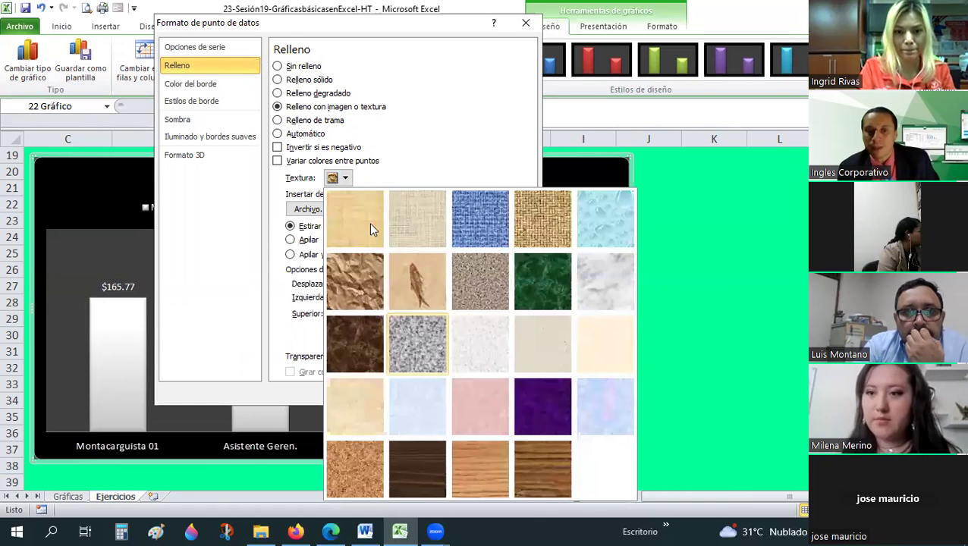
left_click(328, 213)
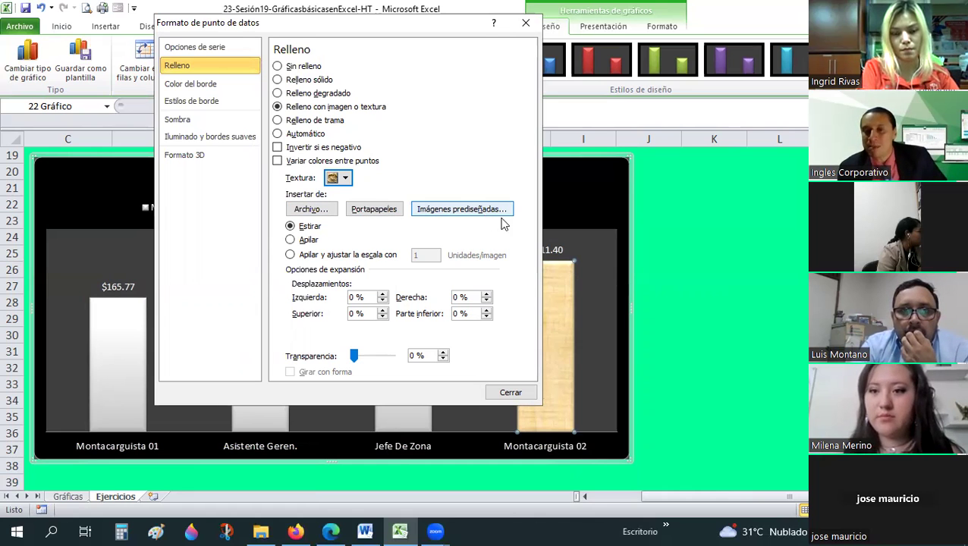
Step: Replace the Montacarguista 02 bar's texture with the forklift picture pic1 and close the dialog
left_click(322, 213)
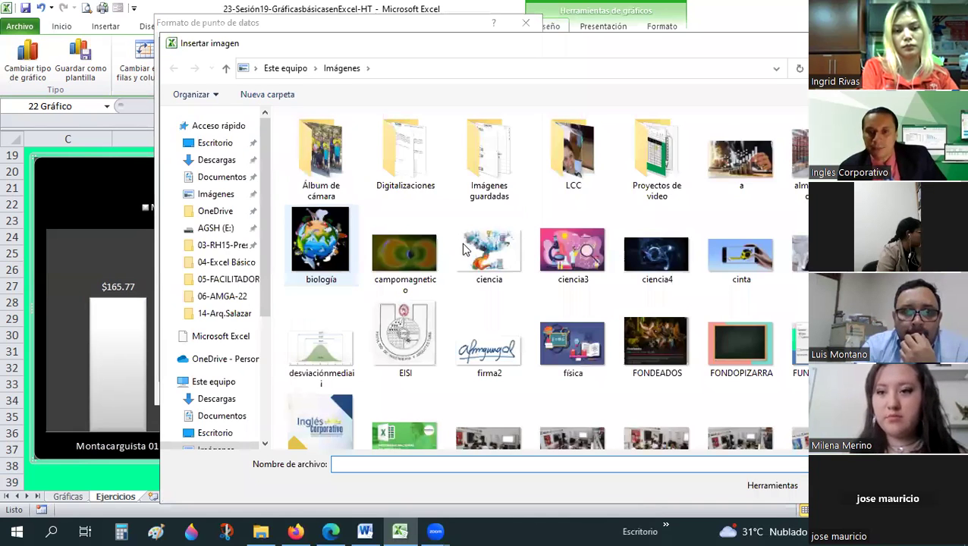
scroll(539, 280, "down", 1)
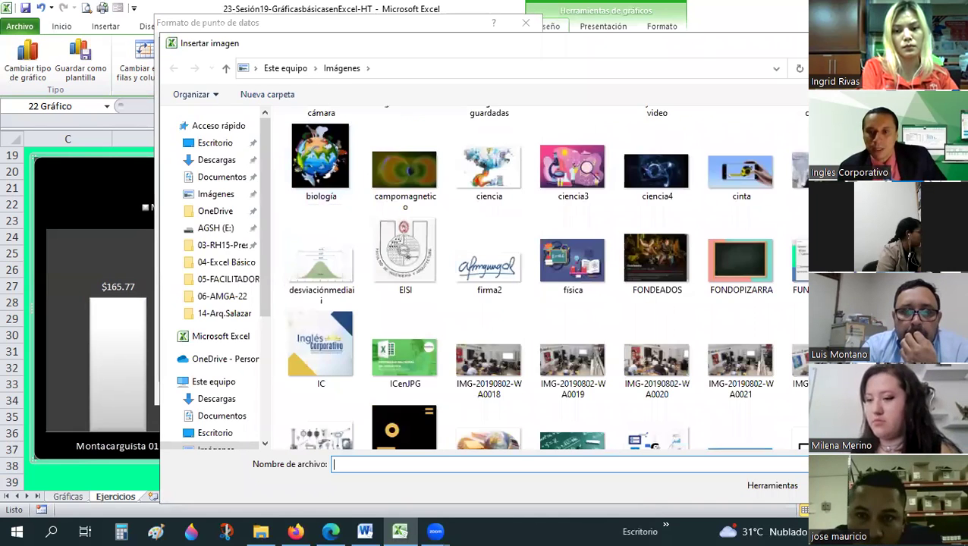
scroll(539, 281, "down", 2)
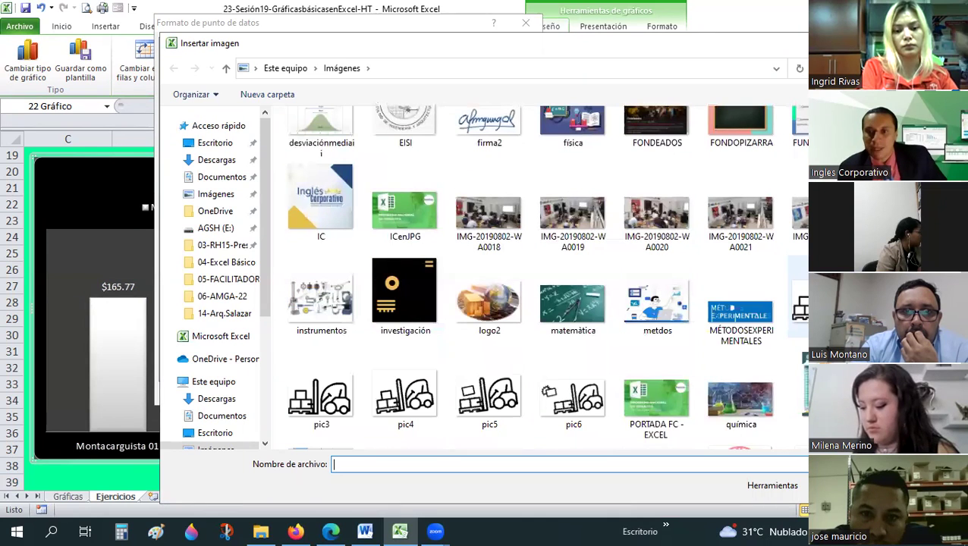
left_click(800, 303)
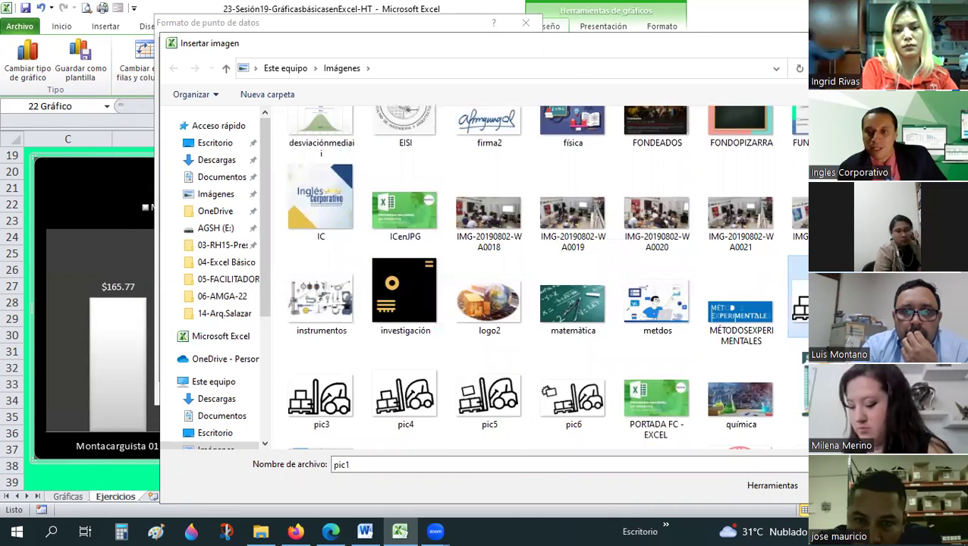
key("Return")
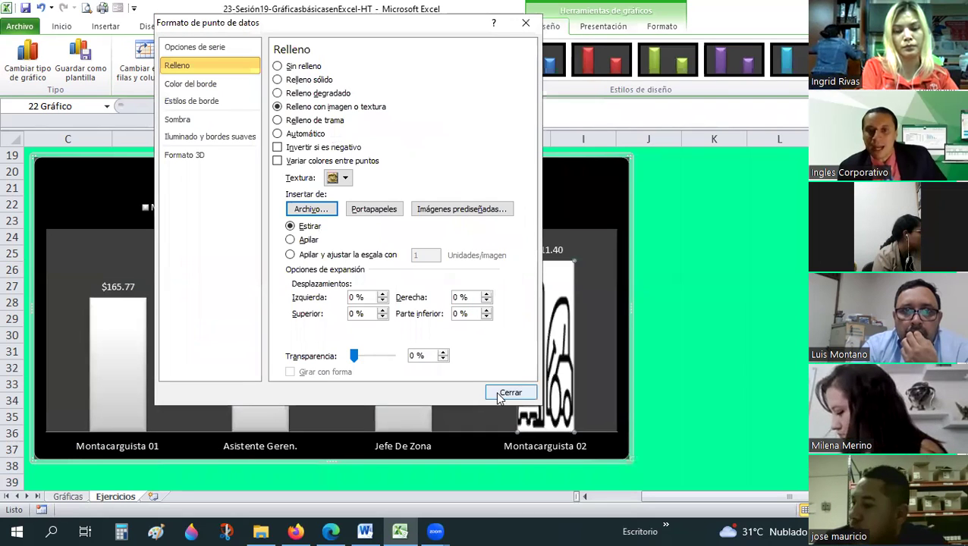
left_click(500, 398)
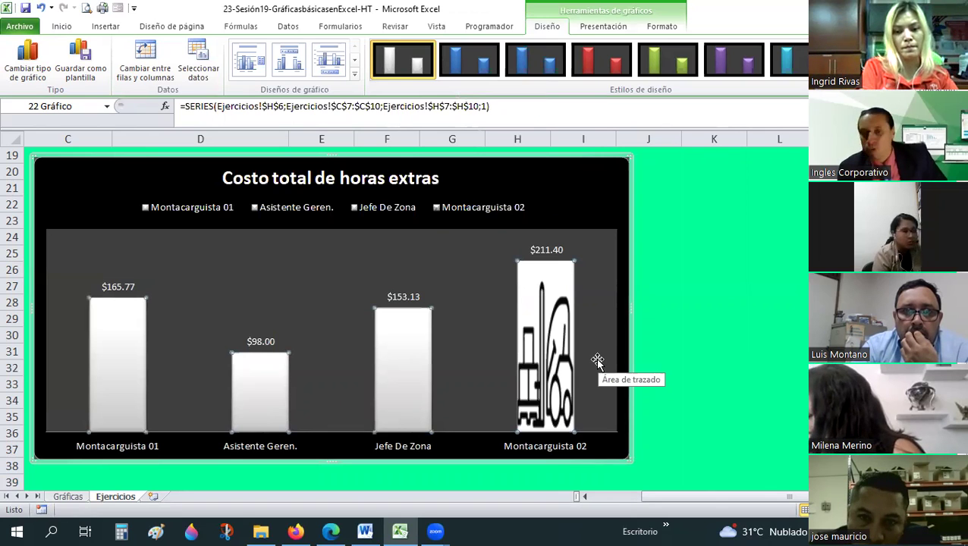
Step: Give the Montacarguista 01 bar the same forklift picture fill and close its formatting
left_click(130, 345)
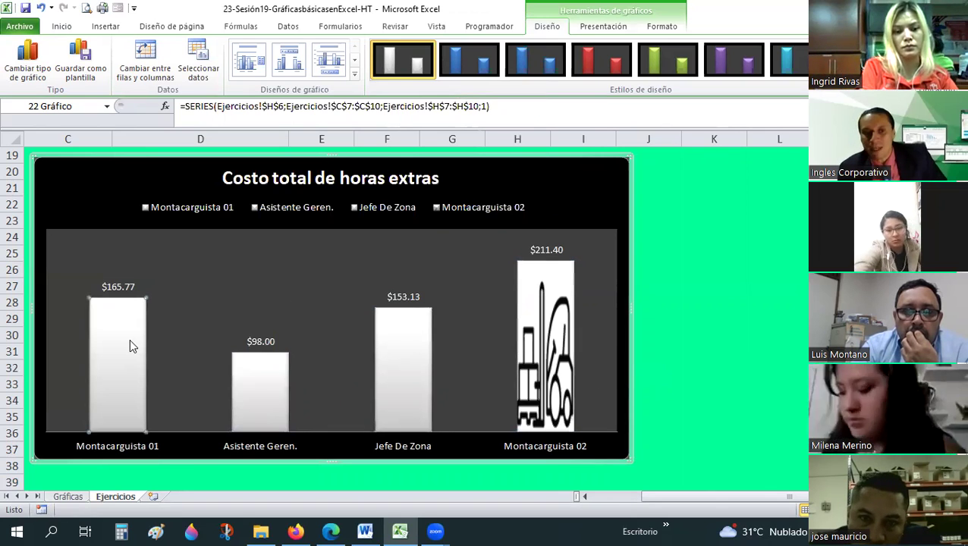
mouse_move(118, 372)
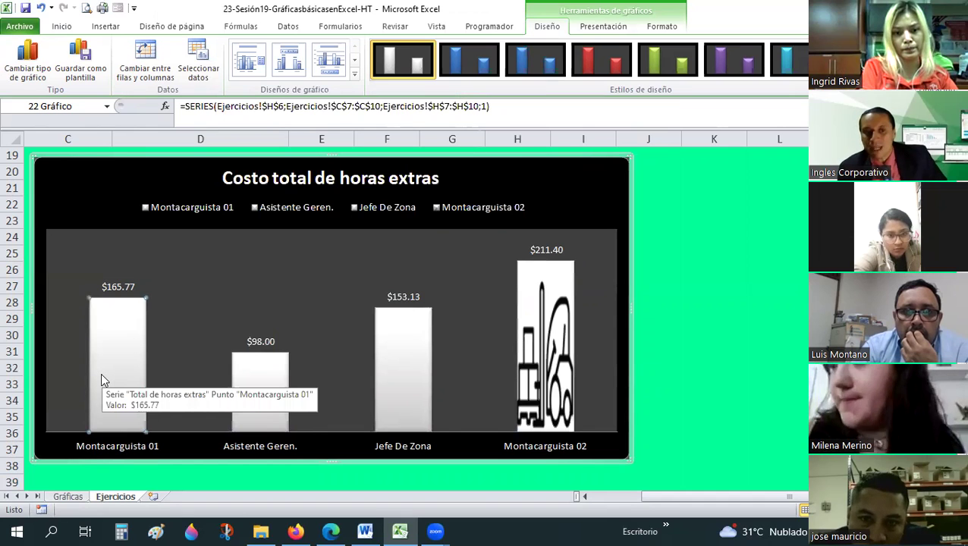
double_click(120, 299)
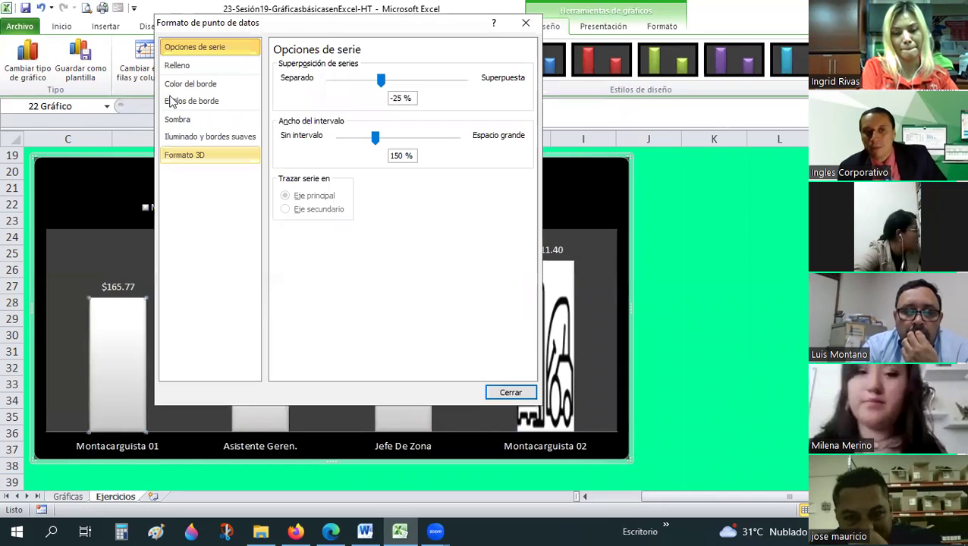
left_click(177, 66)
left_click(316, 106)
left_click(321, 215)
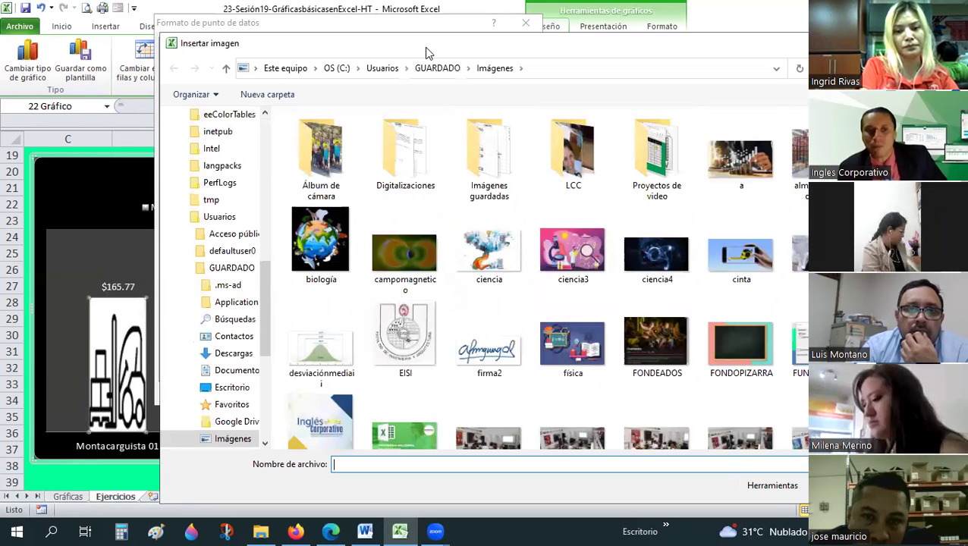
left_click_drag(425, 54, 437, 21)
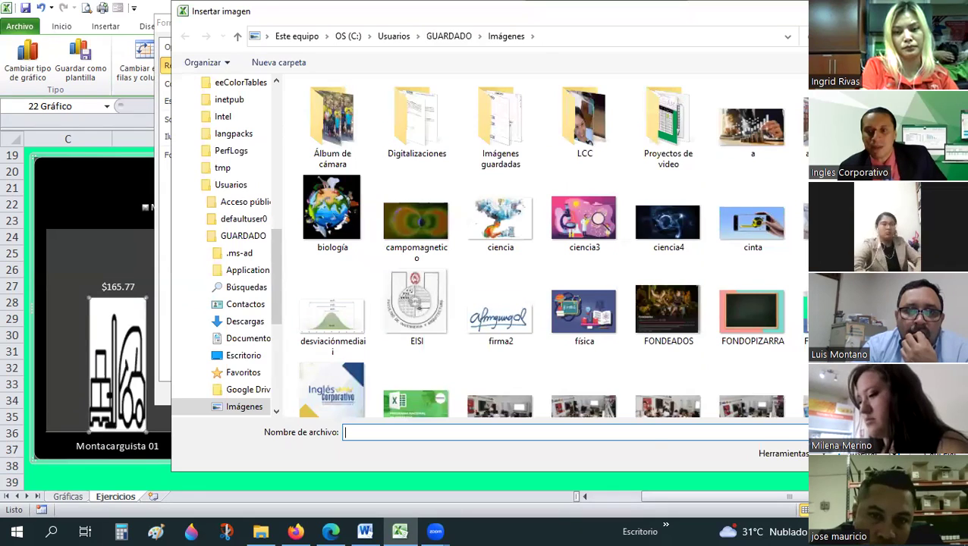
key("Escape")
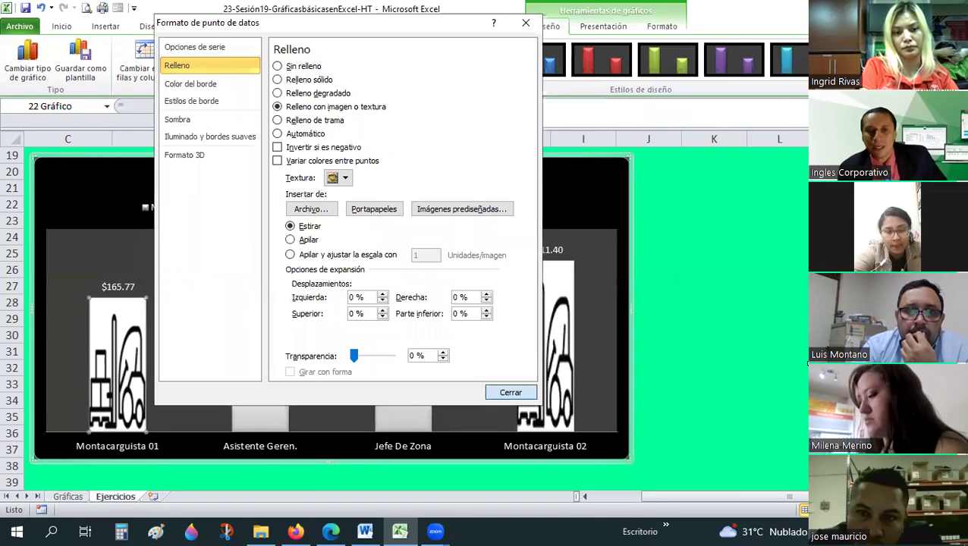
key("Escape")
key("Escape")
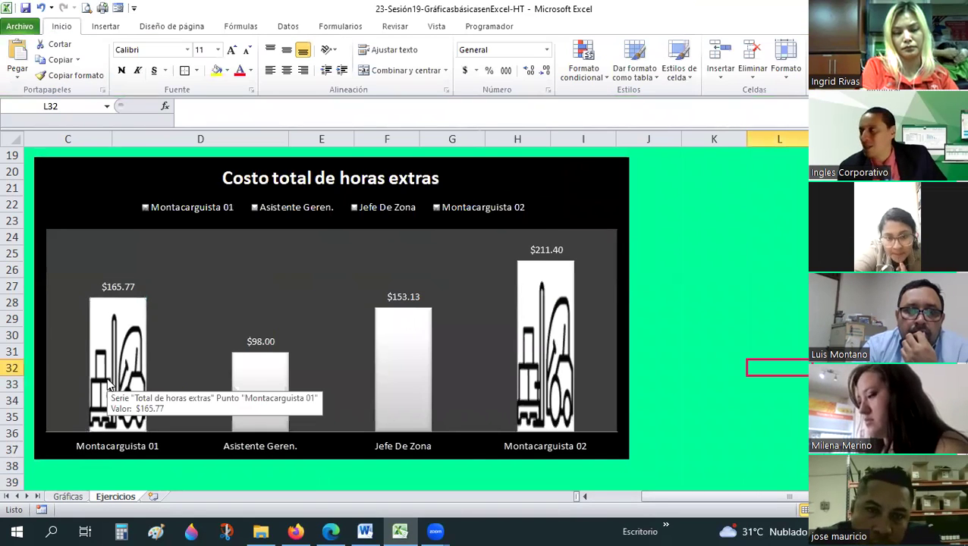
mouse_move(118, 364)
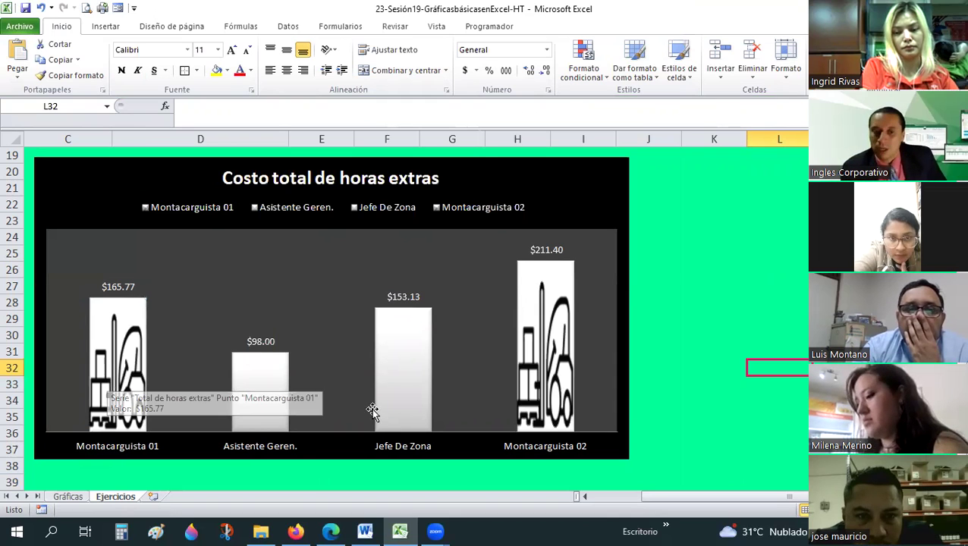
Step: Fill the whole data series with the forklift picture from the Imágenes guardadas folder
double_click(257, 374)
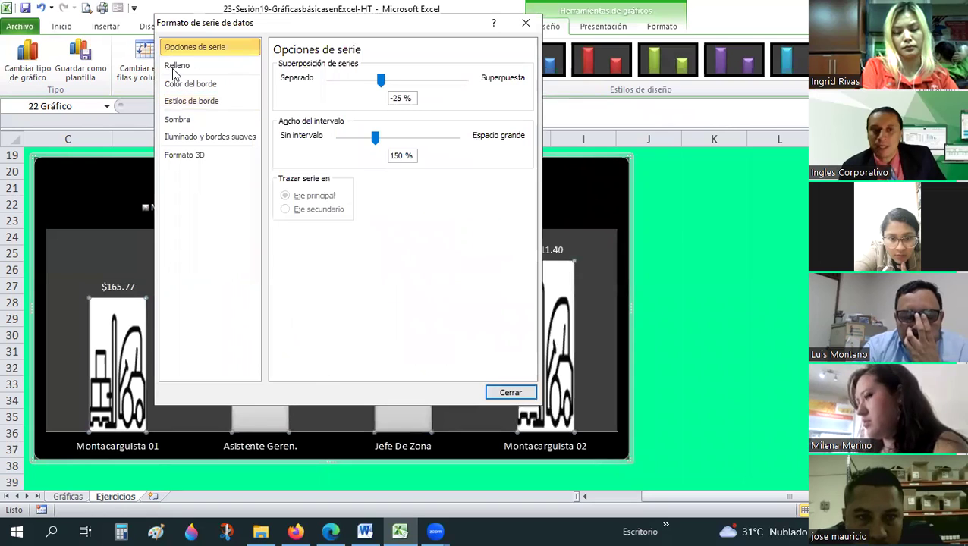
left_click(178, 65)
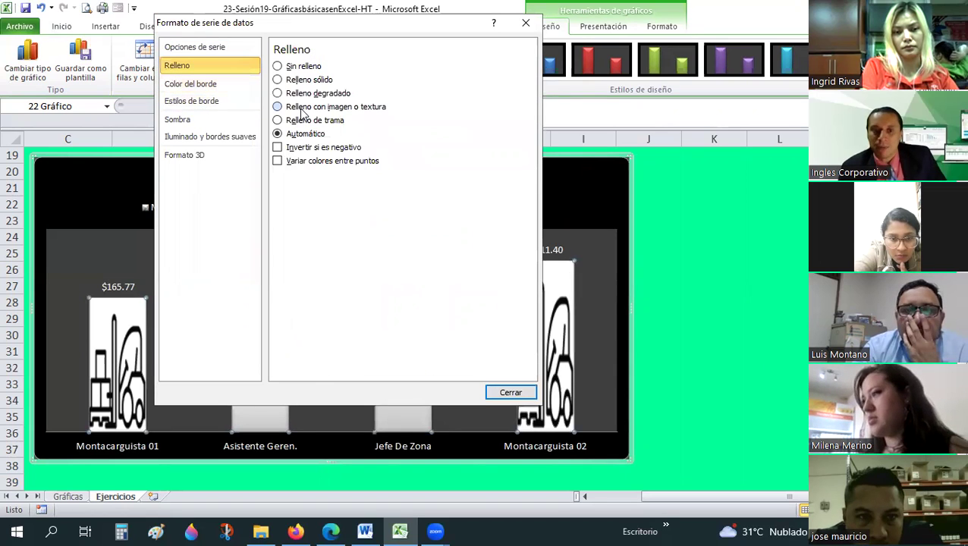
left_click(317, 213)
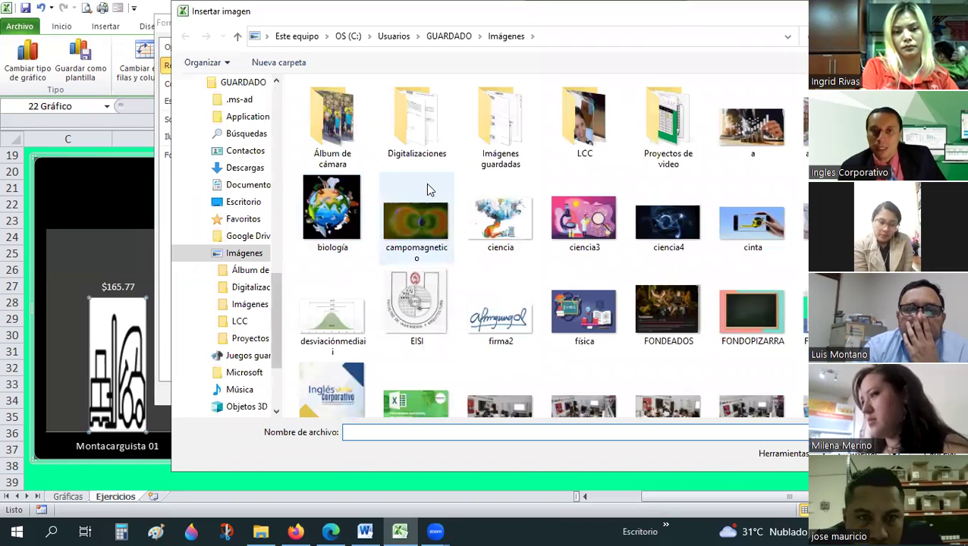
double_click(480, 131)
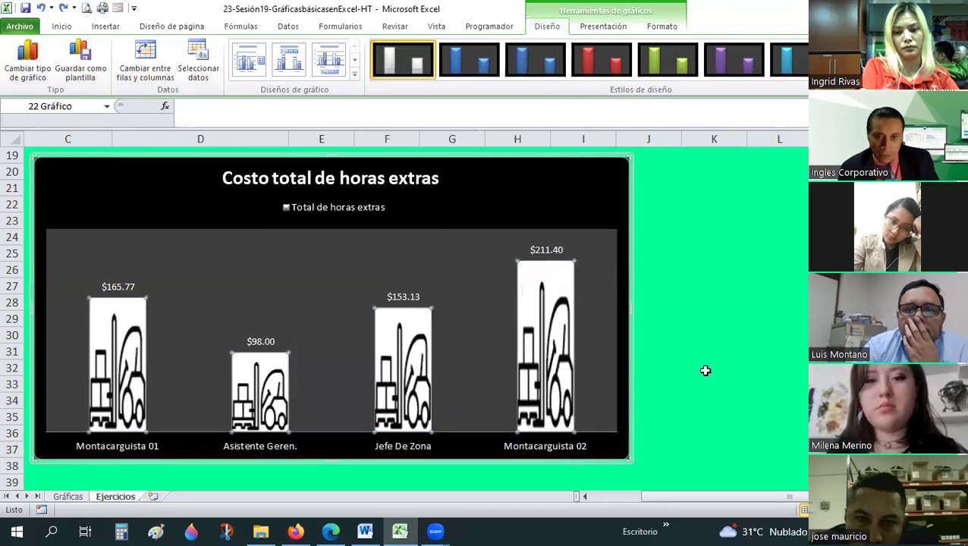
left_click(675, 322)
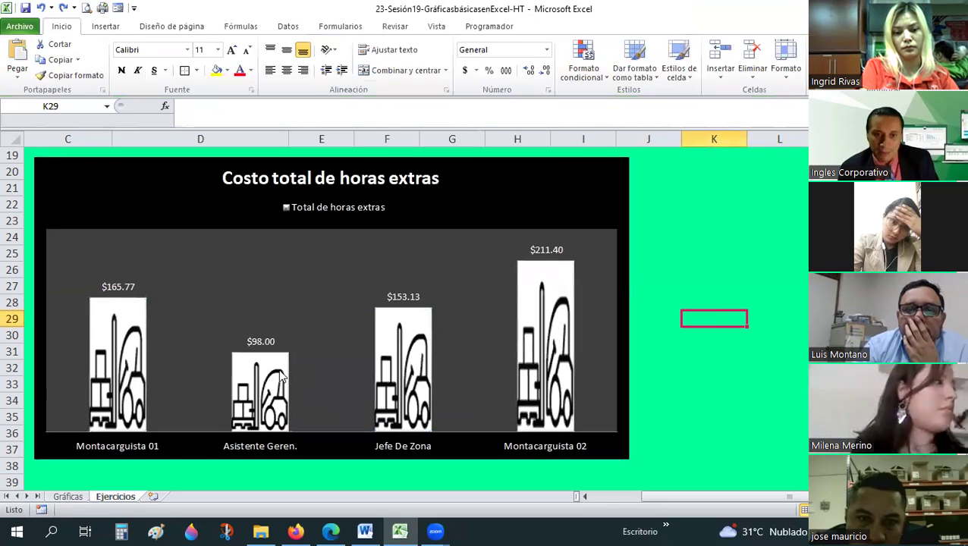
left_click(280, 375)
Step: Fill the Asistente Geren. bar with the figurafemenina picture
double_click(280, 376)
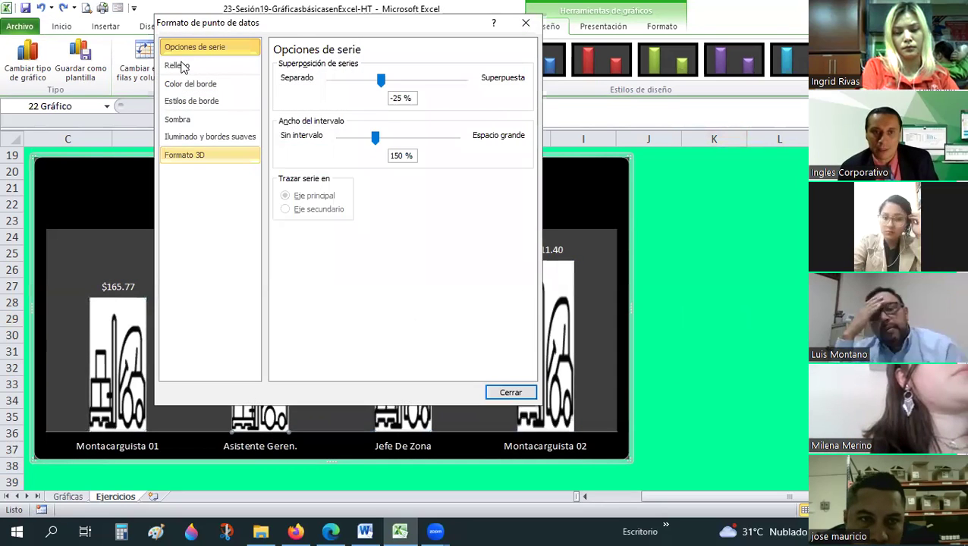
left_click(179, 66)
left_click(314, 210)
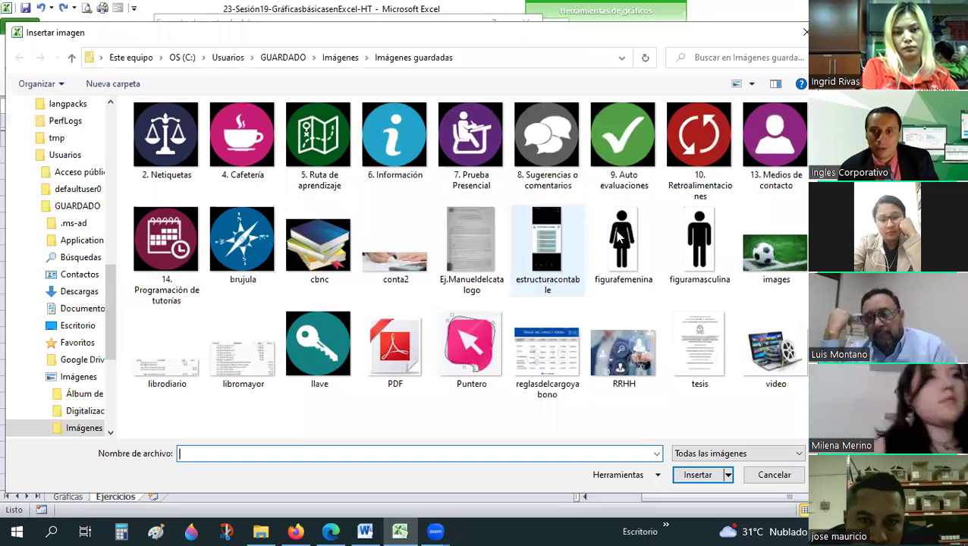
key("Escape")
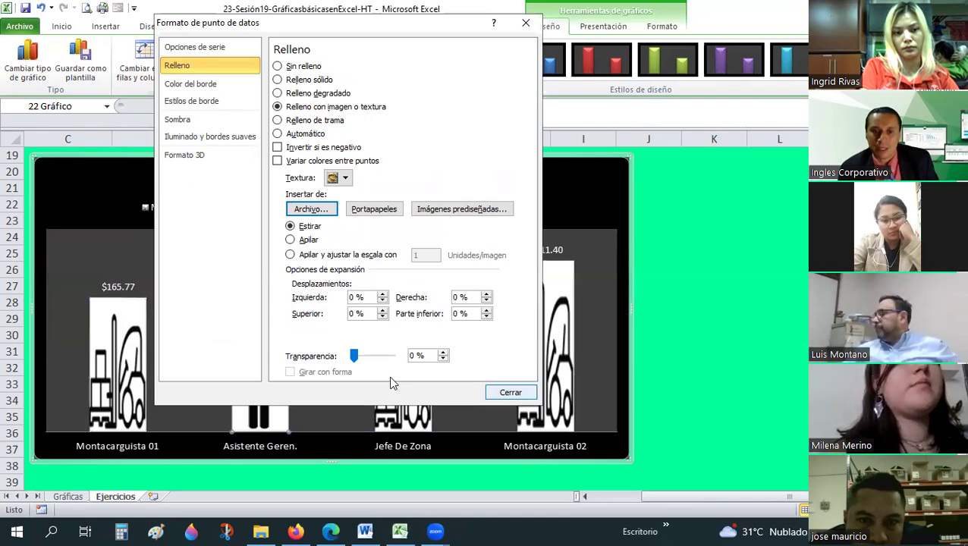
key("Escape")
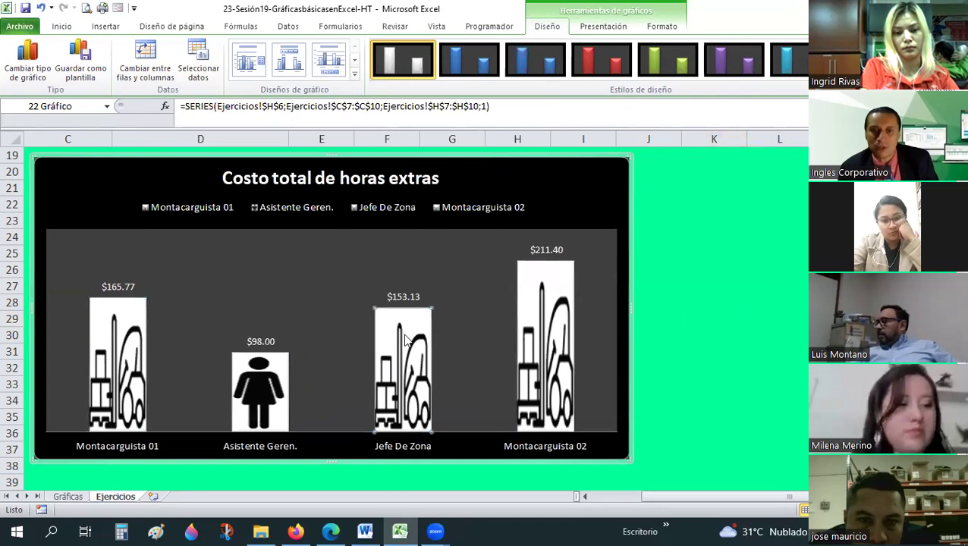
Step: Fill the Jefe De Zona bar with the figuramasculina picture and close the dialog
key("ctrl+1")
left_click(176, 67)
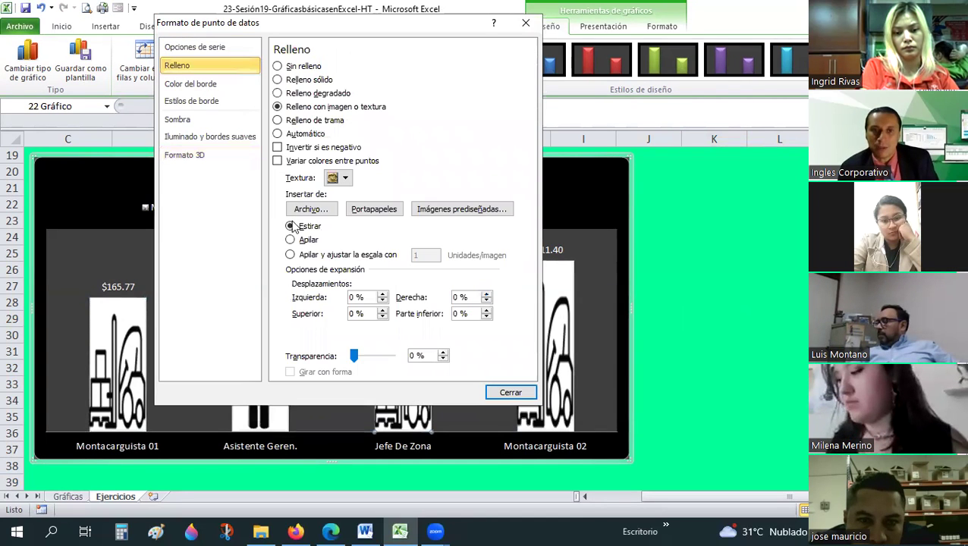
left_click(288, 206)
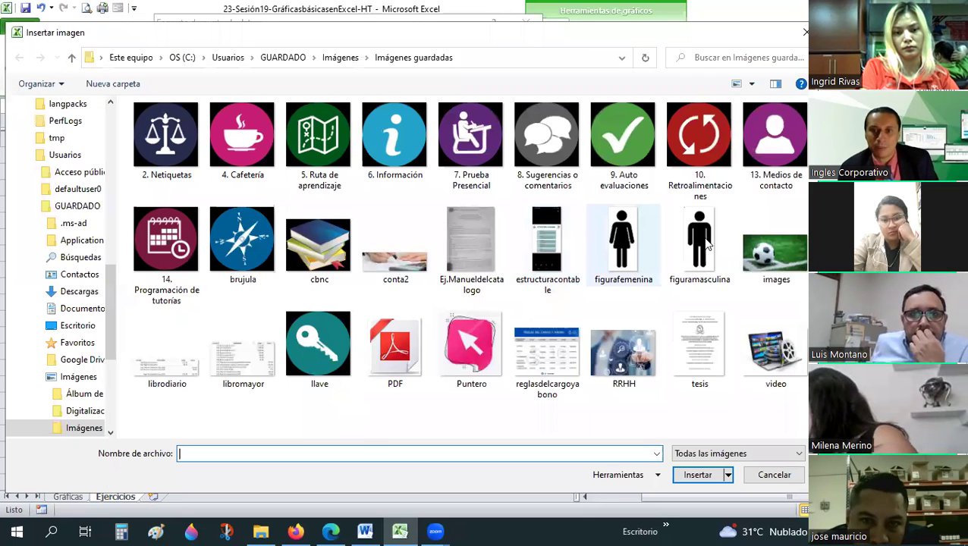
double_click(706, 243)
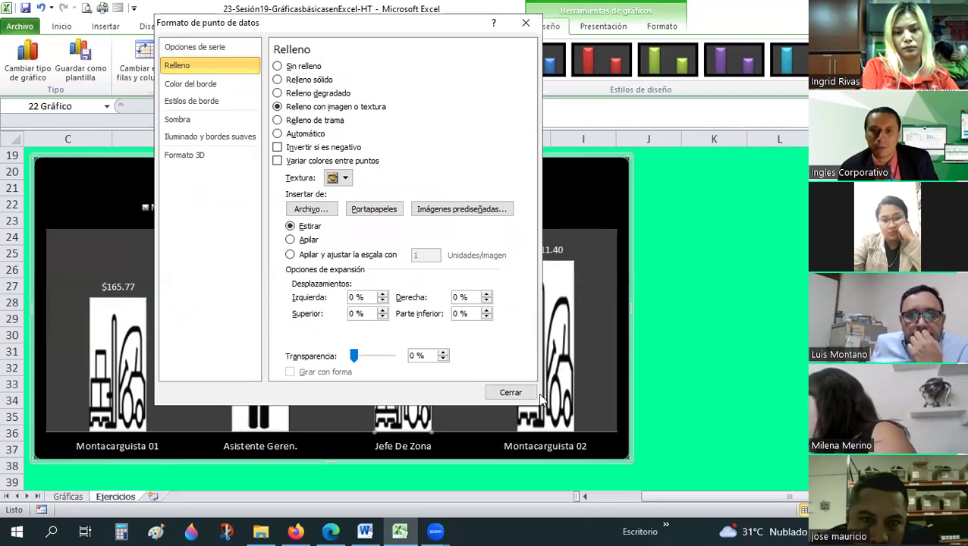
left_click(725, 335)
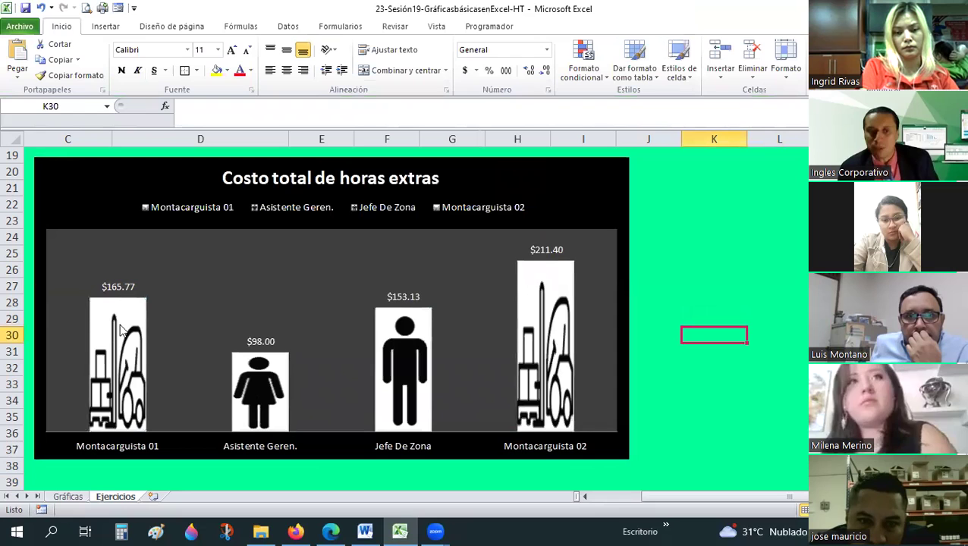
mouse_move(543, 421)
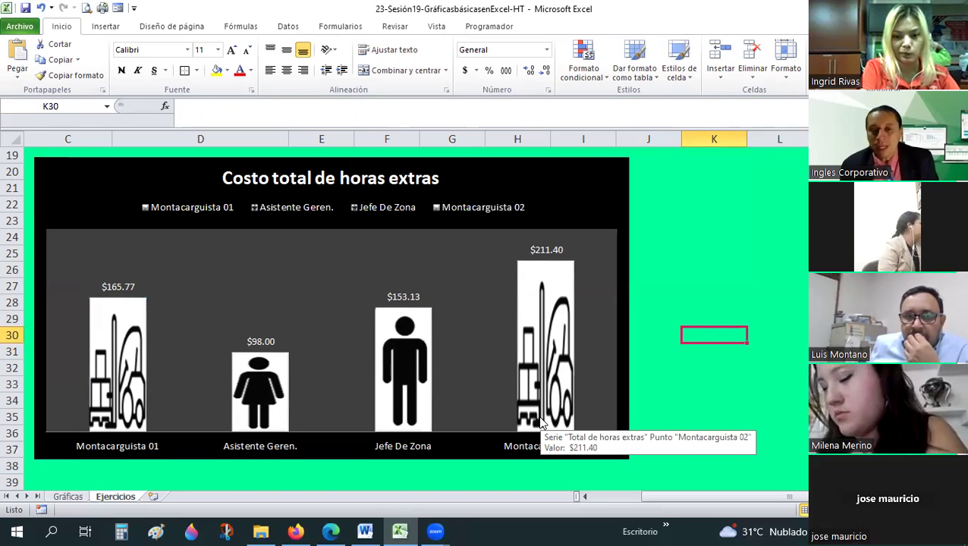
Step: Apply the light-blue outlined shape style to the four dollar value labels
left_click(103, 244)
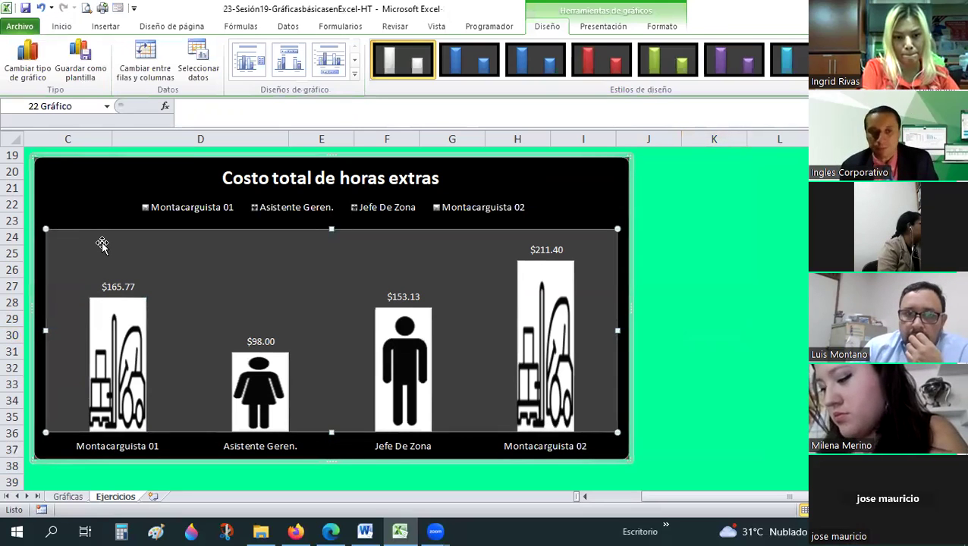
left_click(115, 283)
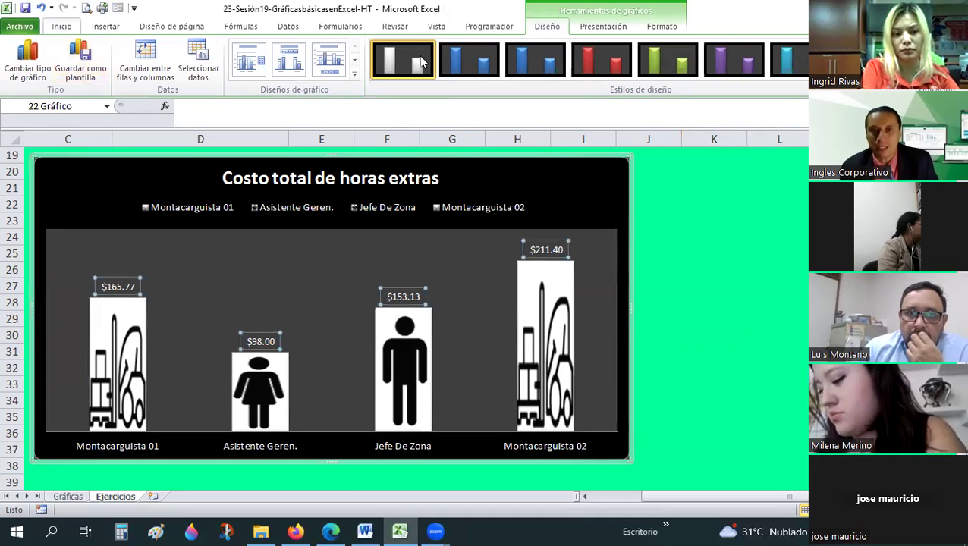
left_click(627, 31)
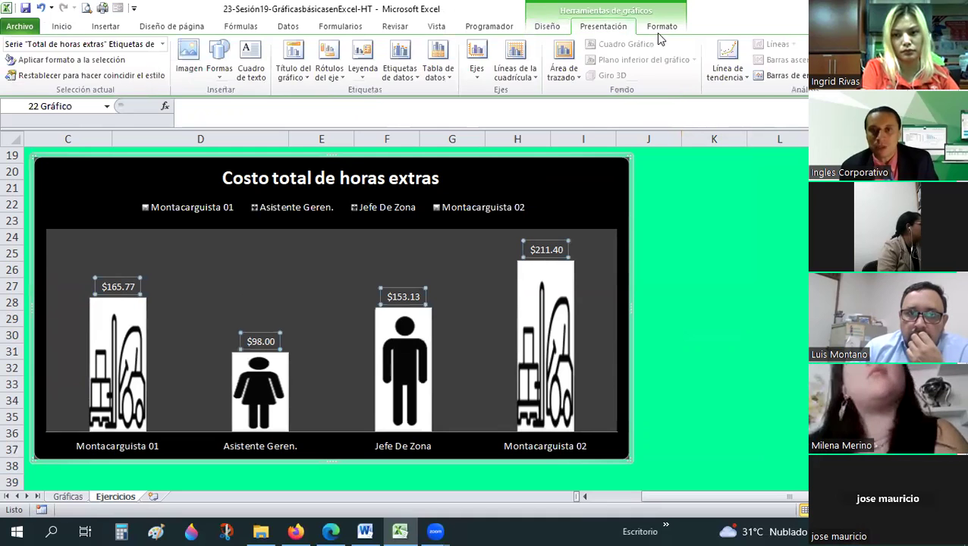
left_click(656, 29)
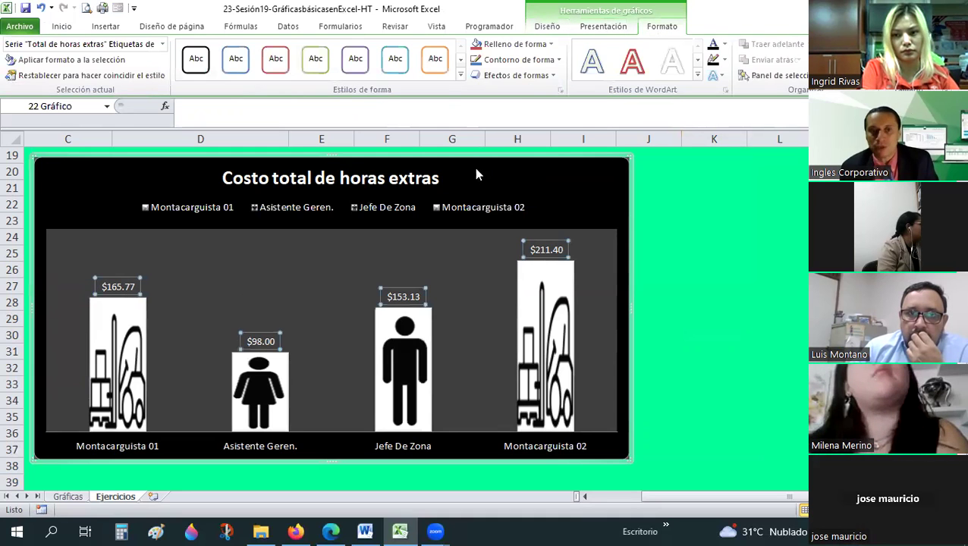
left_click(402, 65)
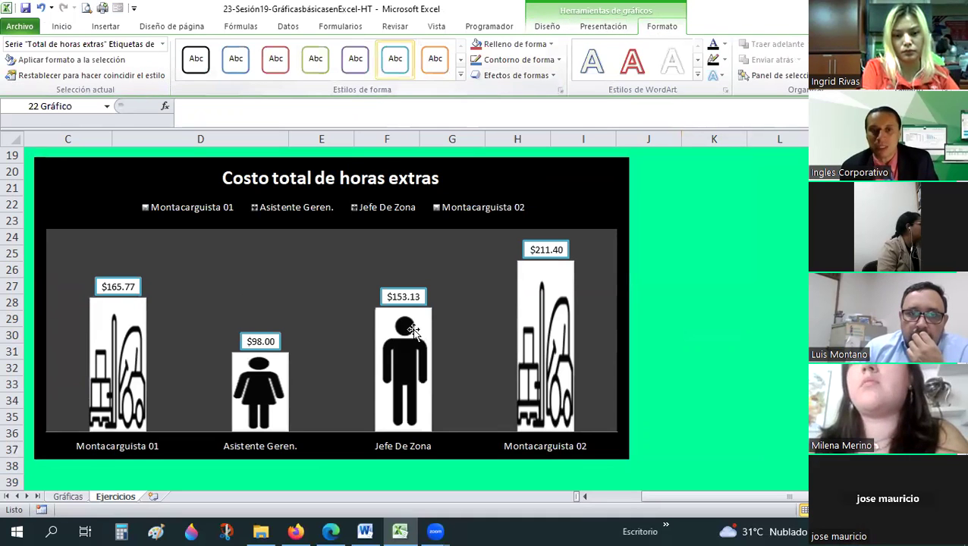
left_click(728, 264)
left_click(592, 242)
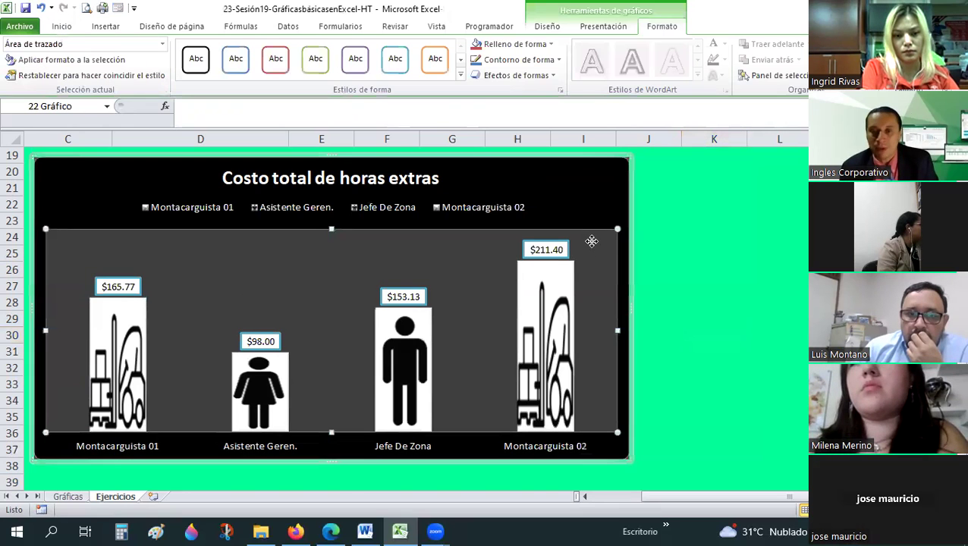
Step: Fill the chart's plot area with the 'Banner excel' picture
double_click(590, 241)
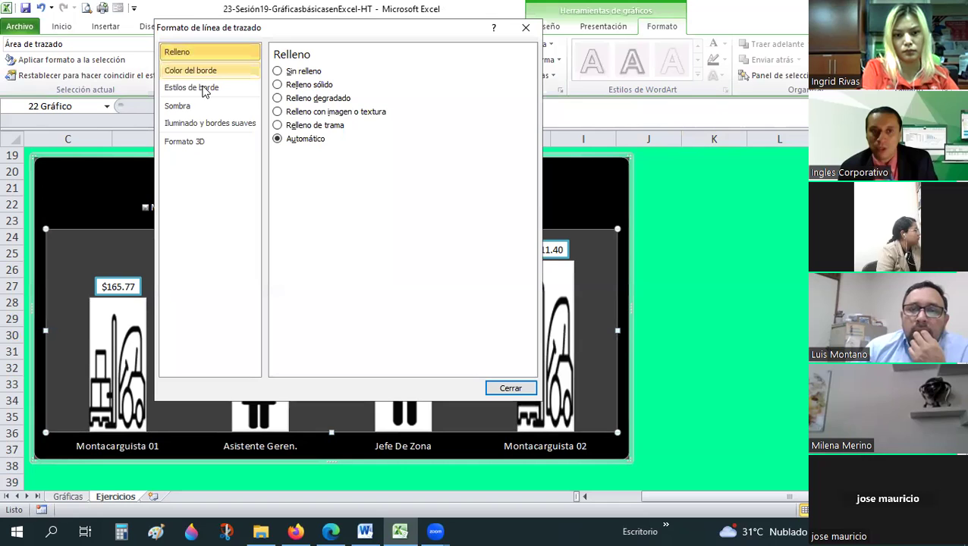
left_click(311, 113)
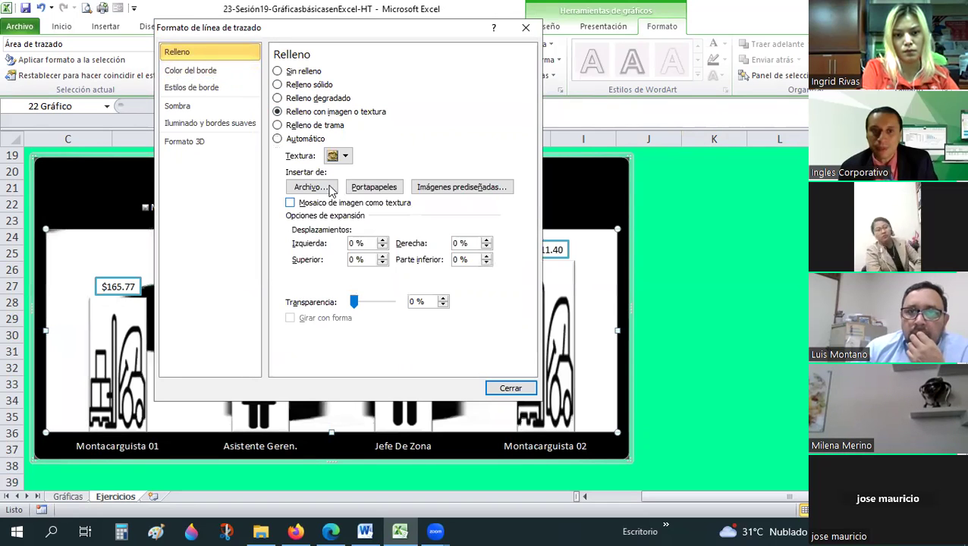
left_click(322, 187)
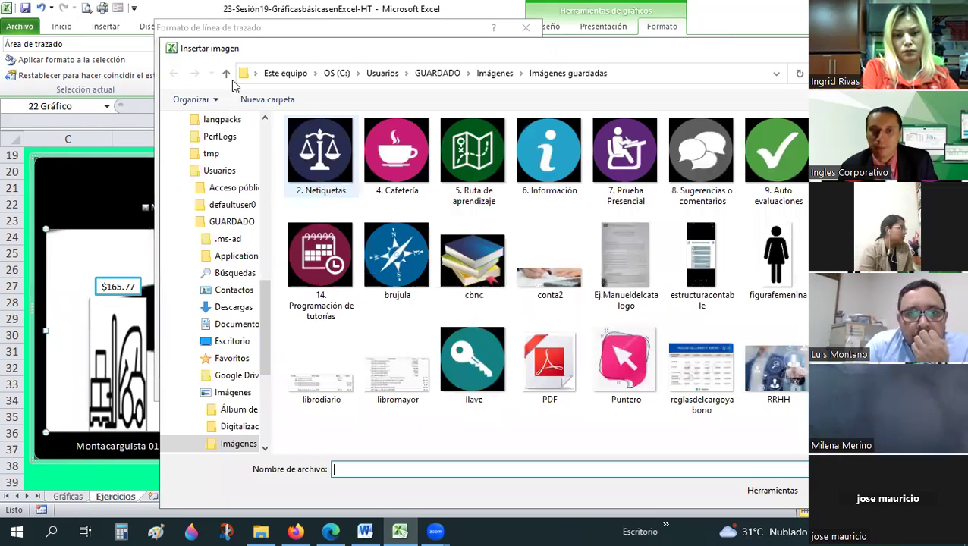
key("alt+Up")
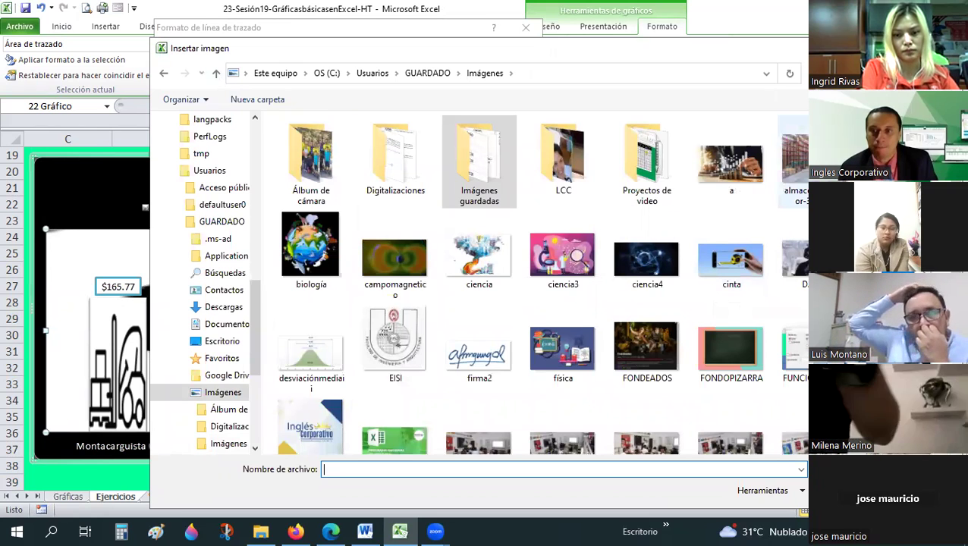
type("Banner excel")
key("Return")
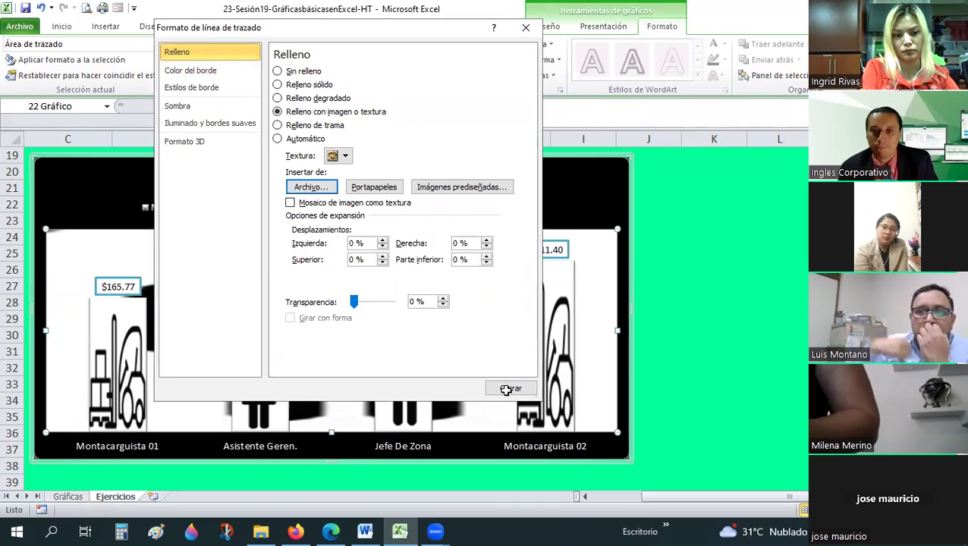
left_click(508, 390)
left_click(726, 340)
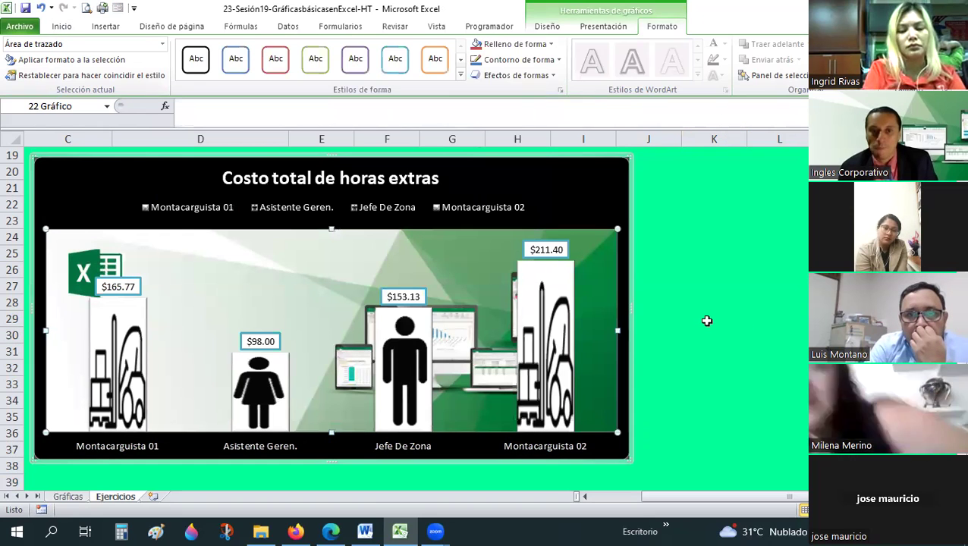
scroll(706, 321, "down", 1)
Step: Add major horizontal gridlines to the chart's plot area
key("Escape")
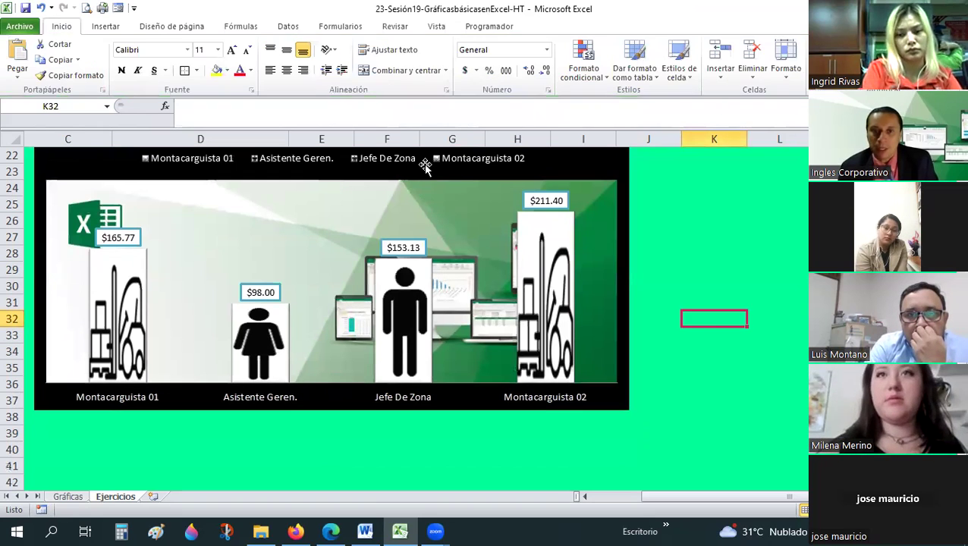
left_click(620, 191)
scroll(534, 301, "up", 1)
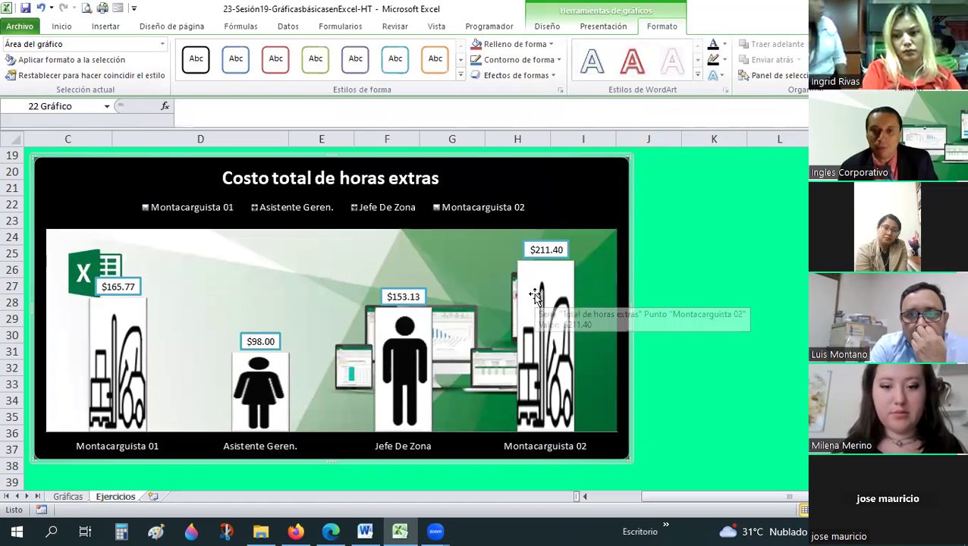
left_click(275, 445)
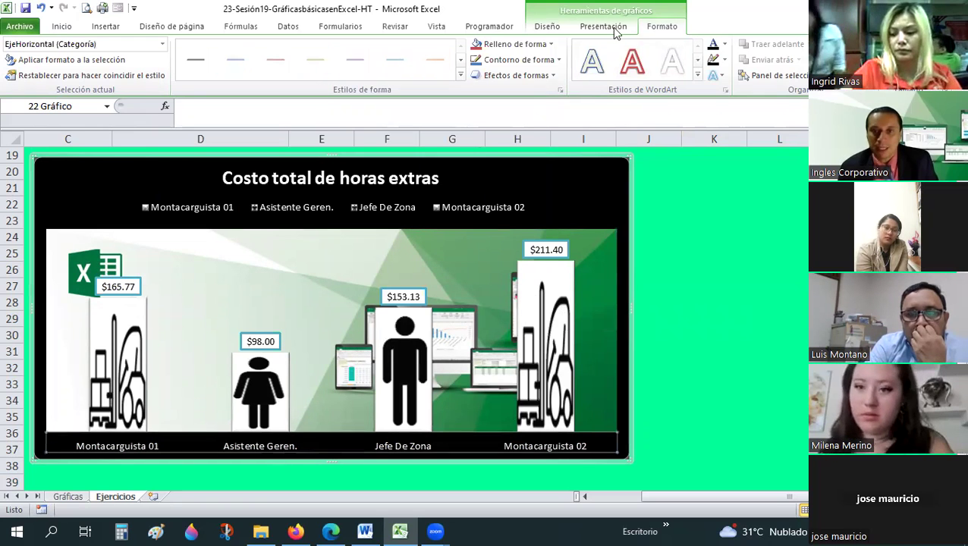
left_click(603, 26)
left_click(516, 68)
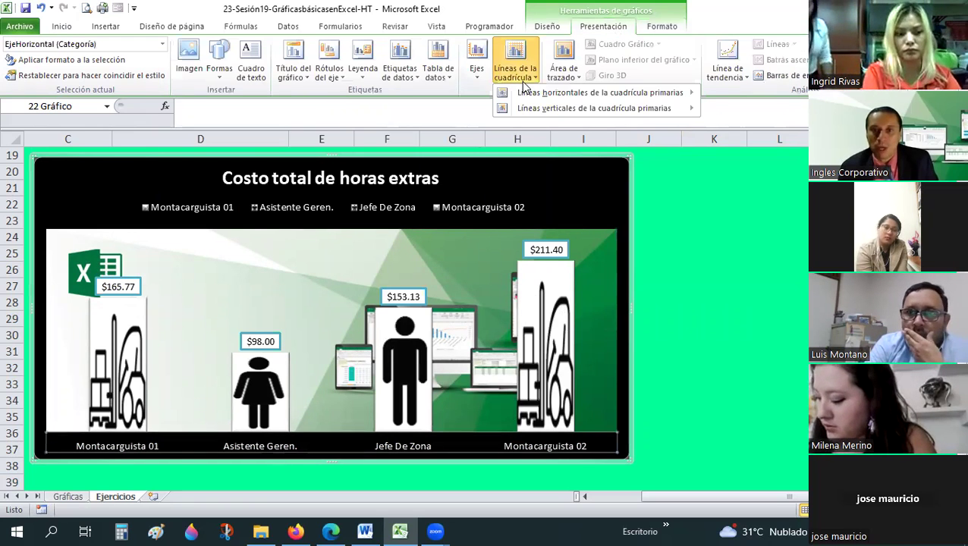
mouse_move(599, 92)
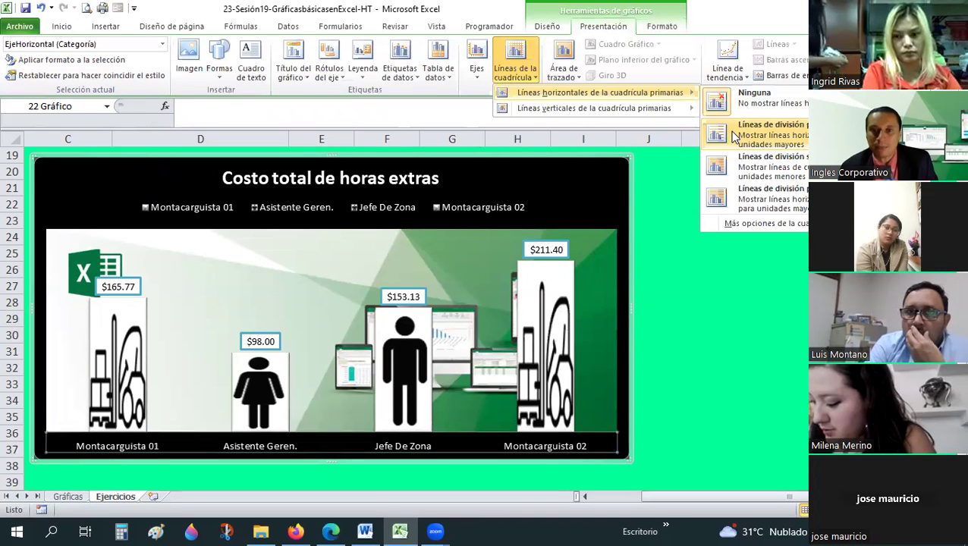
left_click(732, 129)
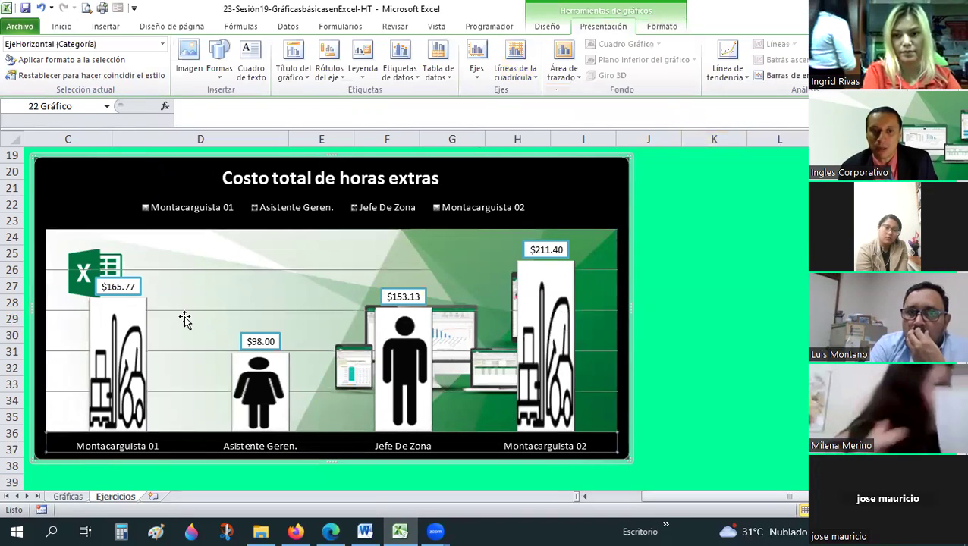
Step: Add major and minor primary vertical gridlines between the job-position columns
left_click(531, 76)
mouse_move(594, 108)
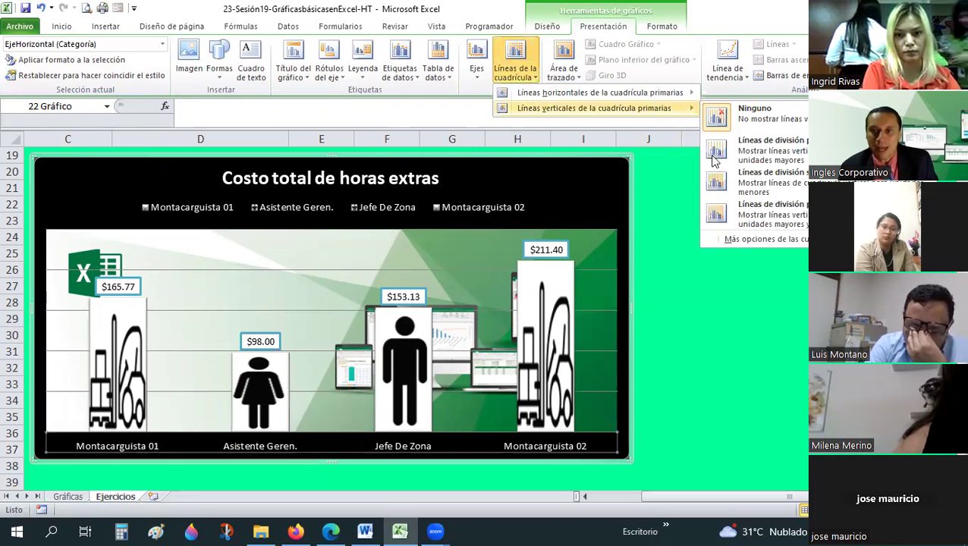
left_click(711, 154)
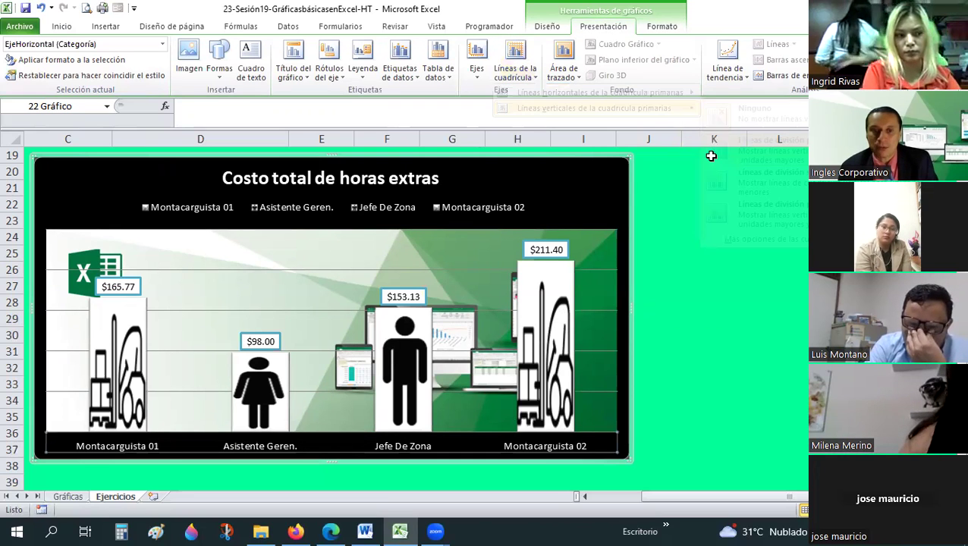
left_click(568, 76)
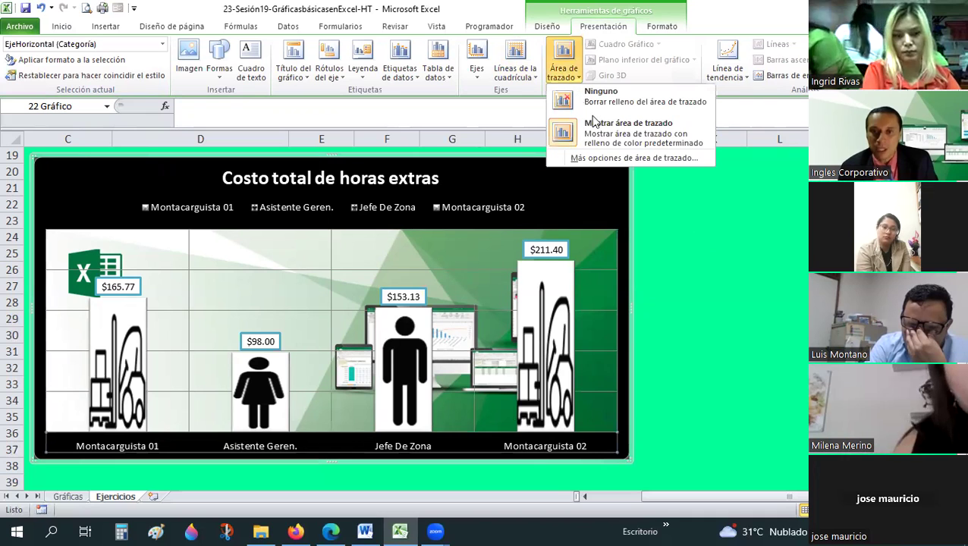
left_click(529, 79)
mouse_move(594, 108)
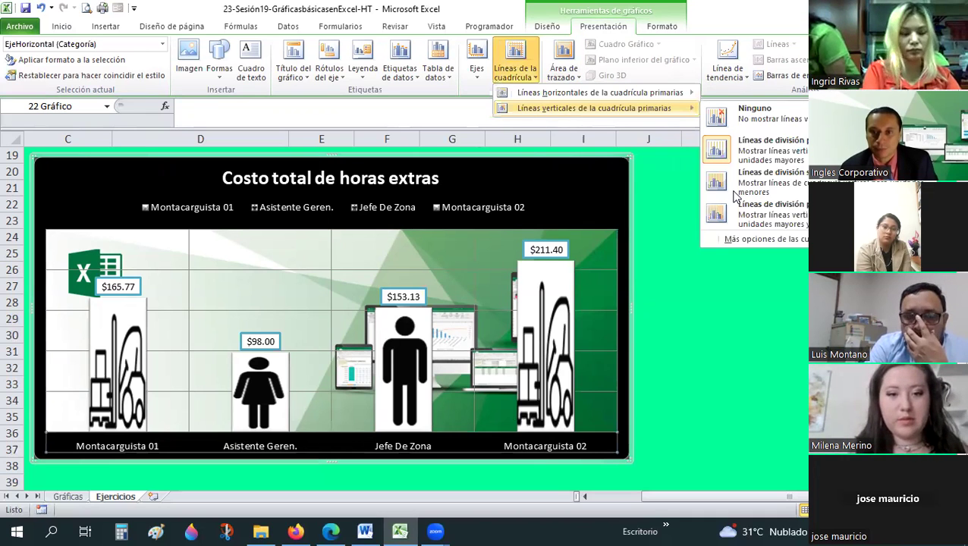
left_click(721, 185)
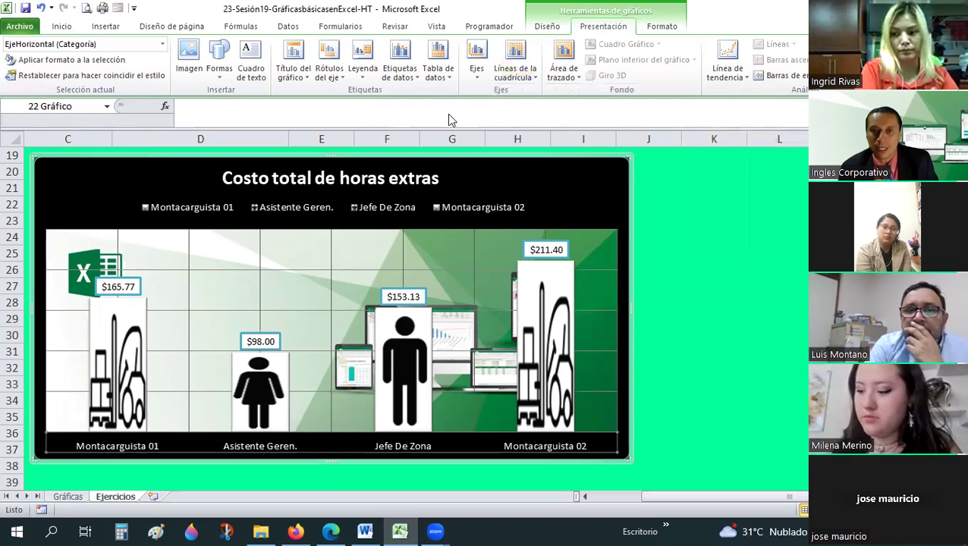
left_click(400, 65)
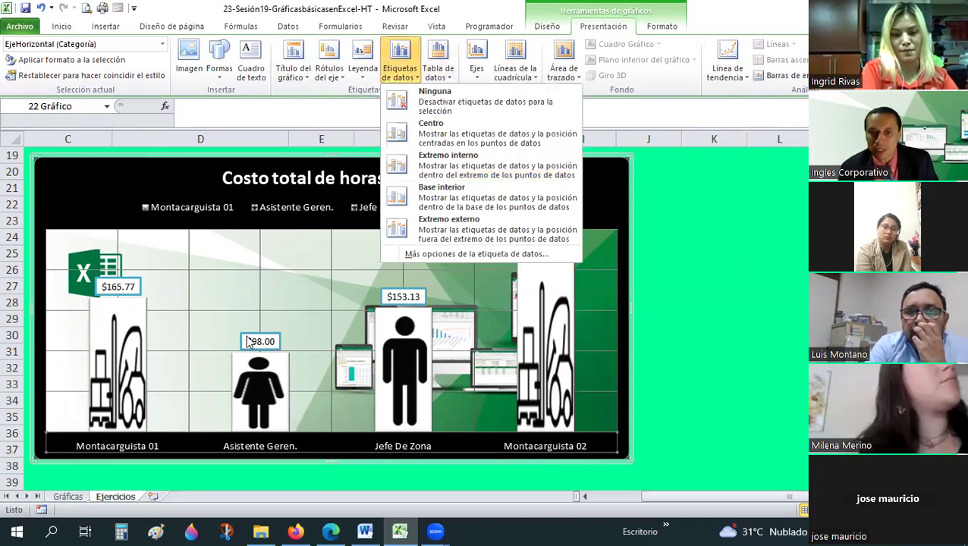
Step: Show the legend at the right of the chart, undoing an accidental chart resize
left_click(364, 70)
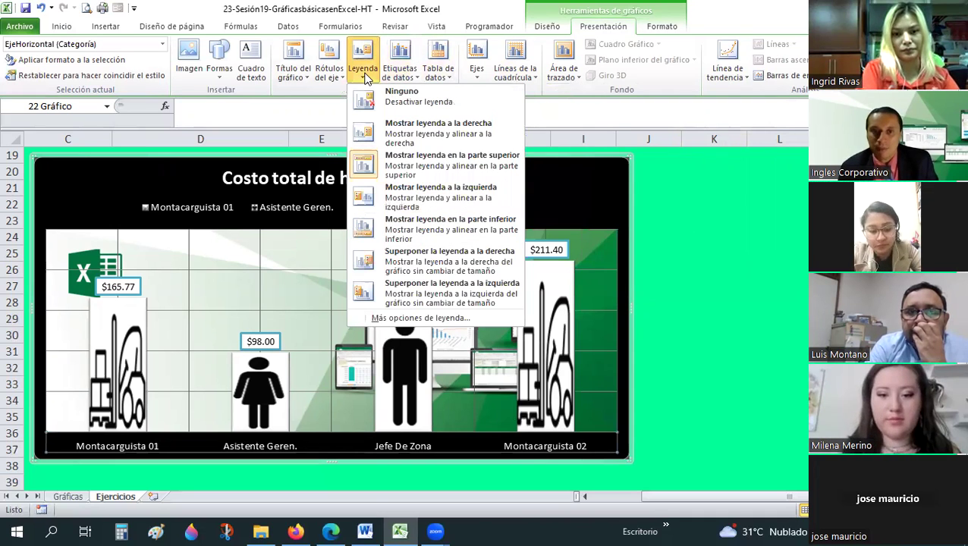
left_click(363, 132)
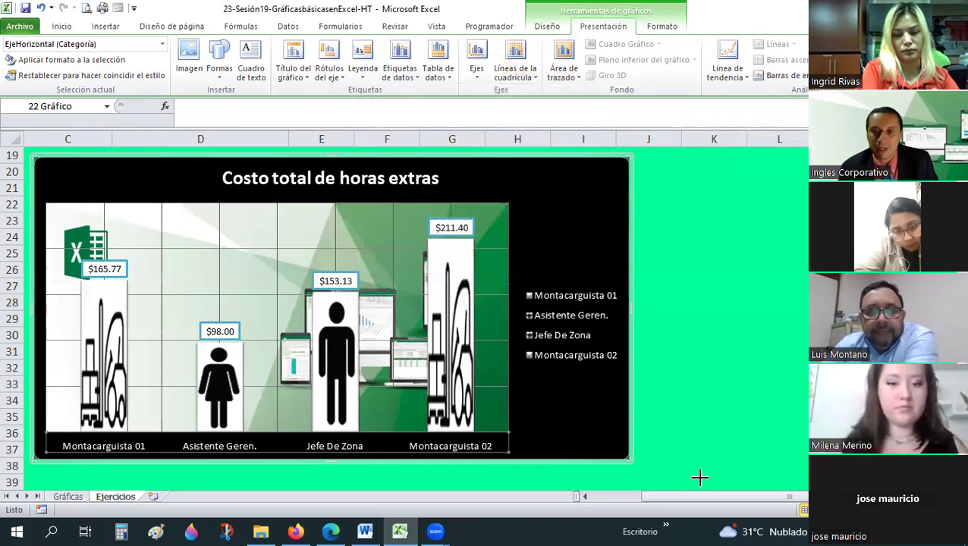
left_click_drag(647, 328, 651, 321)
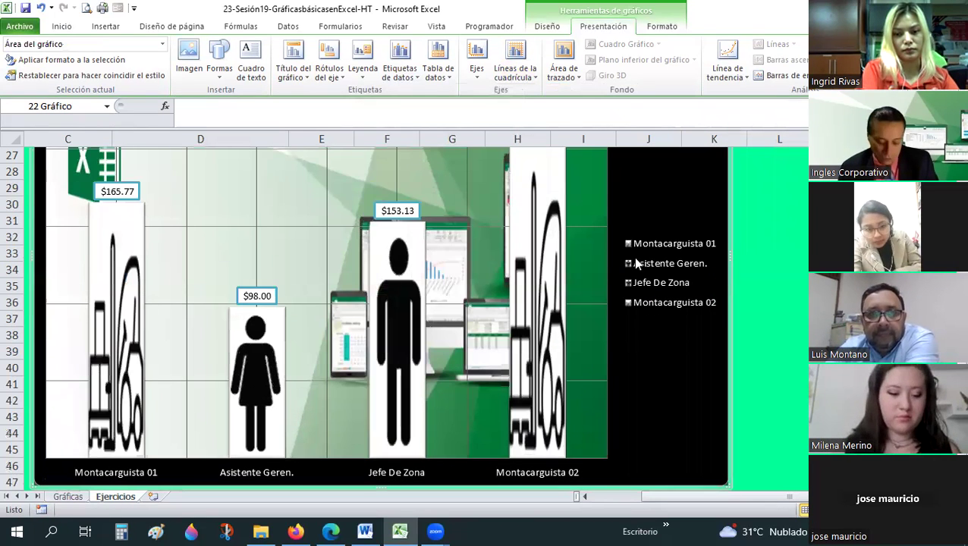
key("ctrl+z")
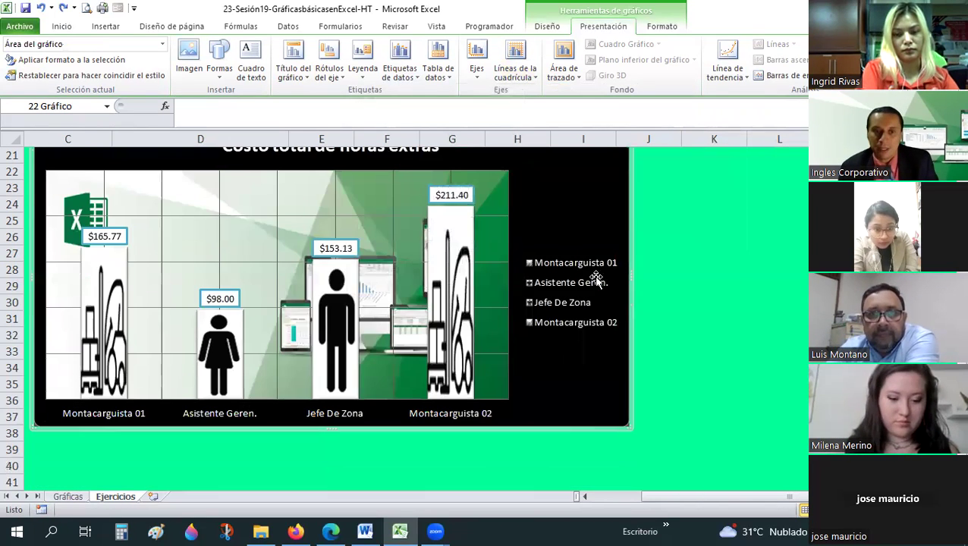
Step: Browse the Axis Titles and Chart Title options, closing them without changes
scroll(597, 281, "up", 1)
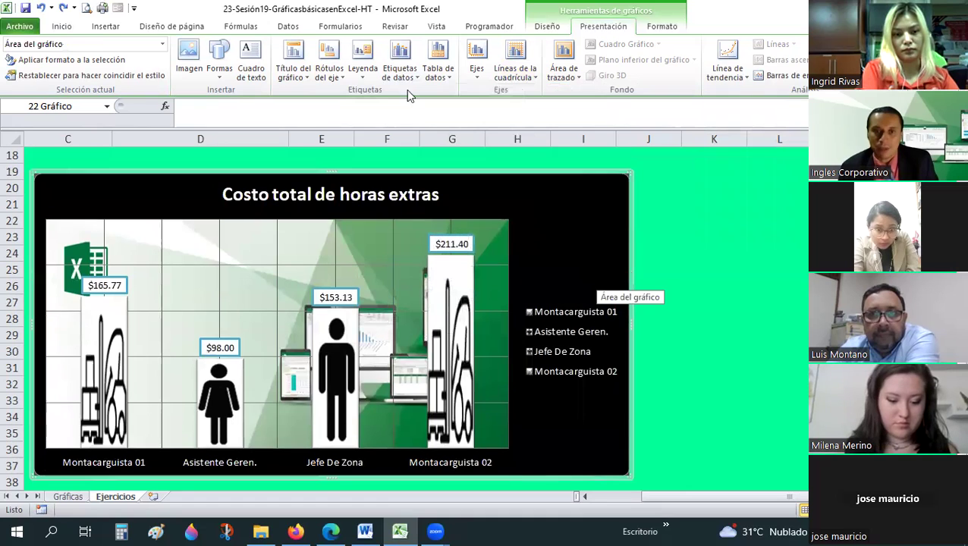
left_click(334, 77)
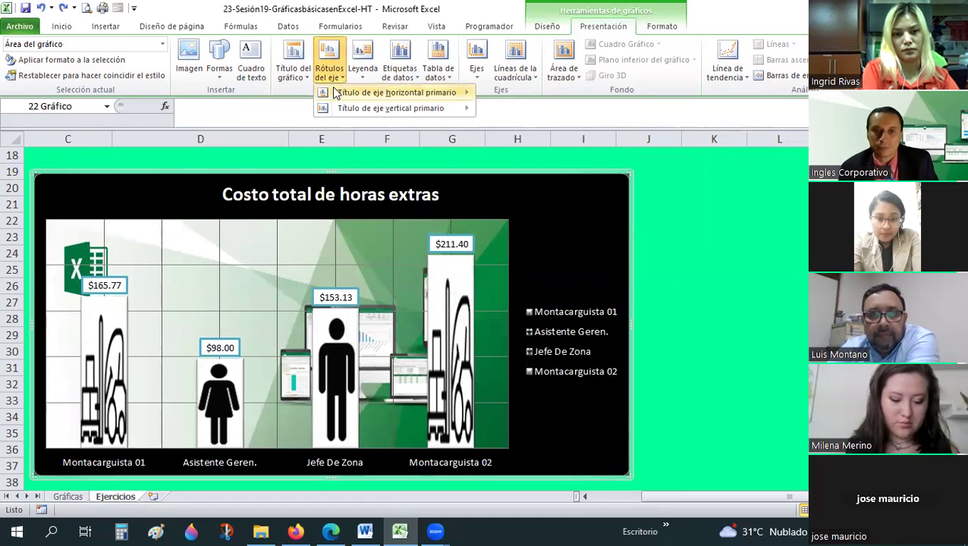
left_click(335, 92)
left_click(714, 269)
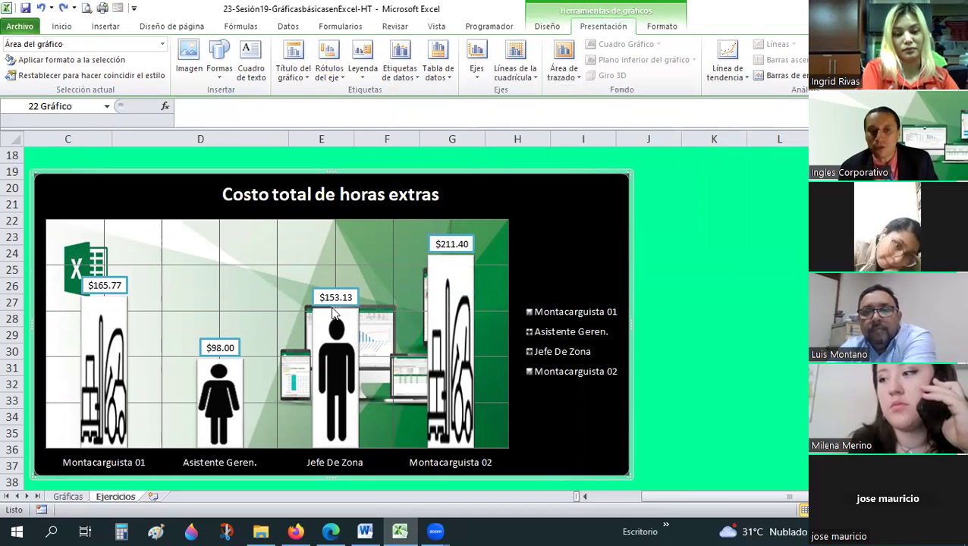
left_click(293, 70)
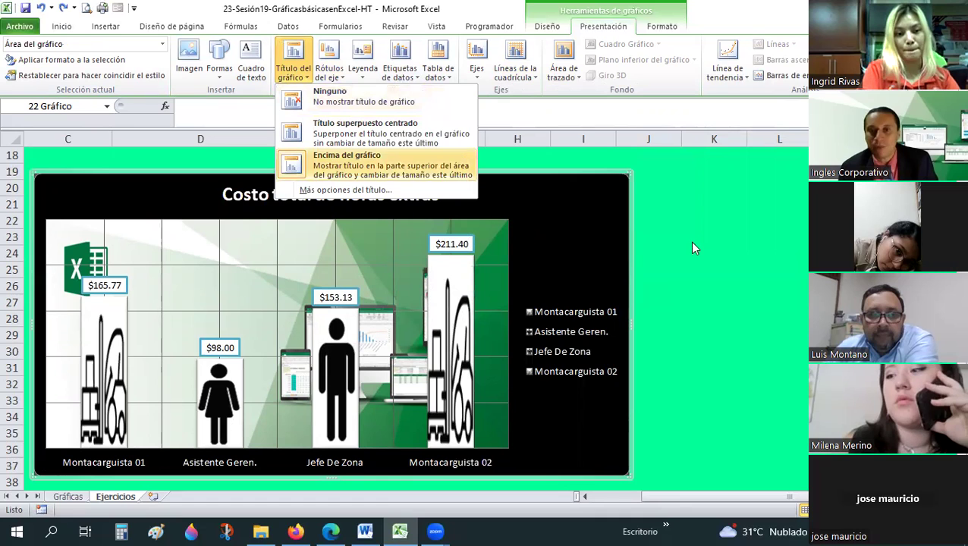
key("Escape")
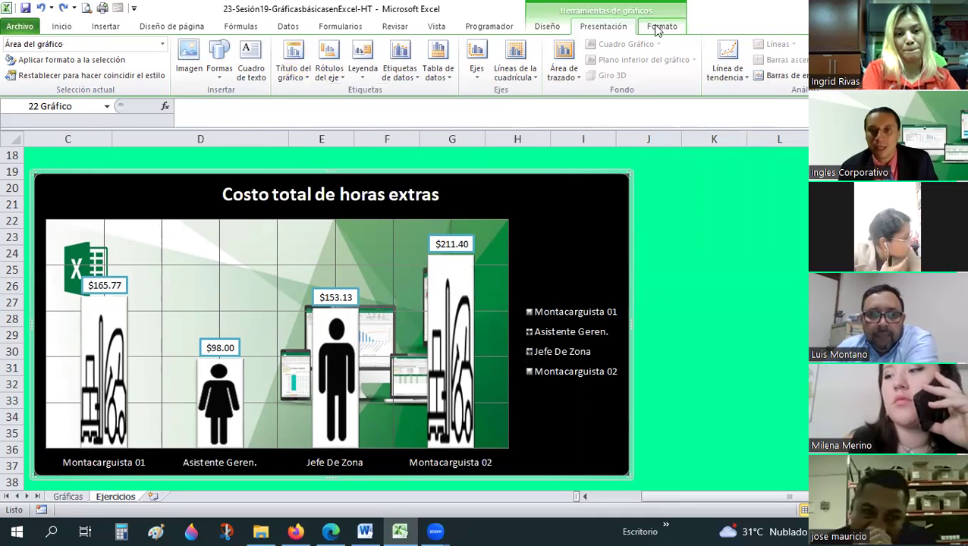
left_click(660, 27)
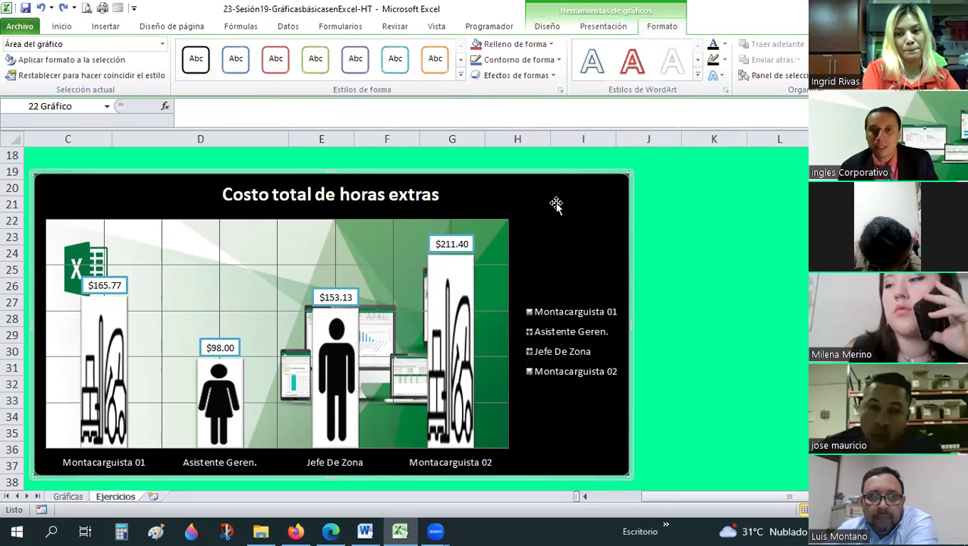
Step: Fill the picture column chart's background dark navy
left_click(725, 284)
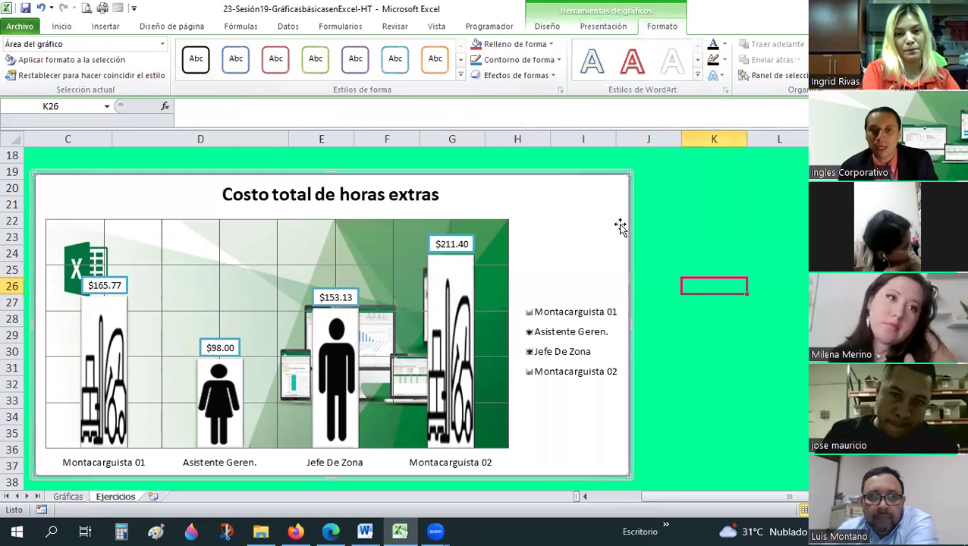
left_click(620, 226)
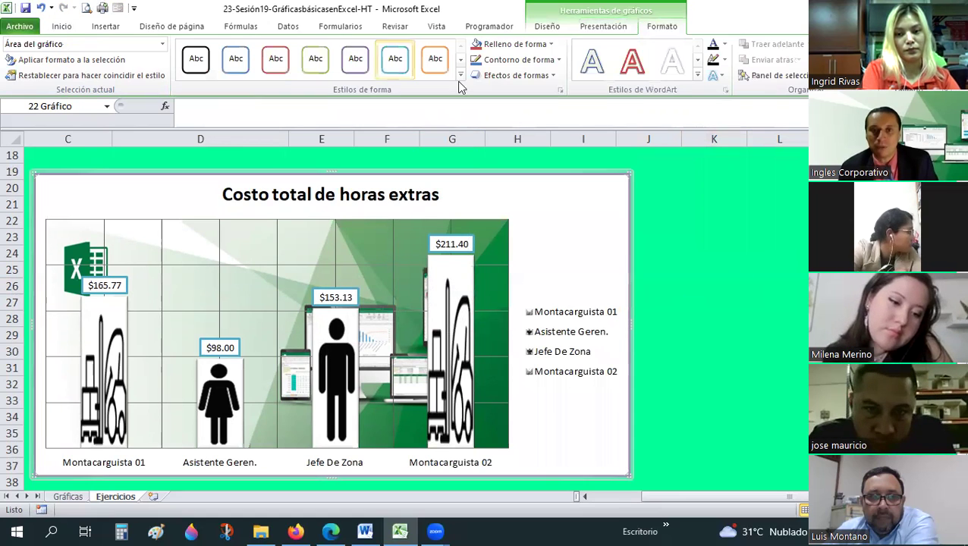
left_click(551, 47)
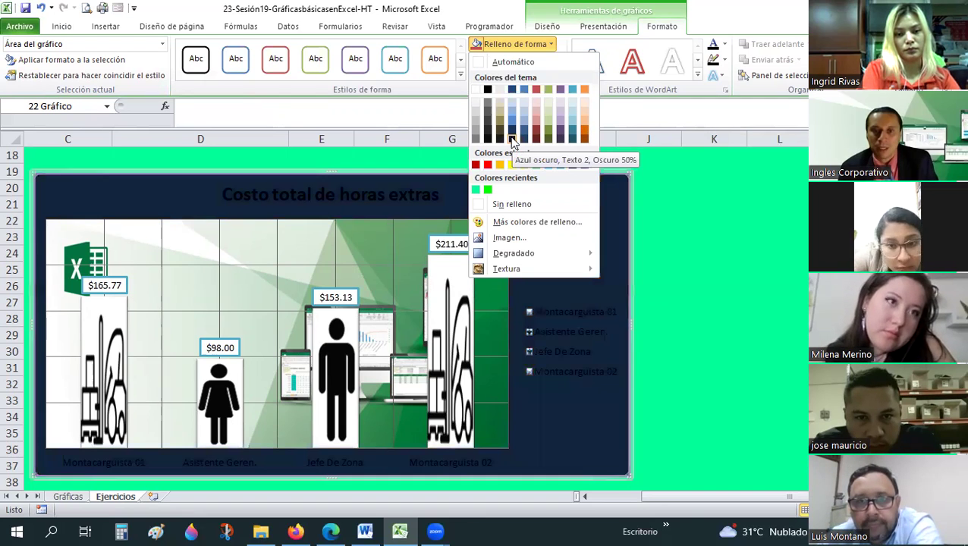
left_click(515, 90)
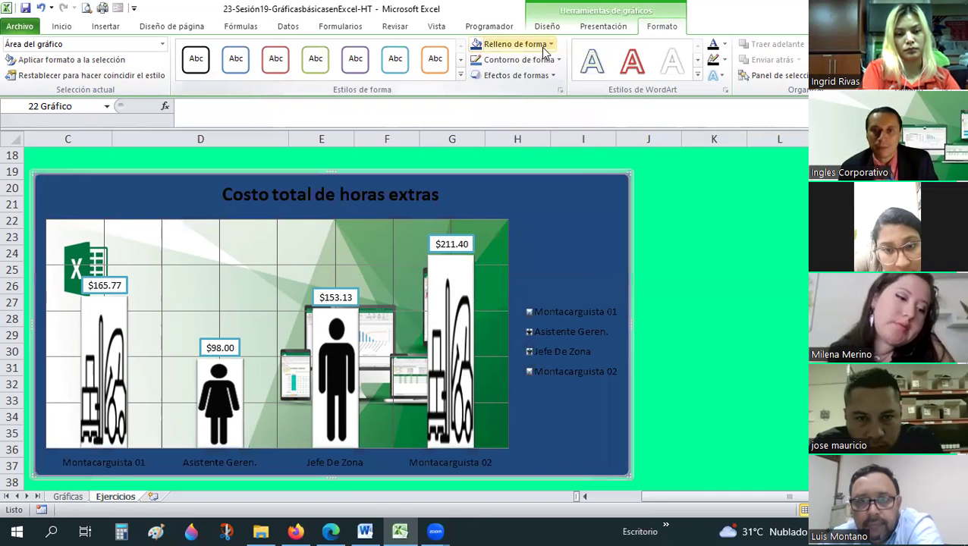
left_click(544, 47)
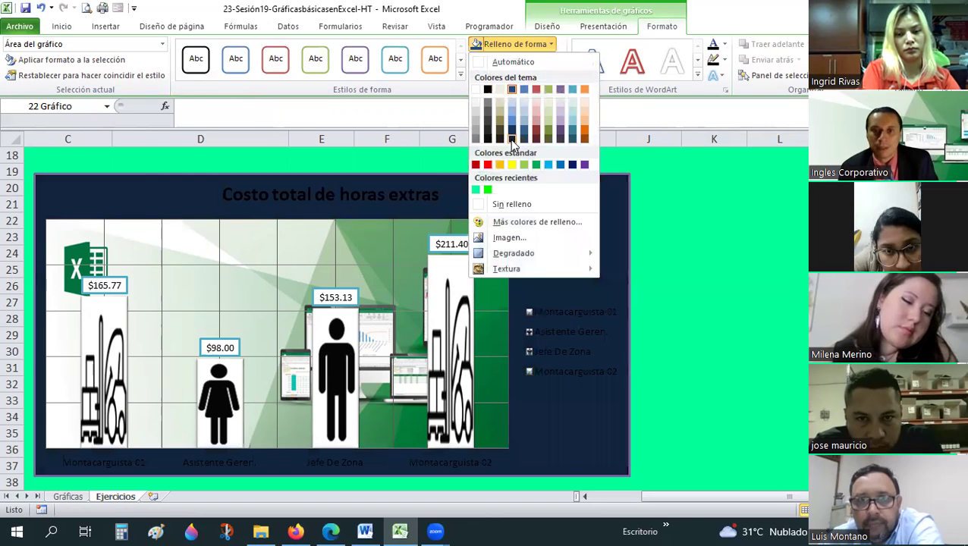
left_click(510, 139)
Step: Make the chart title and legend text white
left_click(220, 177)
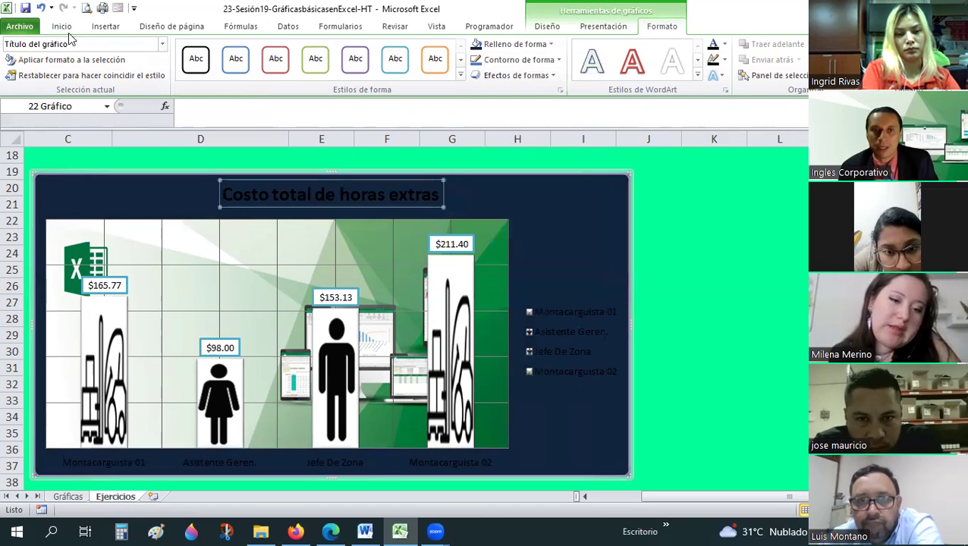
left_click(62, 26)
left_click(251, 70)
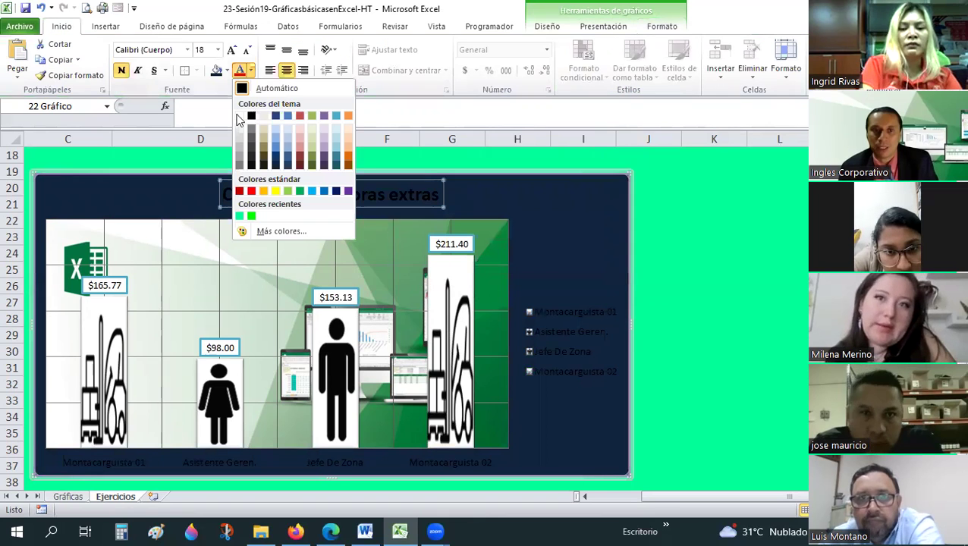
left_click(555, 298)
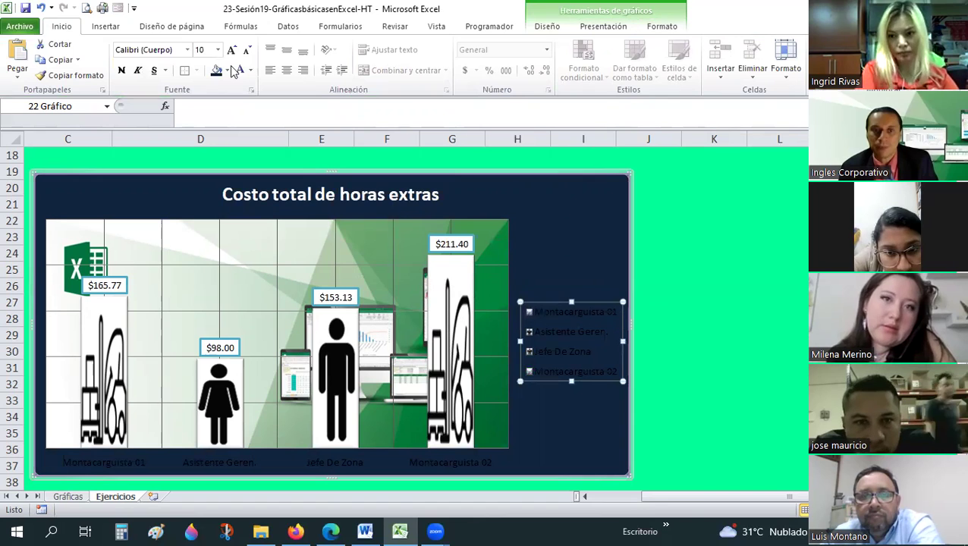
left_click(751, 337)
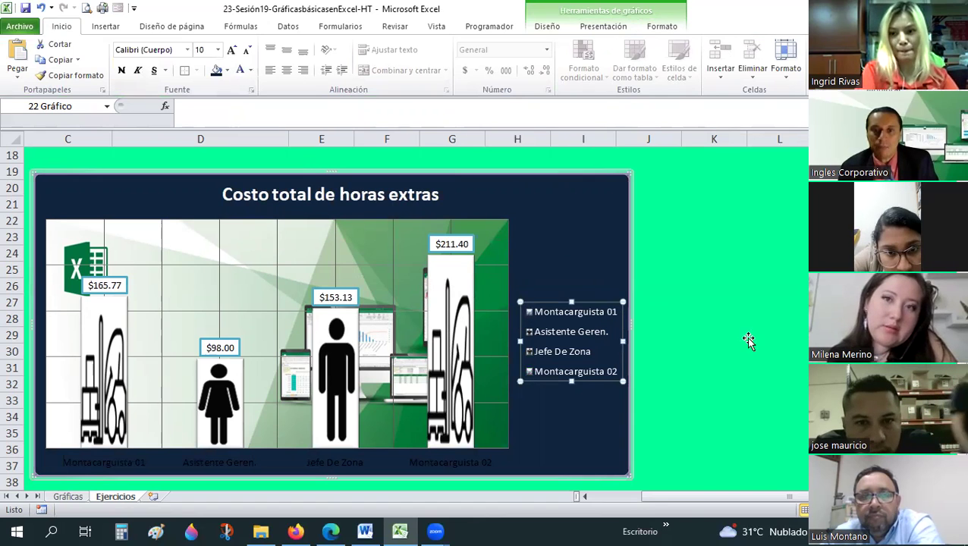
left_click(548, 304)
left_click(547, 304)
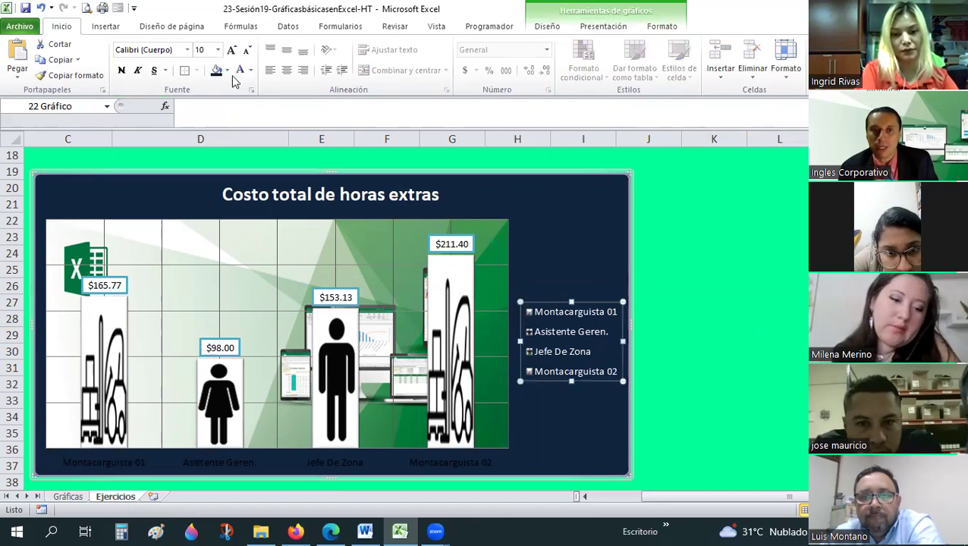
left_click(687, 289)
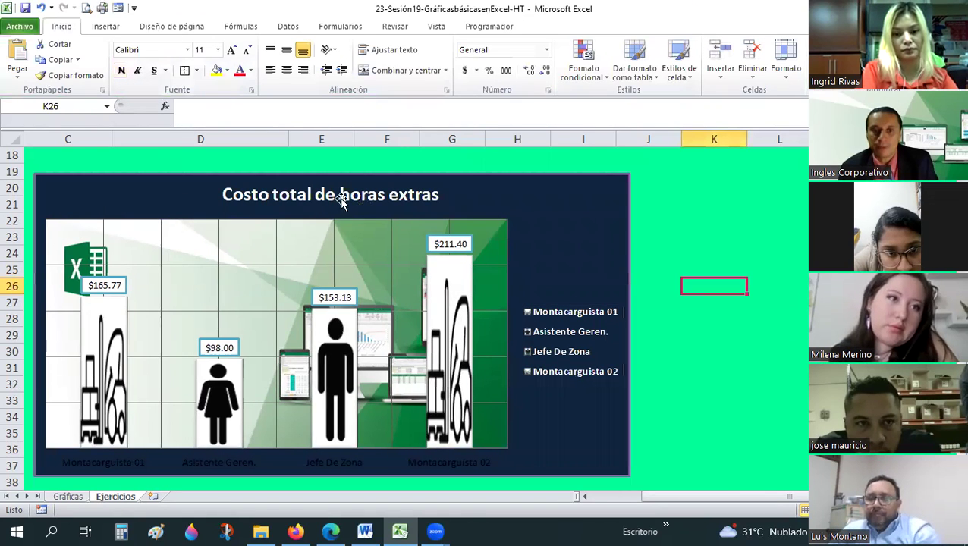
left_click(342, 198)
left_click(744, 257)
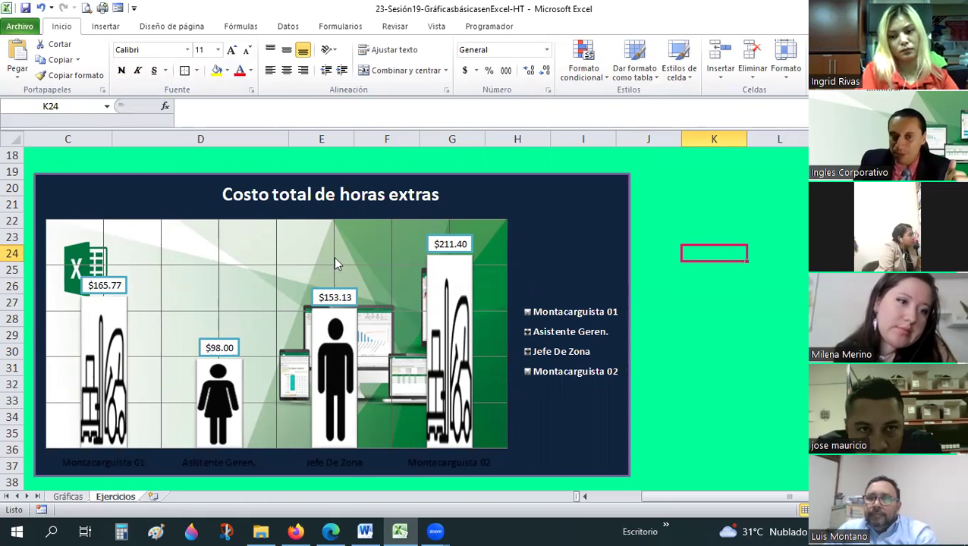
Step: Select job titles C7:C10 and, with Ctrl held, the overtime totals H7:H10
scroll(327, 258, "up", 6)
scroll(328, 258, "down", 2)
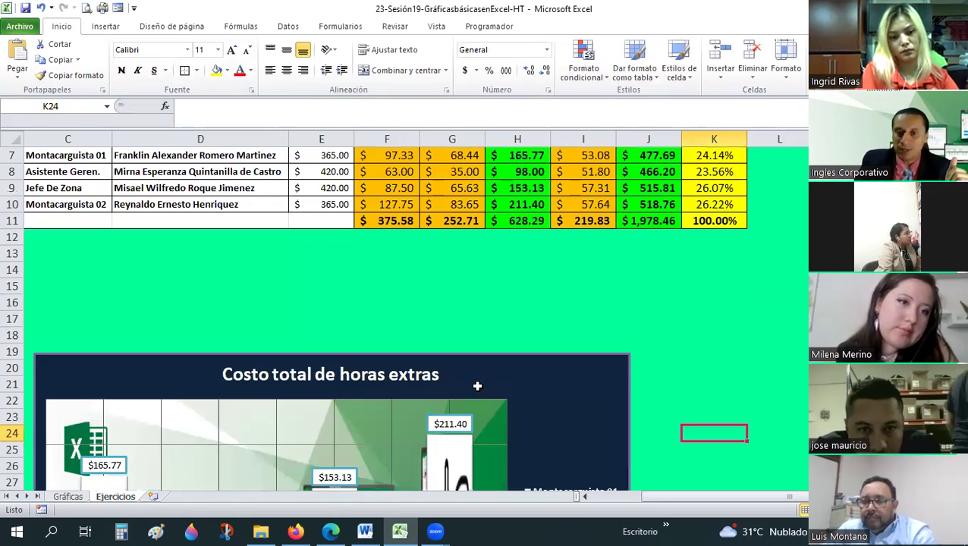
scroll(585, 498, "up", 1)
scroll(584, 498, "left", 2)
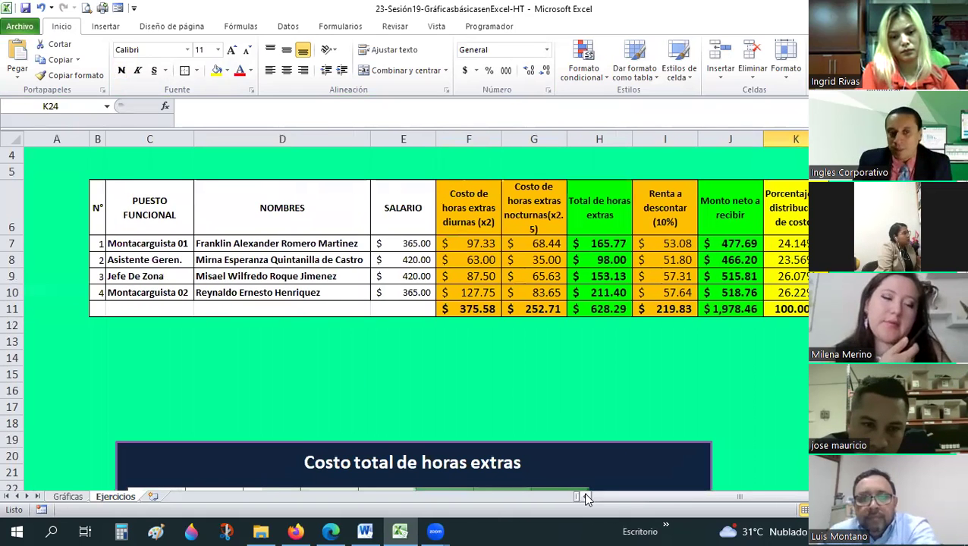
scroll(352, 355, "down", 3)
scroll(565, 313, "up", 2)
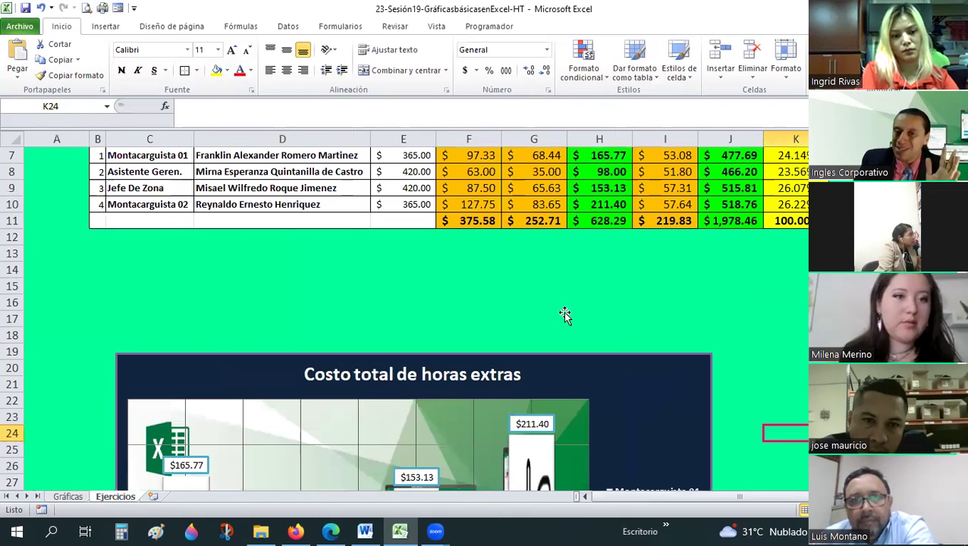
scroll(564, 315, "down", 3)
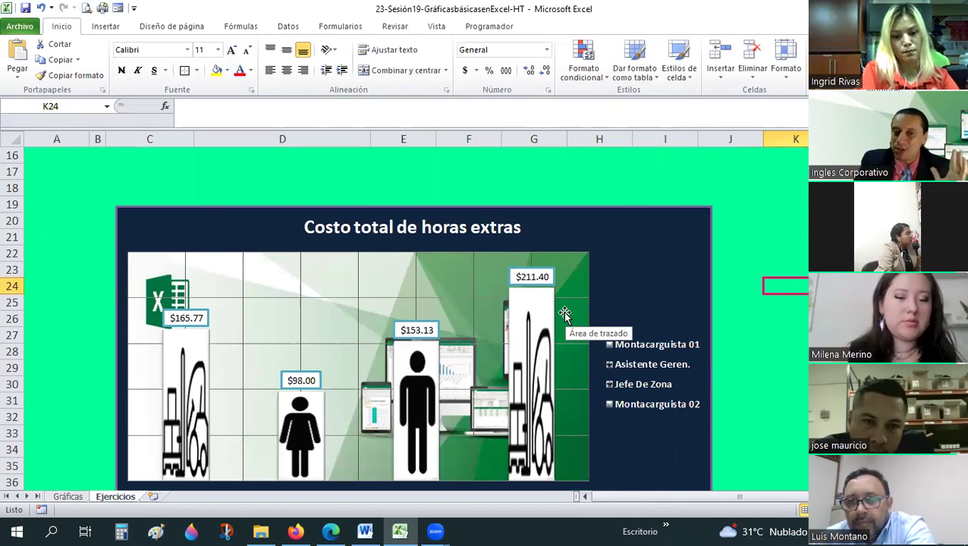
scroll(564, 313, "up", 3)
scroll(565, 313, "up", 2)
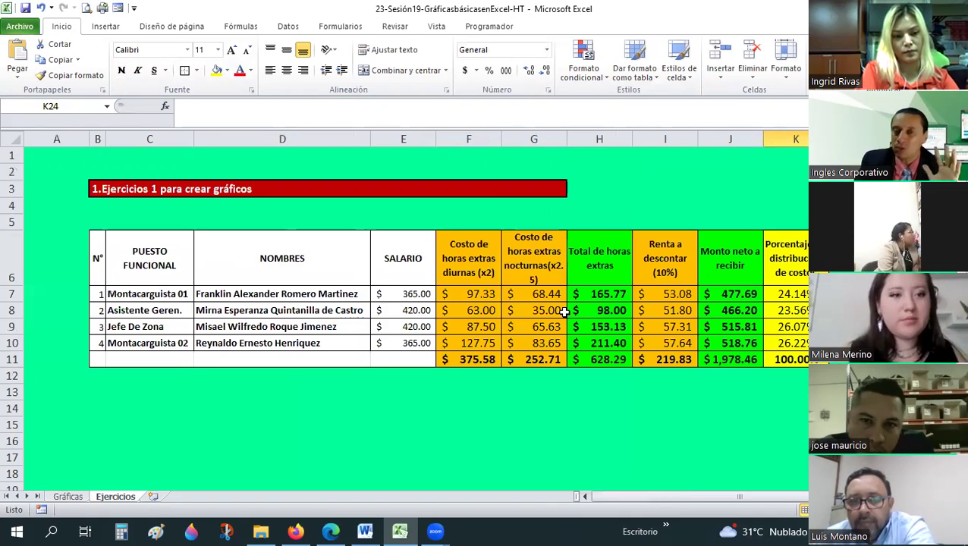
scroll(144, 243, "down", 1)
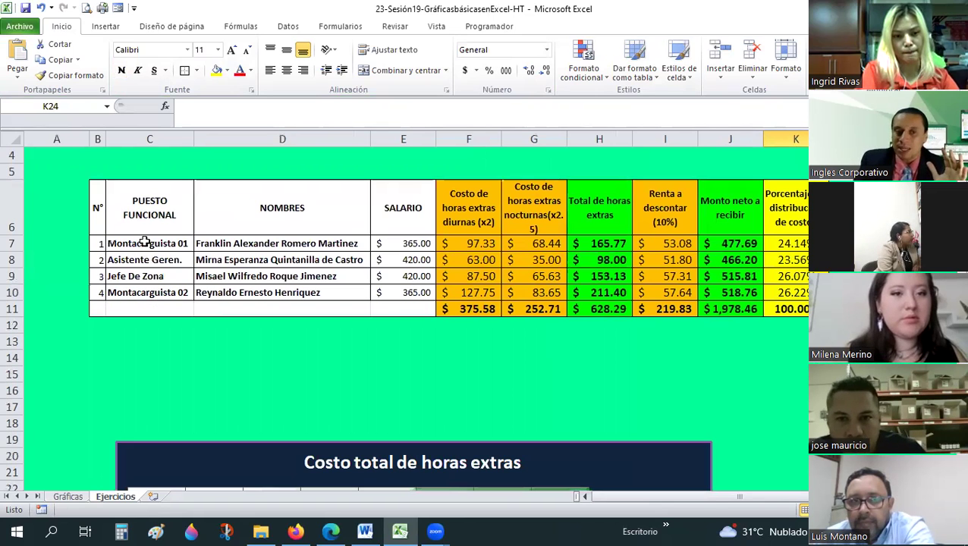
left_click_drag(144, 242, 144, 287)
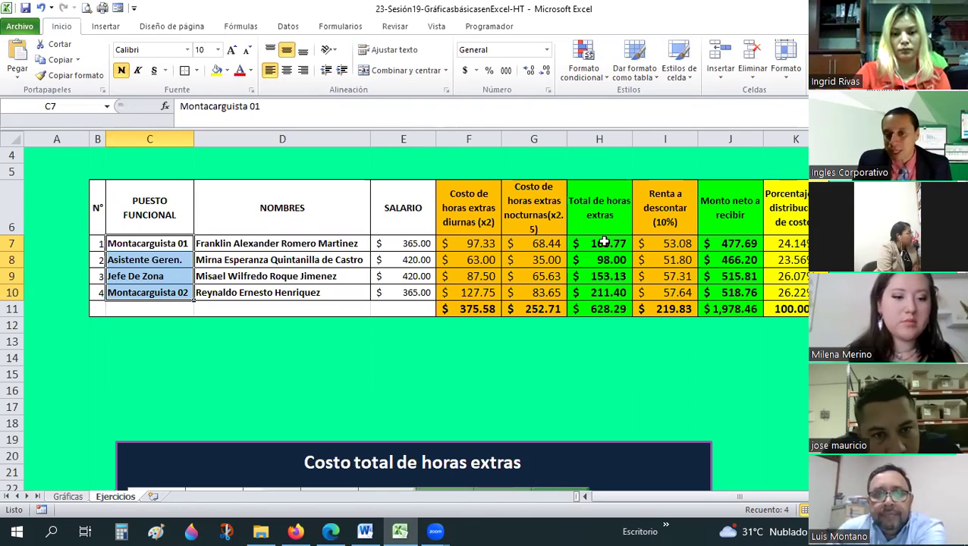
left_click_drag(603, 242, 599, 293)
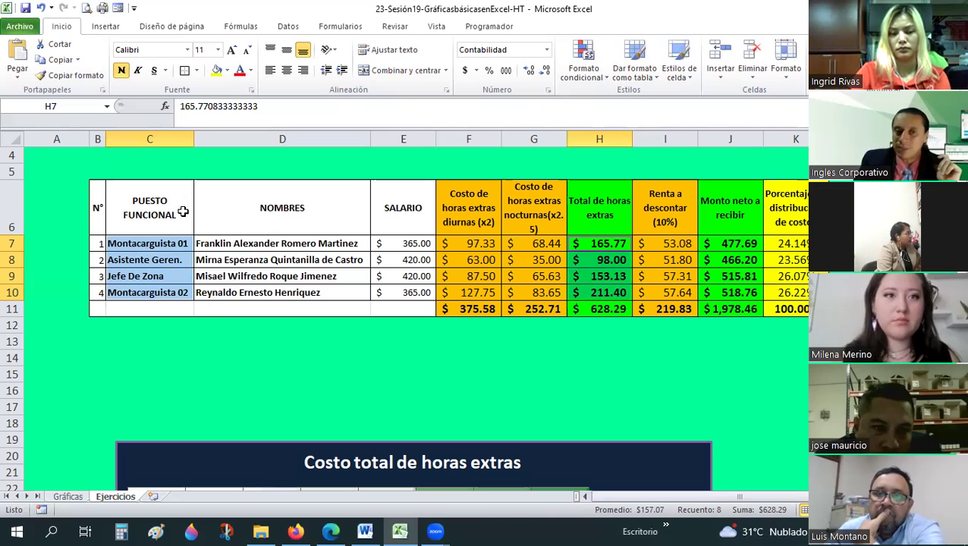
Step: Insert a clustered cylinder bar chart from the selected data
left_click(106, 27)
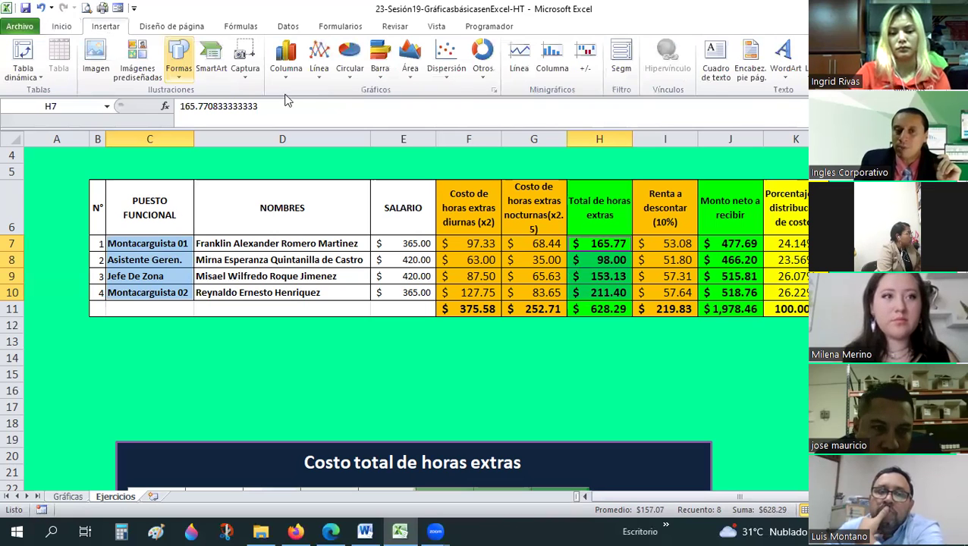
left_click(373, 76)
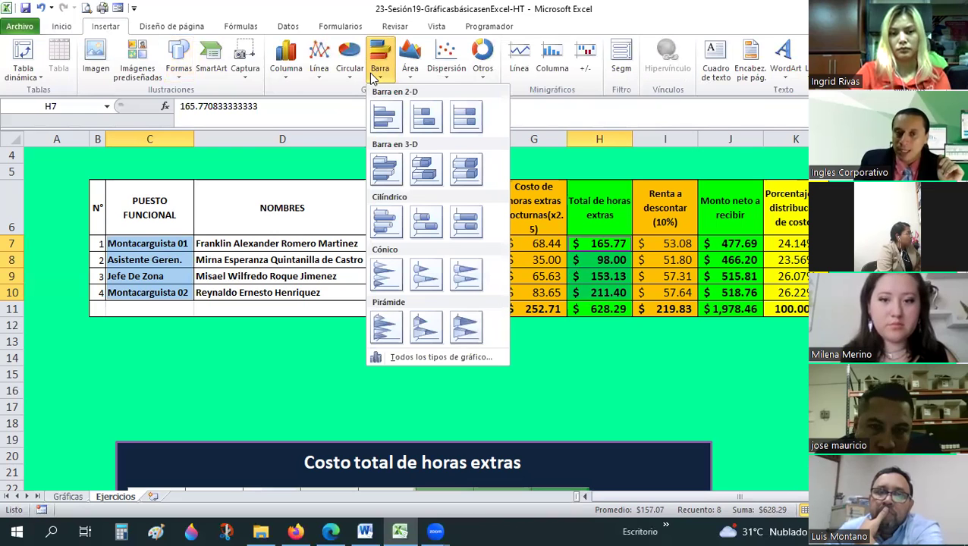
left_click(386, 221)
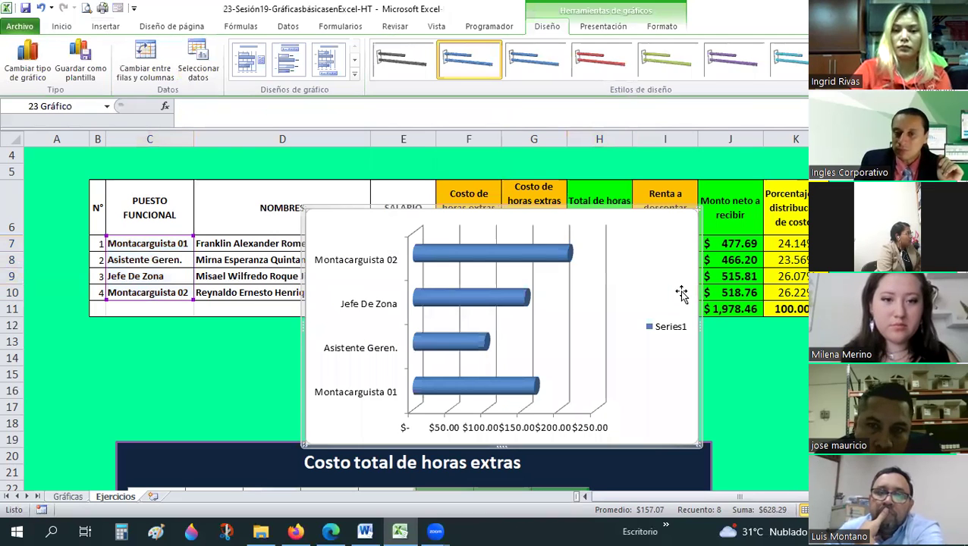
Step: Move the bar chart beside the navy chart and enlarge it from the corner
scroll(681, 290, "down", 3)
scroll(679, 285, "up", 3)
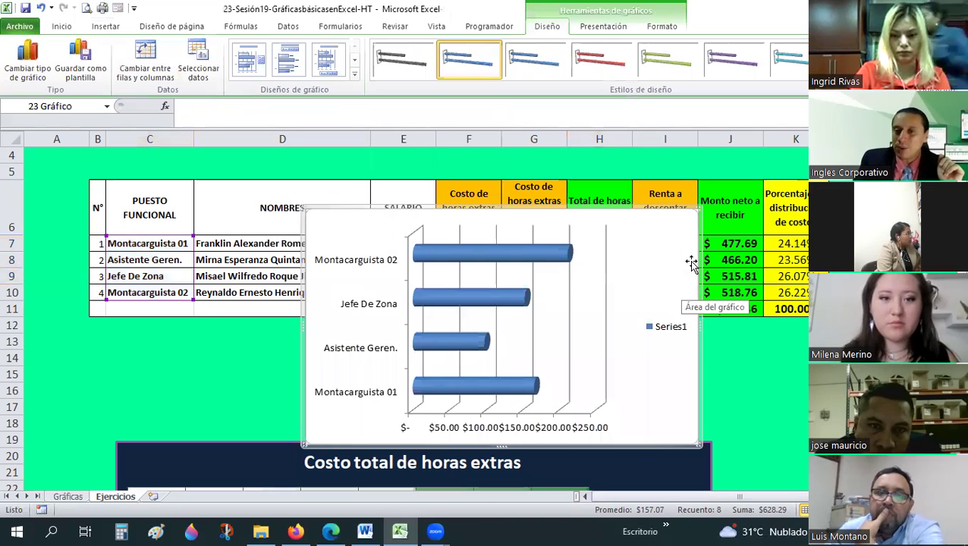
scroll(678, 263, "down", 4)
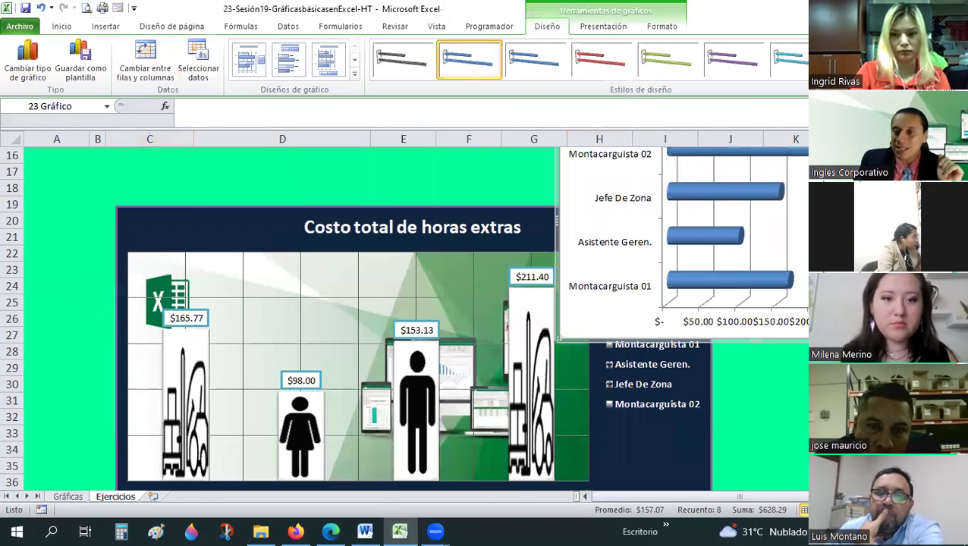
scroll(519, 179, "right", 3)
scroll(705, 311, "right", 4)
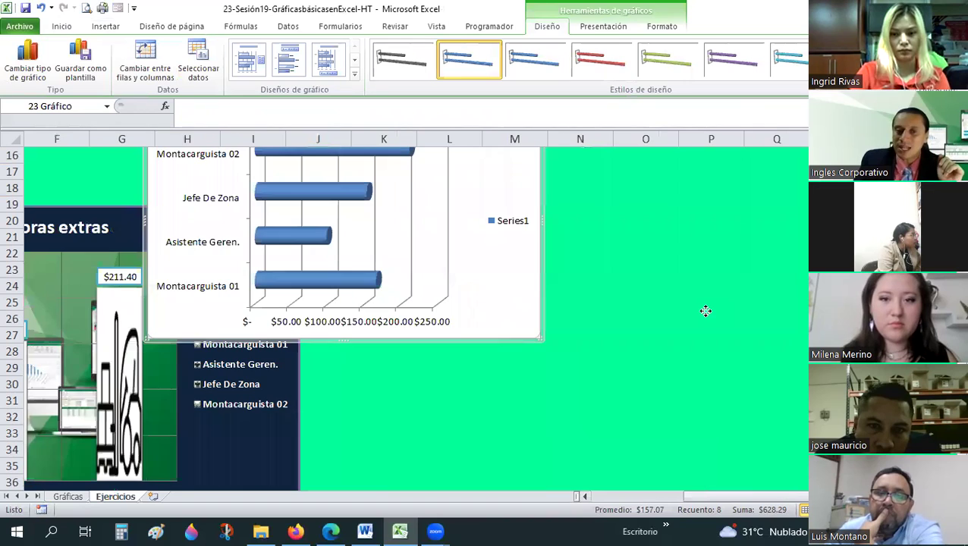
left_click_drag(714, 280, 714, 282)
scroll(703, 221, "down", 1)
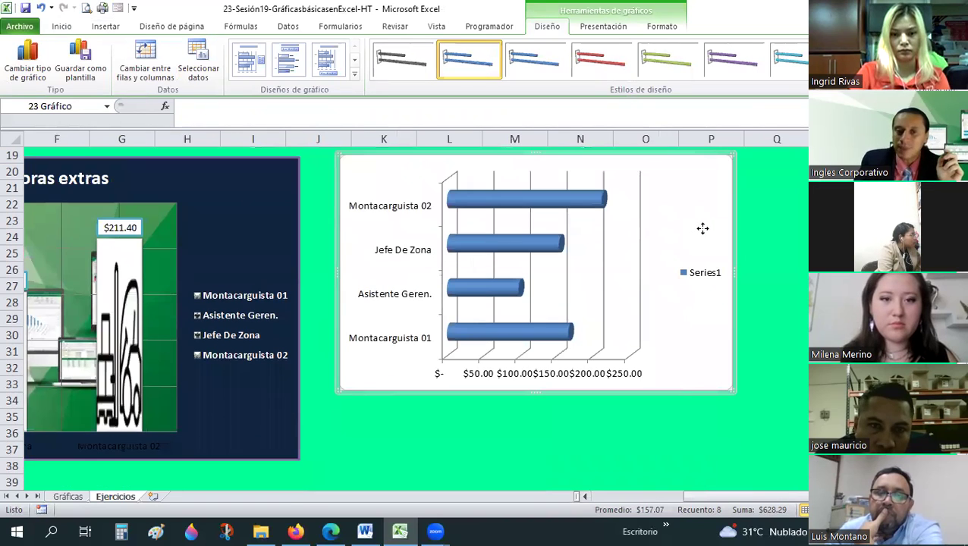
left_click_drag(704, 228, 703, 221)
left_click_drag(743, 341, 747, 342)
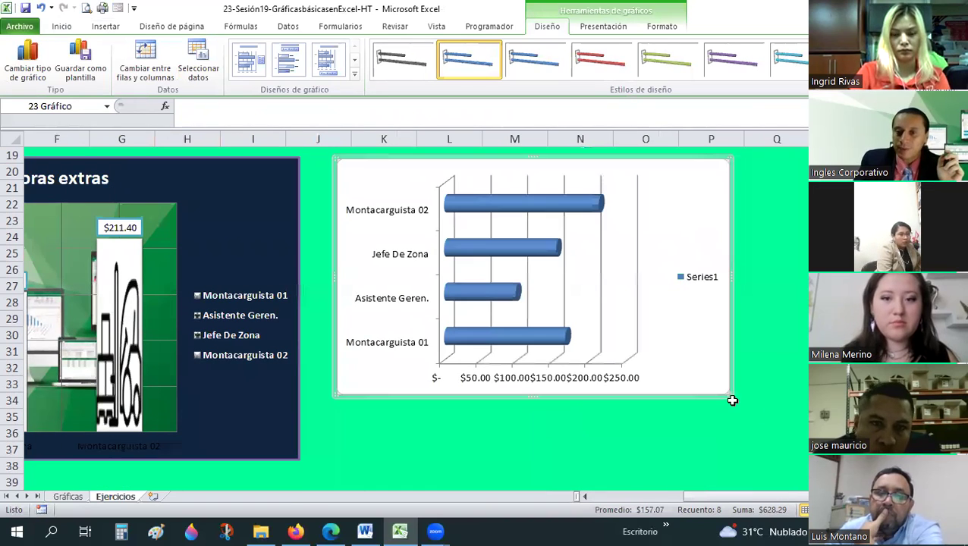
left_click_drag(781, 413, 808, 455)
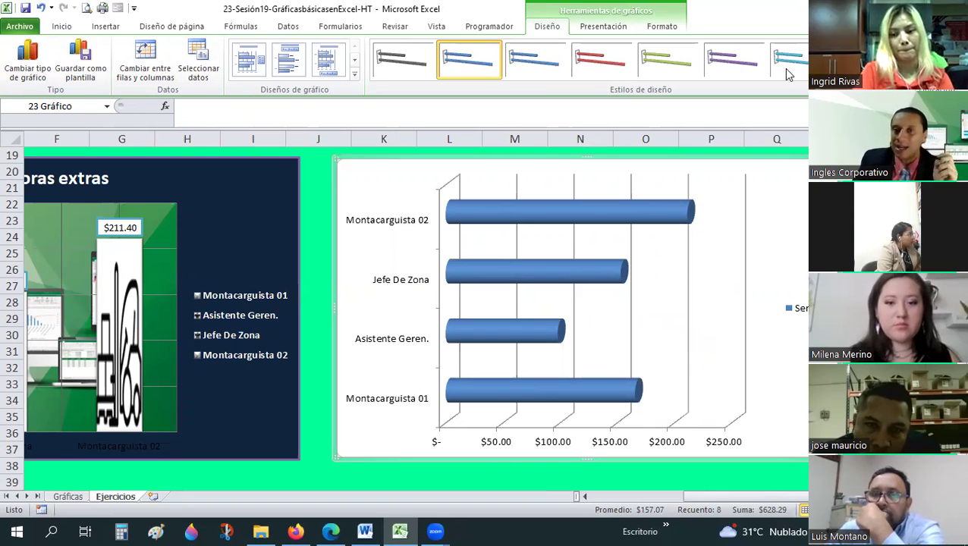
Step: Apply a layout with title and data table, titling the chart 'Total de horas extras'
left_click(356, 73)
left_click(293, 98)
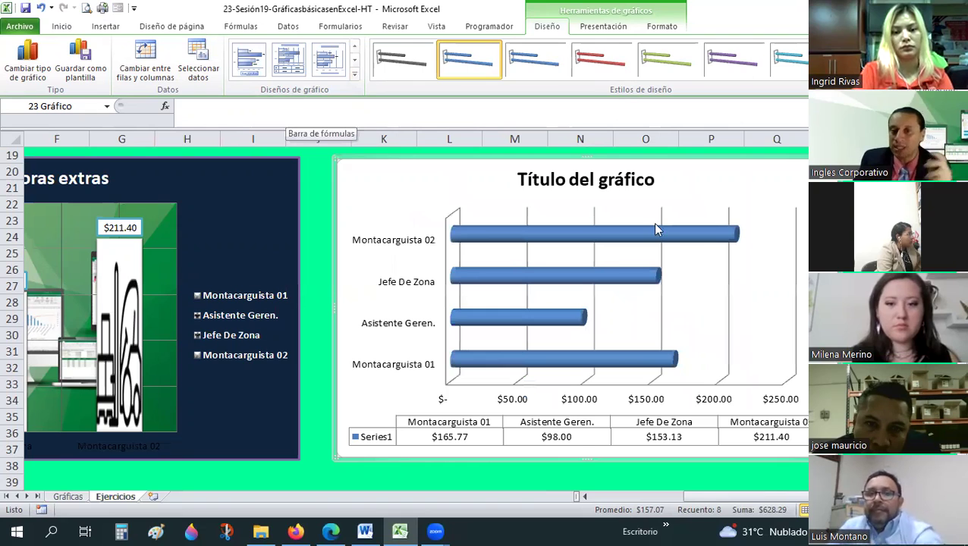
left_click(527, 182)
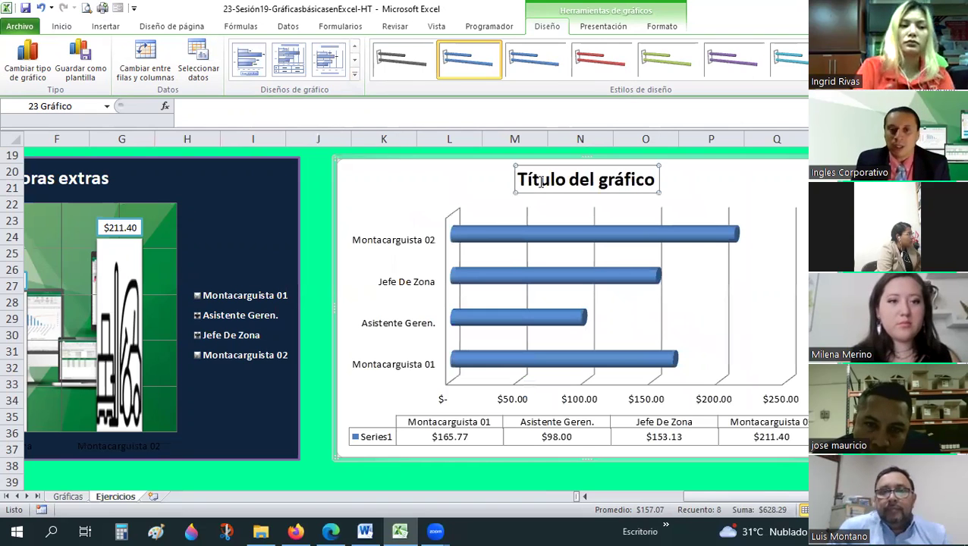
double_click(524, 183)
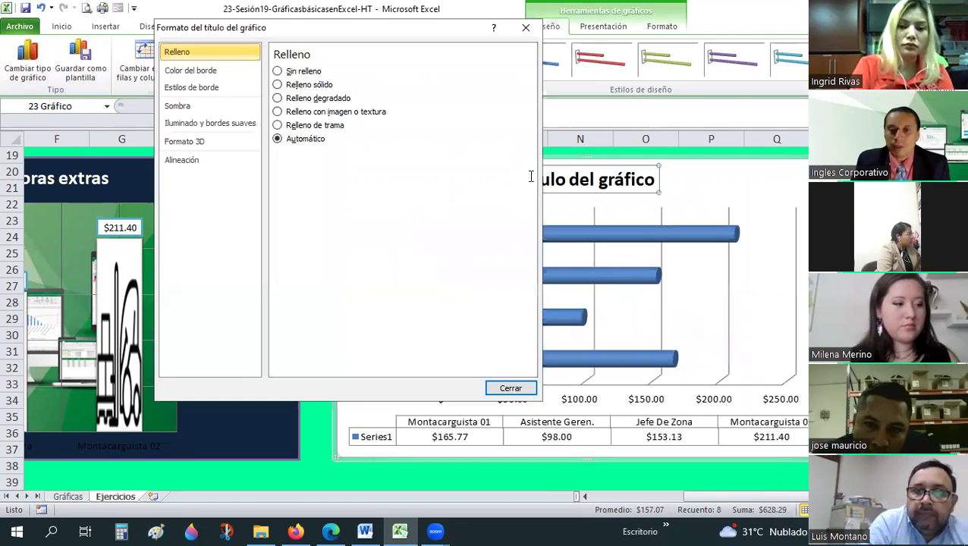
key("Escape")
triple_click(628, 190)
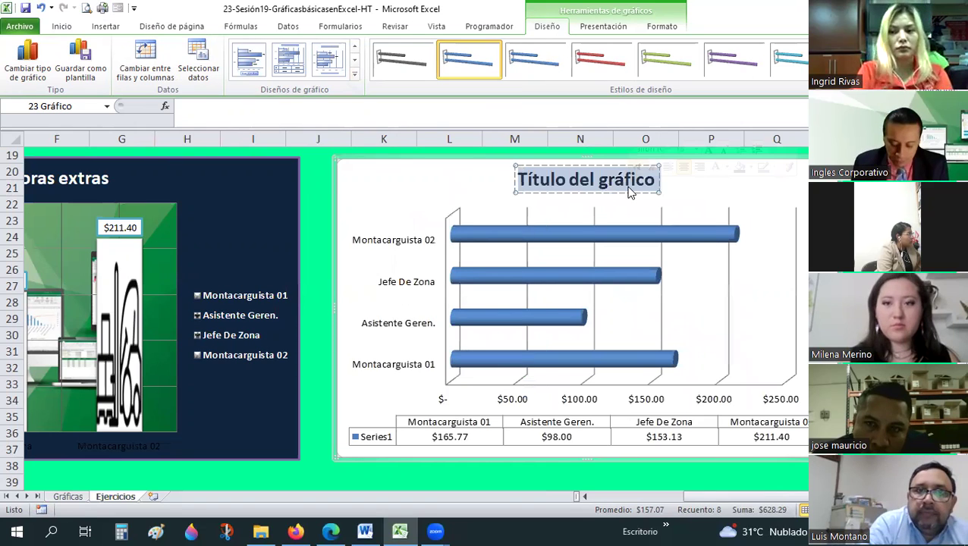
type("Total de h")
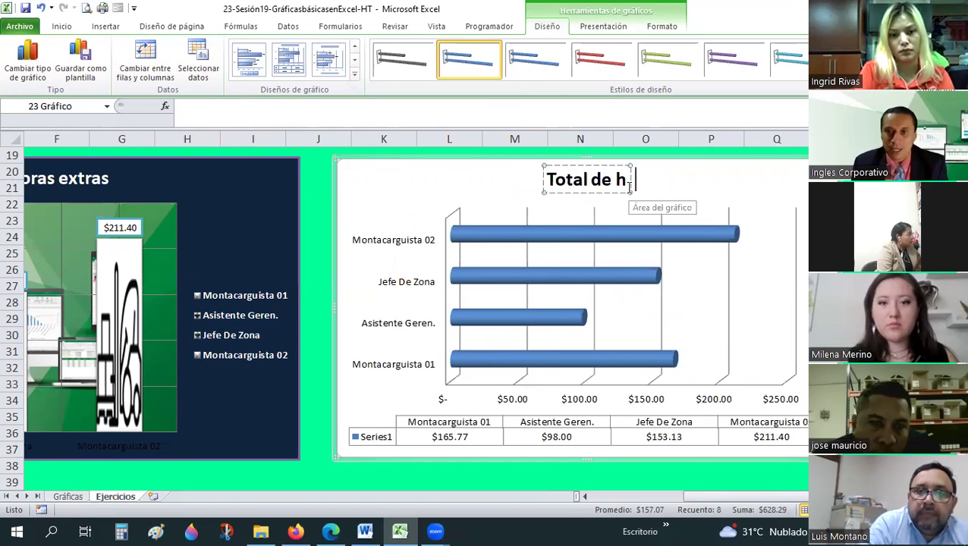
type("oras extras")
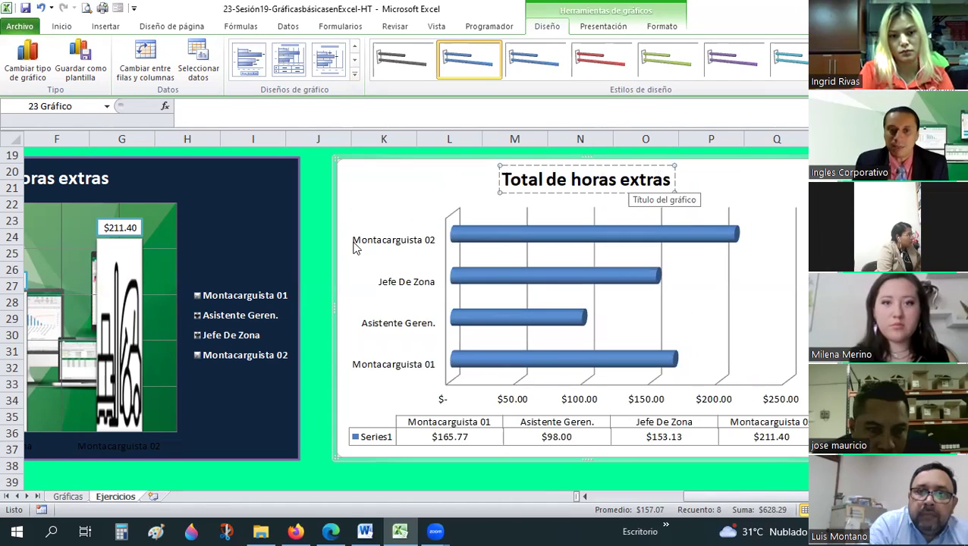
Step: Make the job-title and dollar axis labels bold
left_click(381, 240)
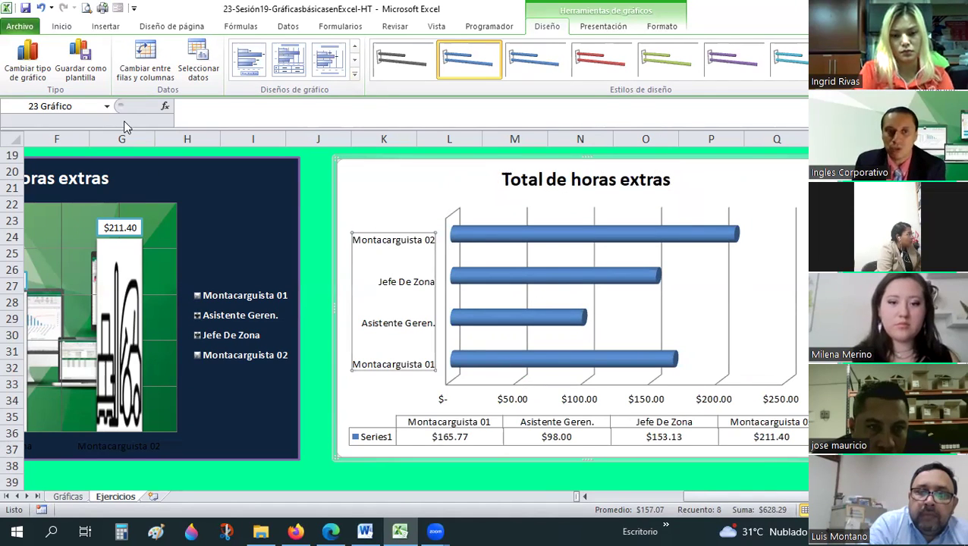
scroll(125, 76, "up", 9)
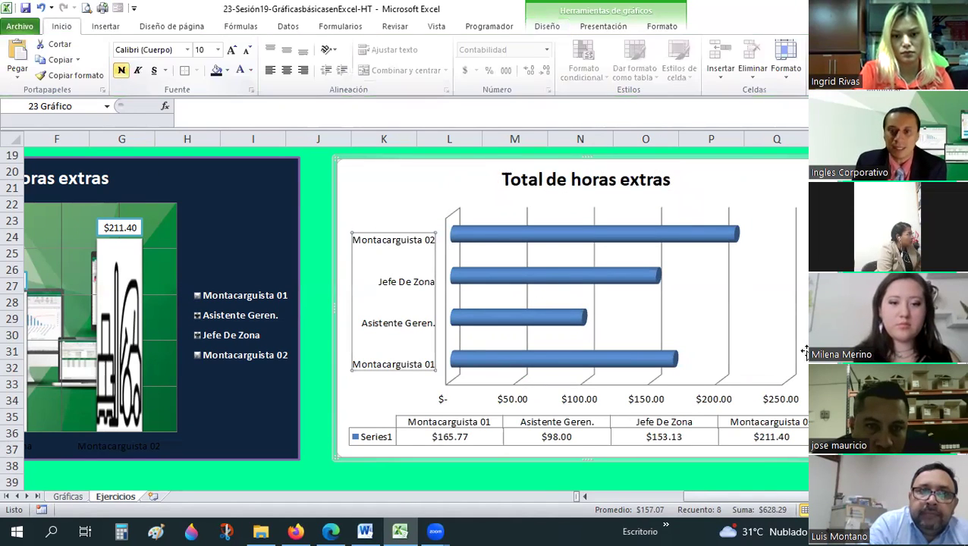
left_click(590, 397)
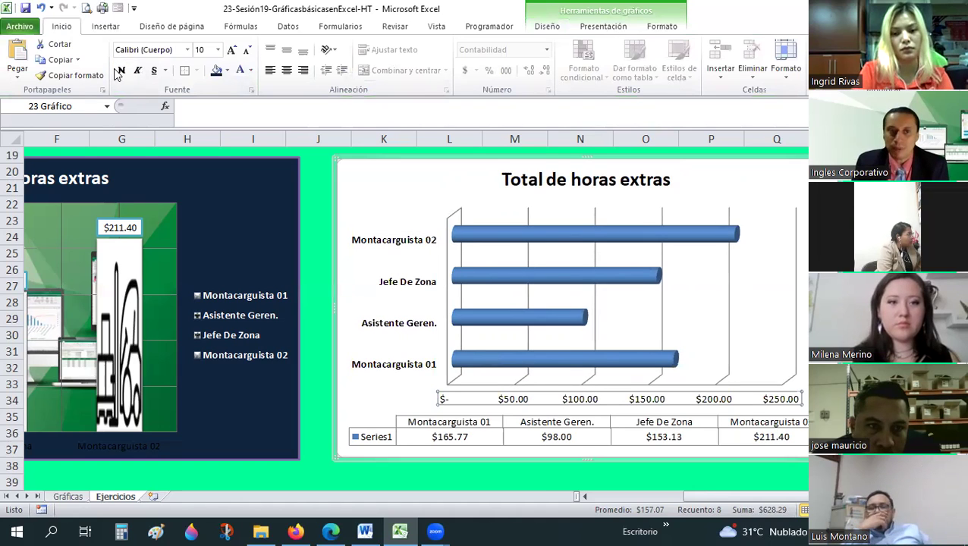
left_click(445, 421)
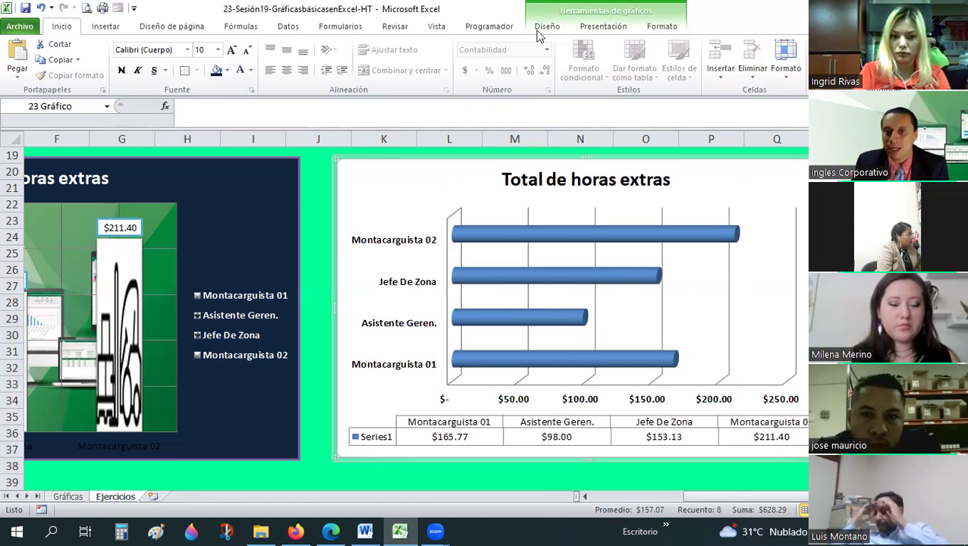
Step: Show major and minor vertical gridlines on the bar chart and fill its background dark navy
left_click(601, 27)
left_click(522, 82)
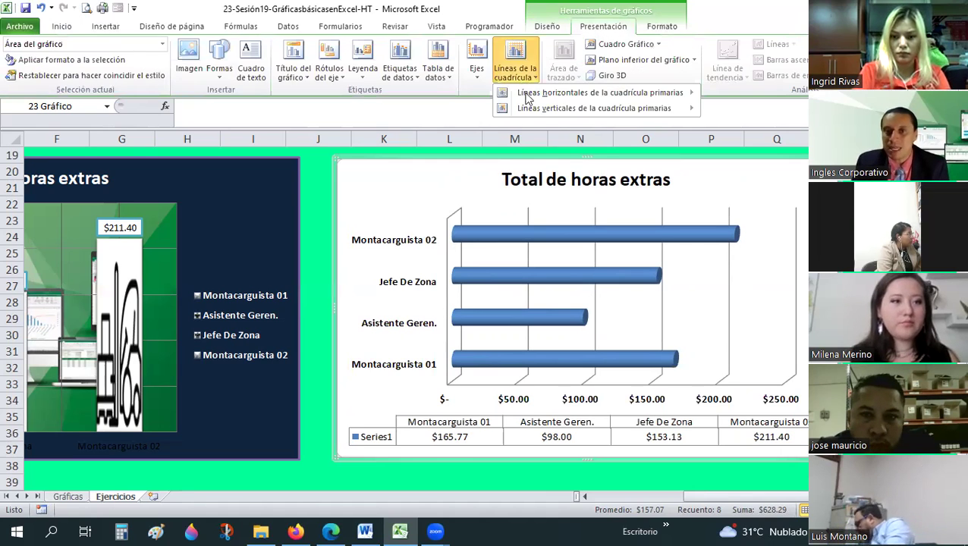
mouse_move(594, 108)
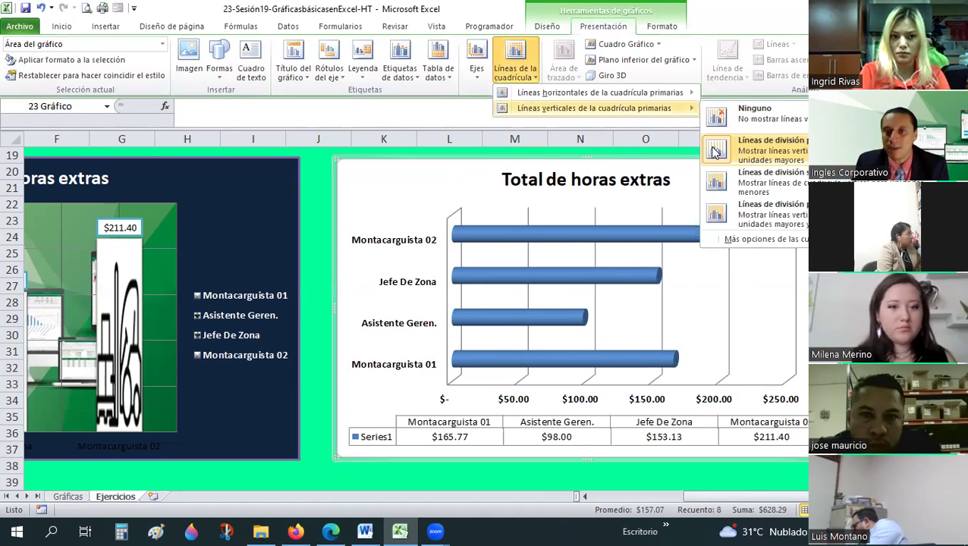
left_click(715, 152)
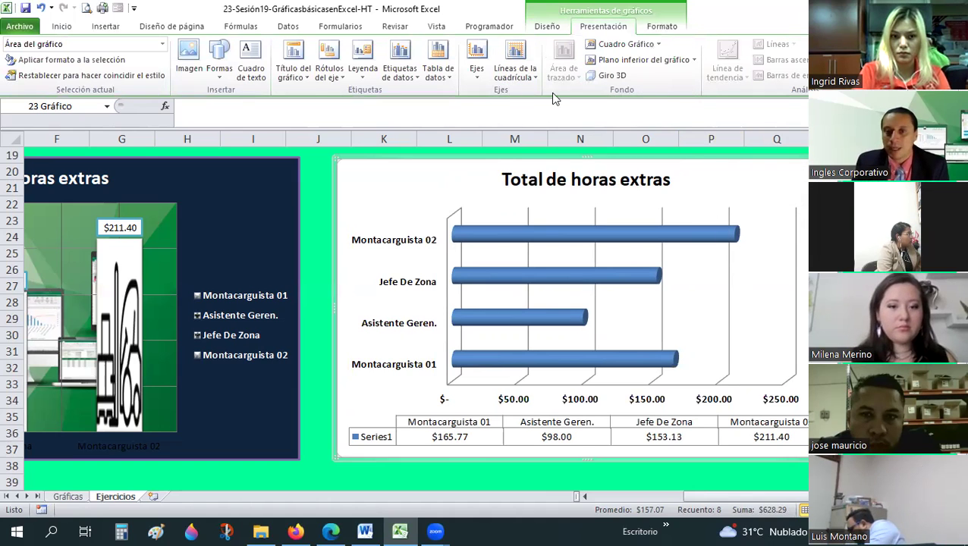
left_click(515, 72)
mouse_move(600, 92)
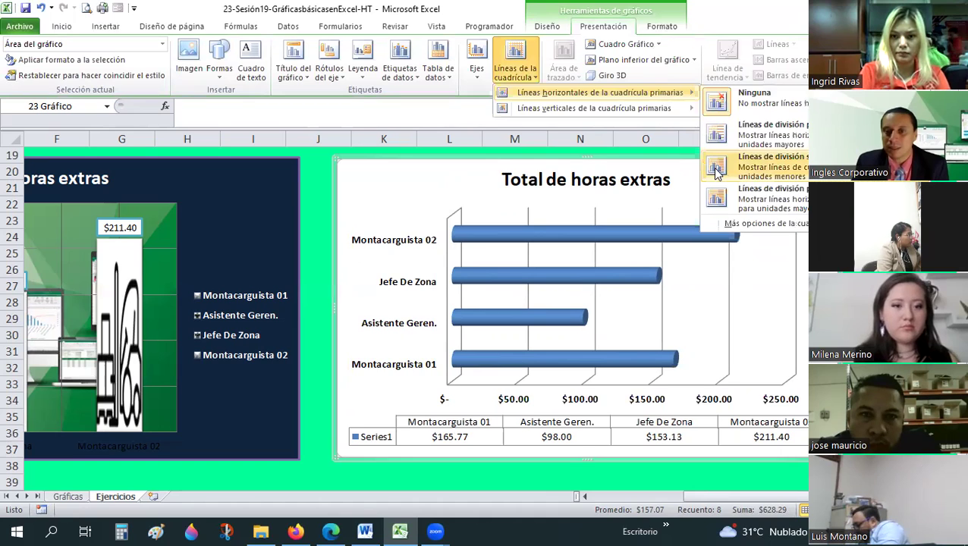
left_click(514, 72)
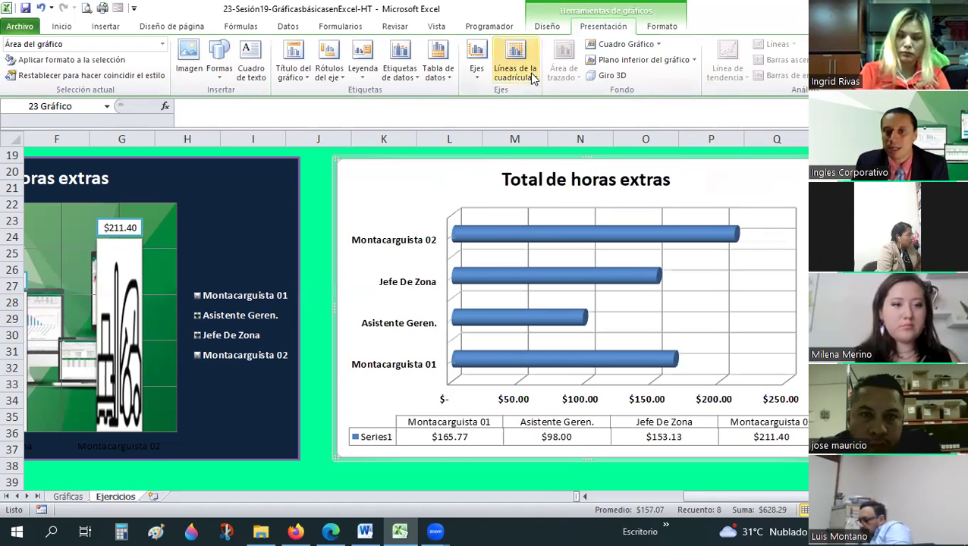
left_click(533, 79)
mouse_move(594, 108)
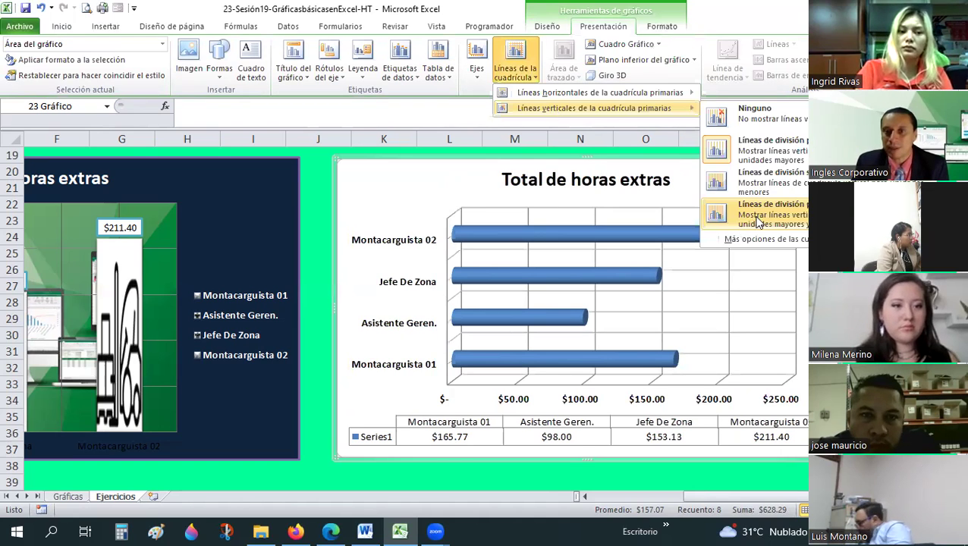
left_click(757, 219)
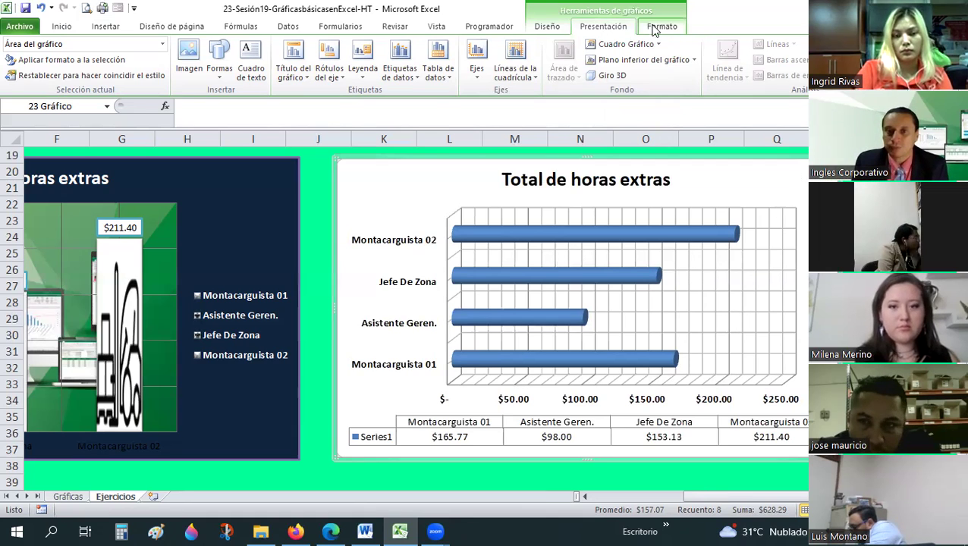
scroll(516, 44, "down", 1)
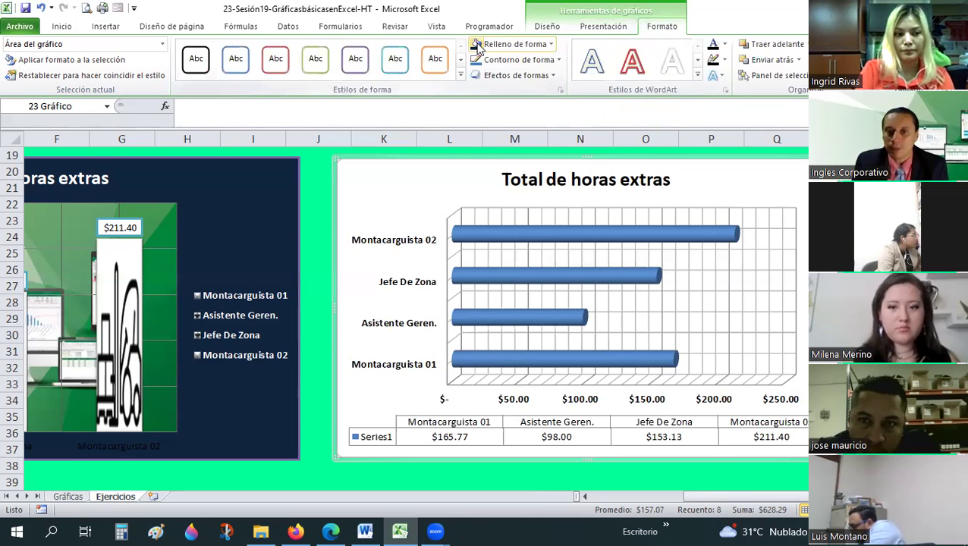
left_click(539, 188)
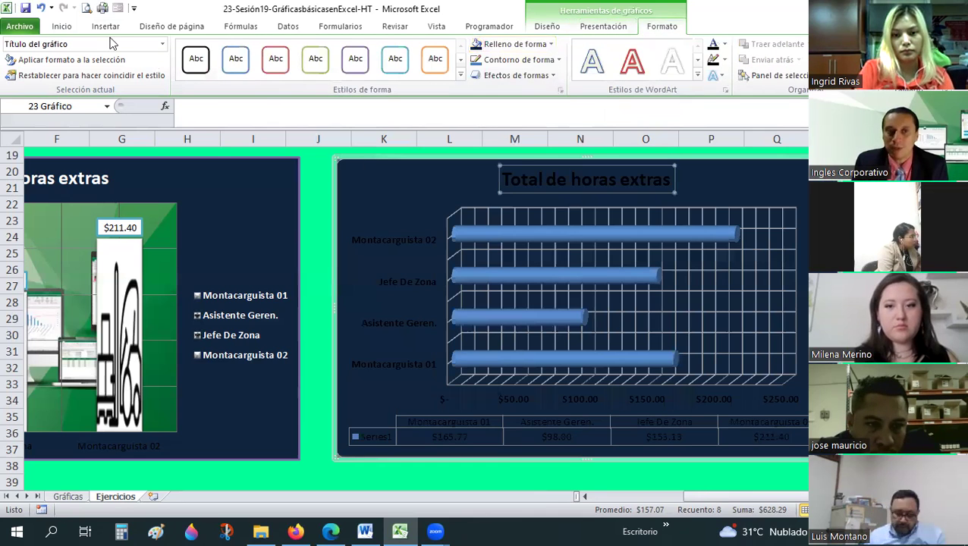
Step: Turn the job-title labels, dollar labels and data table text white, bolding the data table
scroll(243, 72, "up", 10)
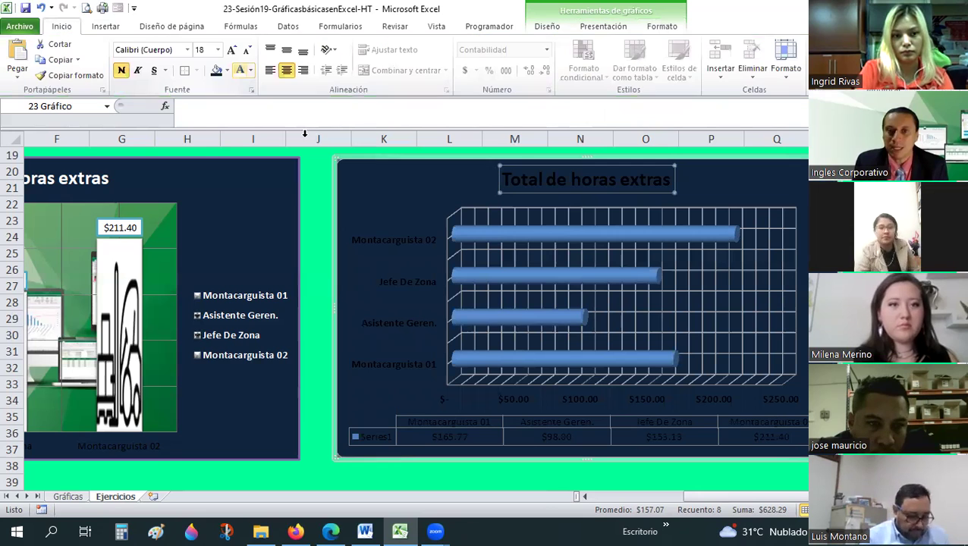
left_click(376, 234)
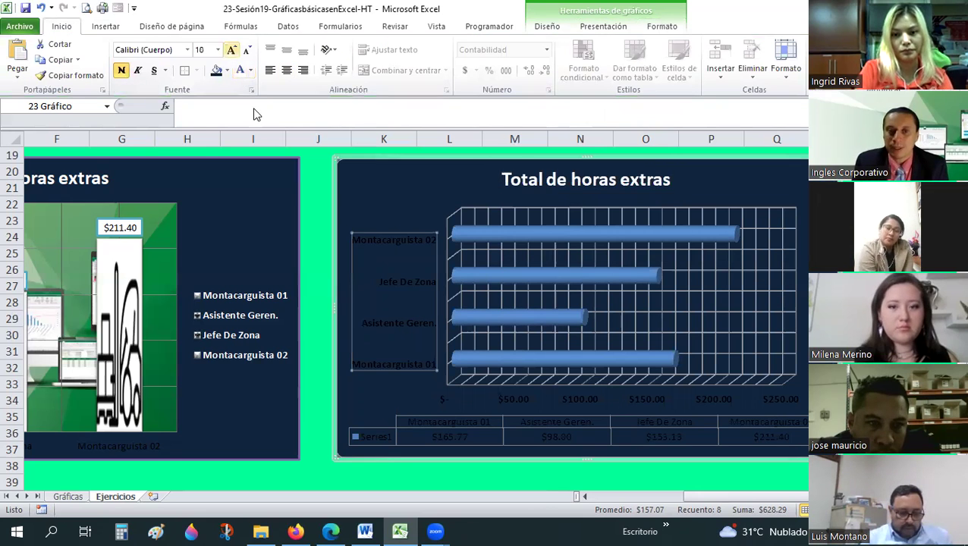
left_click(440, 398)
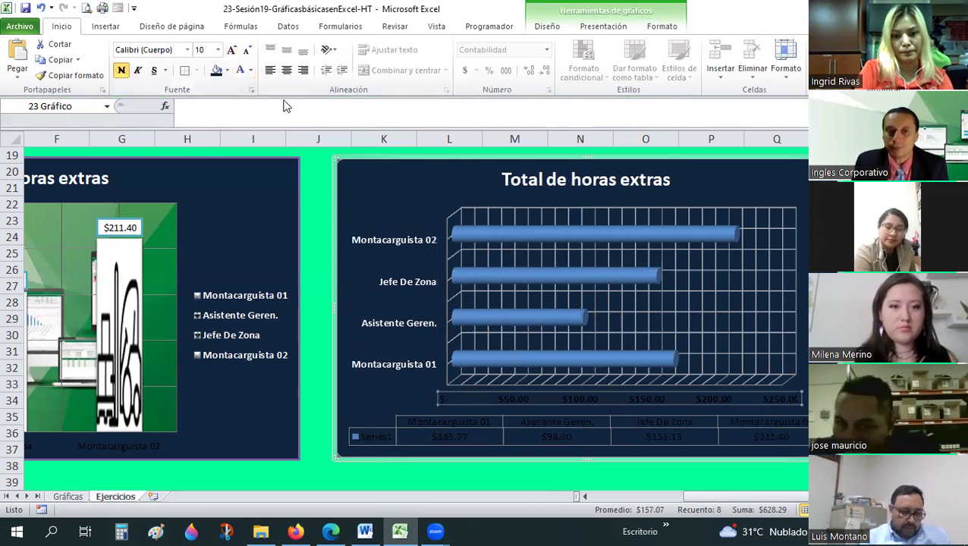
left_click(239, 70)
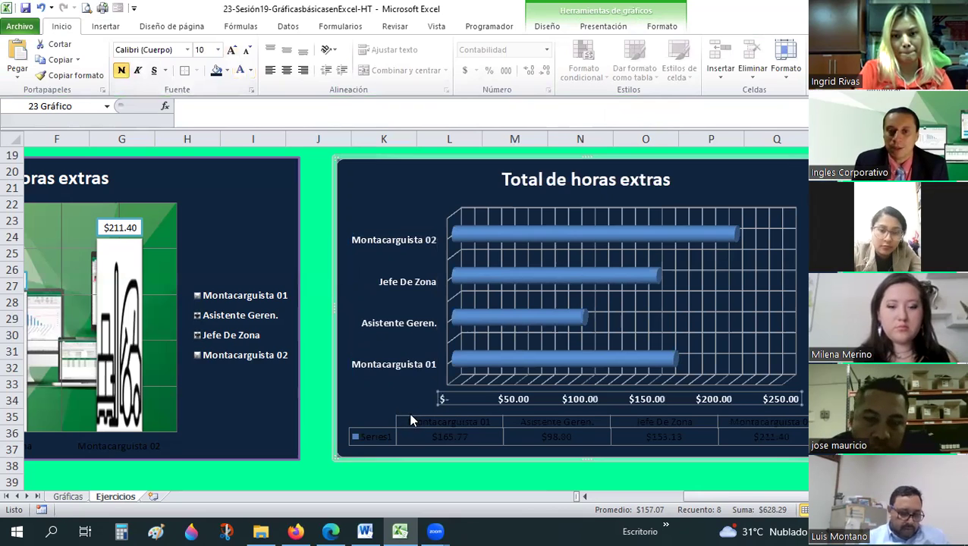
key("Down")
left_click(241, 73)
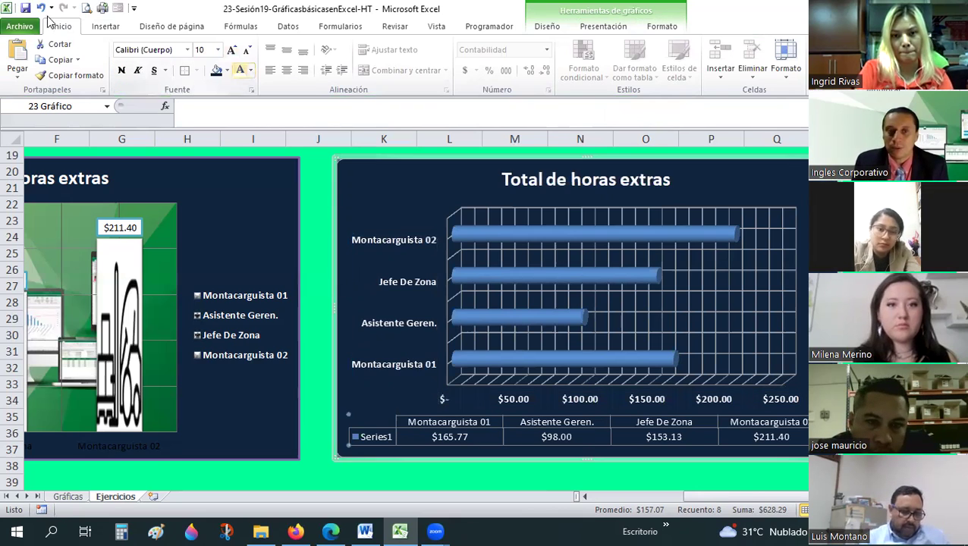
key("ctrl+n")
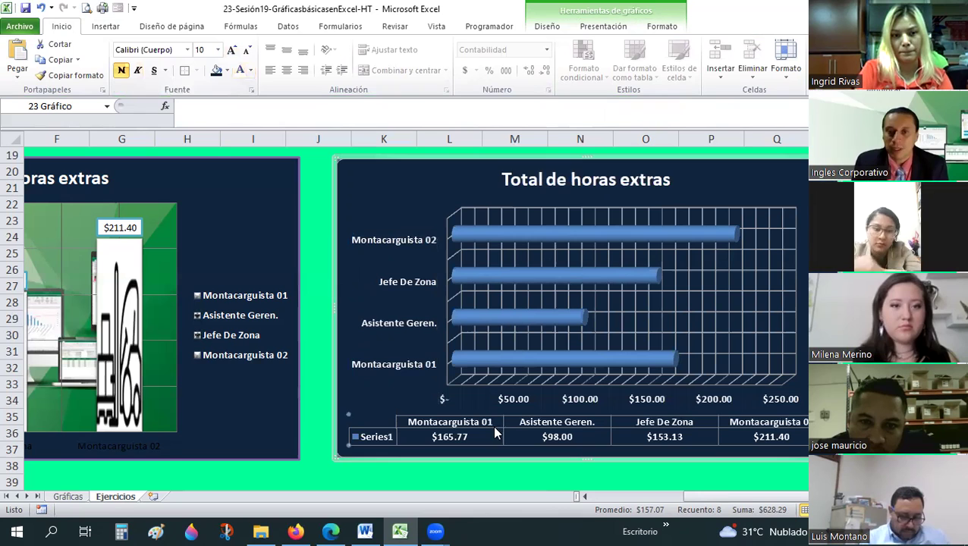
key("Escape")
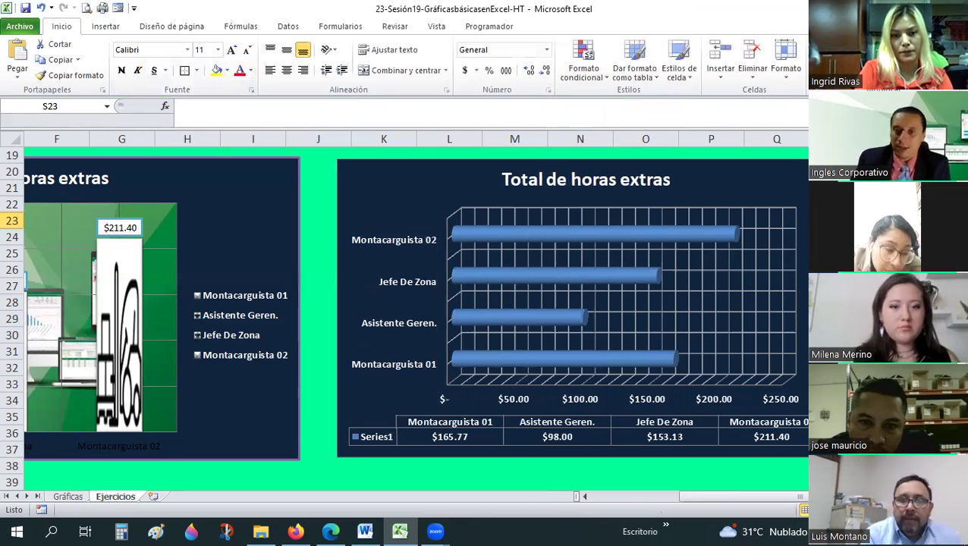
left_click(681, 241)
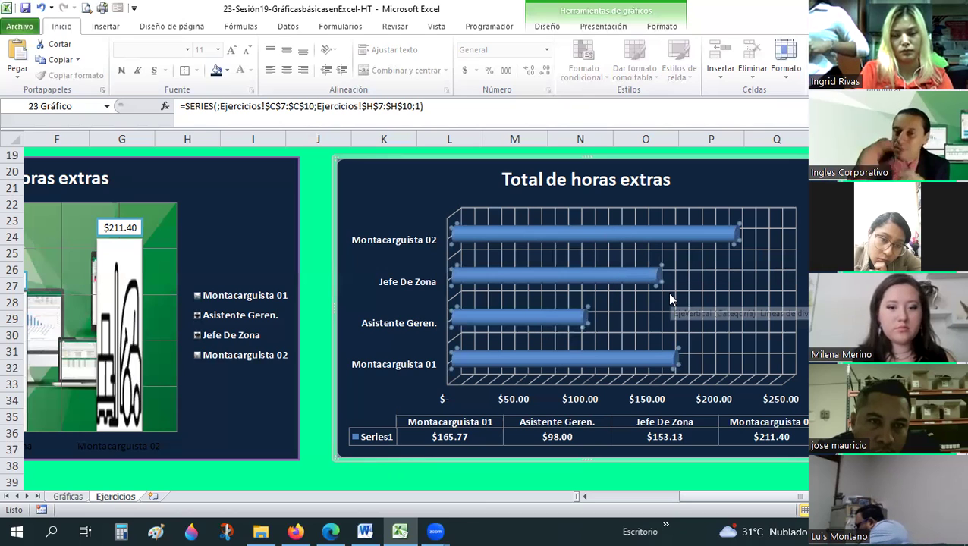
Step: Fill the cylinder bars orange with Shape Fill, then deselect the chart
left_click(660, 28)
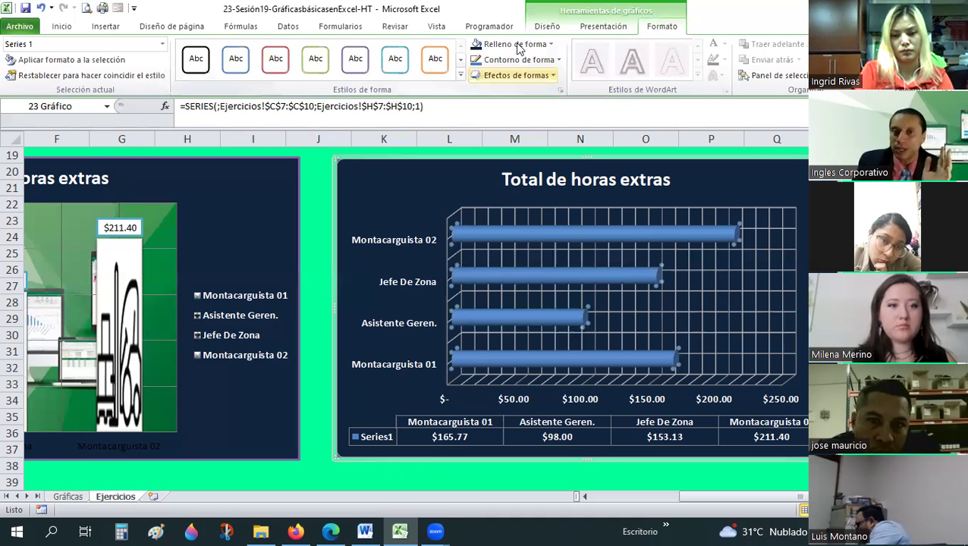
left_click(551, 44)
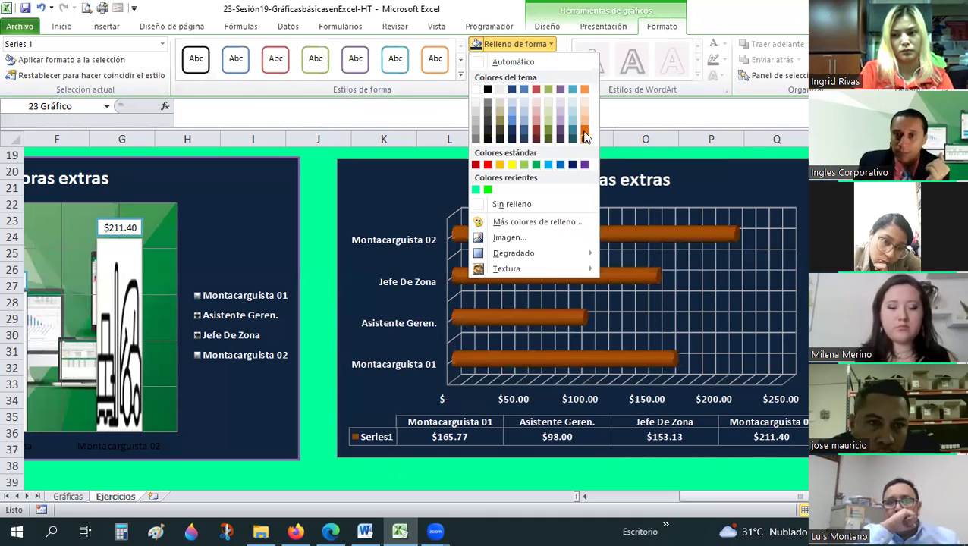
left_click(584, 89)
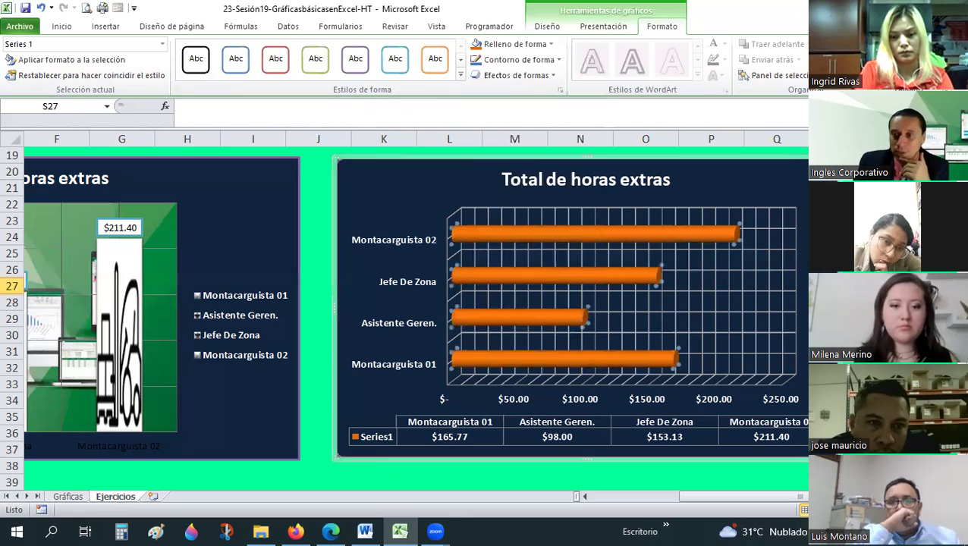
key("Escape")
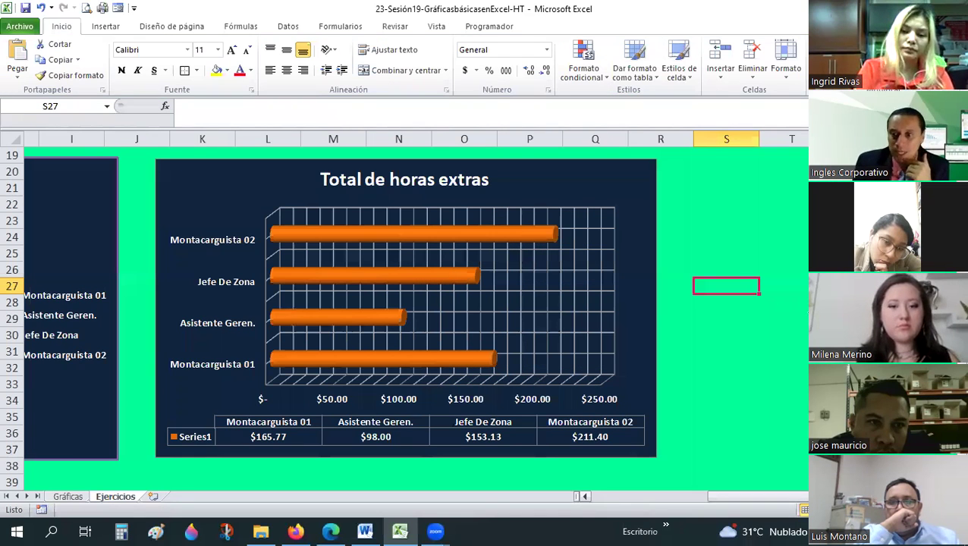
Step: Move the active cell off the chart and scroll until the orange bar chart is in view
key("Right")
key("Right")
key("Down")
key("Down")
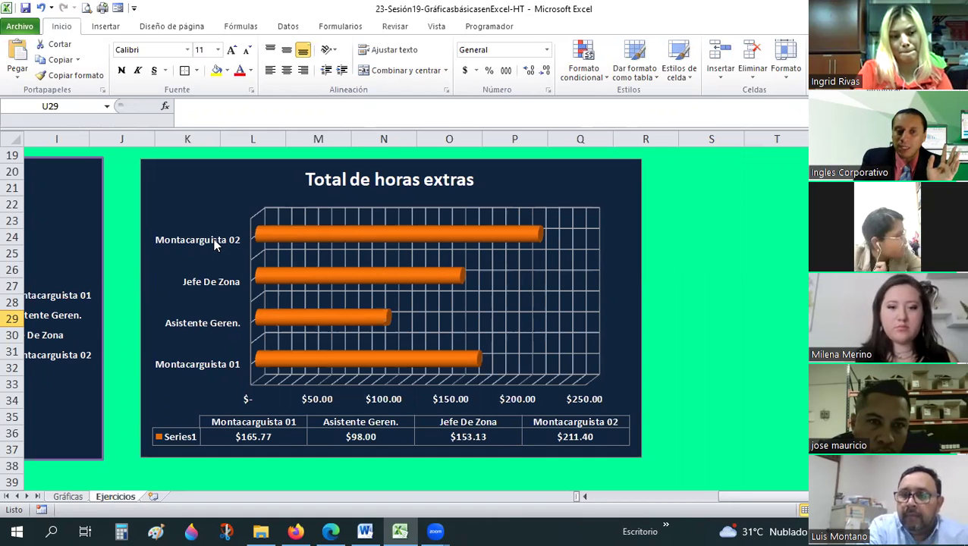
scroll(349, 384, "up", 5)
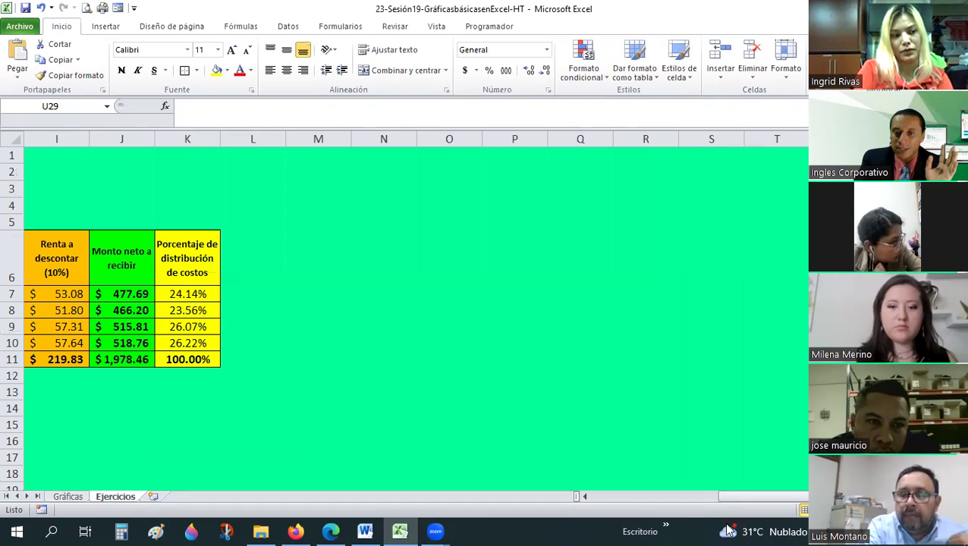
left_click_drag(716, 496, 686, 496)
scroll(396, 365, "left", 4)
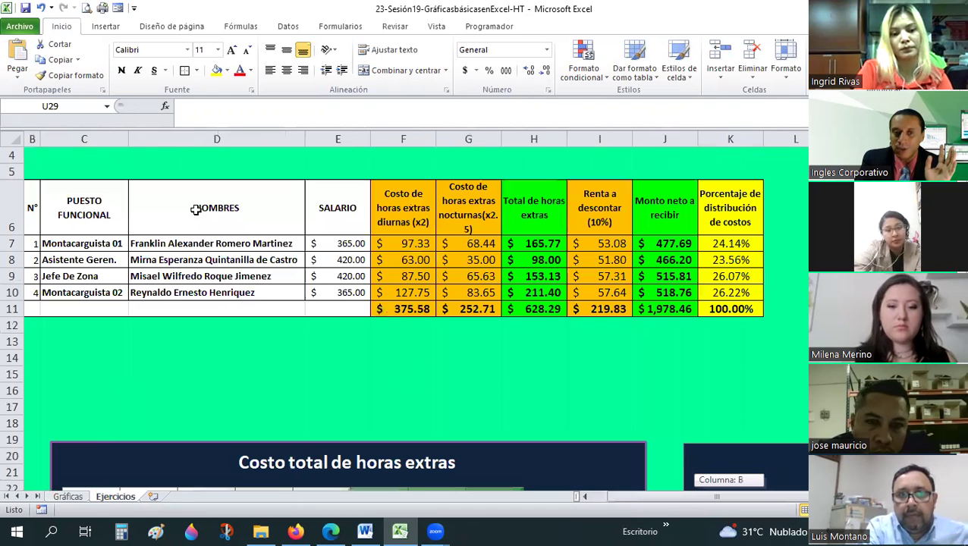
scroll(127, 294, "left", 1)
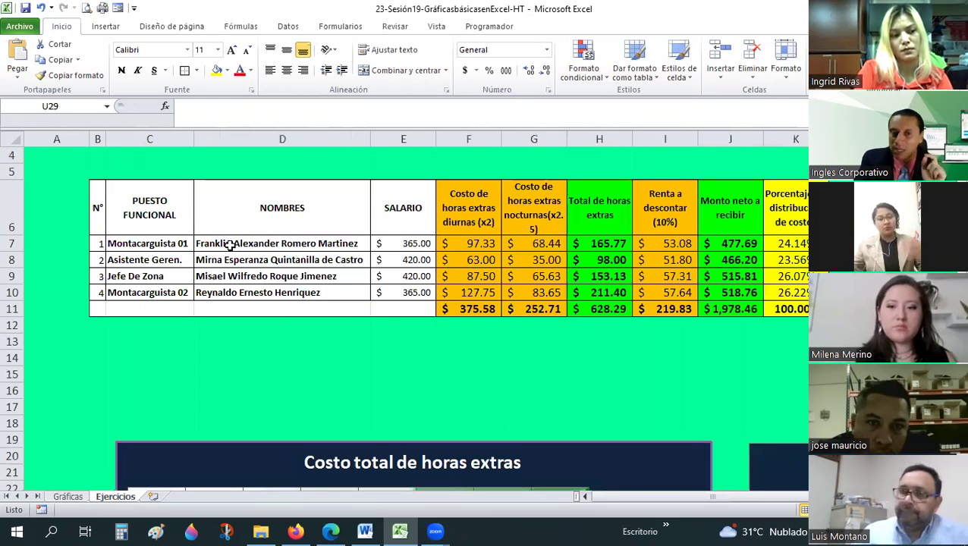
scroll(750, 482, "down", 5)
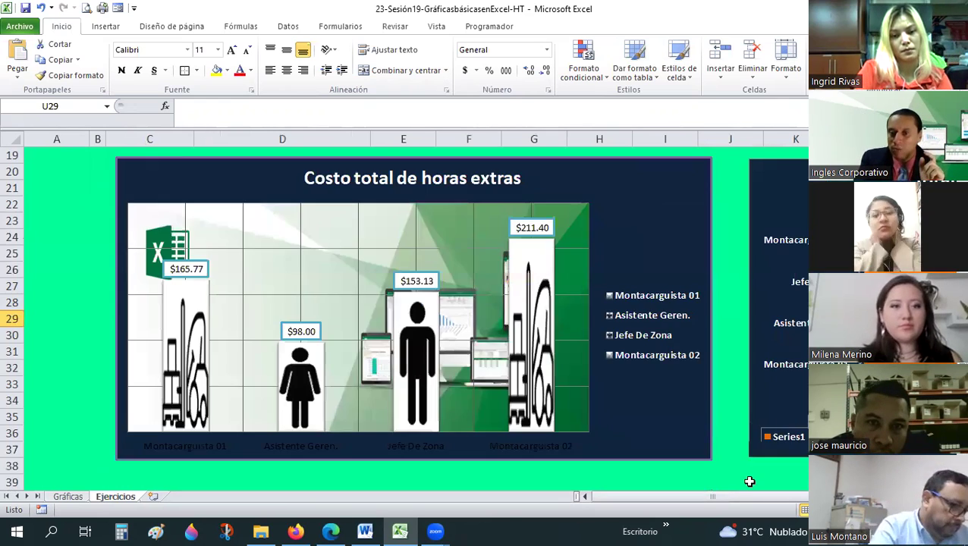
scroll(746, 506, "down", 1)
scroll(804, 501, "right", 2)
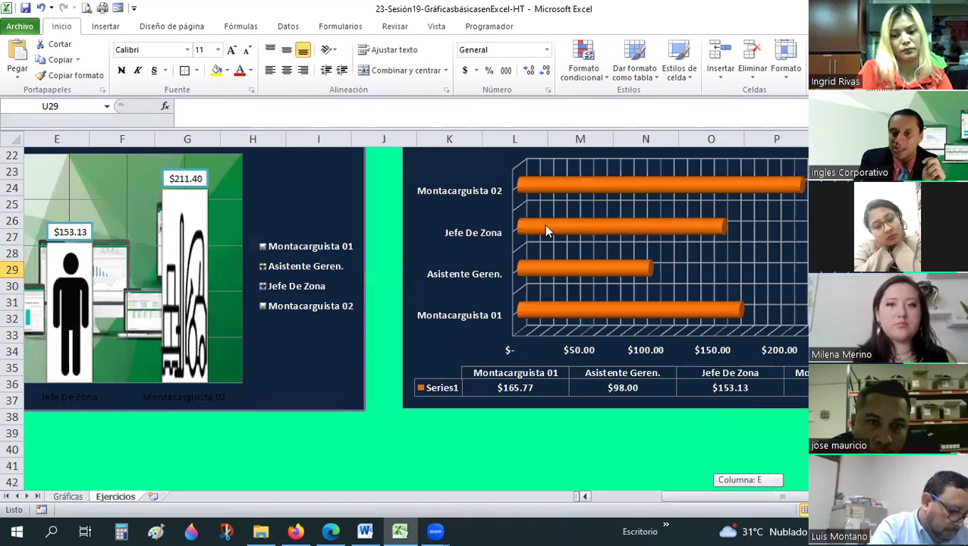
Step: Use the employee names in D7:D10 as the bar chart's category axis labels via Select Data
left_click(446, 166)
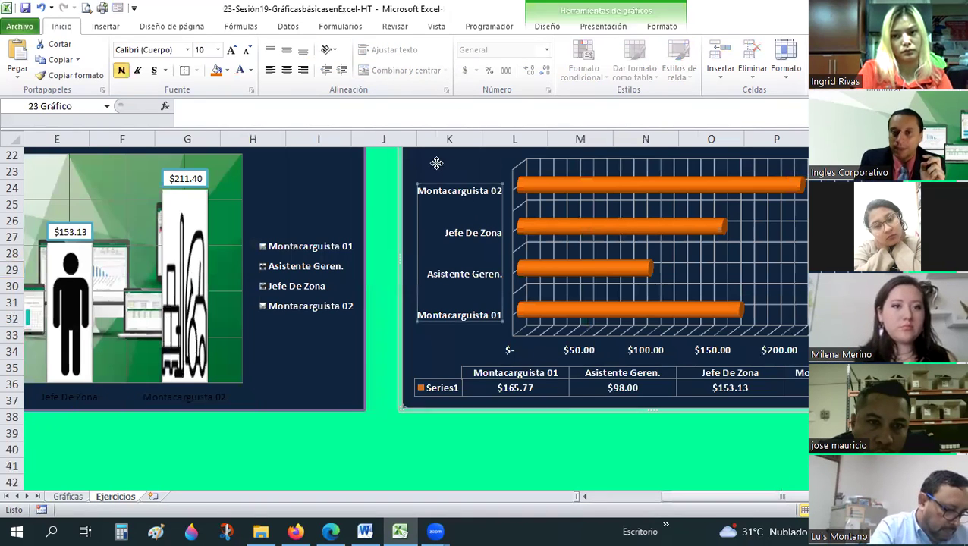
key("Escape")
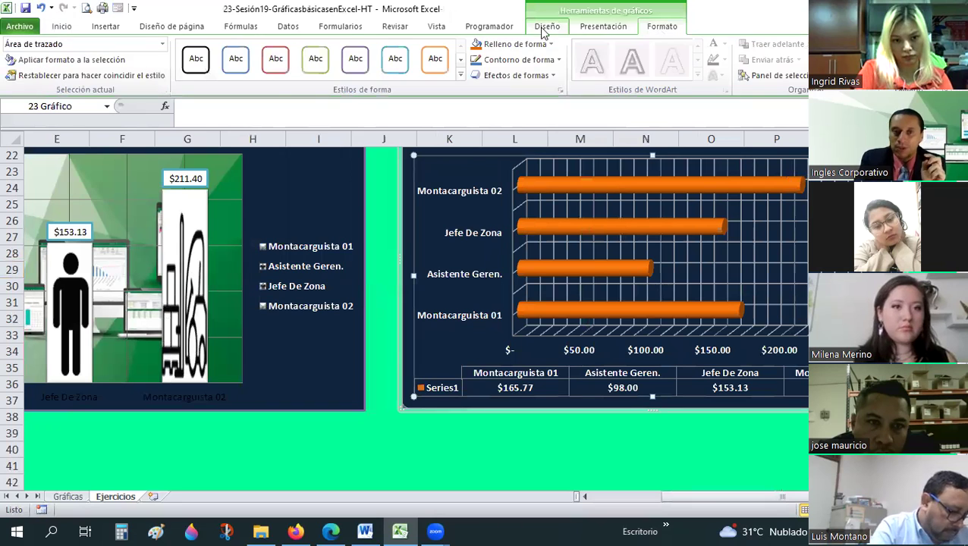
left_click(547, 26)
key("alt+j")
key("c")
key("e")
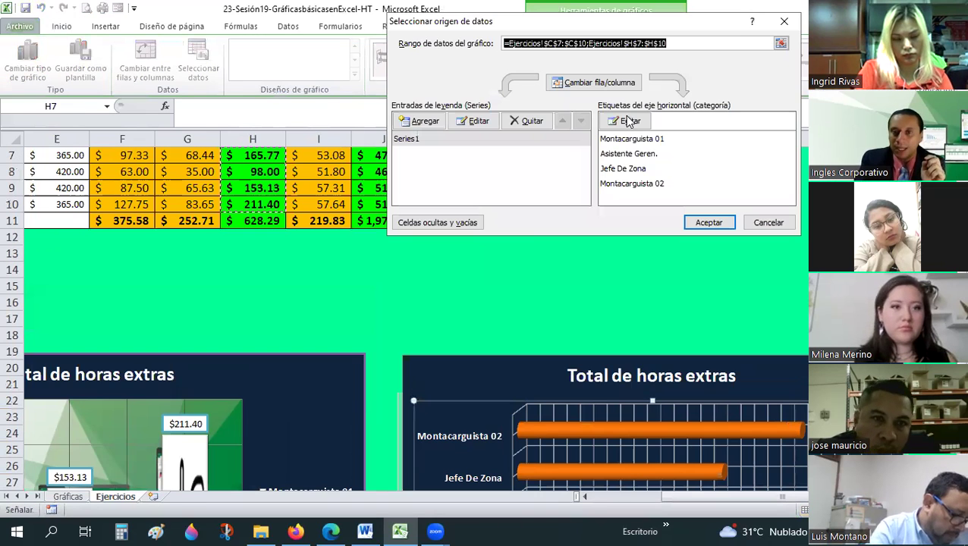
key("alt+t")
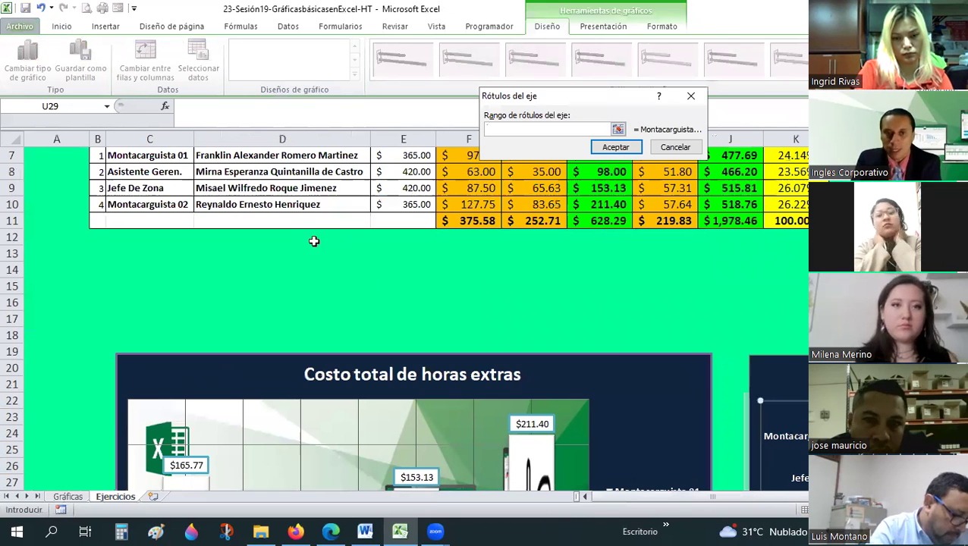
left_click_drag(280, 155, 281, 205)
key("Return")
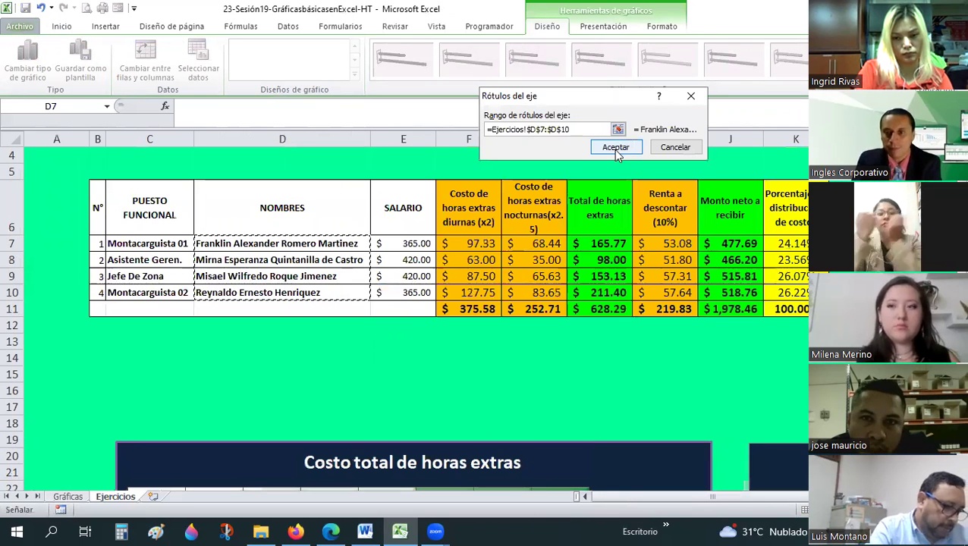
left_click(613, 146)
left_click(708, 222)
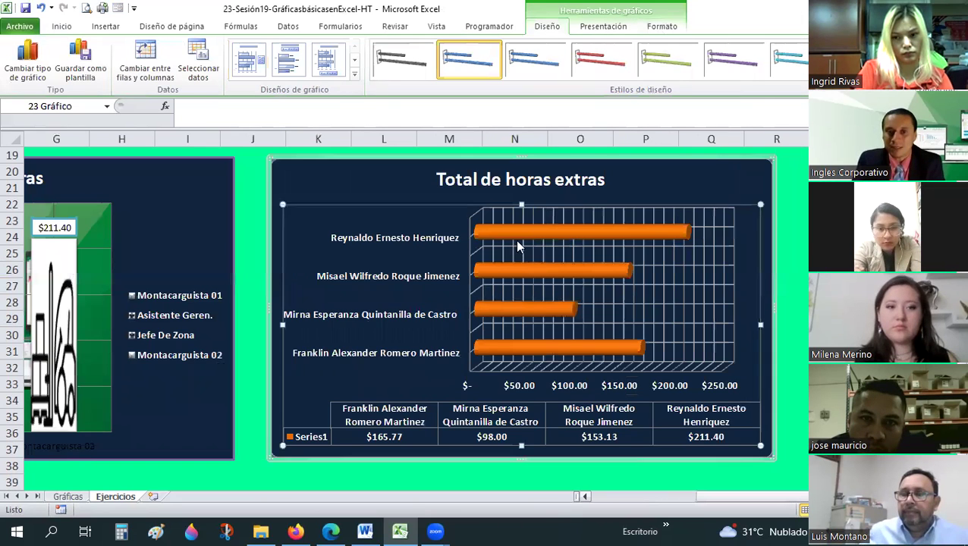
key("Escape")
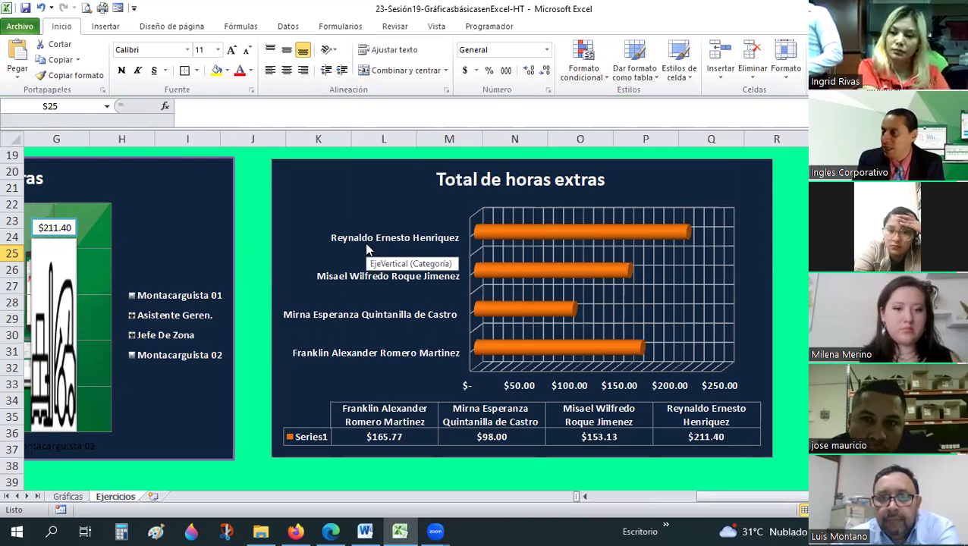
left_click(647, 500)
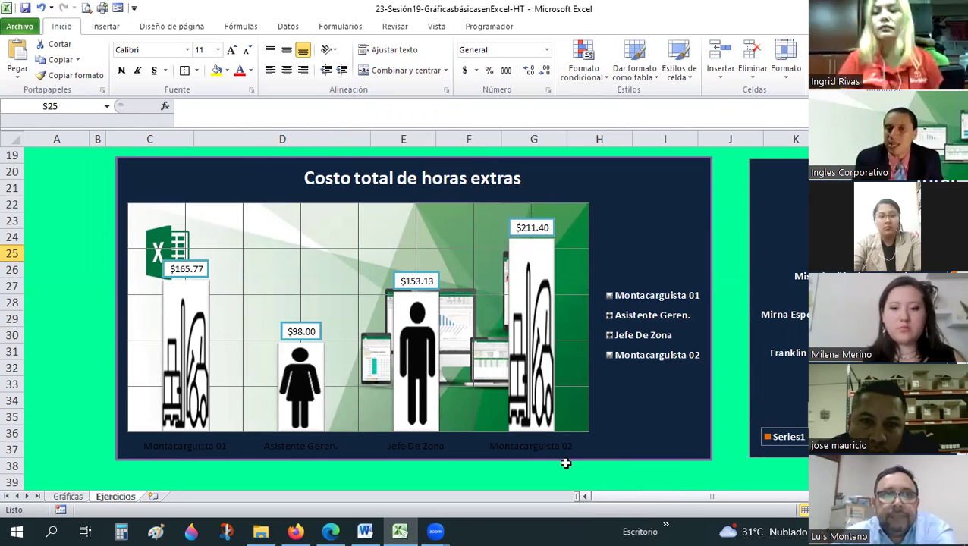
Step: Undo the employee-name labels so the bar chart shows job titles again, then begin editing C7
scroll(192, 355, "up", 4)
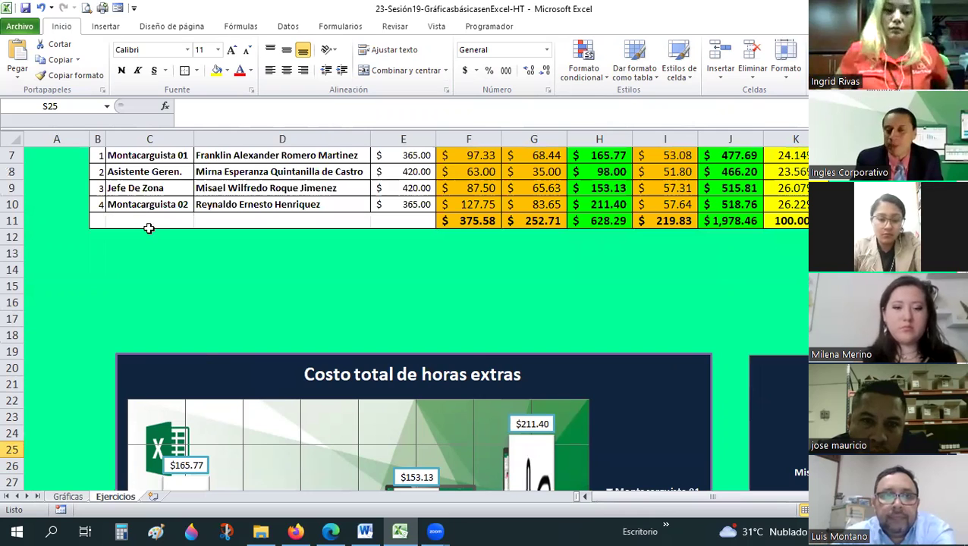
scroll(149, 228, "up", 1)
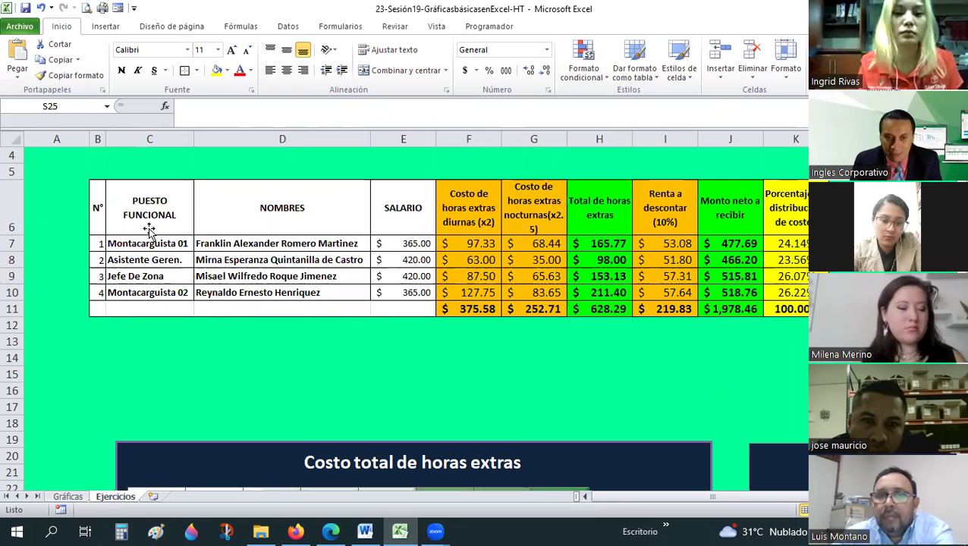
key("ctrl+BackSpace")
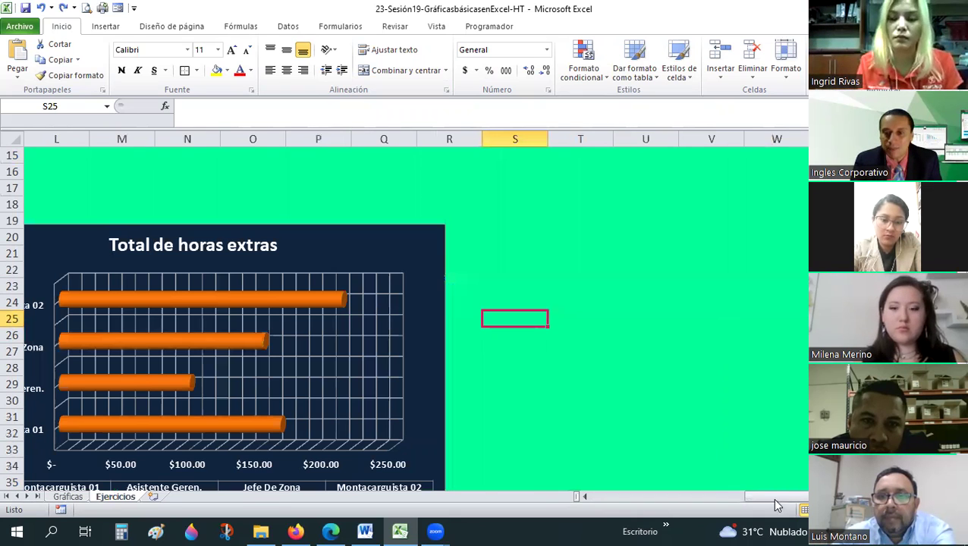
left_click_drag(751, 497, 677, 423)
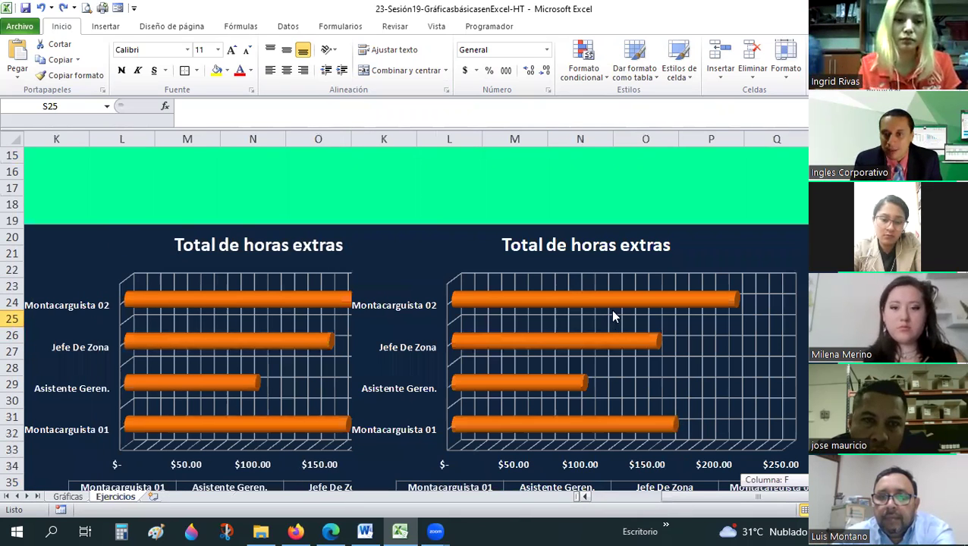
left_click_drag(614, 311, 622, 372)
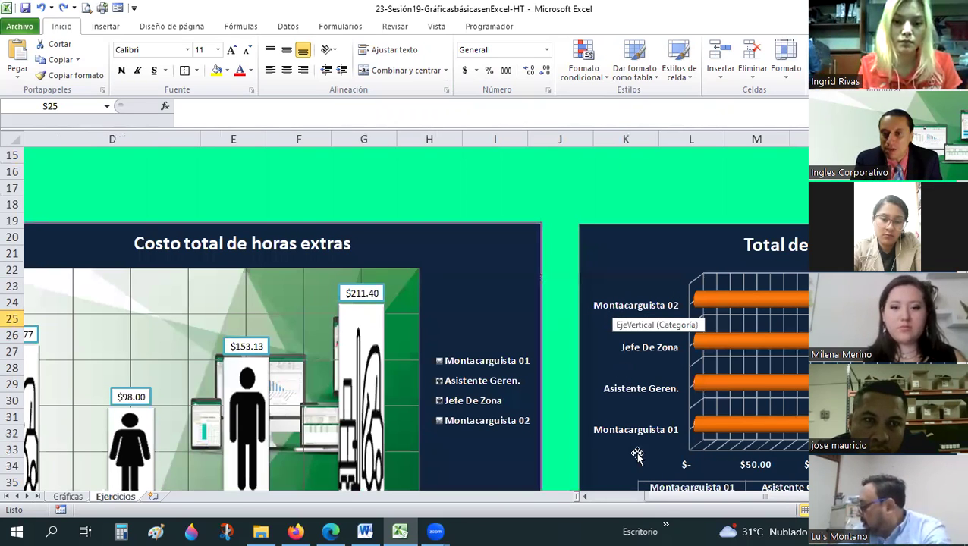
scroll(619, 342, "down", 1)
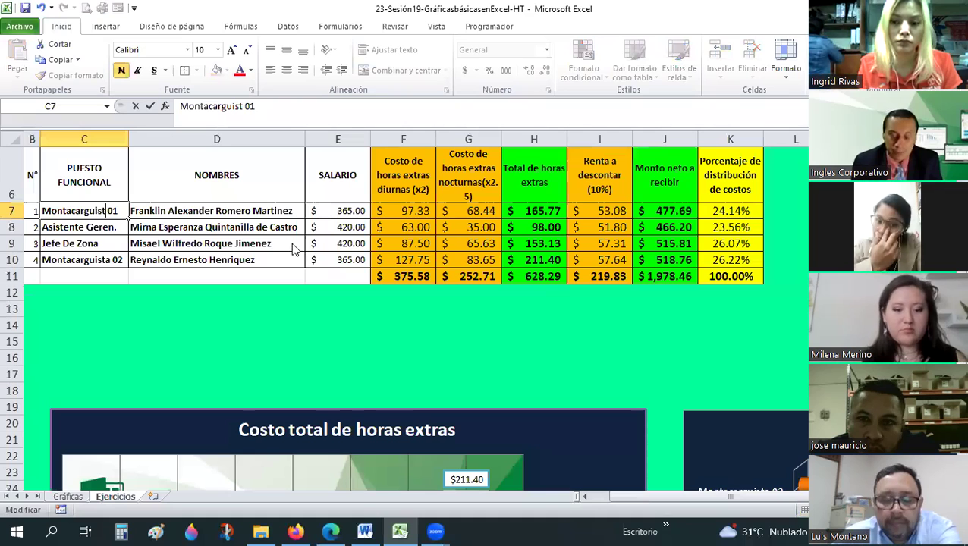
Step: Change C7 to 'Mont. 01' and check both charts' labels, legend and data table
key("BackSpace")
key("BackSpace")
key("BackSpace")
type(".")
key("Return")
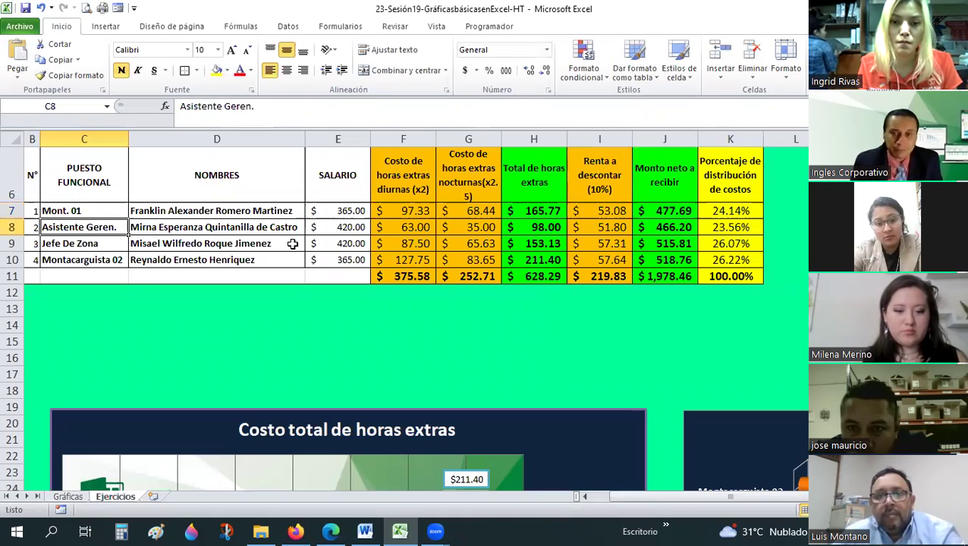
scroll(767, 289, "down", 3)
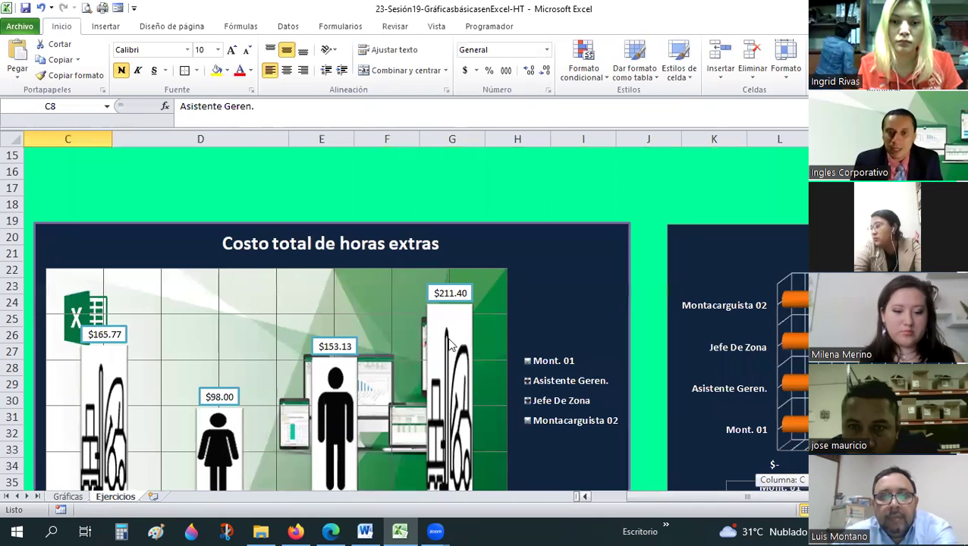
scroll(319, 292, "right", 4)
scroll(319, 292, "down", 1)
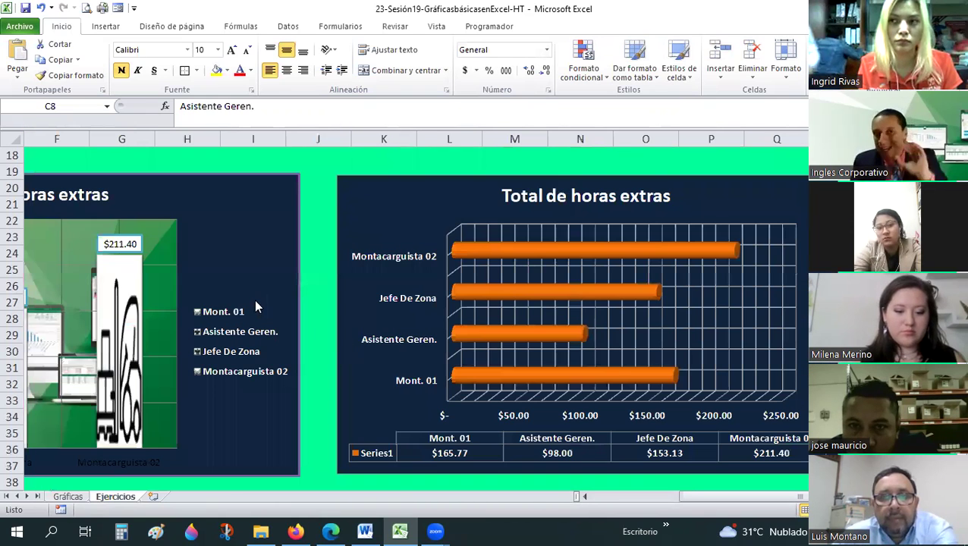
scroll(254, 299, "down", 1)
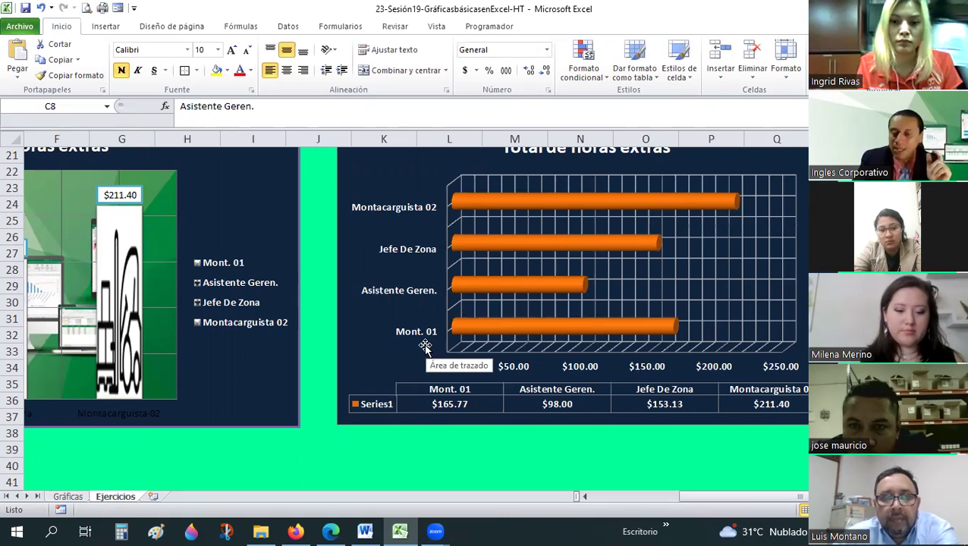
scroll(427, 351, "up", 1)
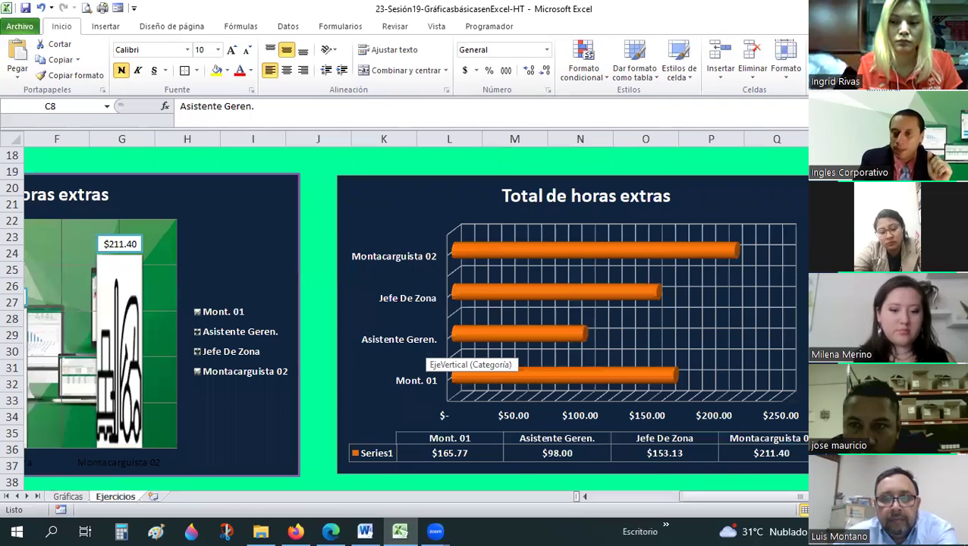
left_click(908, 254)
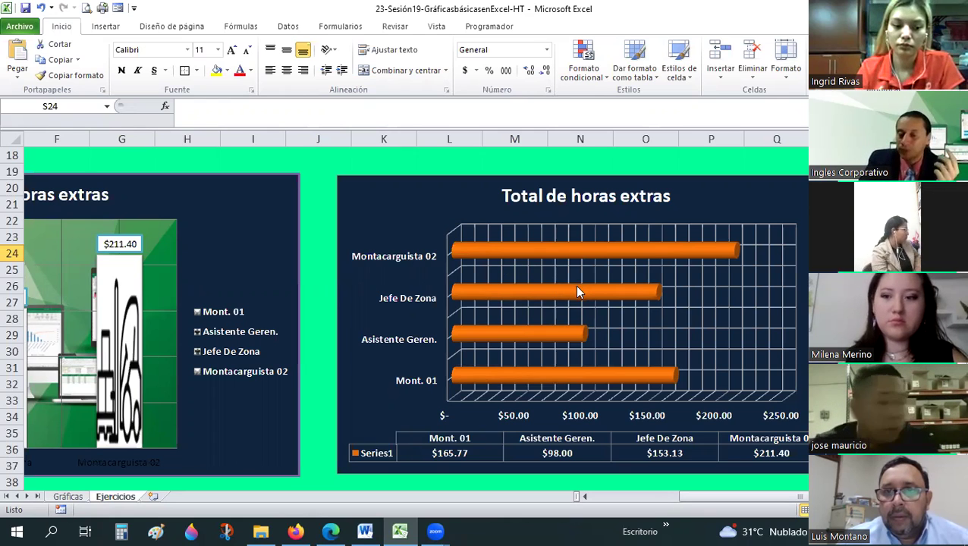
mouse_move(576, 292)
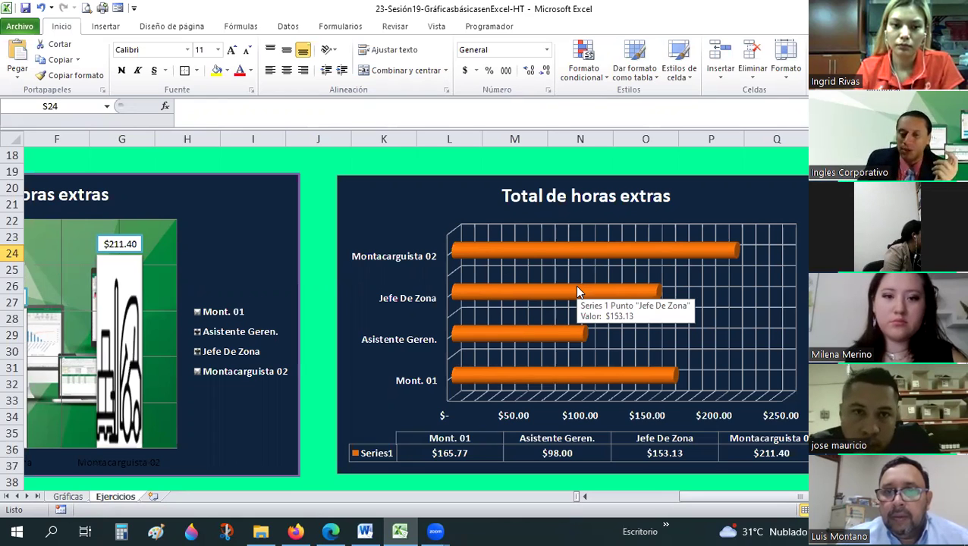
Step: Draw a U-shaped Curve shape in the empty area beneath the two charts
left_click(842, 286)
scroll(842, 286, "up", 2)
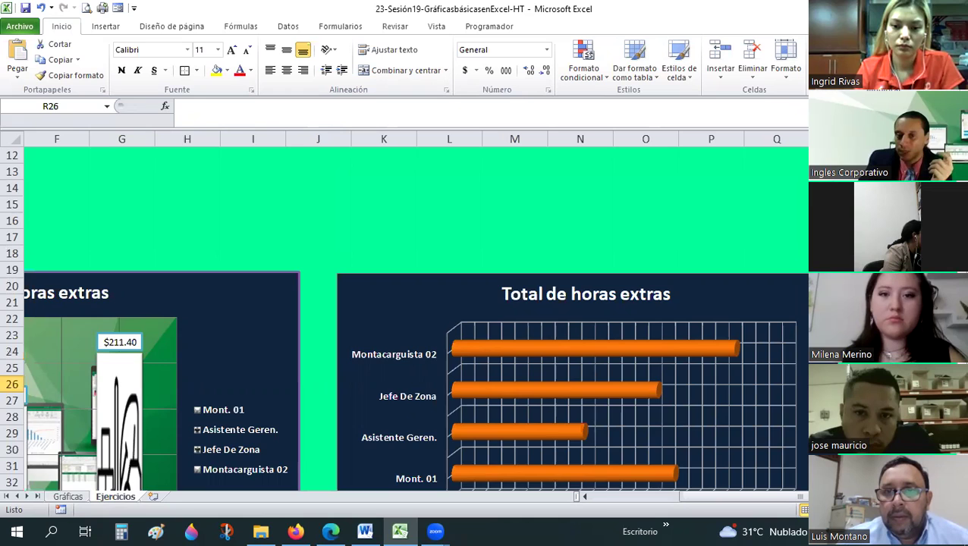
scroll(410, 318, "down", 7)
left_click(106, 26)
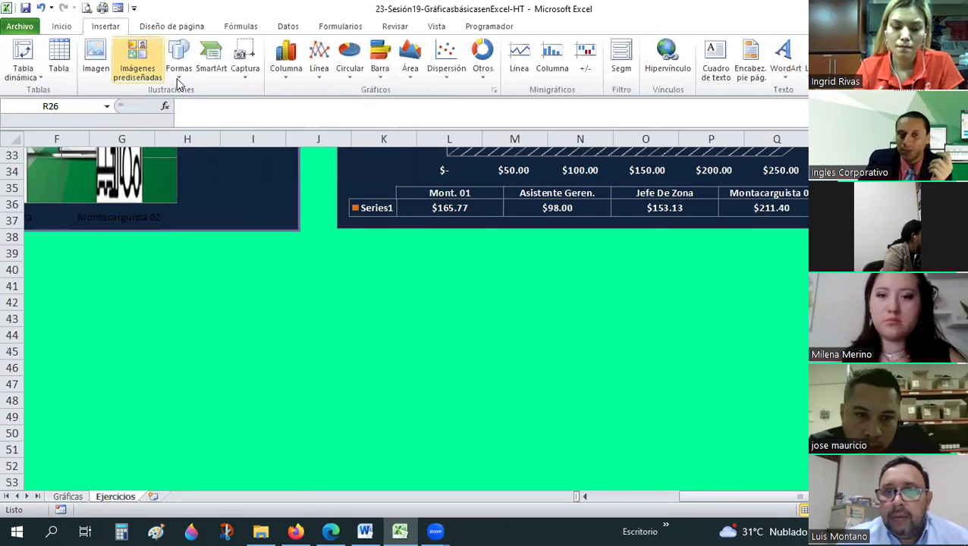
left_click(179, 74)
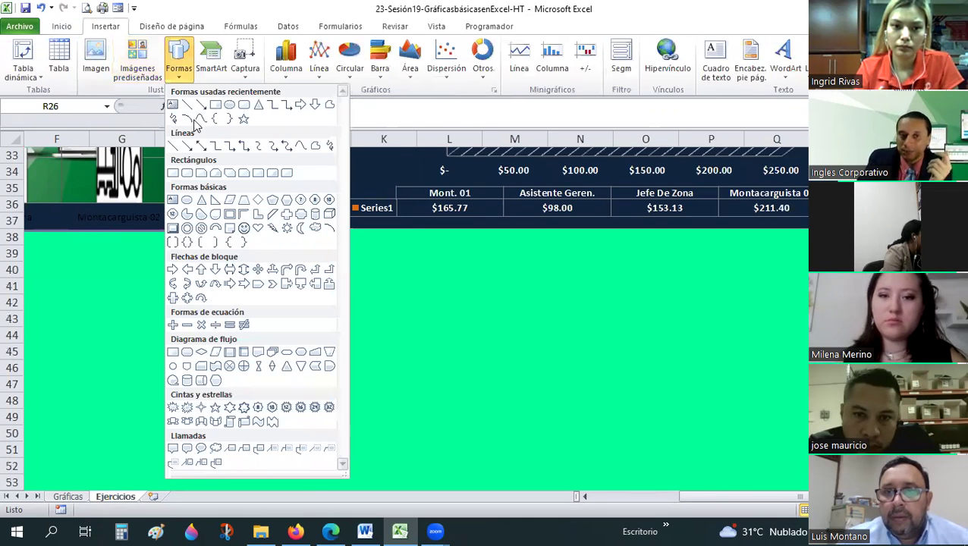
left_click(200, 118)
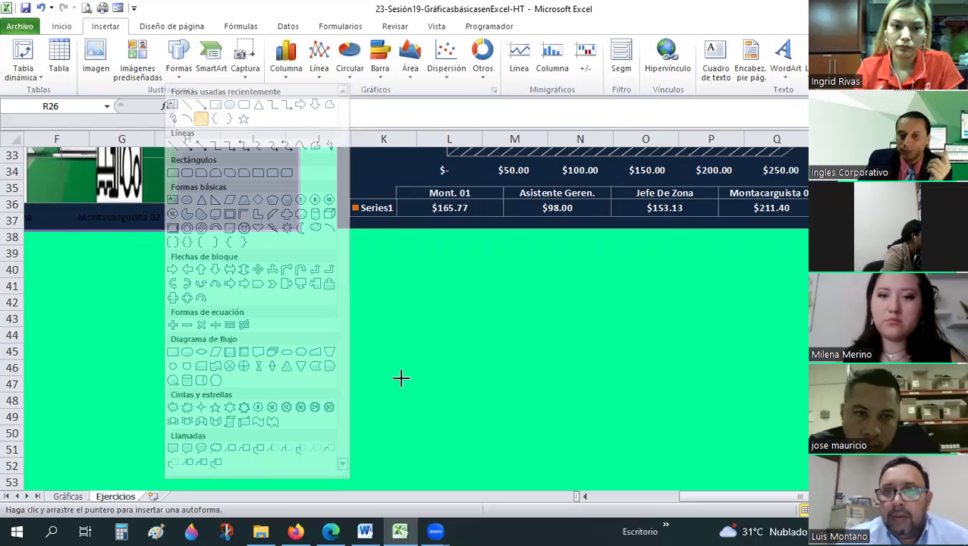
left_click_drag(427, 401, 448, 408)
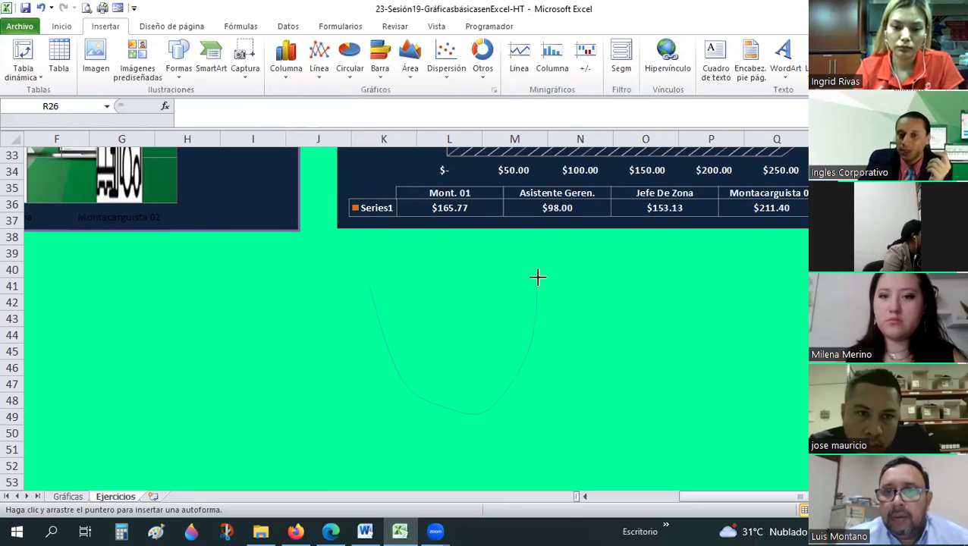
left_click_drag(537, 278, 626, 308)
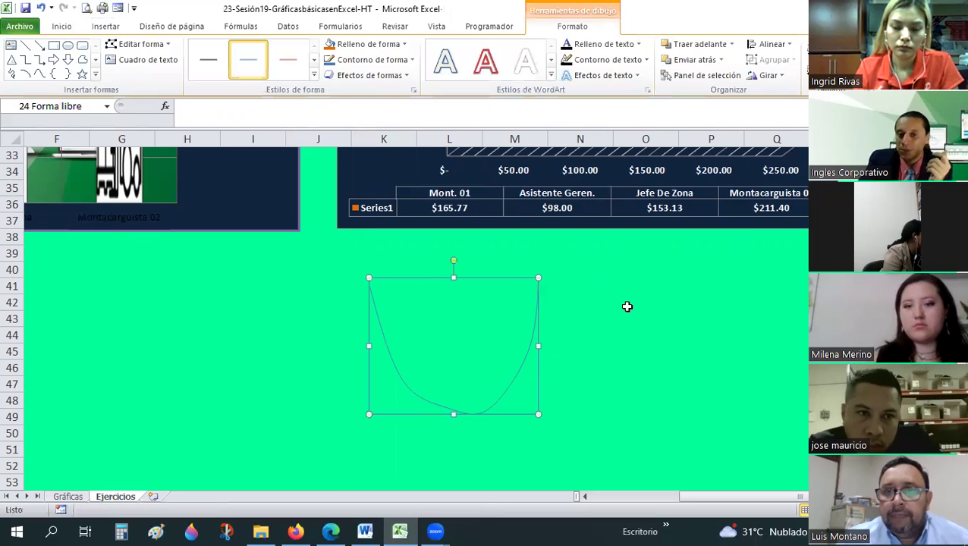